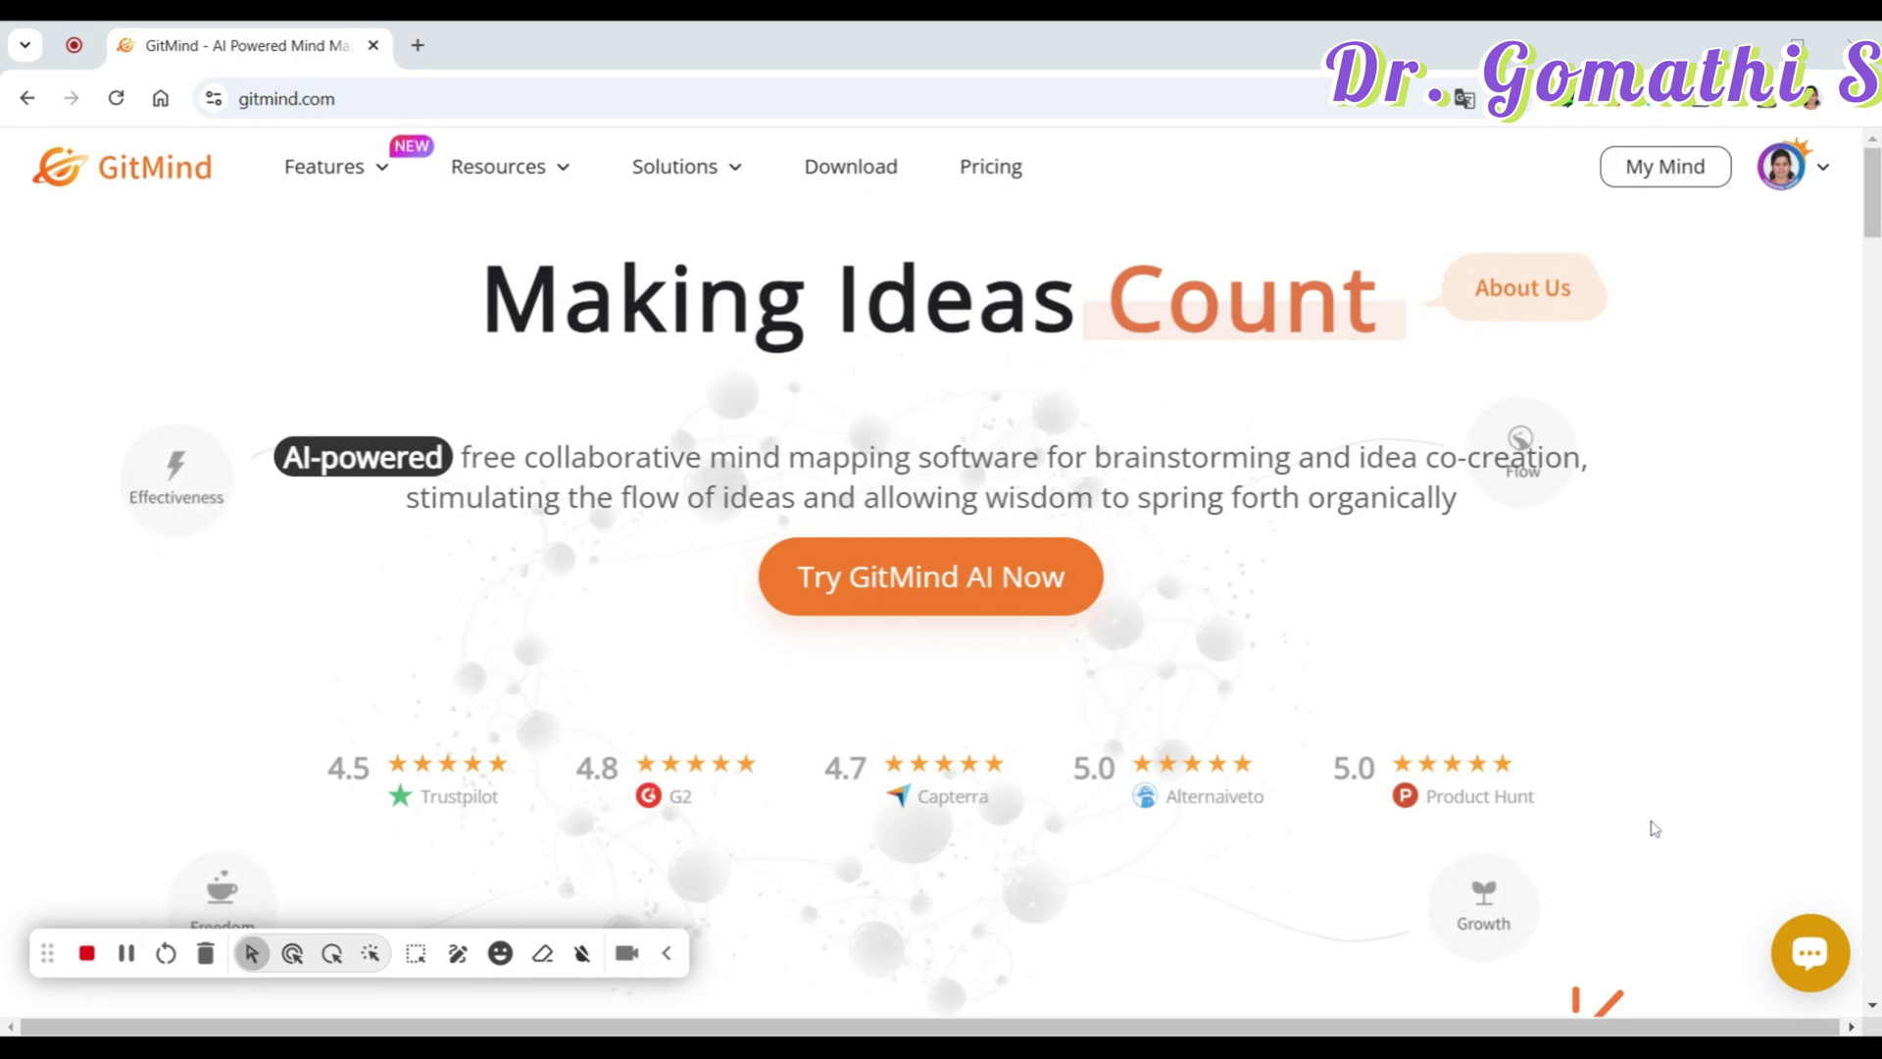
Step: Open the YouTube channel's playlists page in a new tab, then return to the GitMind tab
{"action": "left_click", "coordinate": [418, 46]}
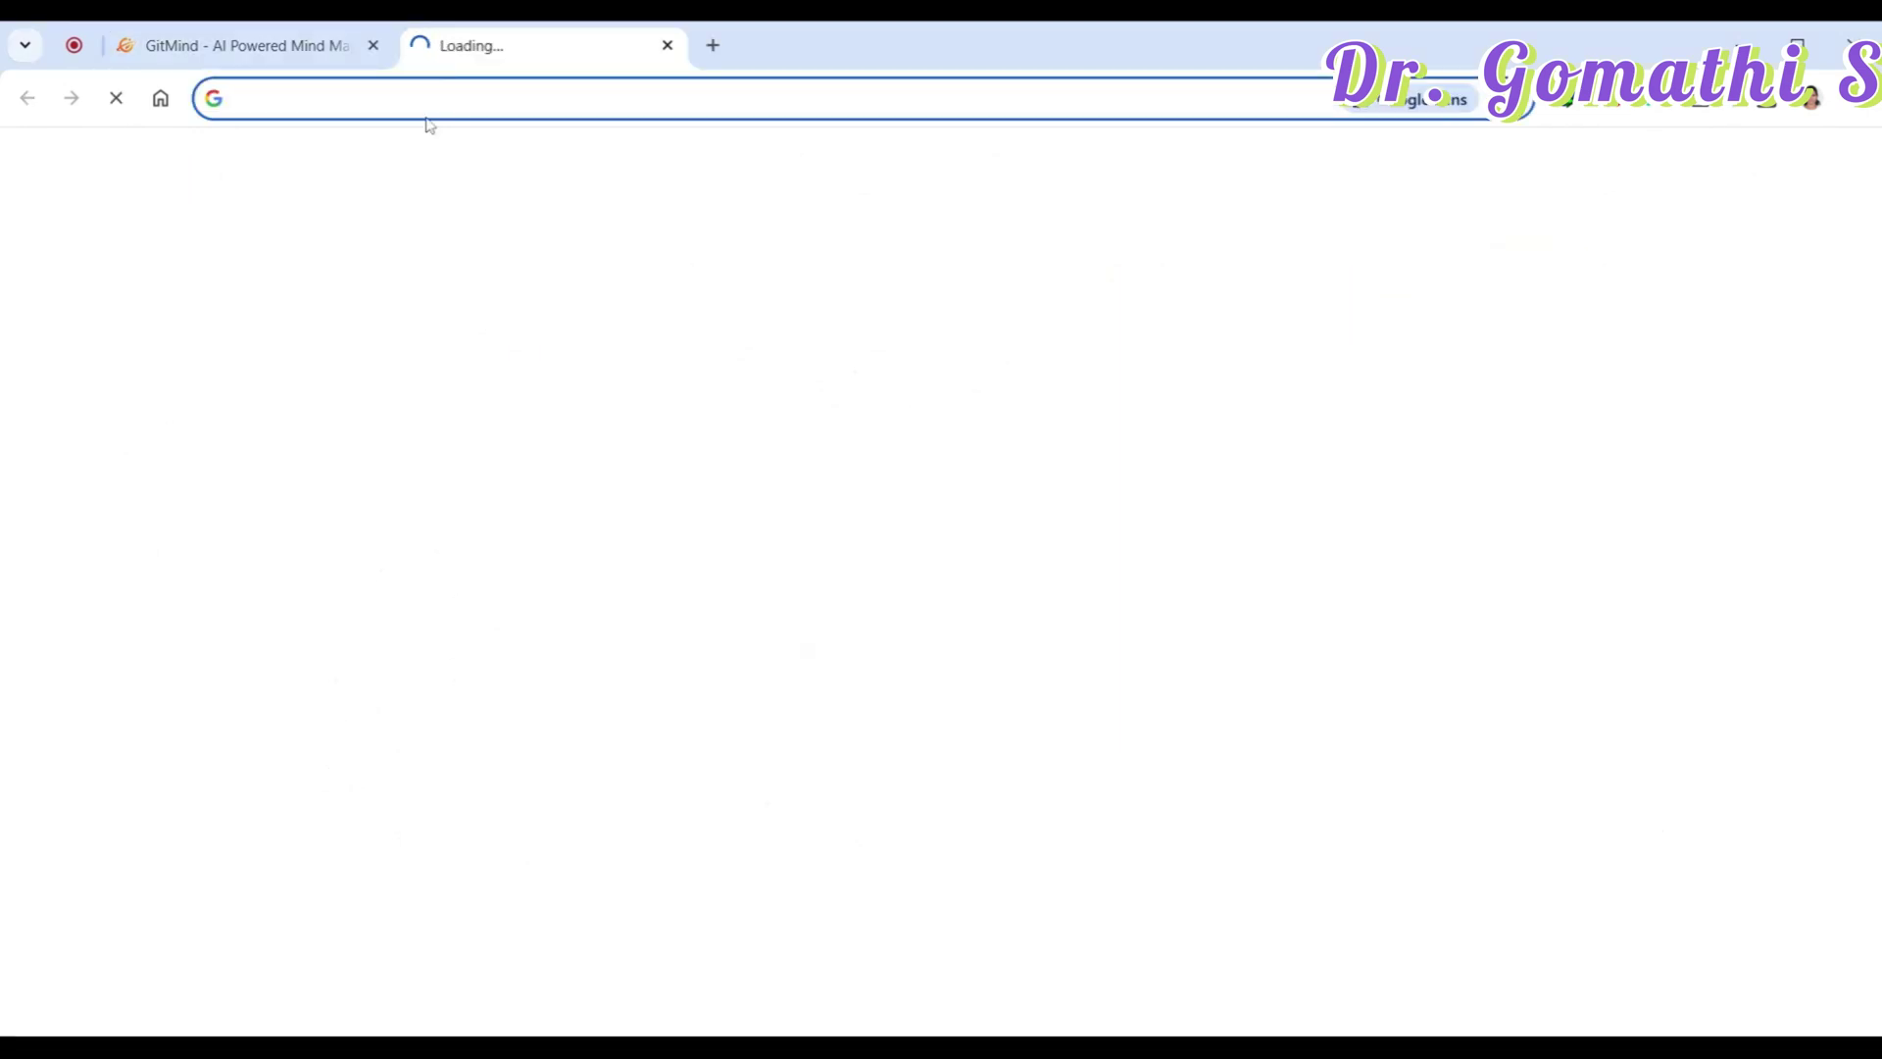
{"action": "type", "text": "you"}
{"action": "key", "text": "Return"}
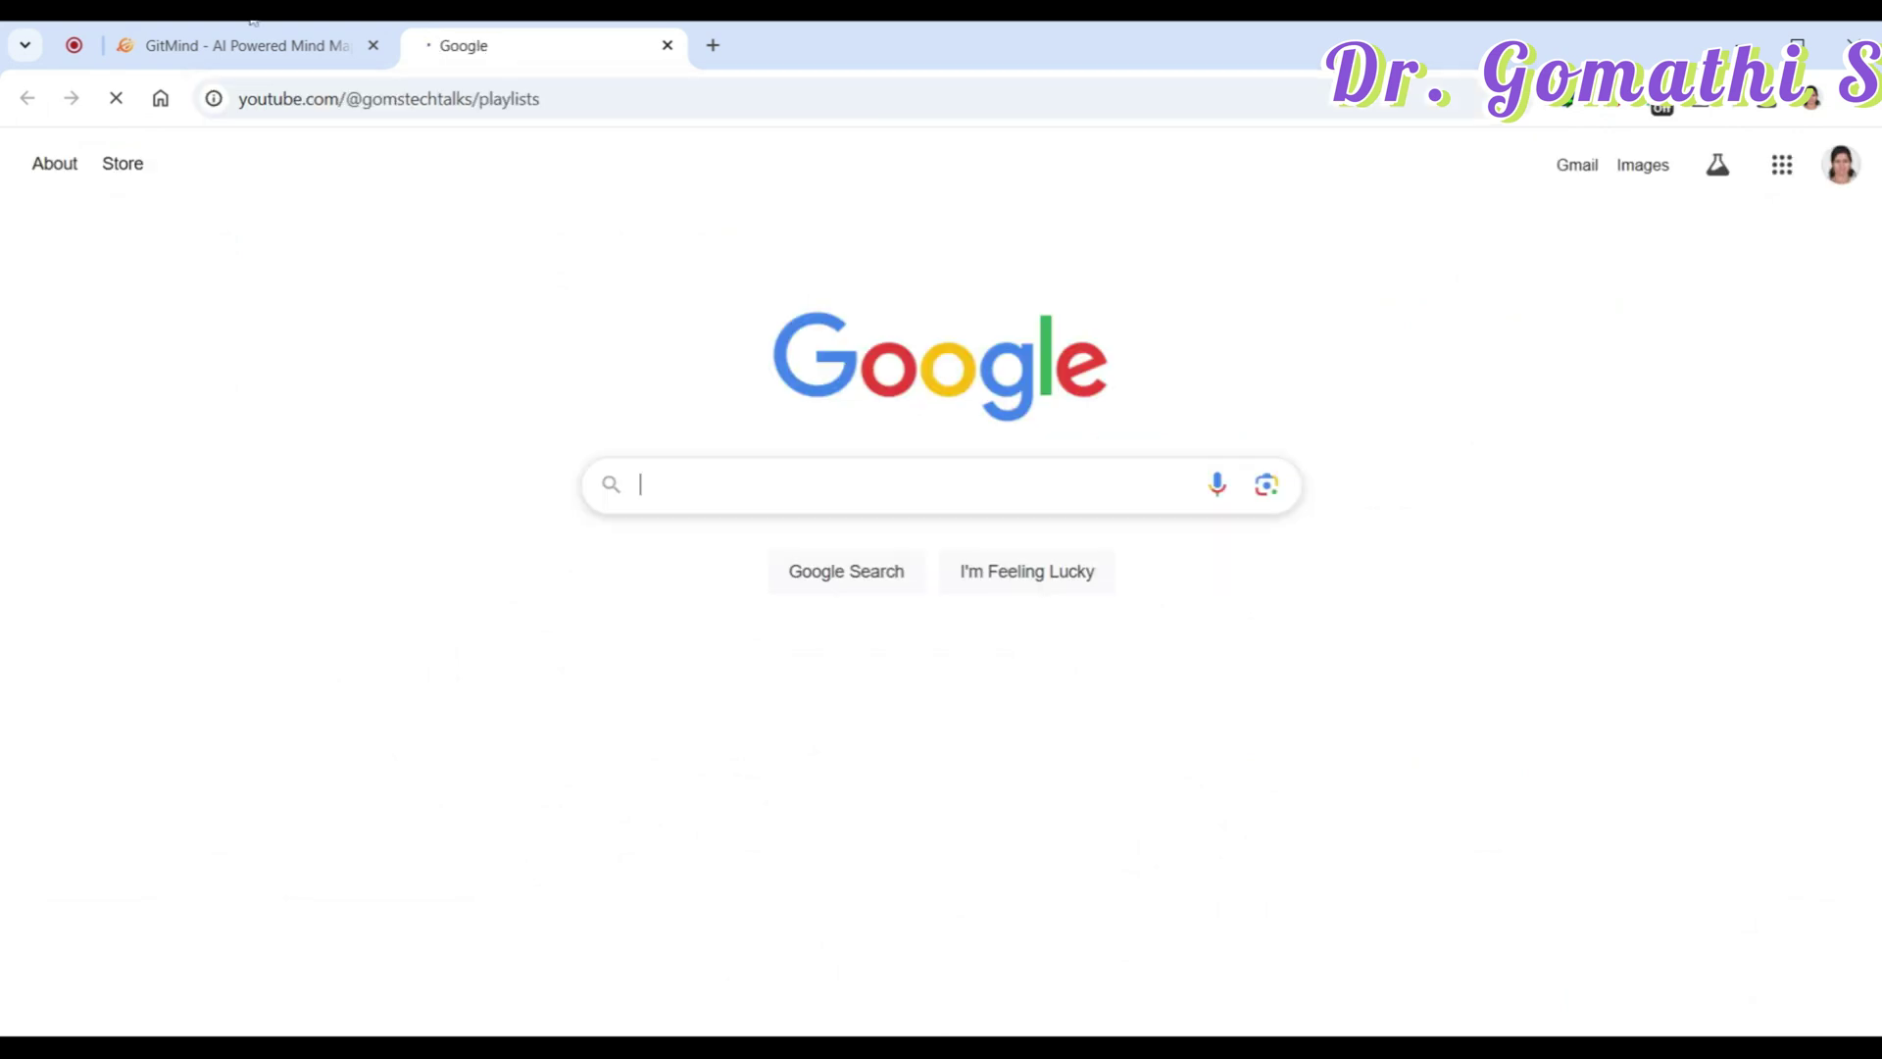
{"action": "left_click", "coordinate": [253, 24]}
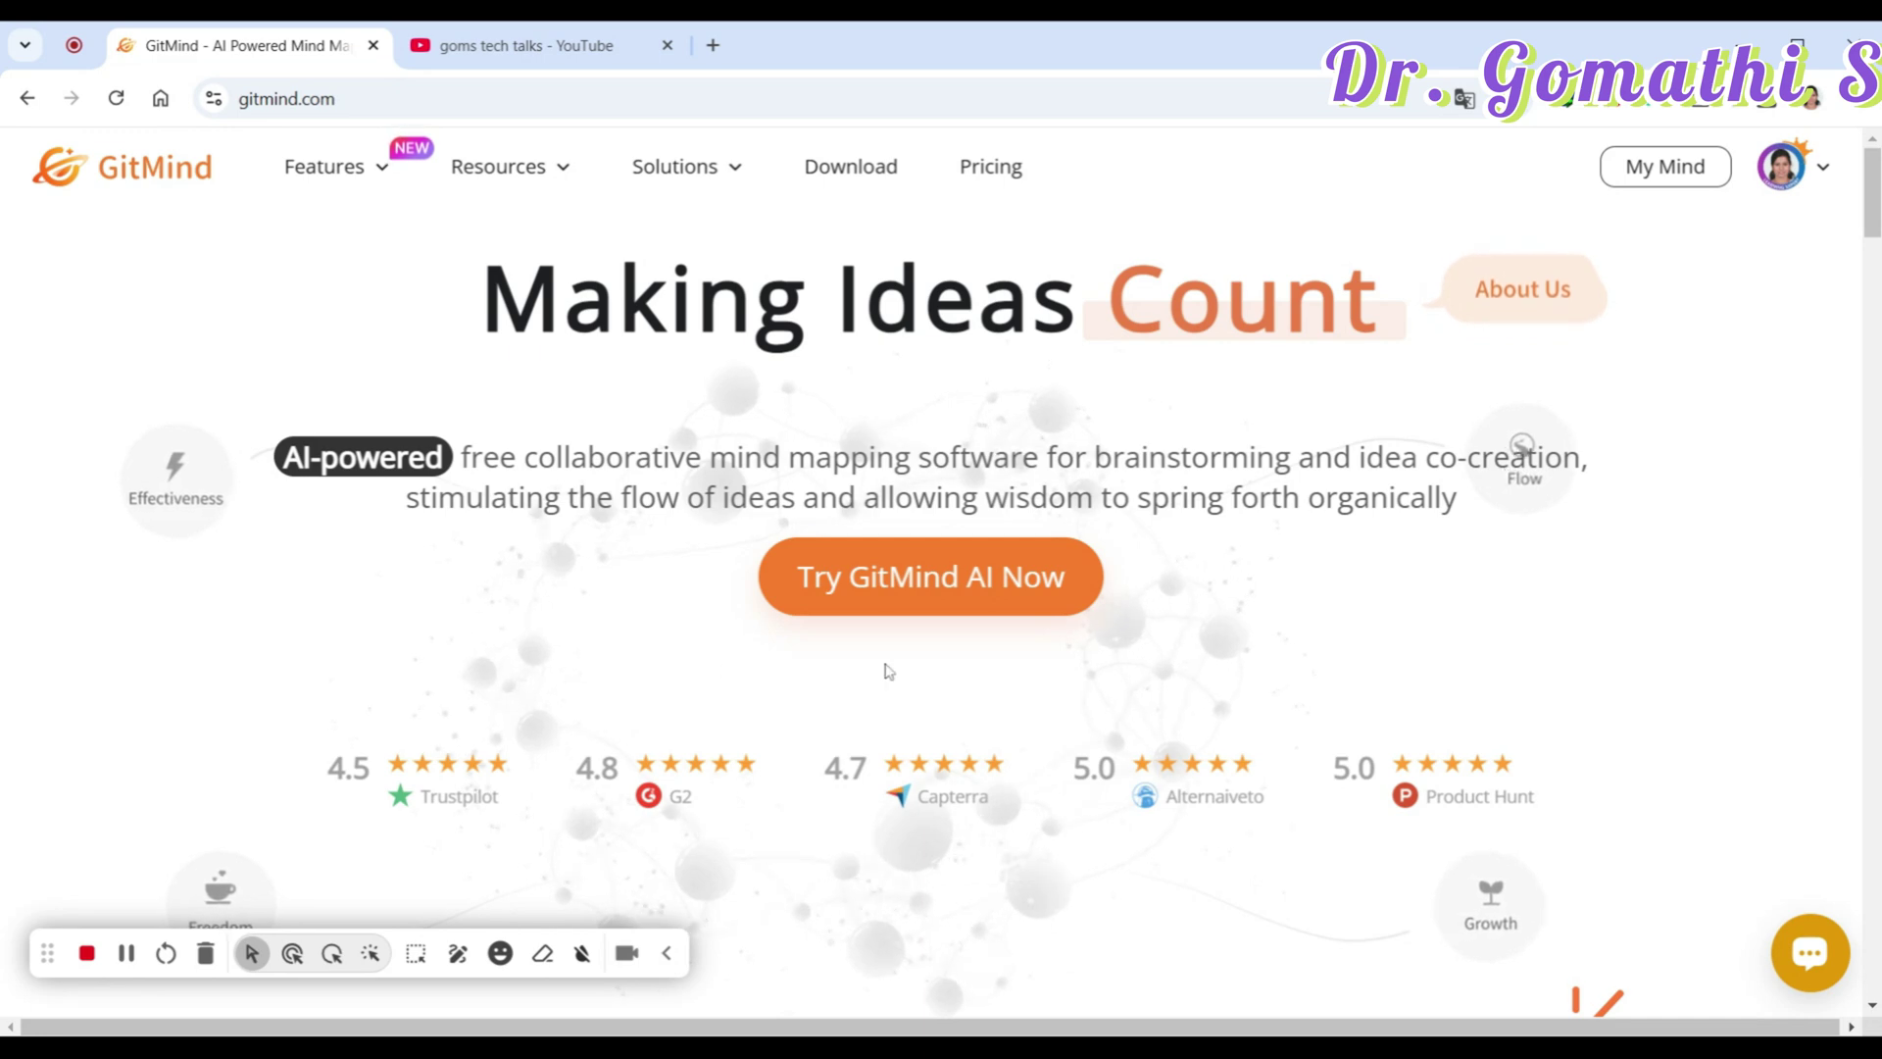
Step: Scroll through the GitMind homepage introduction, then switch to the YouTube playlists tab
{"action": "scroll", "coordinate": [888, 672], "scroll_direction": "down", "scroll_amount": 15}
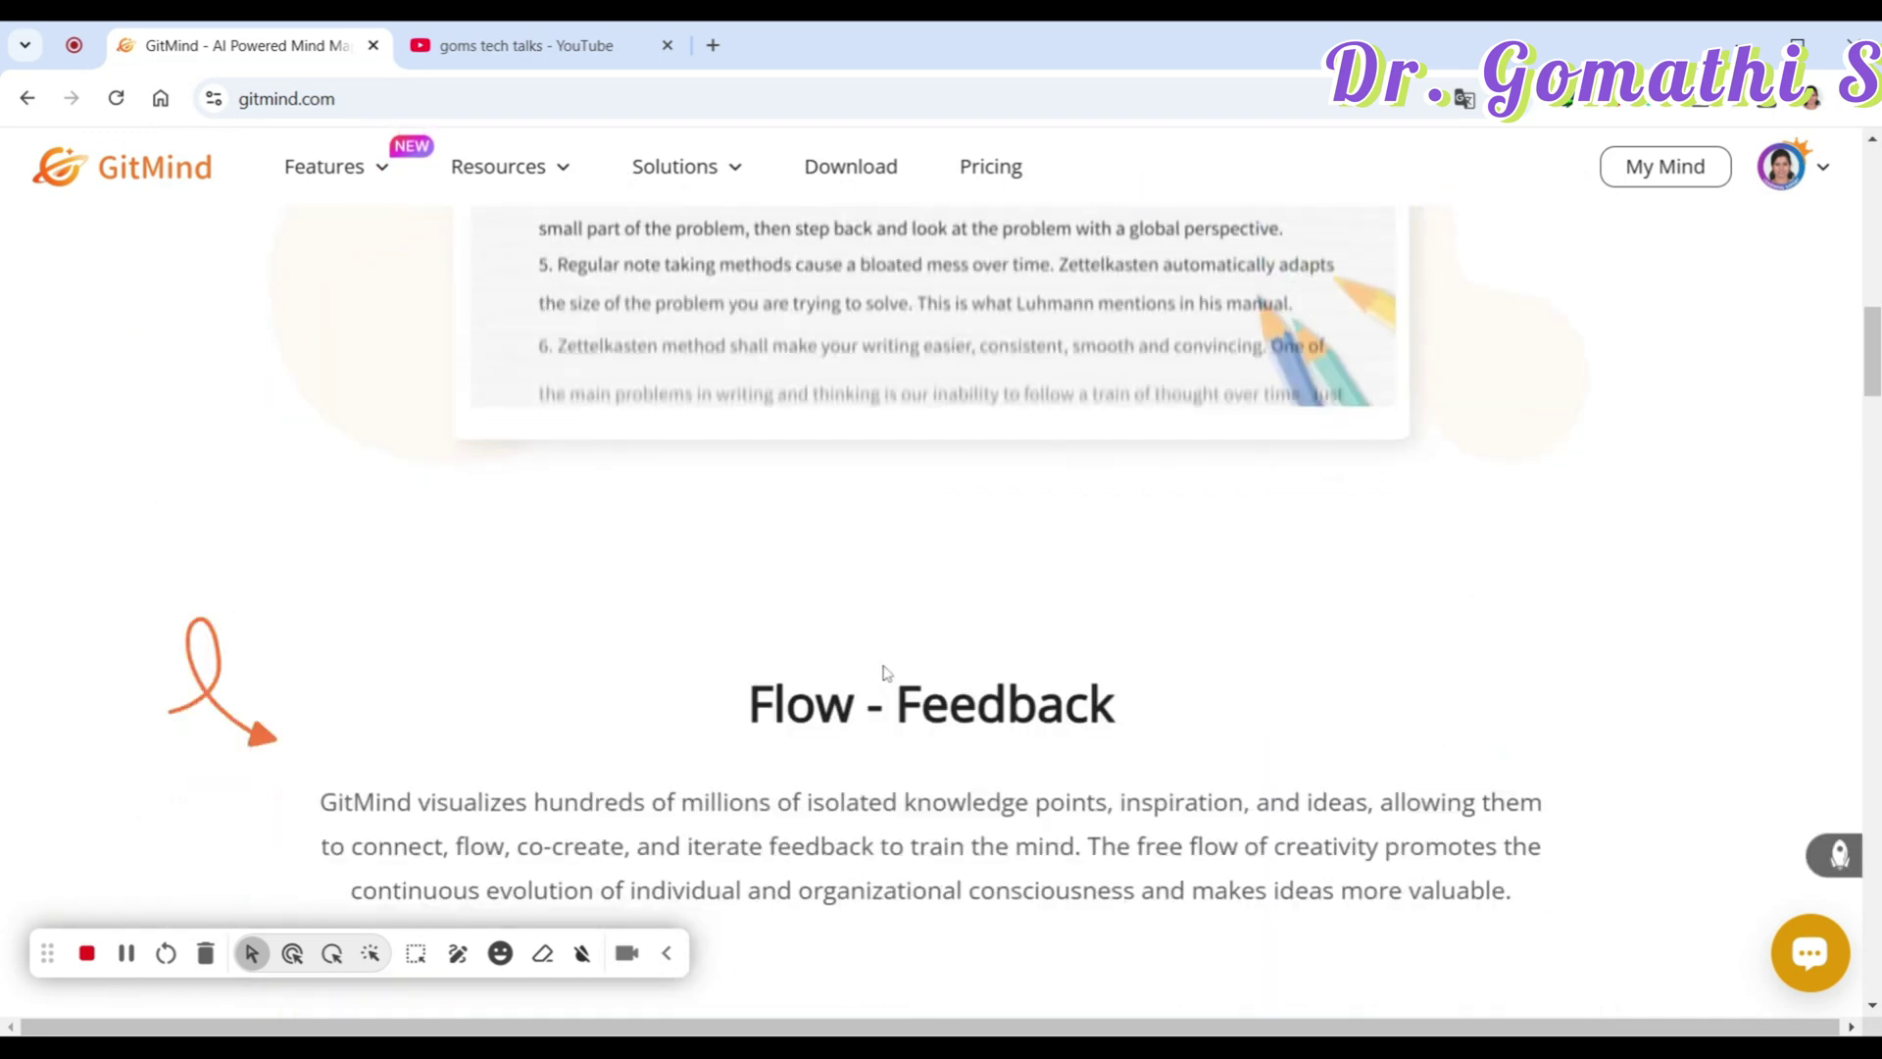
{"action": "scroll", "coordinate": [885, 673], "scroll_direction": "down", "scroll_amount": 5}
{"action": "scroll", "coordinate": [884, 666], "scroll_direction": "up", "scroll_amount": 10}
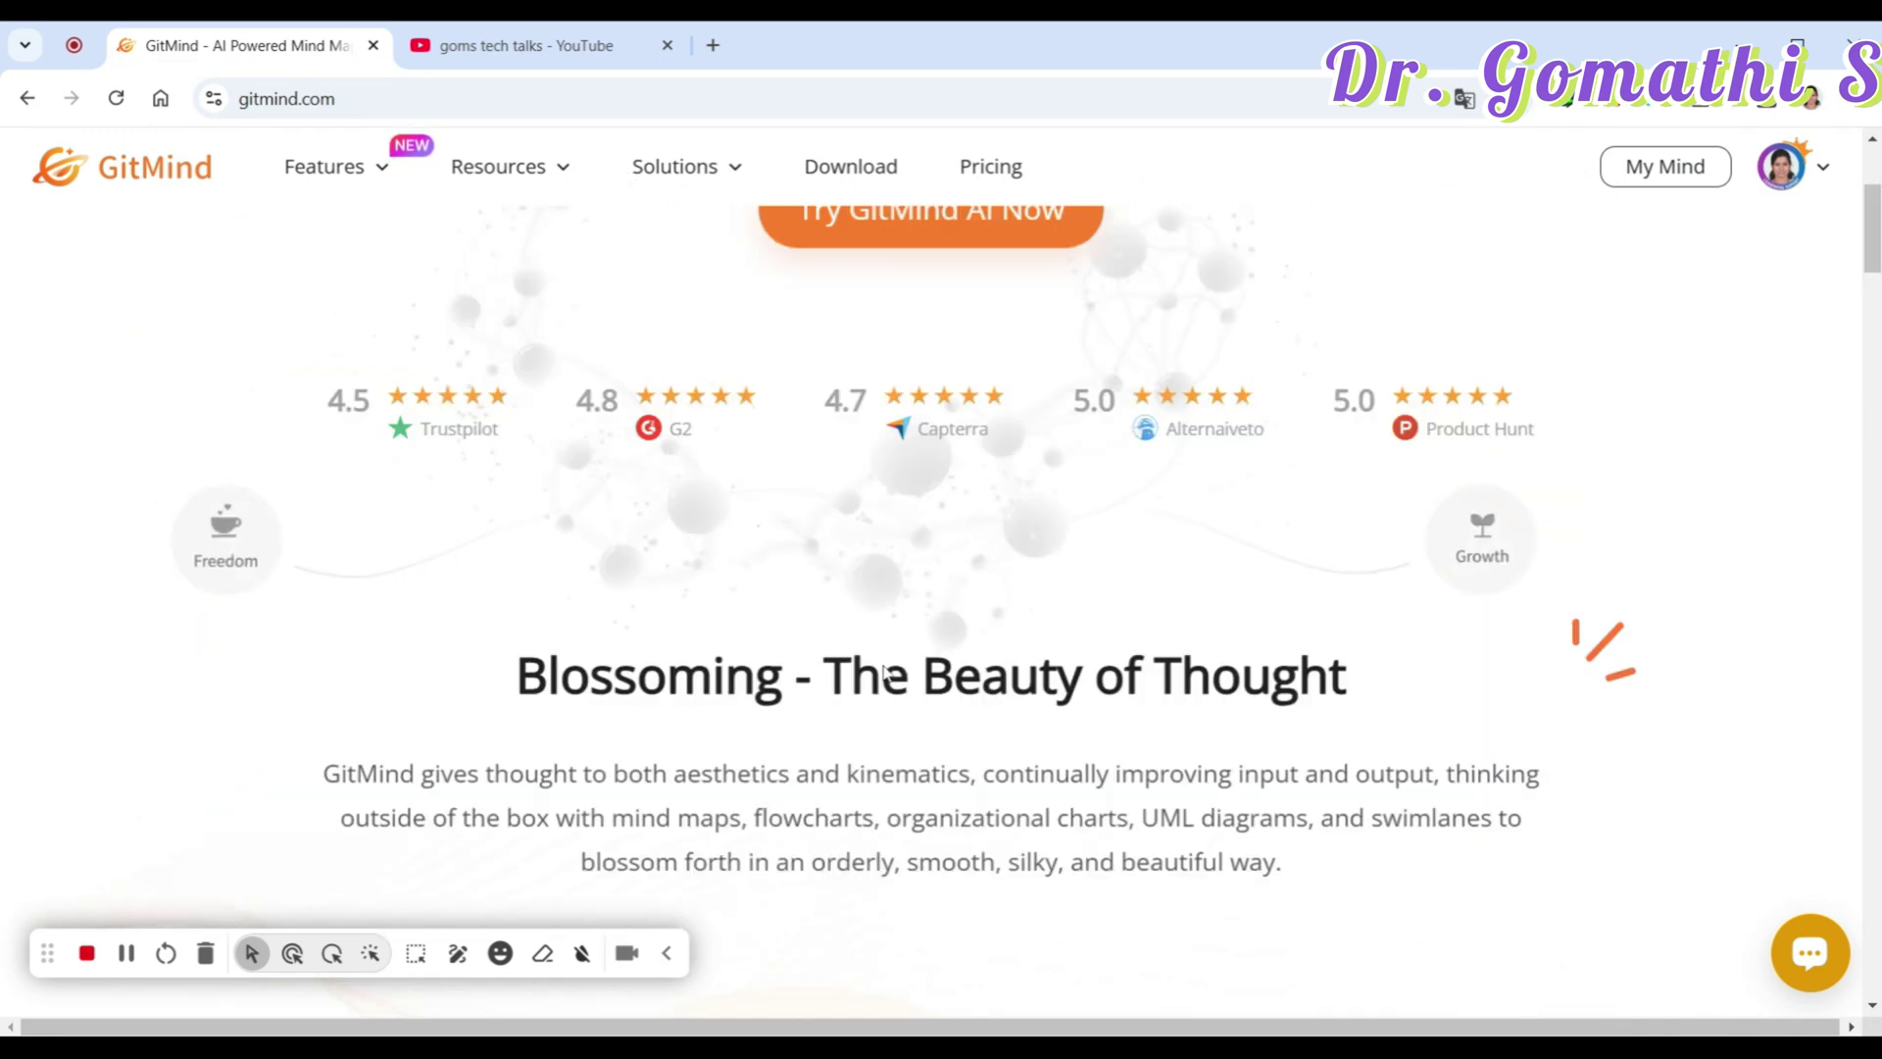
{"action": "scroll", "coordinate": [885, 672], "scroll_direction": "up", "scroll_amount": 4}
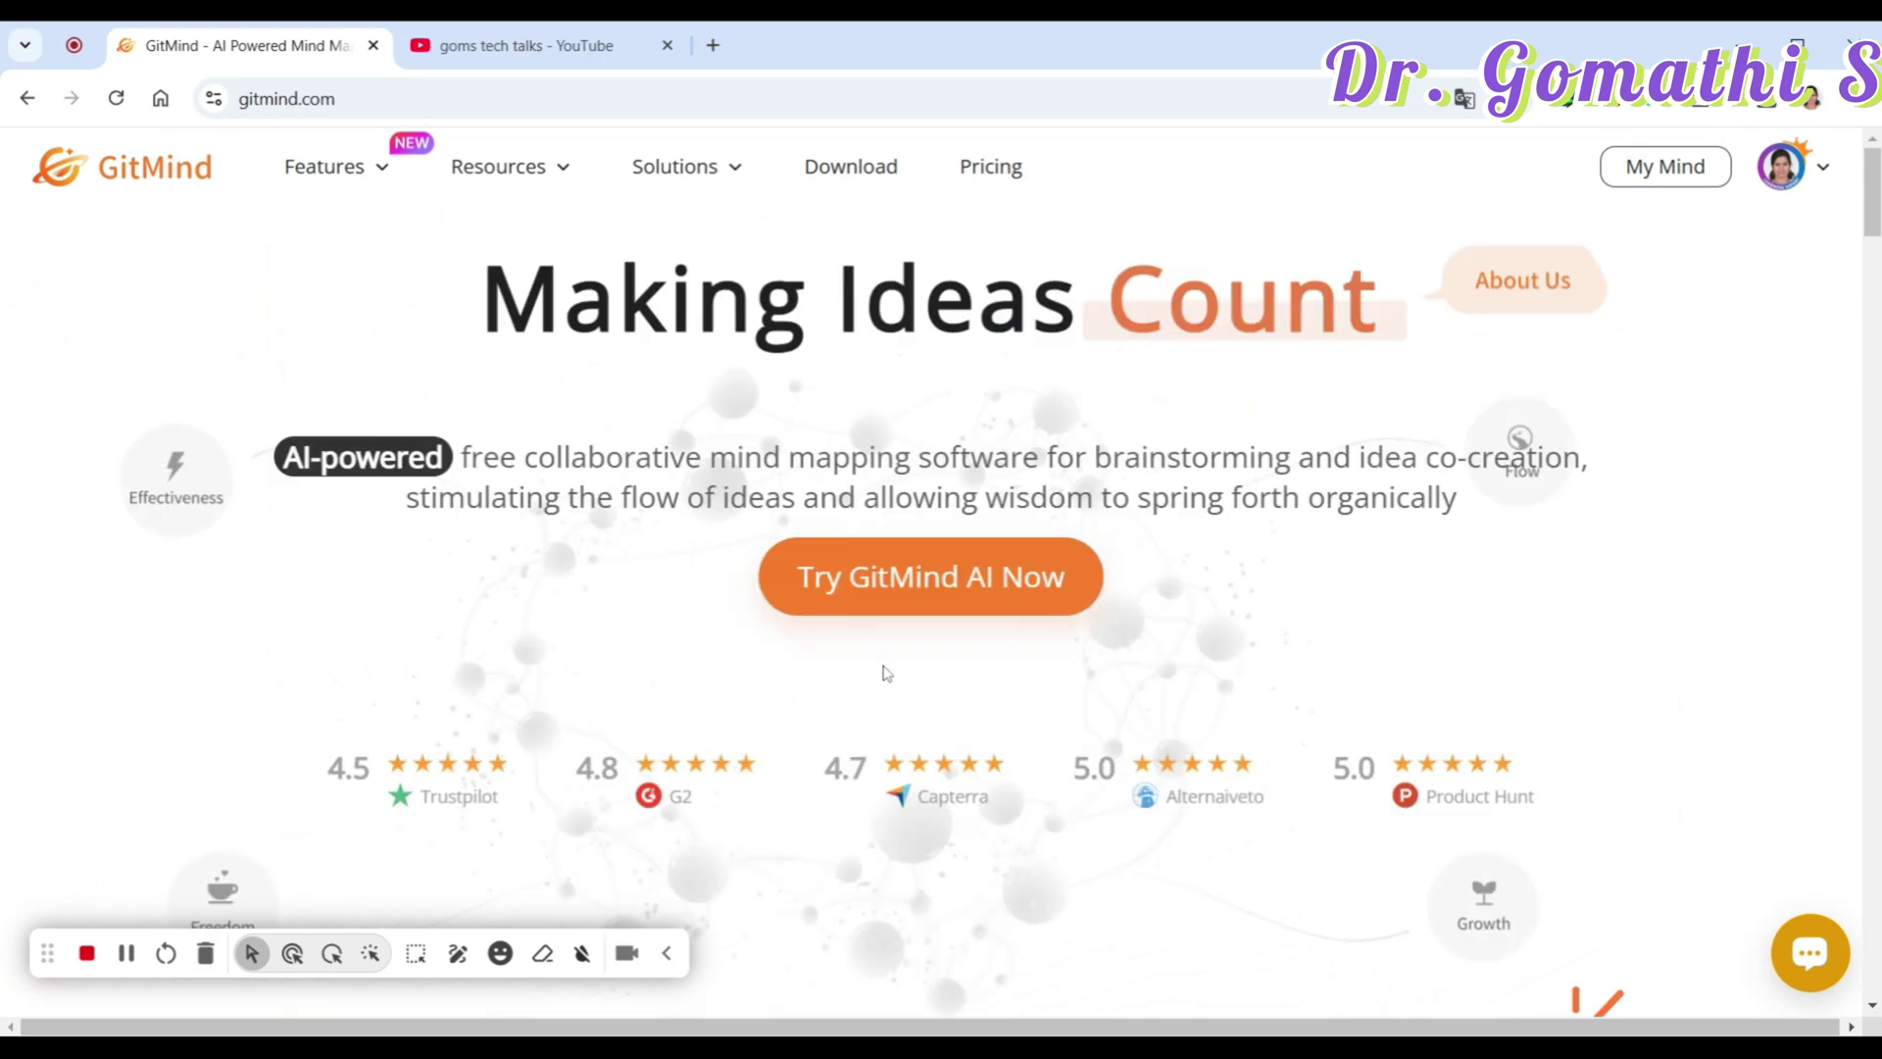
{"action": "left_click", "coordinate": [552, 58]}
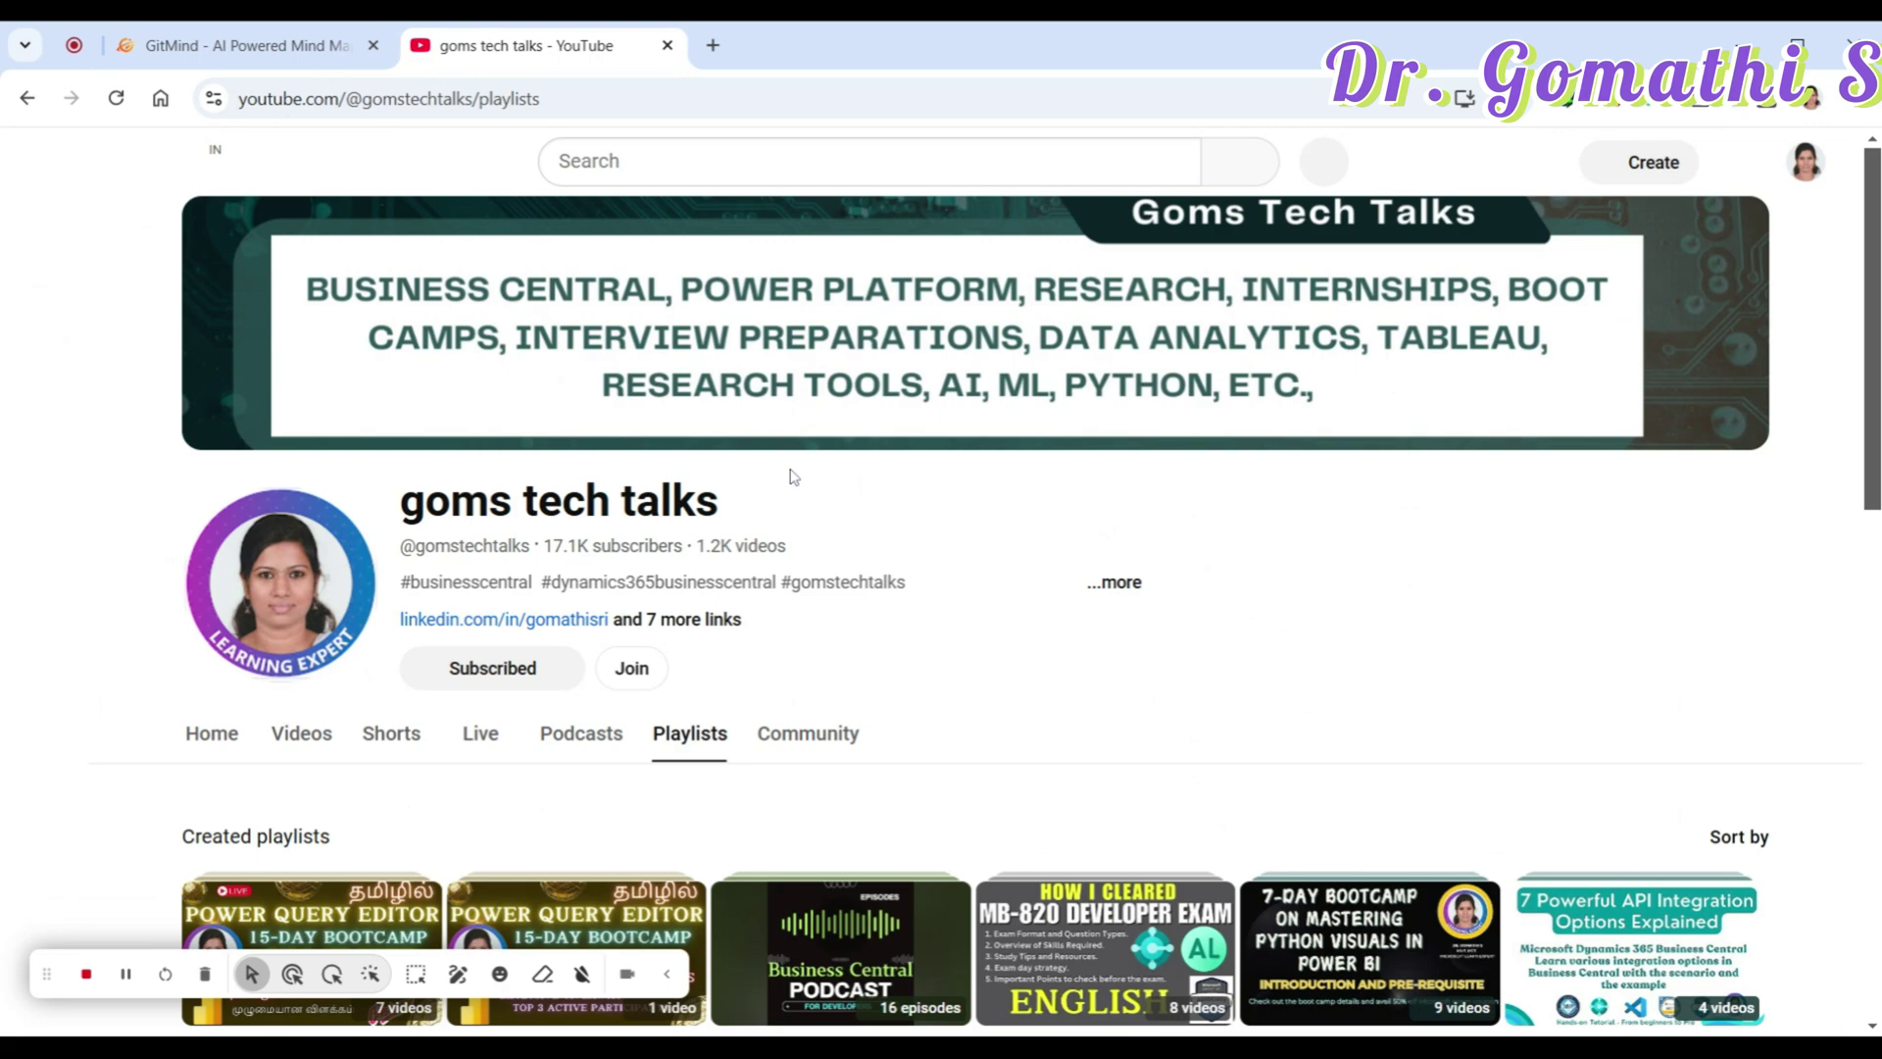
Step: Browse down the channel's playlists, then go back to the GitMind homepage tab
{"action": "scroll", "coordinate": [1082, 531], "scroll_direction": "down", "scroll_amount": 15}
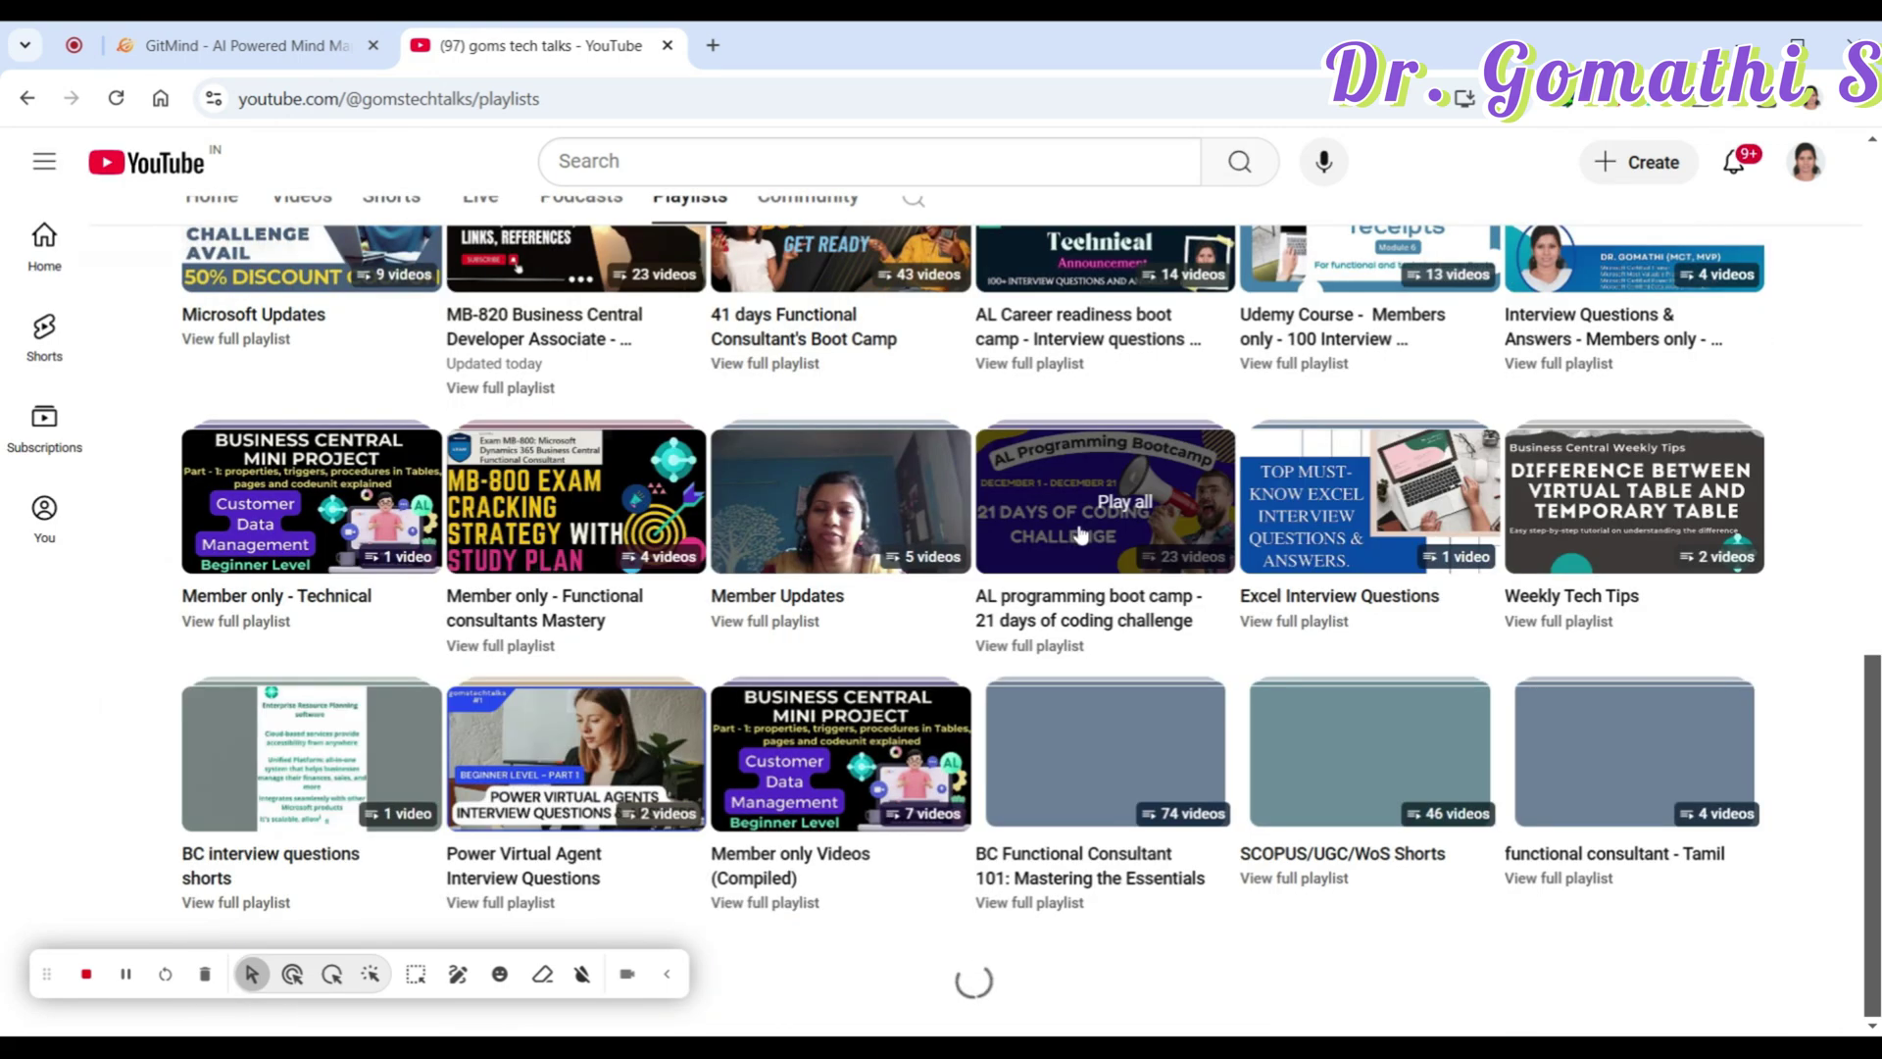
{"action": "scroll", "coordinate": [1081, 392], "scroll_direction": "down", "scroll_amount": 1}
{"action": "scroll", "coordinate": [1079, 386], "scroll_direction": "down", "scroll_amount": 10}
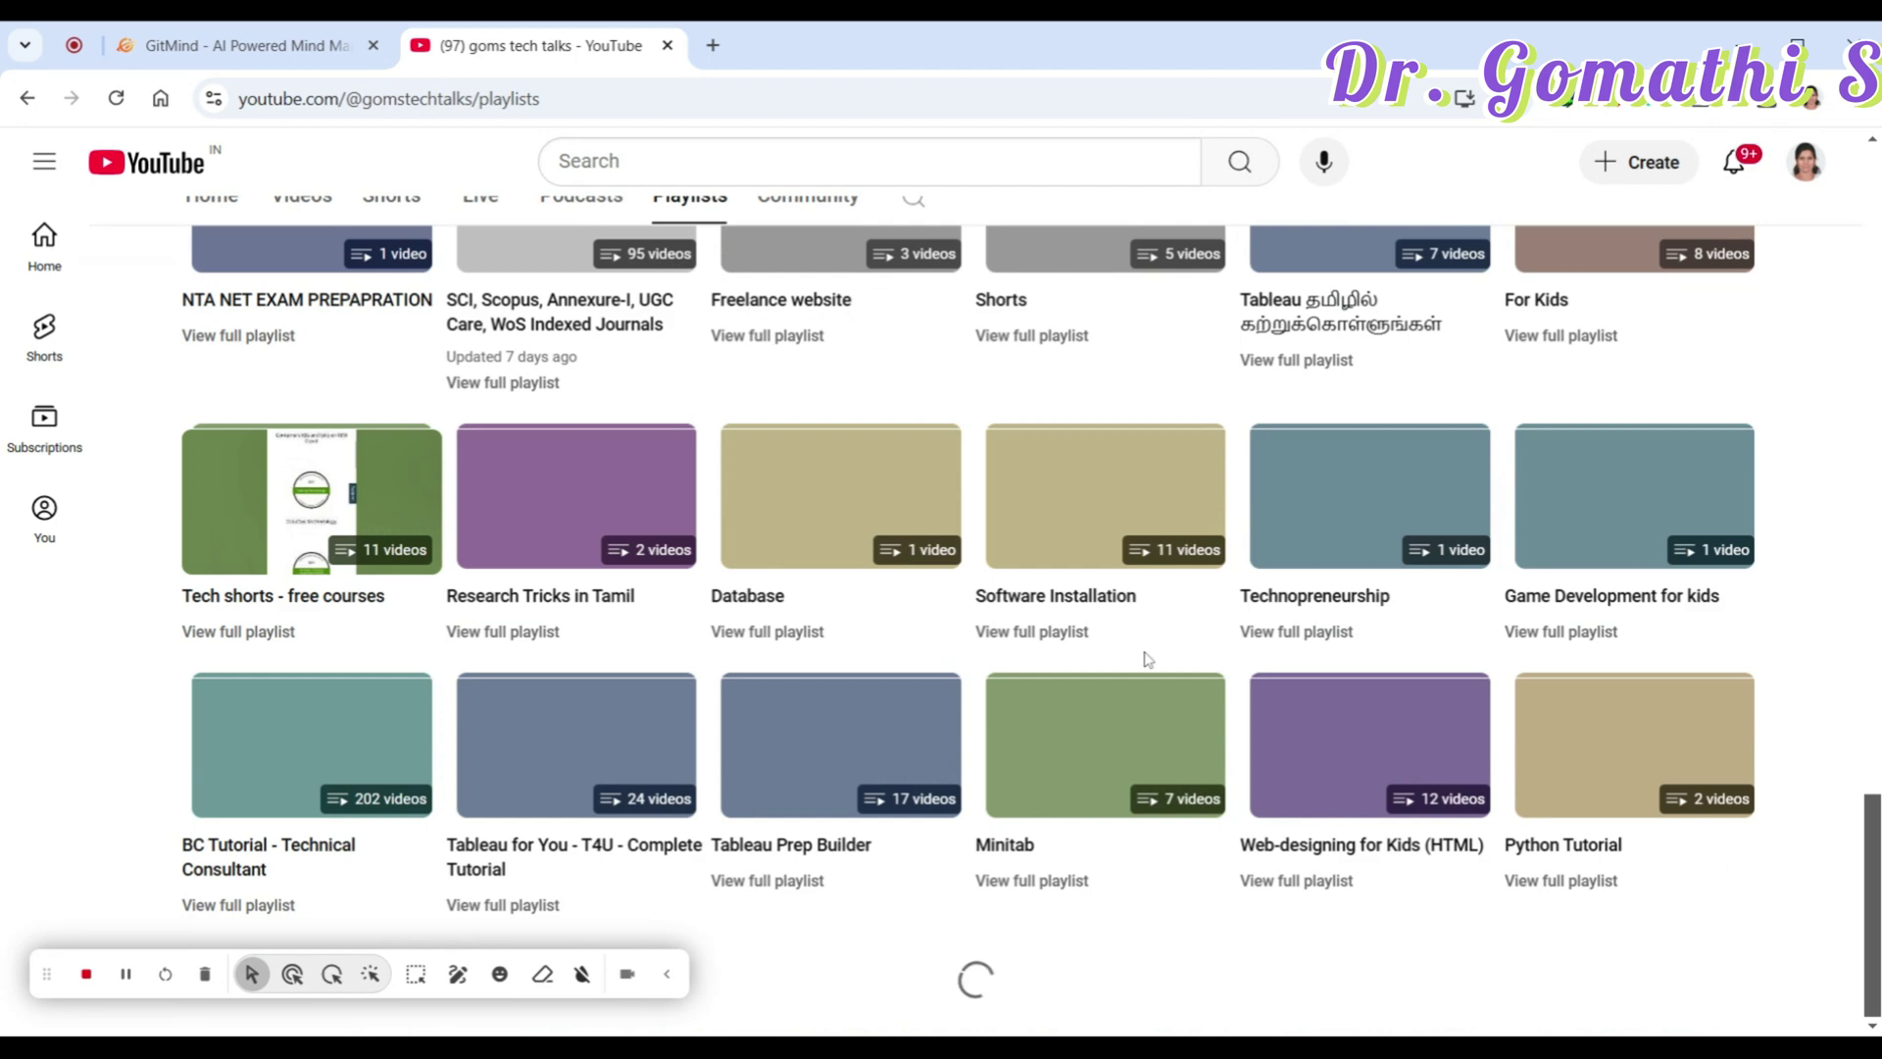
{"action": "scroll", "coordinate": [1235, 760], "scroll_direction": "down", "scroll_amount": 4}
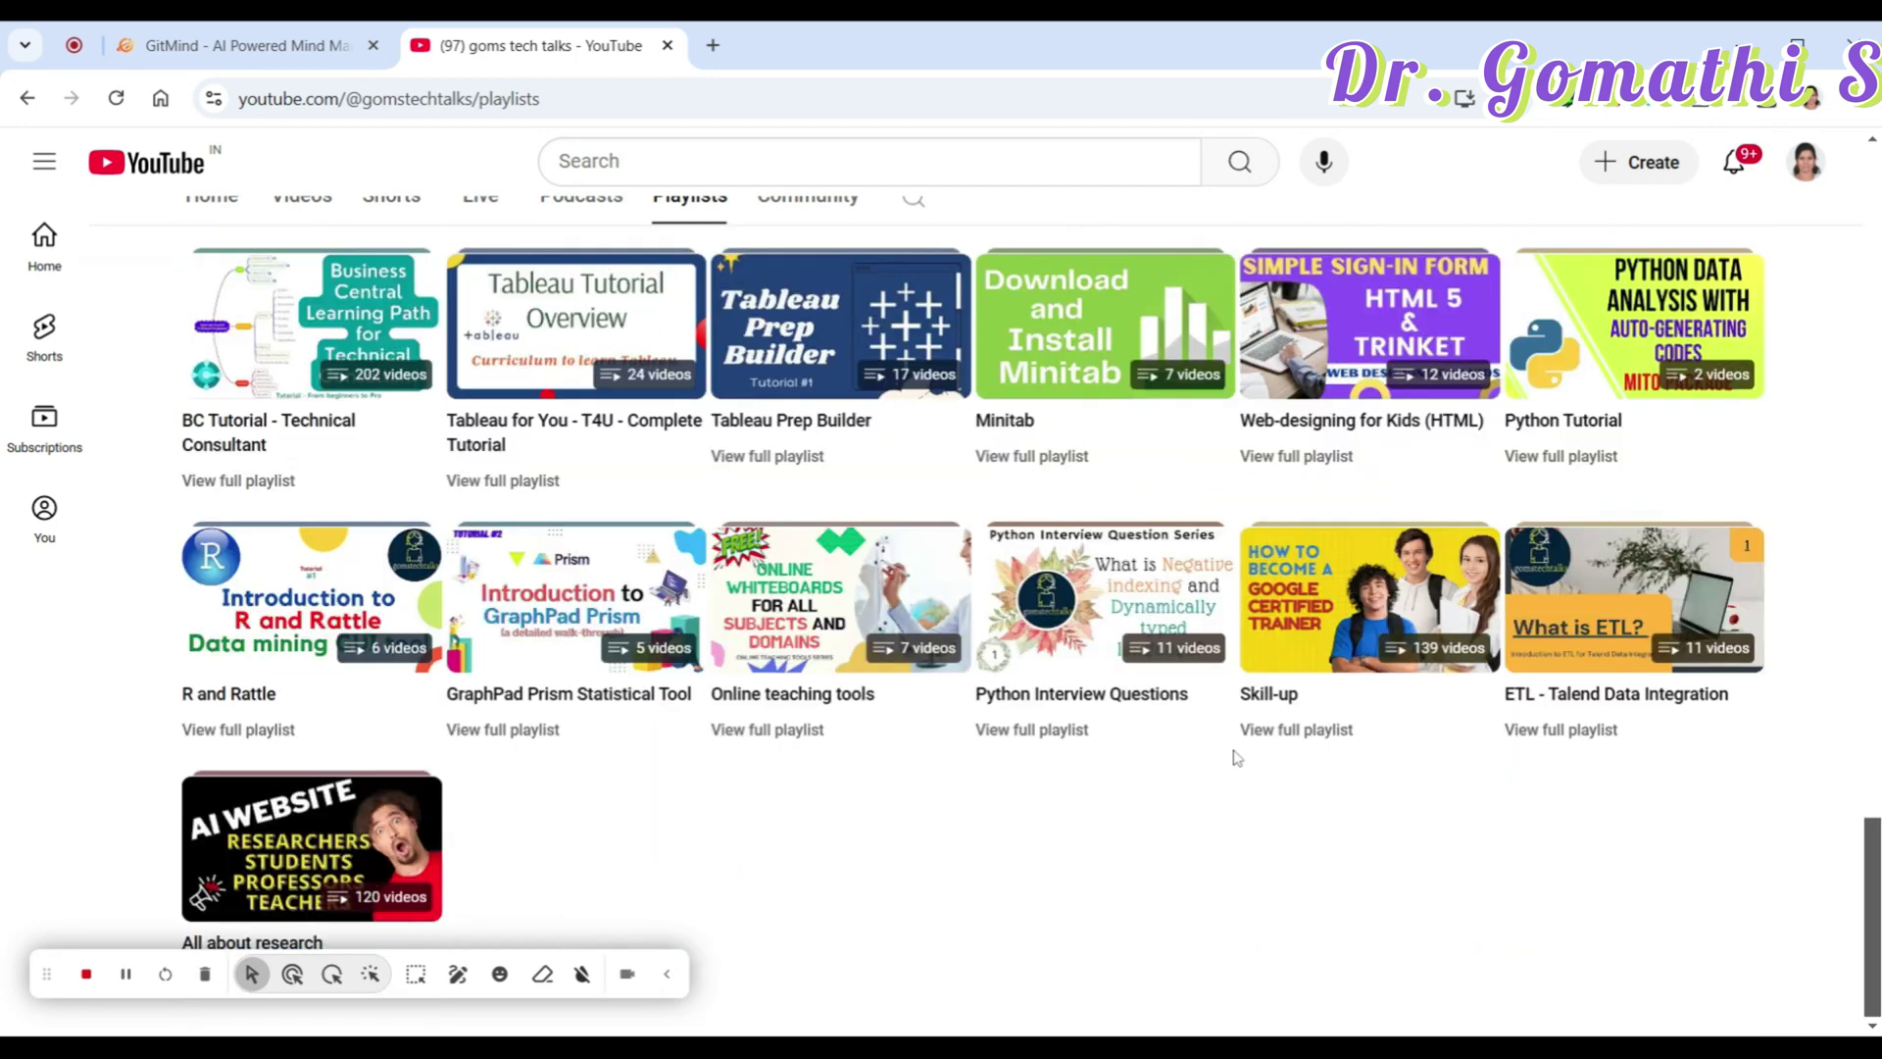
{"action": "left_click", "coordinate": [458, 974]}
{"action": "left_click_drag", "start_coordinate": [1354, 431], "coordinate": [1554, 485]}
{"action": "left_click_drag", "start_coordinate": [968, 769], "coordinate": [1423, 601]}
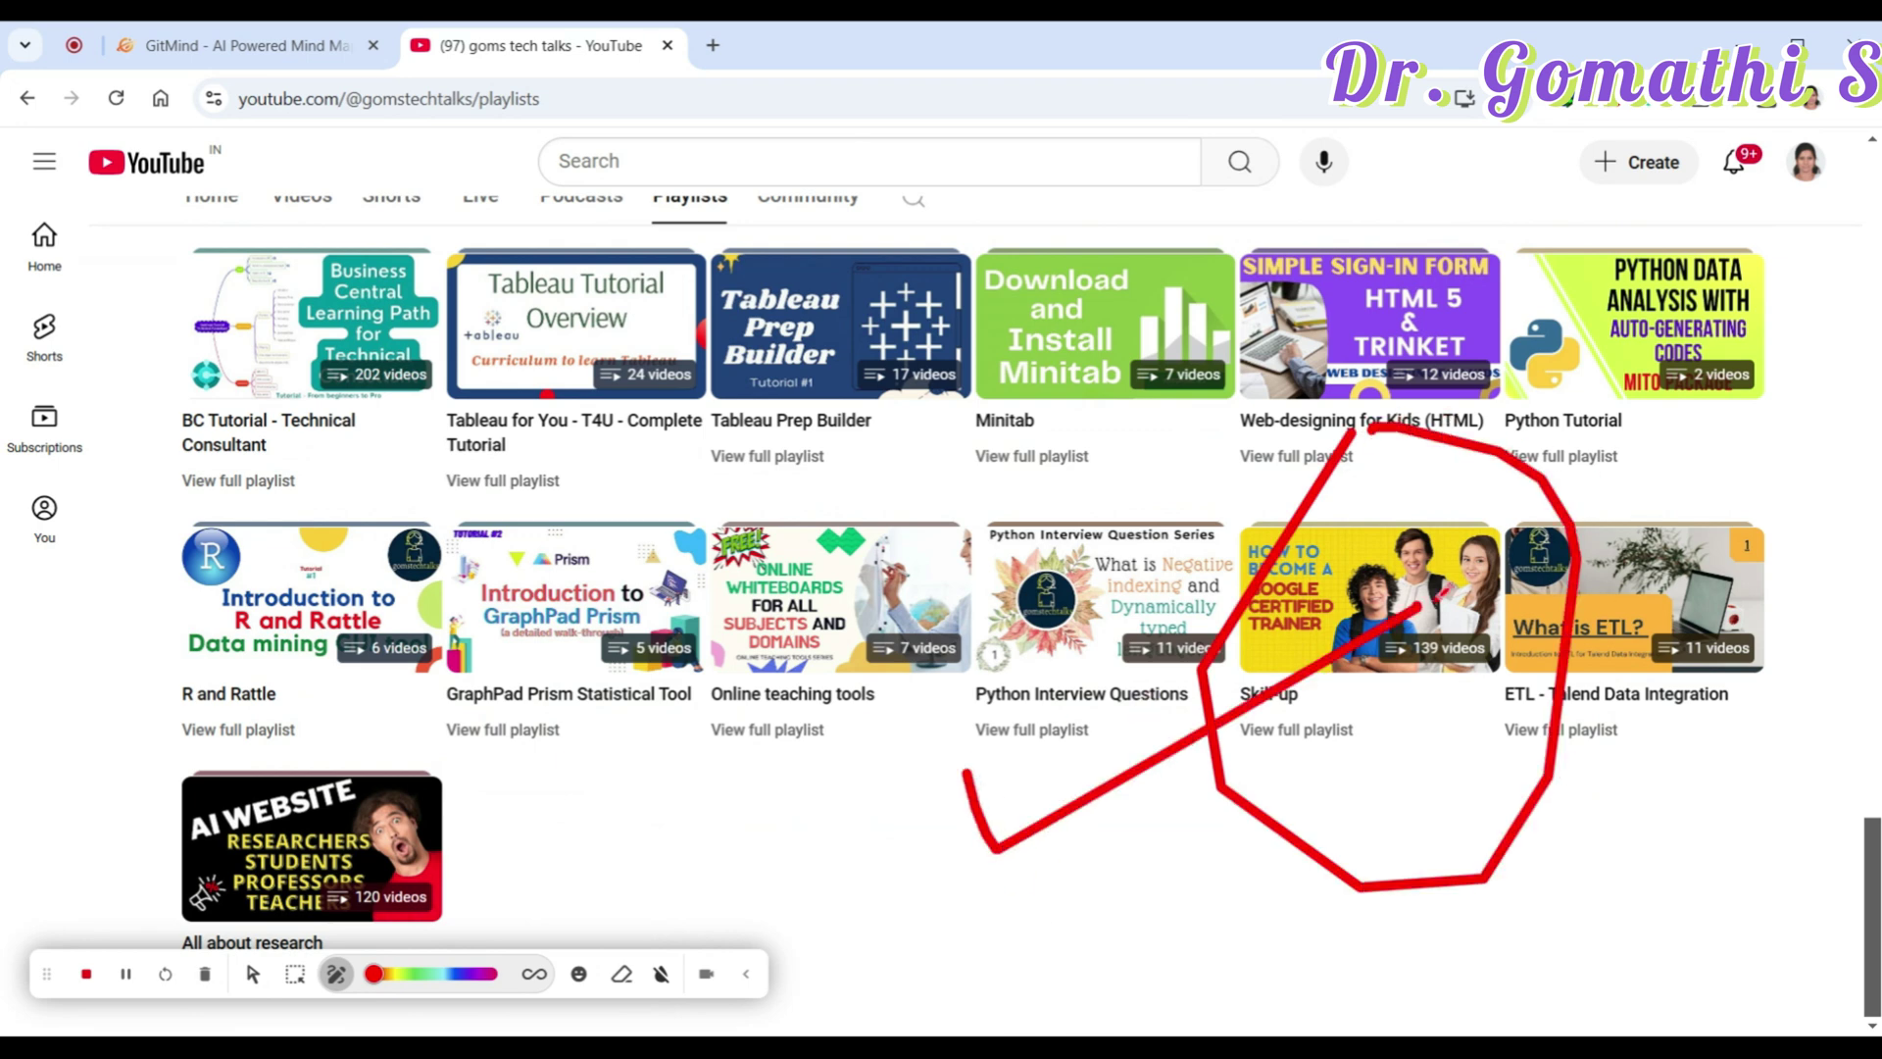
{"action": "left_click", "coordinate": [238, 45]}
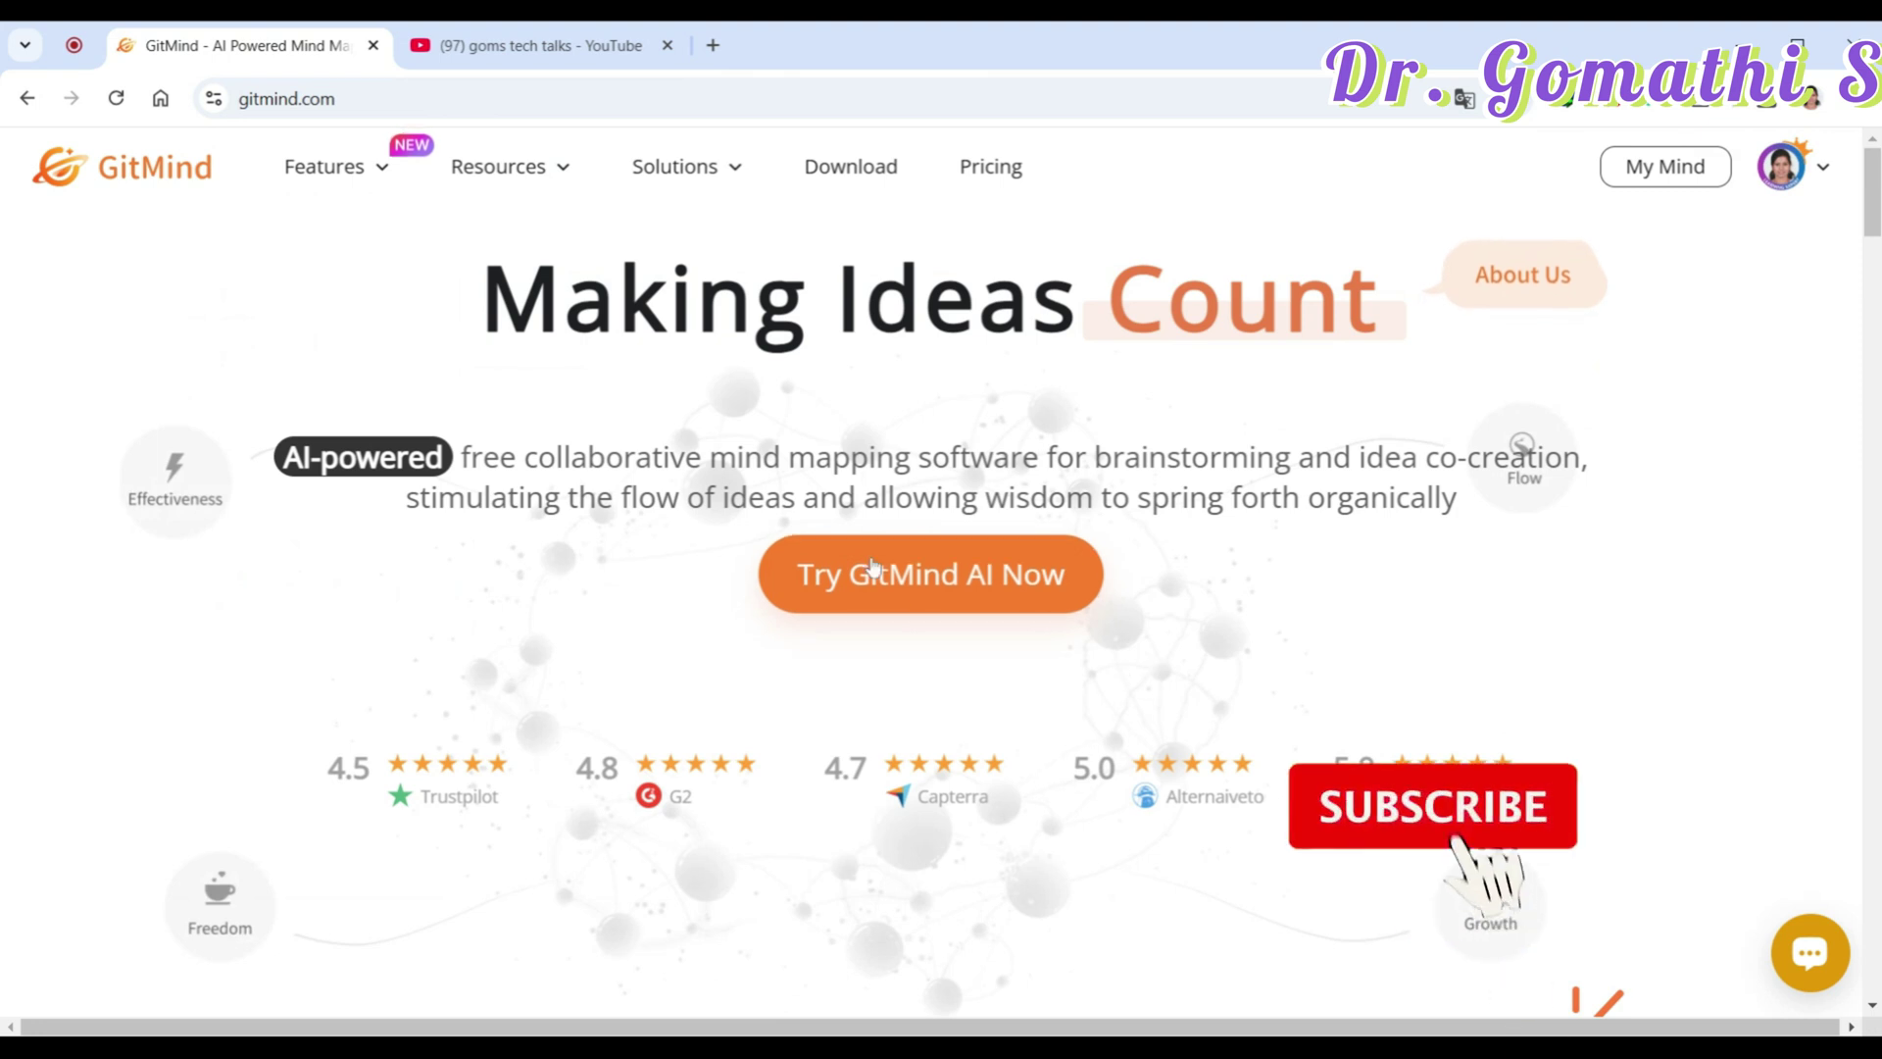
Step: Launch the GitMind AI workspace and open AI Mind Mapping from the GitMind AI menu
{"action": "left_click", "coordinate": [879, 592]}
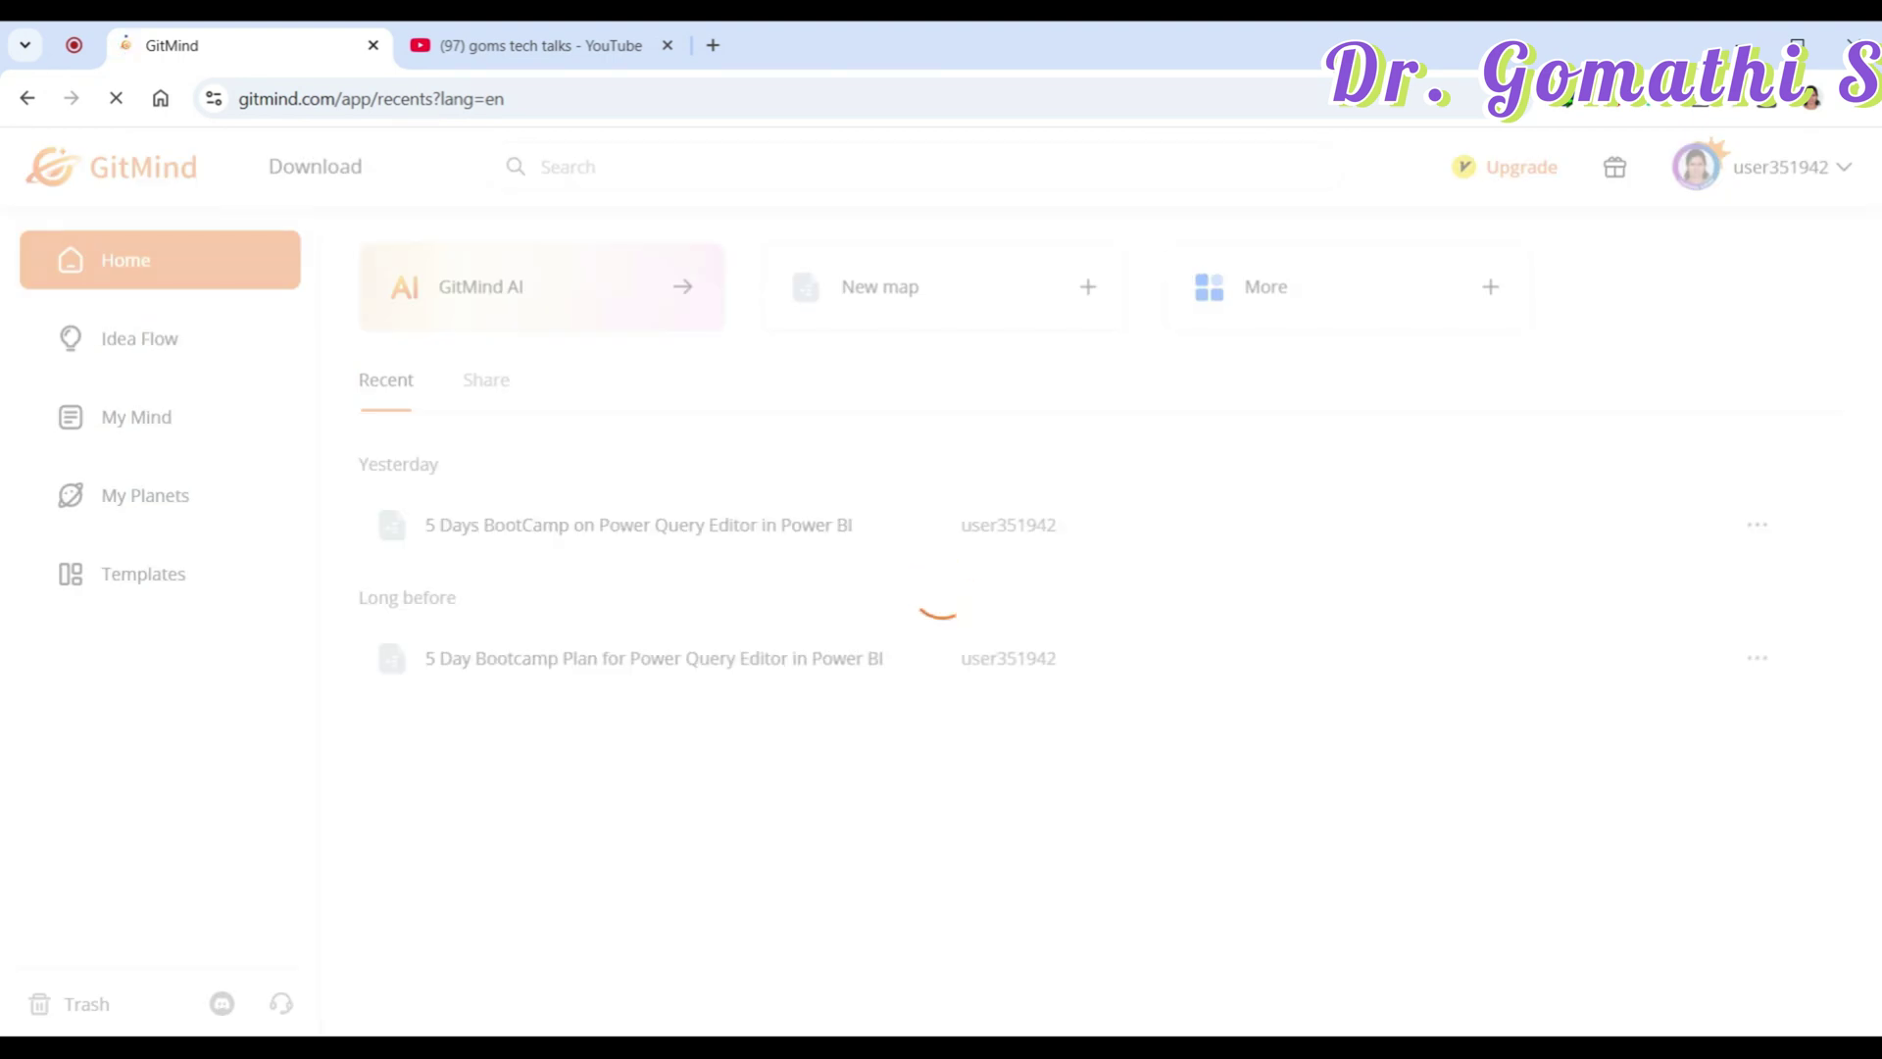
{"action": "mouse_move", "coordinate": [567, 297]}
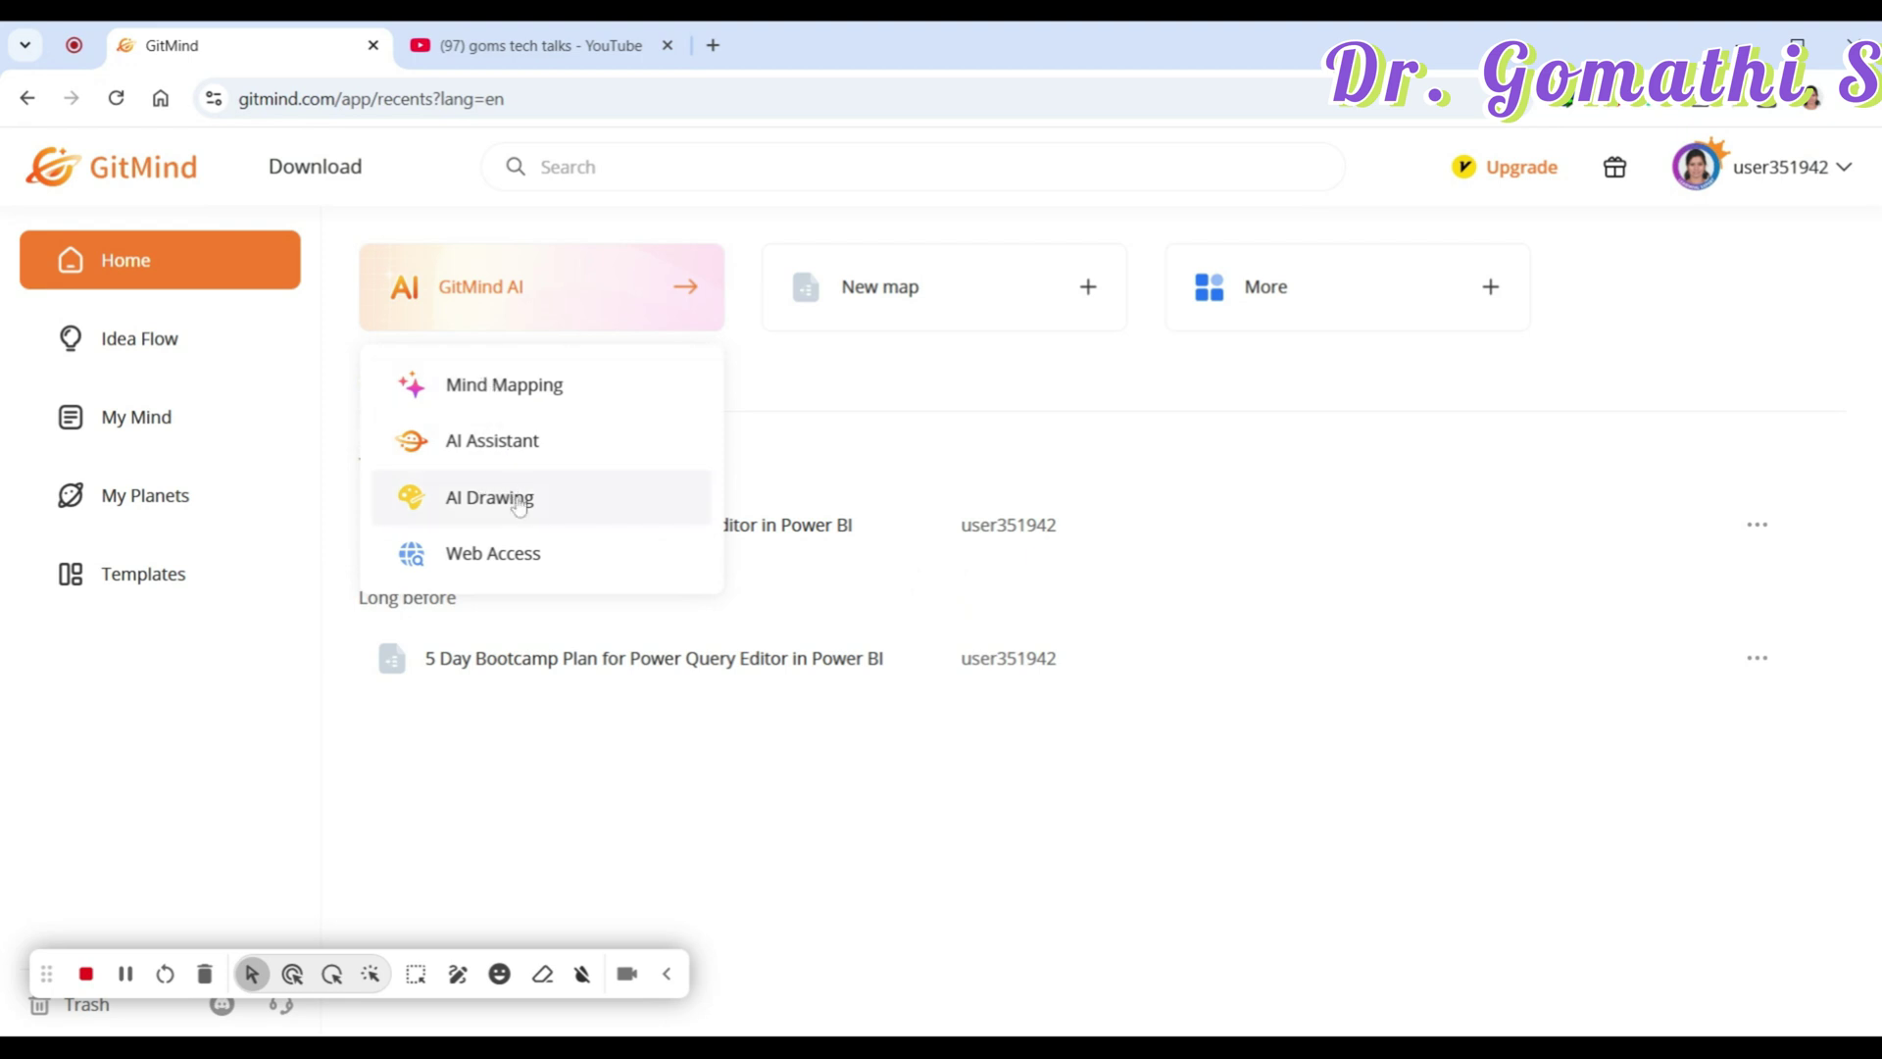
{"action": "left_click", "coordinate": [515, 382]}
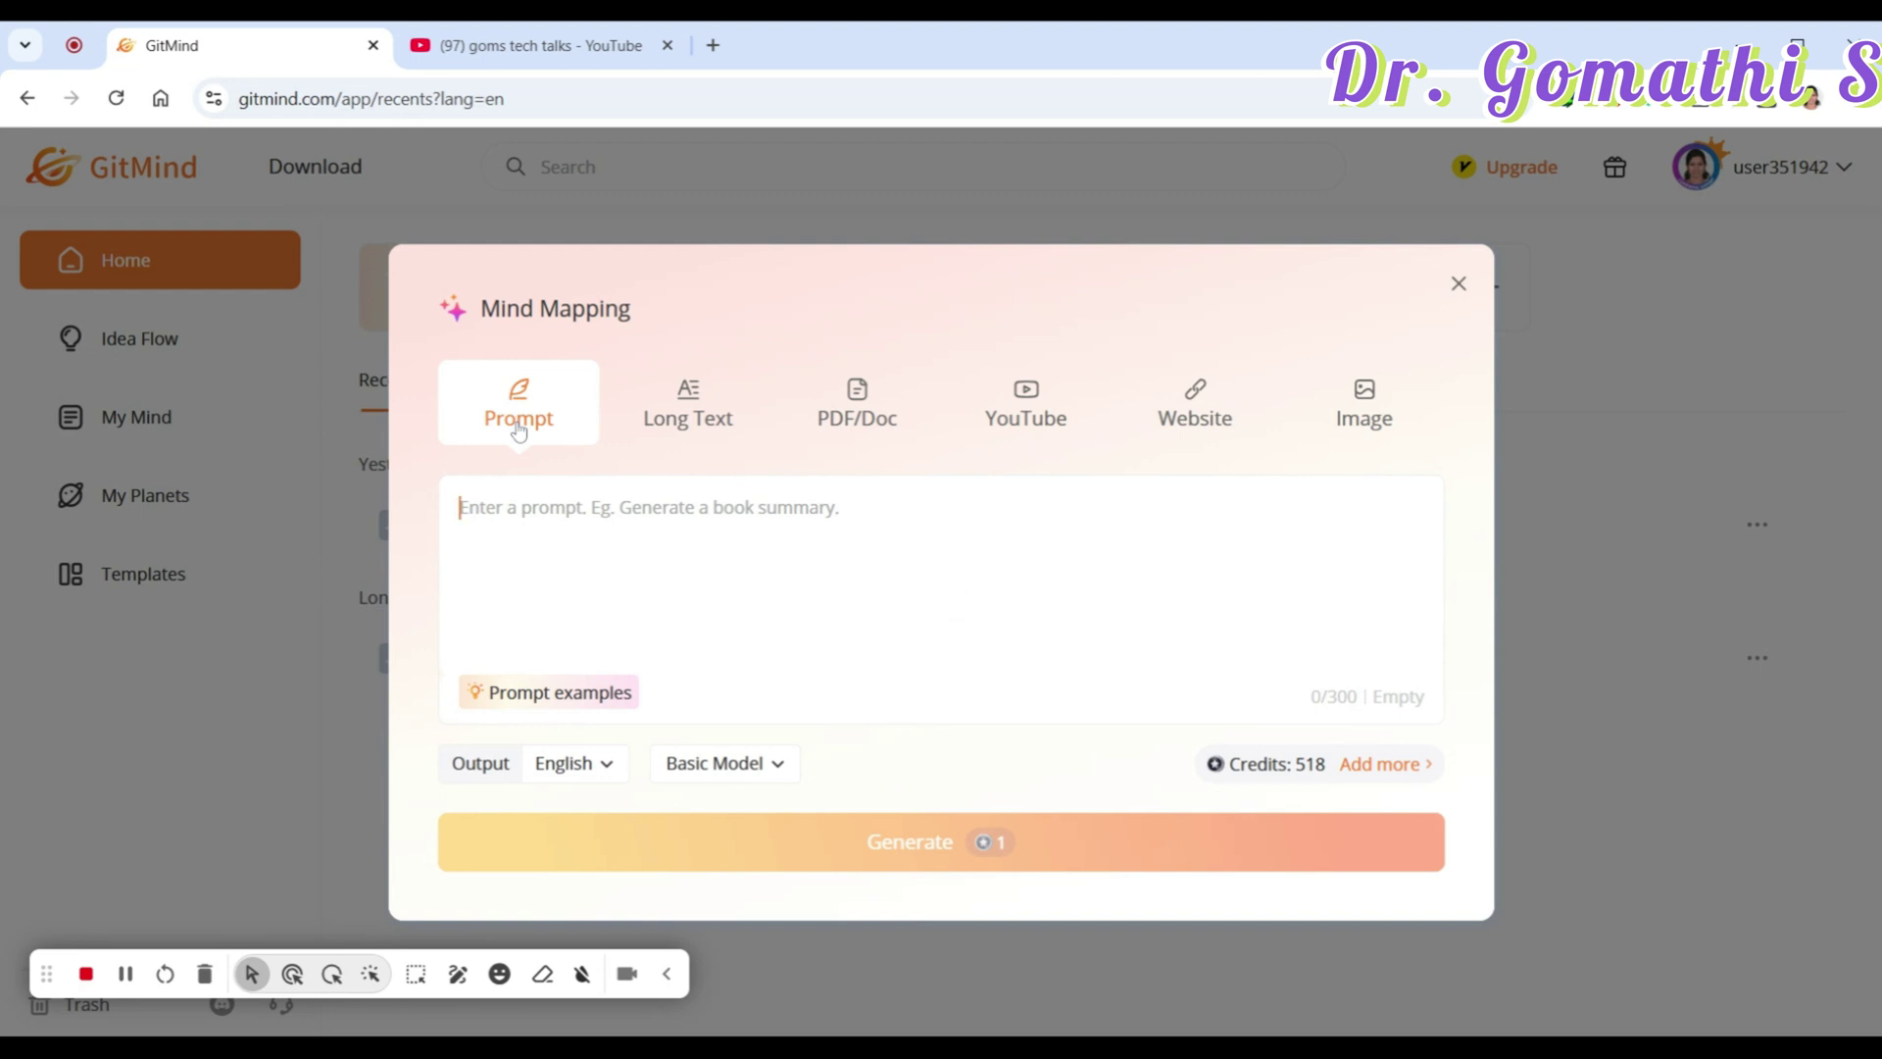
Step: Preview the Long Text, PDF/Doc, YouTube, Website and Image input tabs, then return to Prompt
{"action": "left_click", "coordinate": [685, 396]}
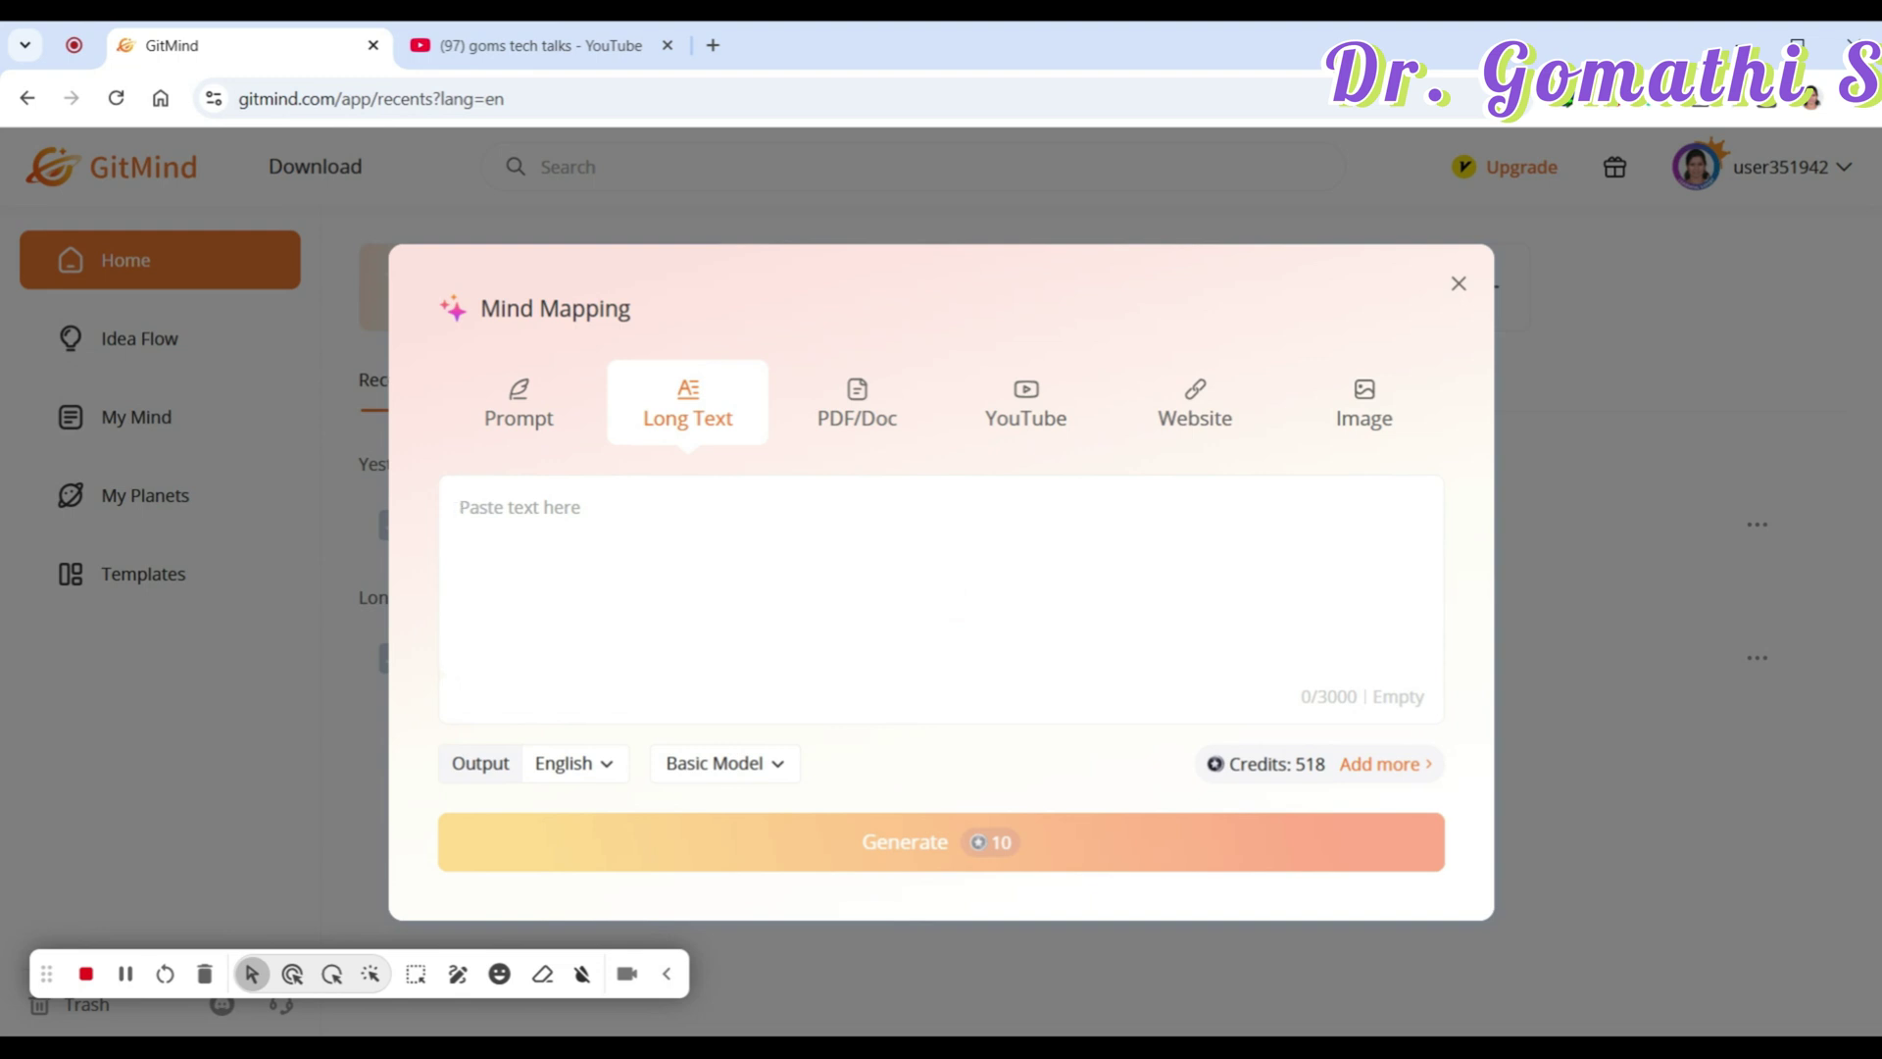
{"action": "left_click", "coordinate": [863, 435]}
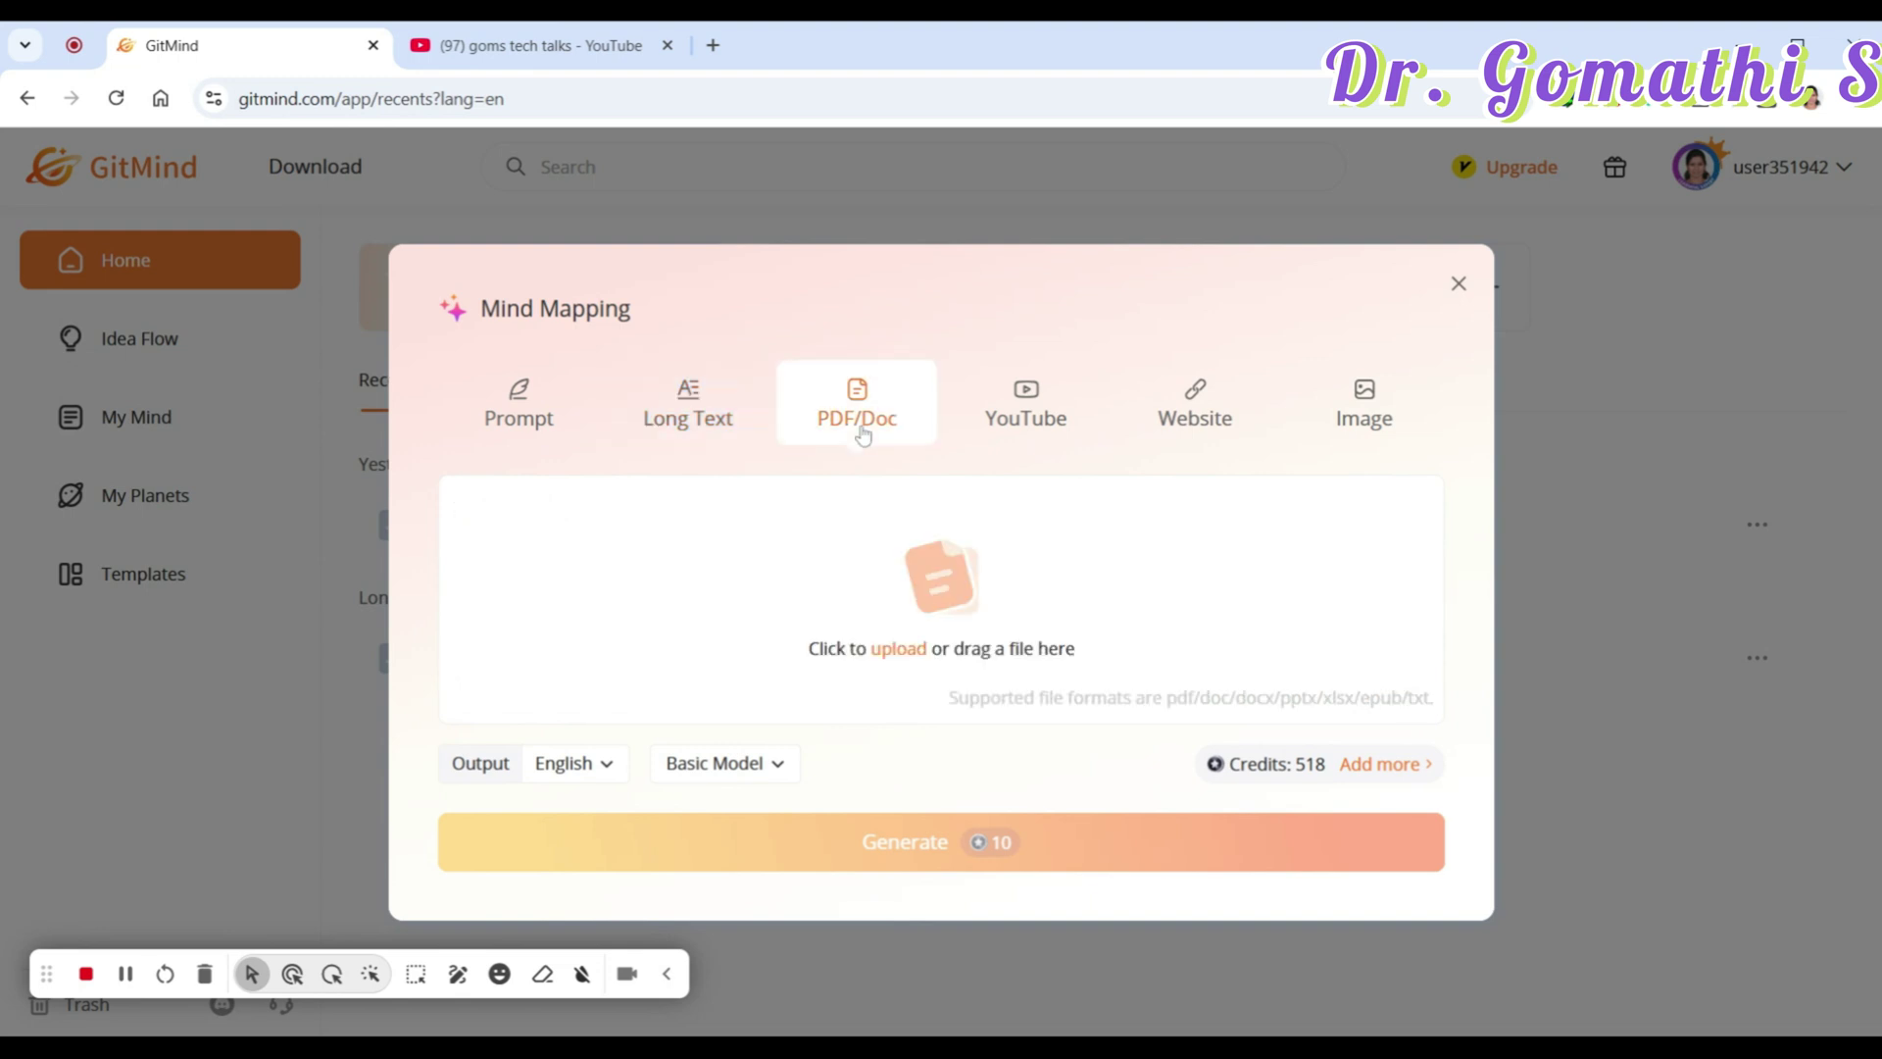
{"action": "left_click", "coordinate": [1035, 422]}
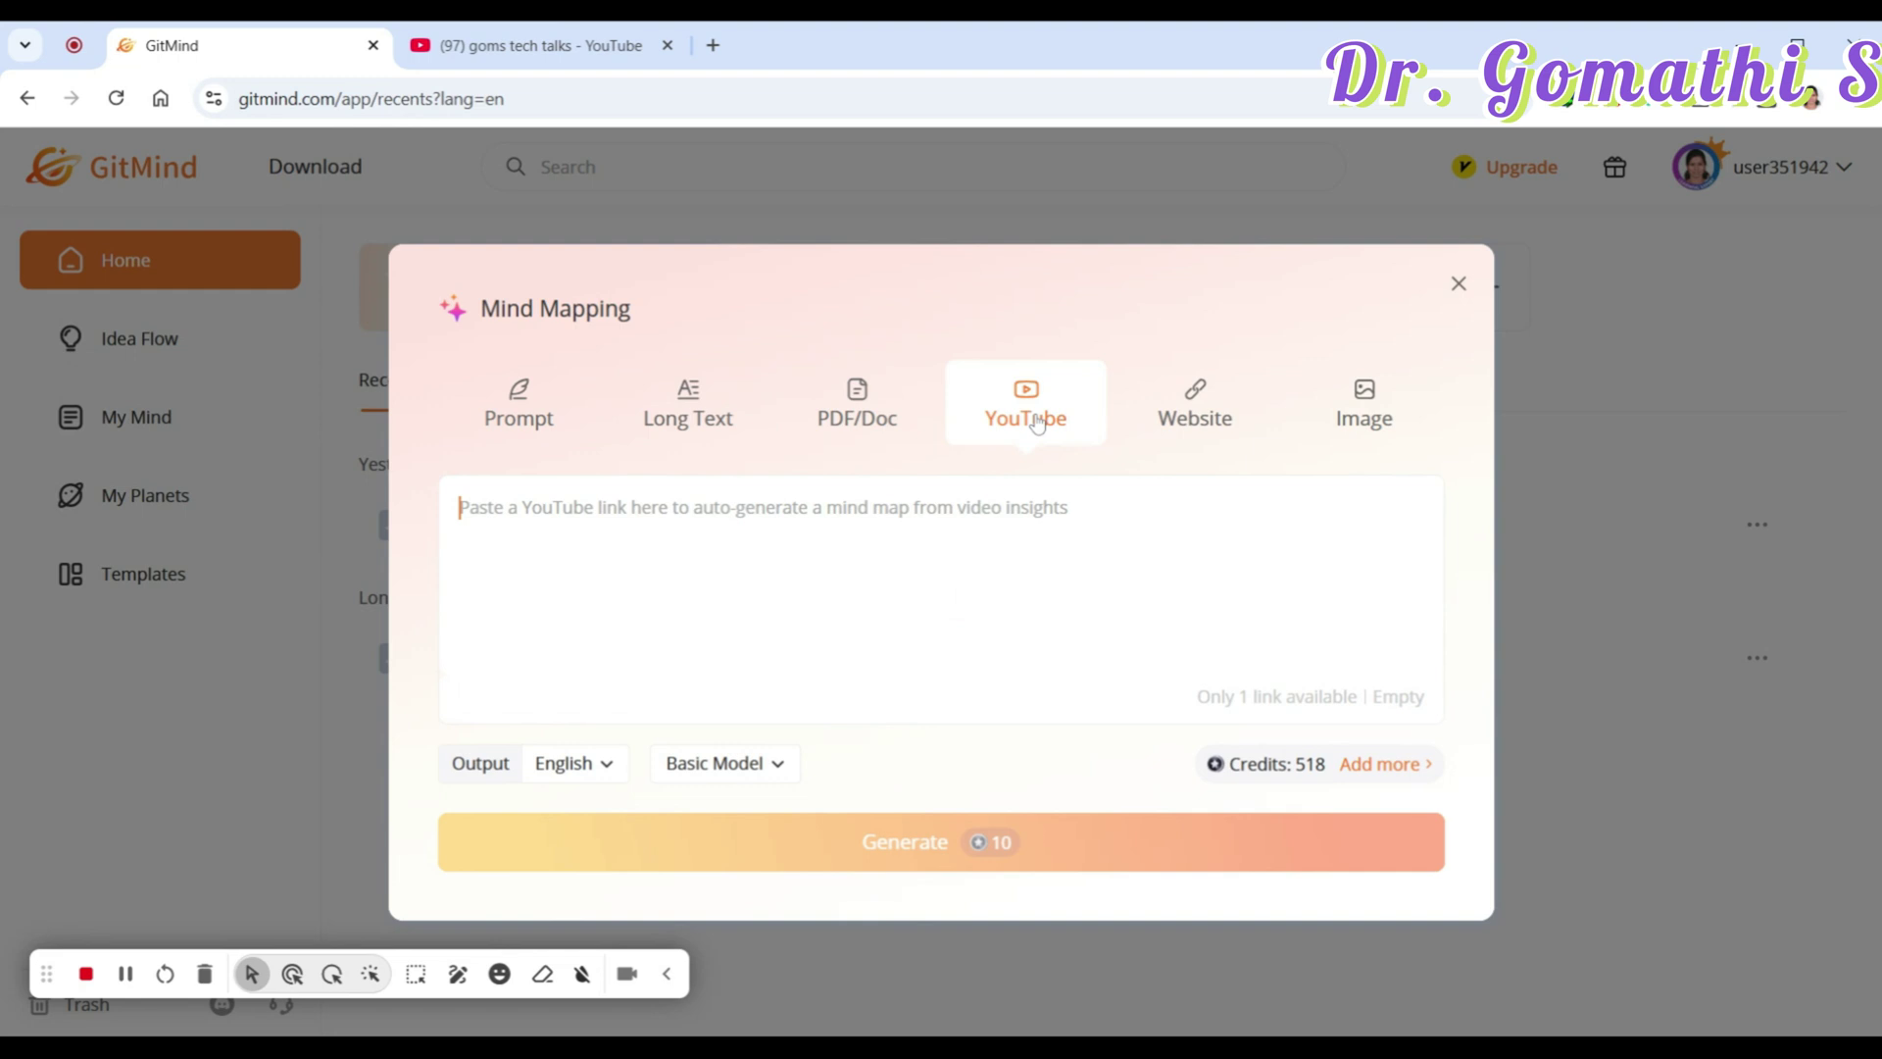
{"action": "left_click", "coordinate": [1225, 400]}
{"action": "left_click", "coordinate": [1369, 427]}
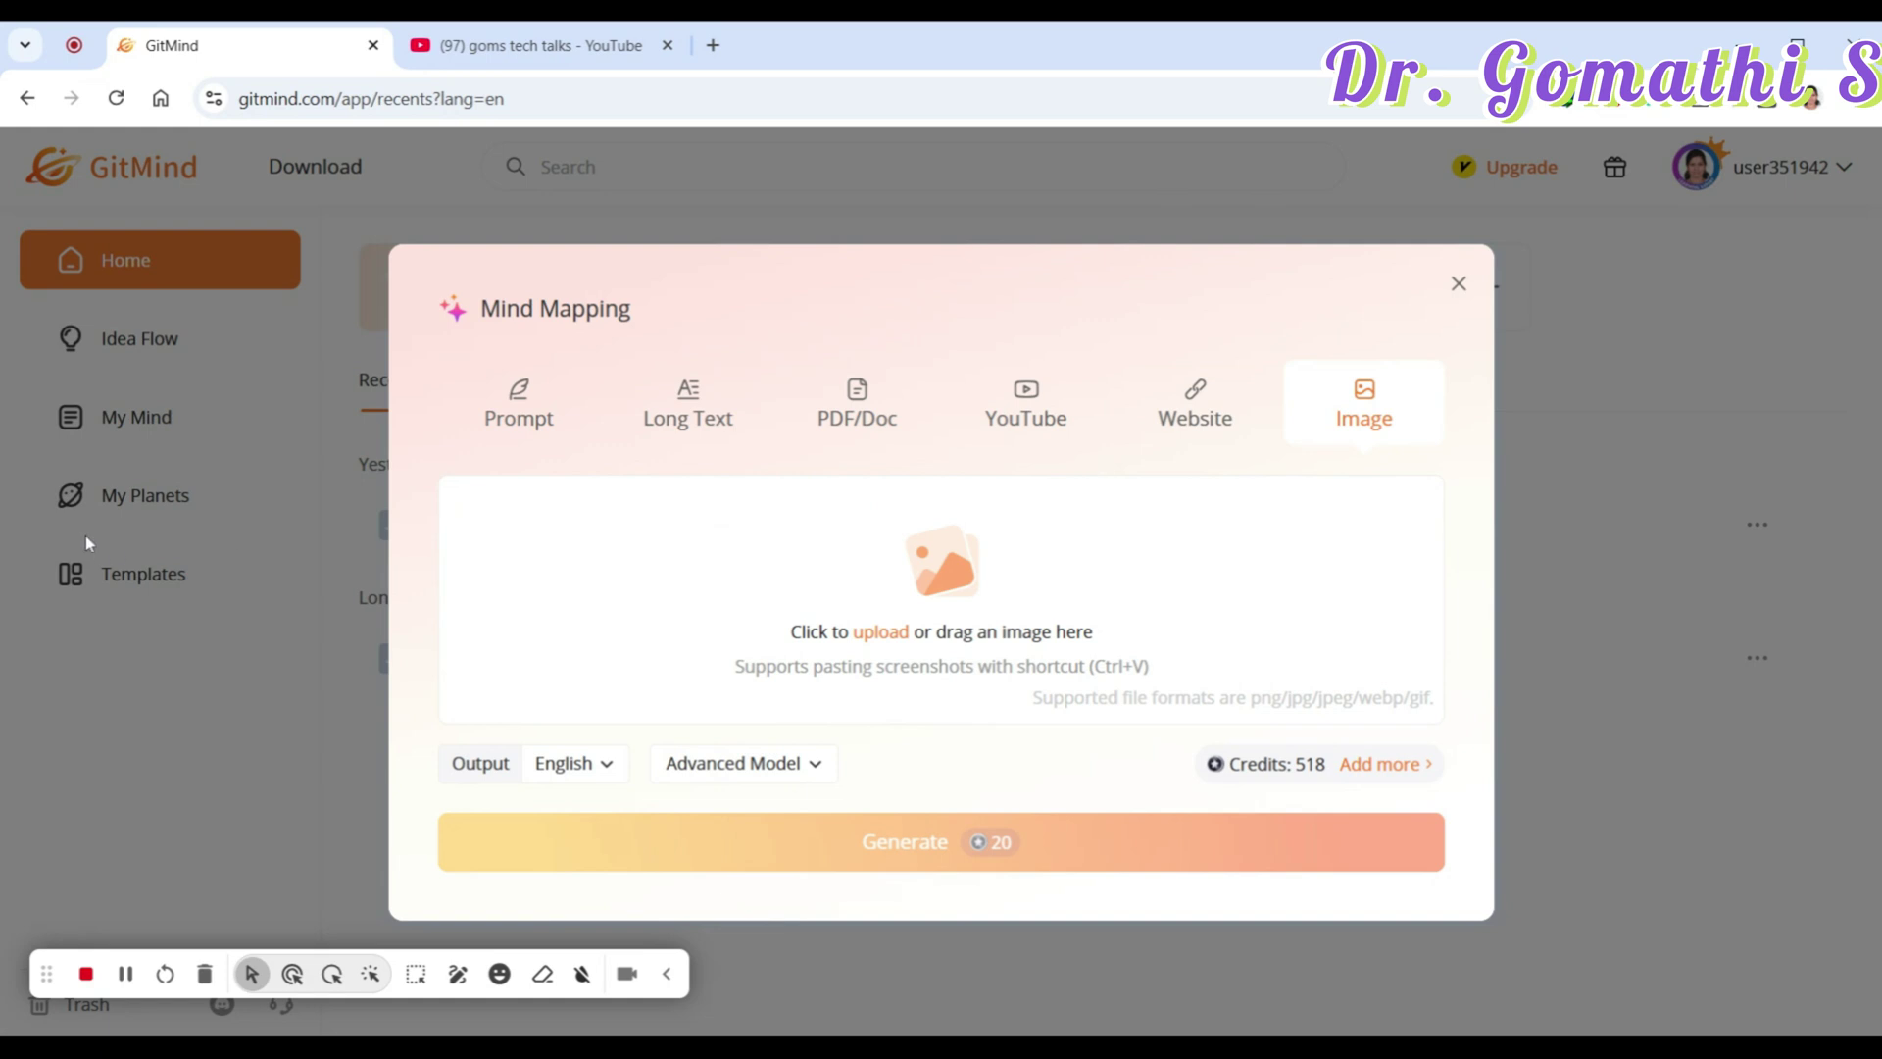
{"action": "left_click", "coordinate": [481, 431]}
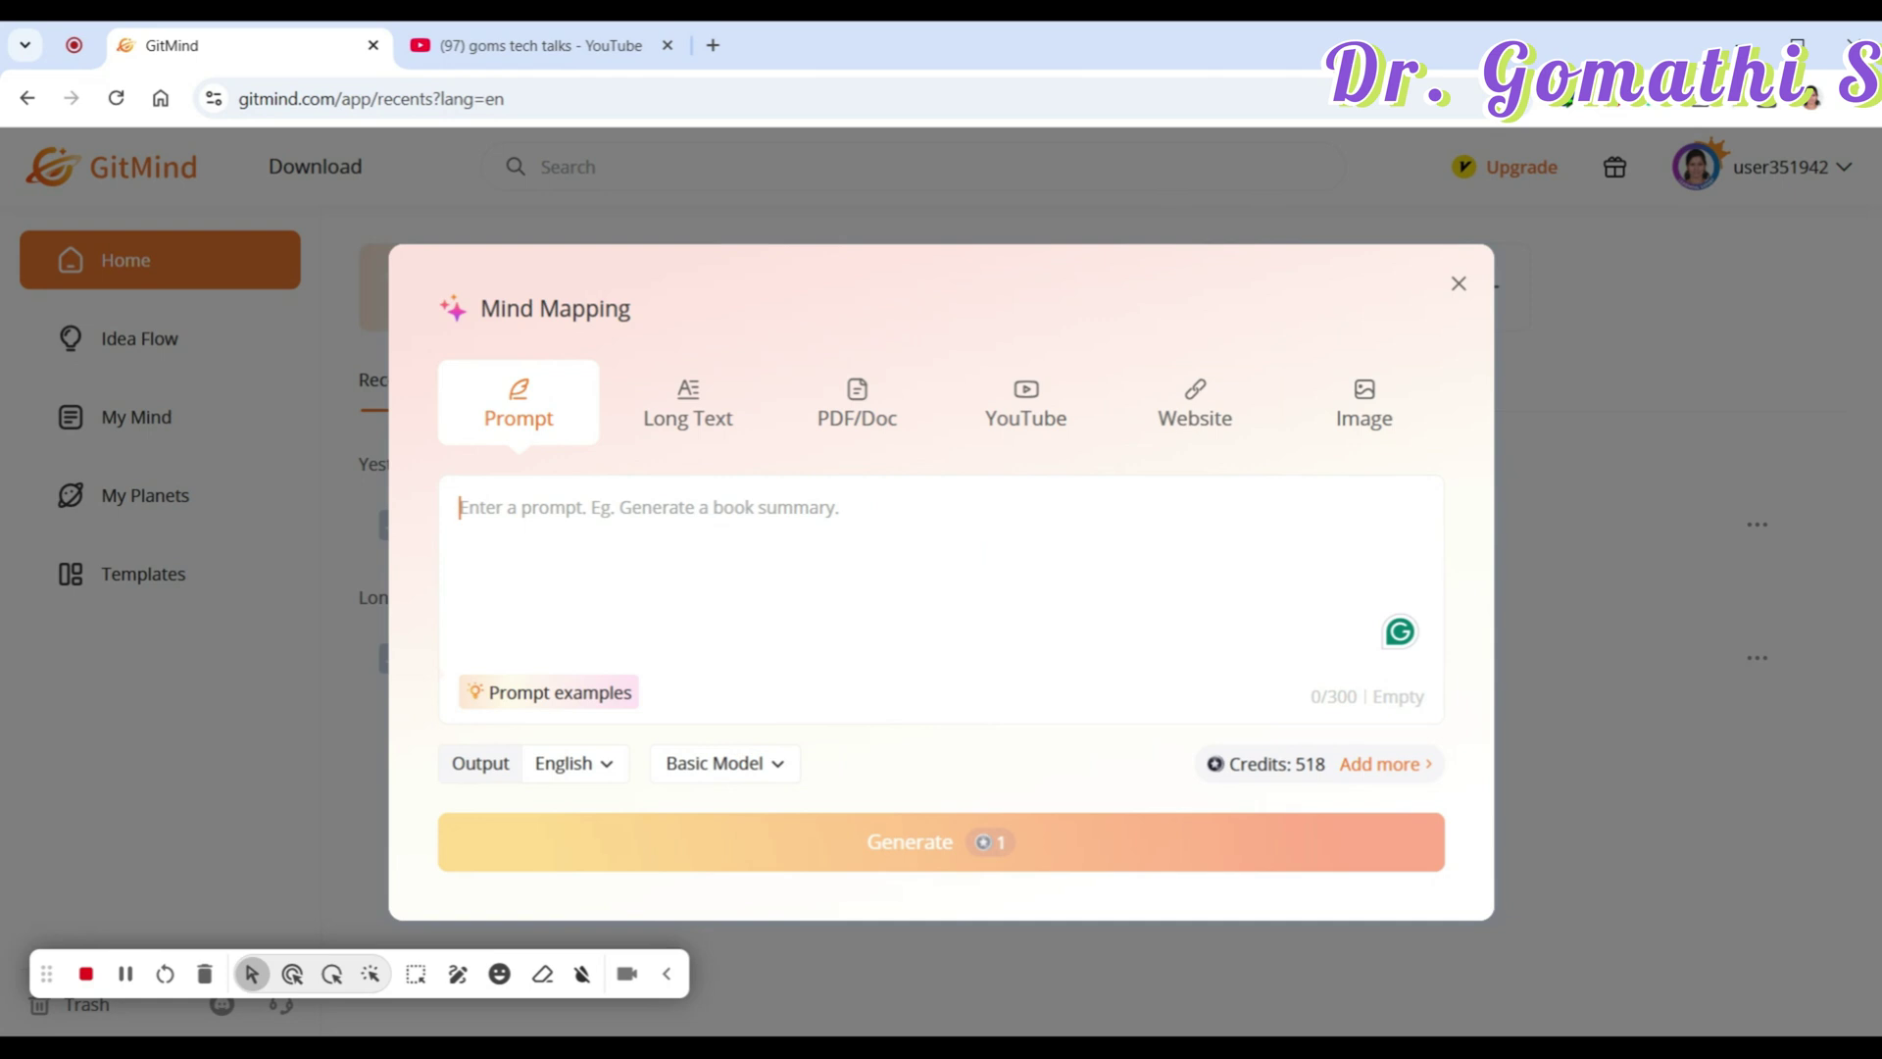
{"action": "left_click", "coordinate": [461, 507]}
Step: Replace the prompt with 'Types of Research methodology' and show the prompt examples
{"action": "type", "text": "Gener"}
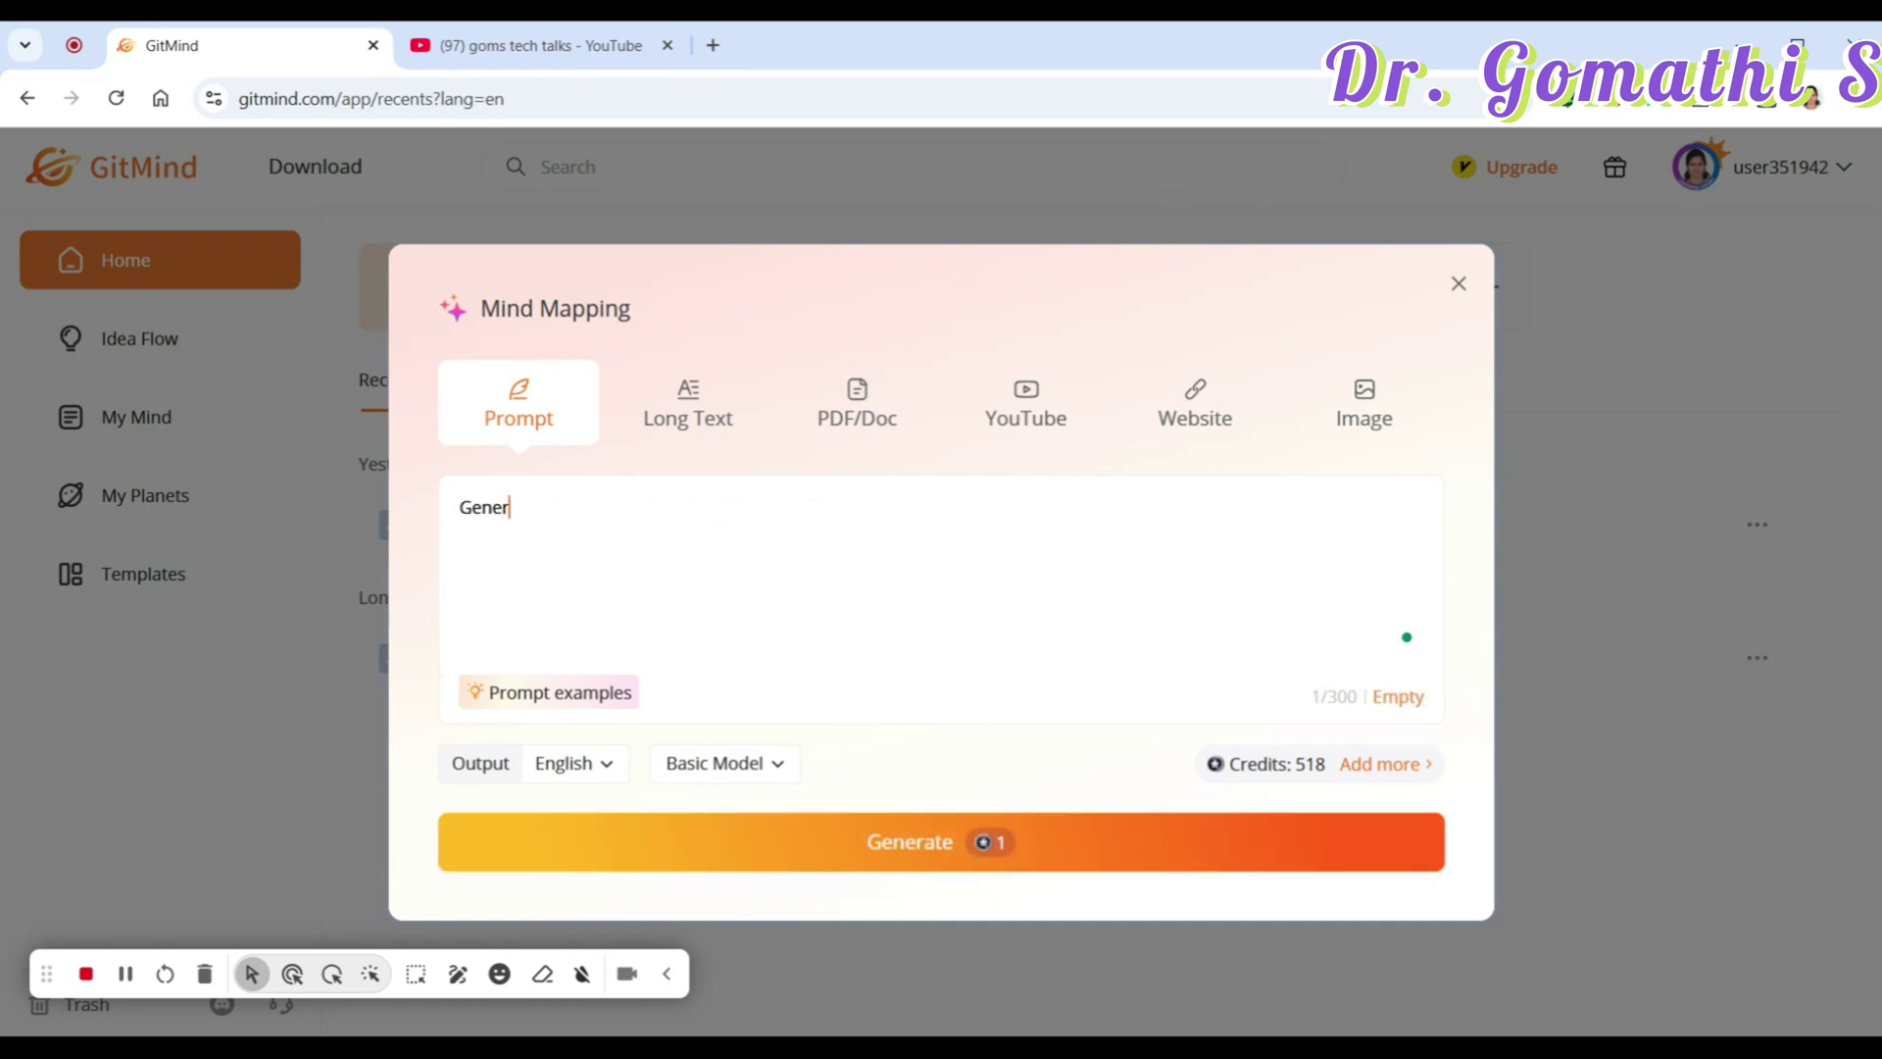
{"action": "type", "text": "ate mind"}
{"action": "key", "text": "BackSpace"}
{"action": "key", "text": "BackSpace"}
{"action": "key", "text": "BackSpace"}
{"action": "type", "text": "for"}
{"action": "type", "text": "Types"}
{"action": "key", "text": "ctrl+a"}
{"action": "type", "text": "TRE"}
{"action": "key", "text": "BackSpace"}
{"action": "type", "text": "ypes of r"}
{"action": "type", "text": "ese"}
{"action": "type", "text": "esearch meth"}
{"action": "type", "text": "odology"}
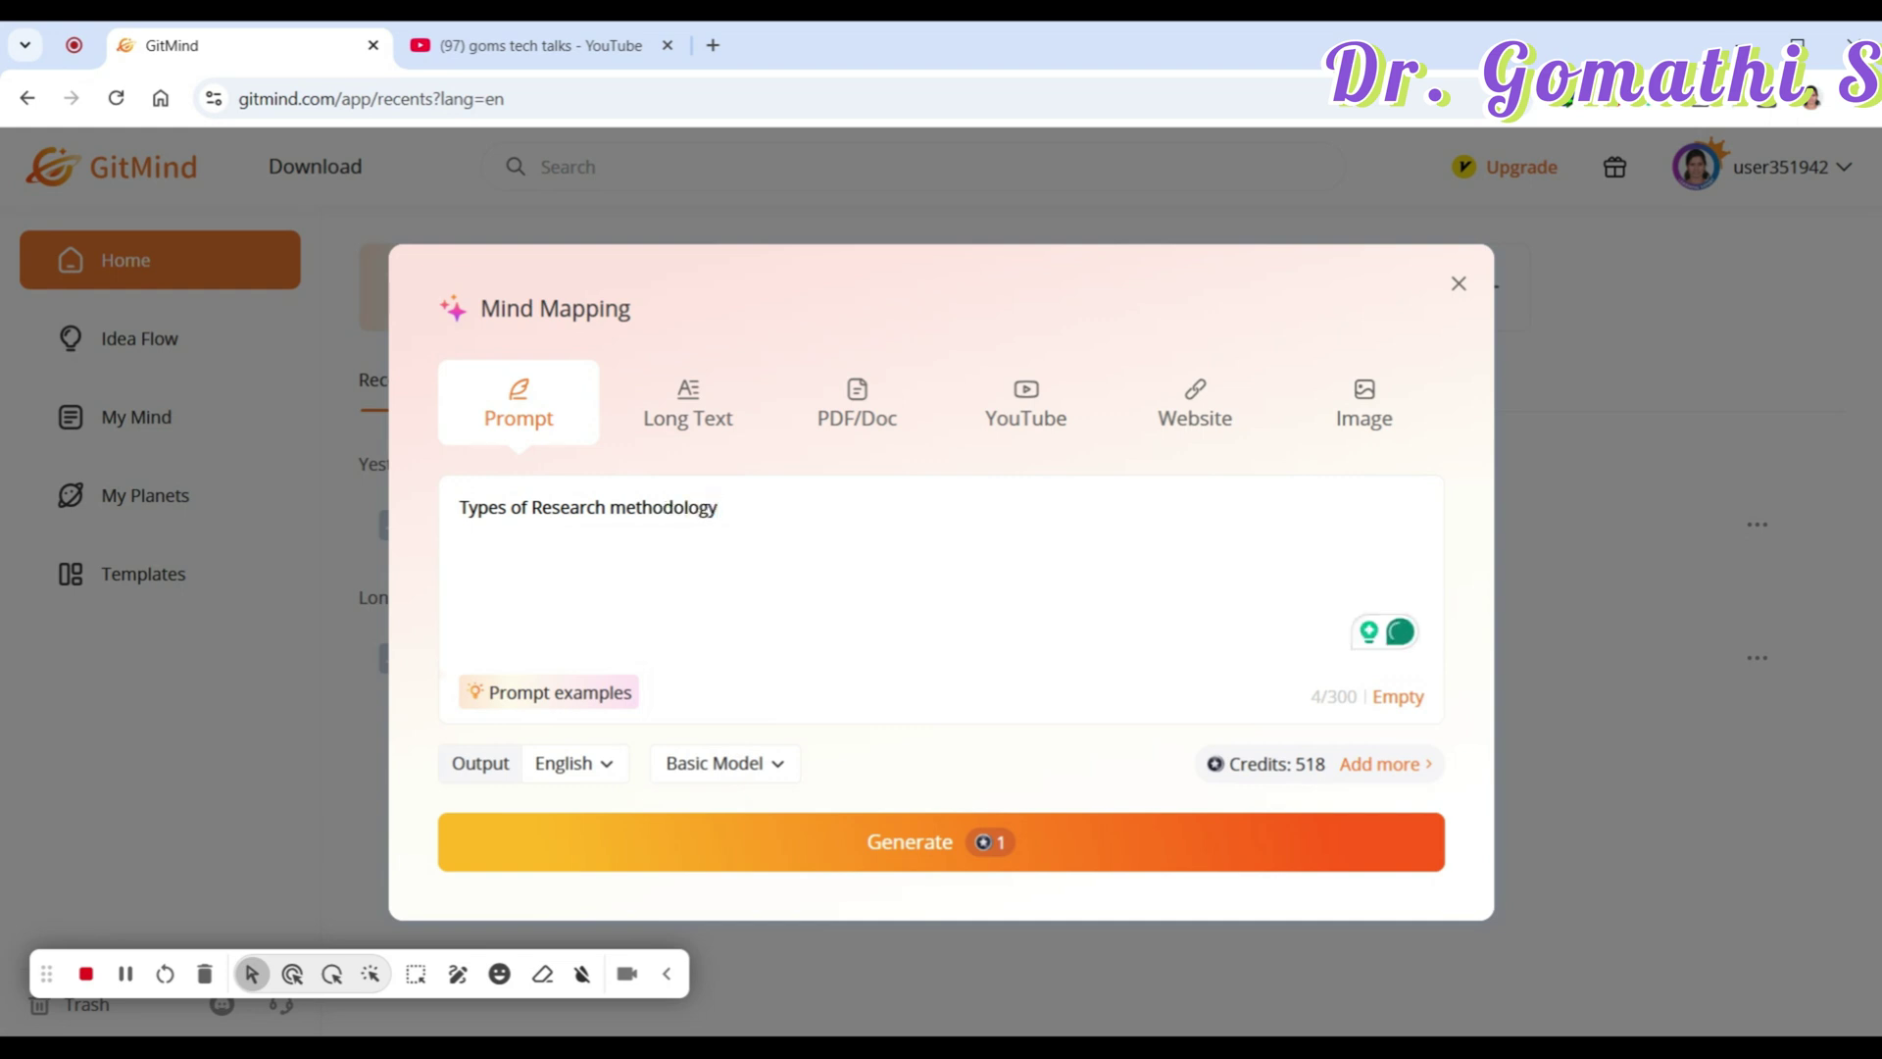
{"action": "left_click", "coordinate": [584, 694]}
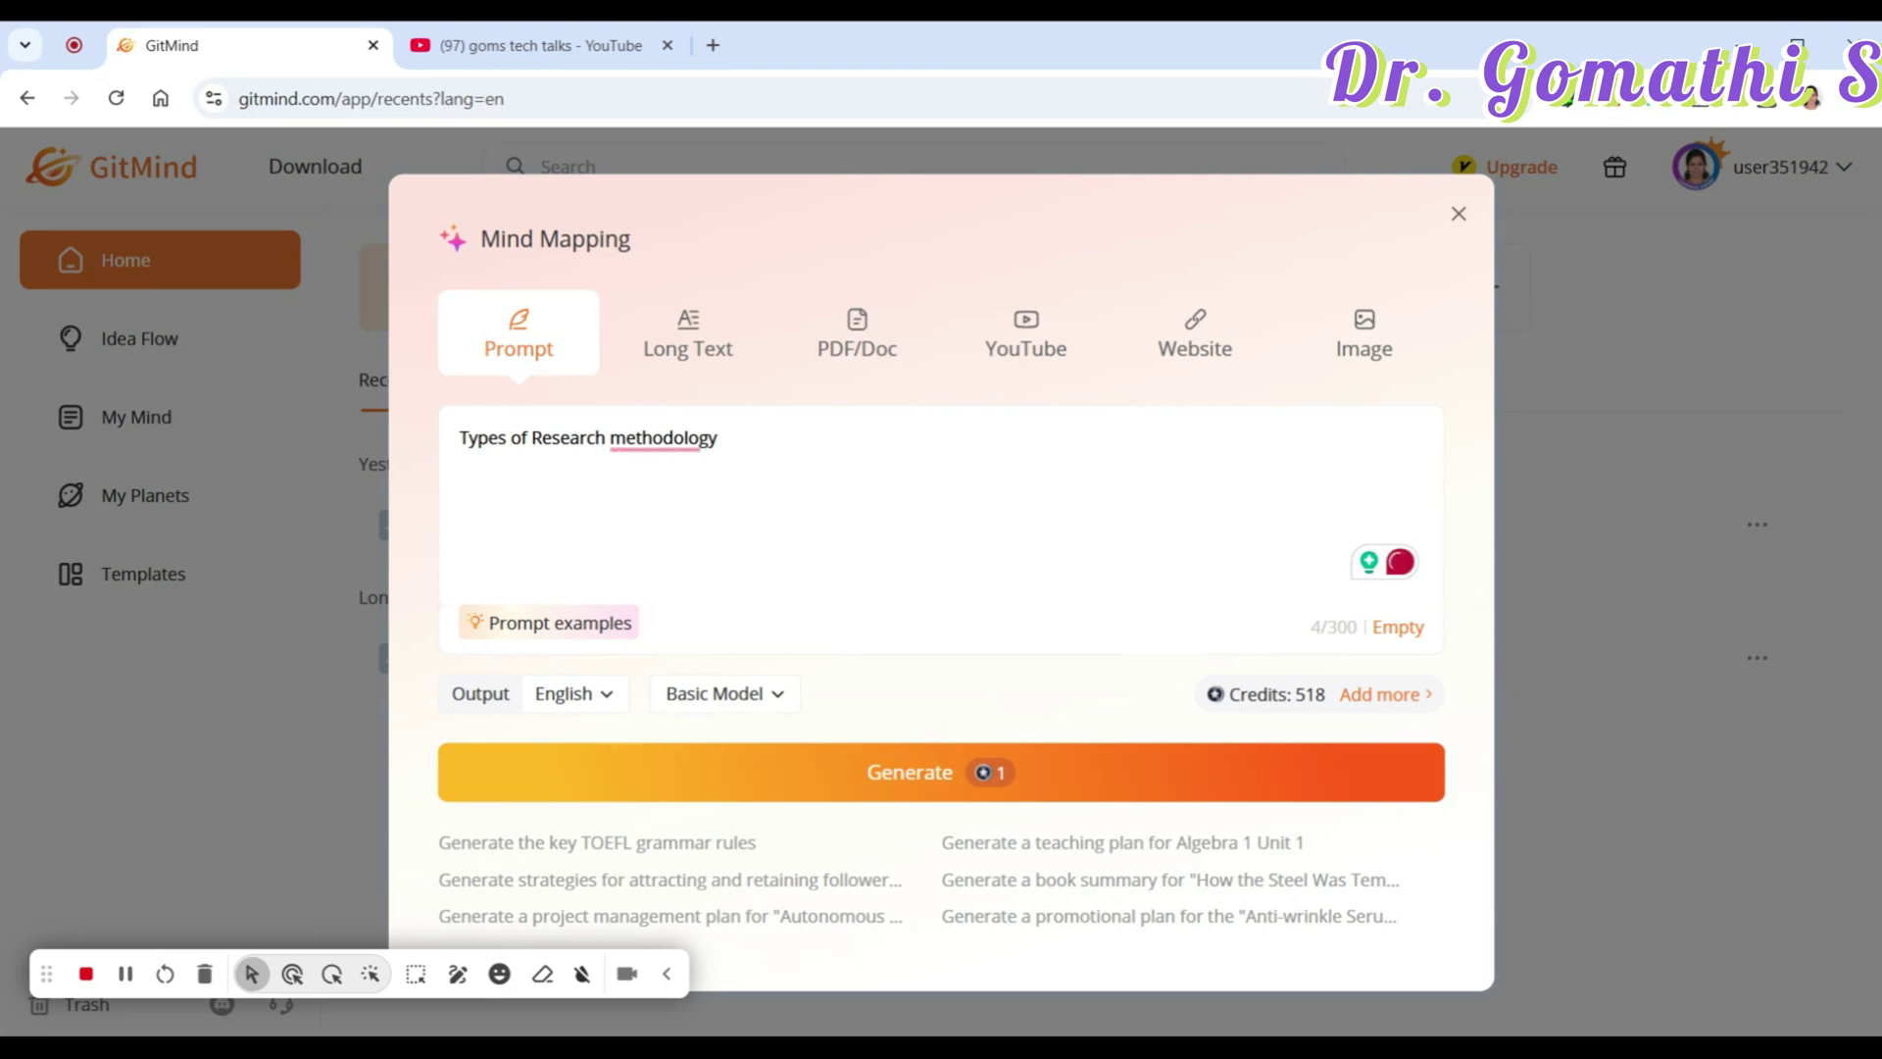
Step: Browse the output language list and try the Advanced Model
{"action": "left_click", "coordinate": [559, 693]}
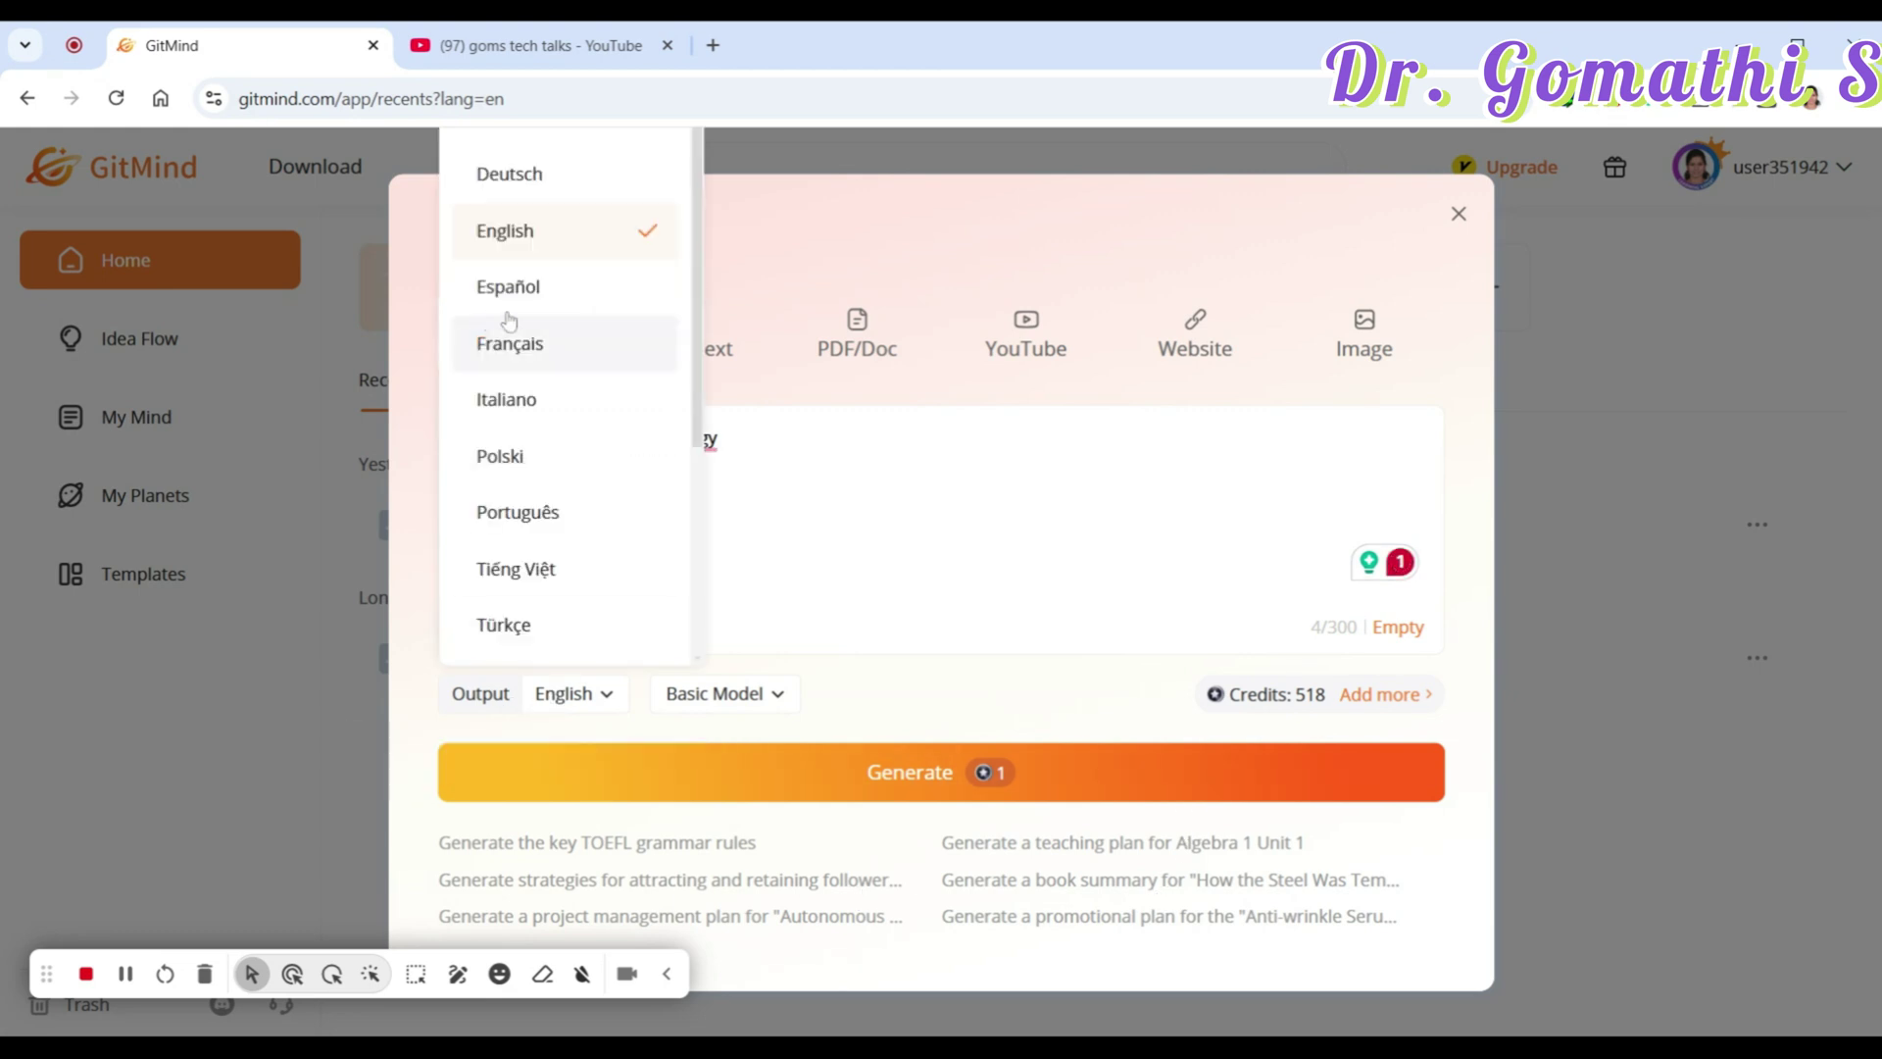
{"action": "scroll", "coordinate": [549, 487], "scroll_direction": "down", "scroll_amount": 3}
{"action": "scroll", "coordinate": [551, 486], "scroll_direction": "up", "scroll_amount": 3}
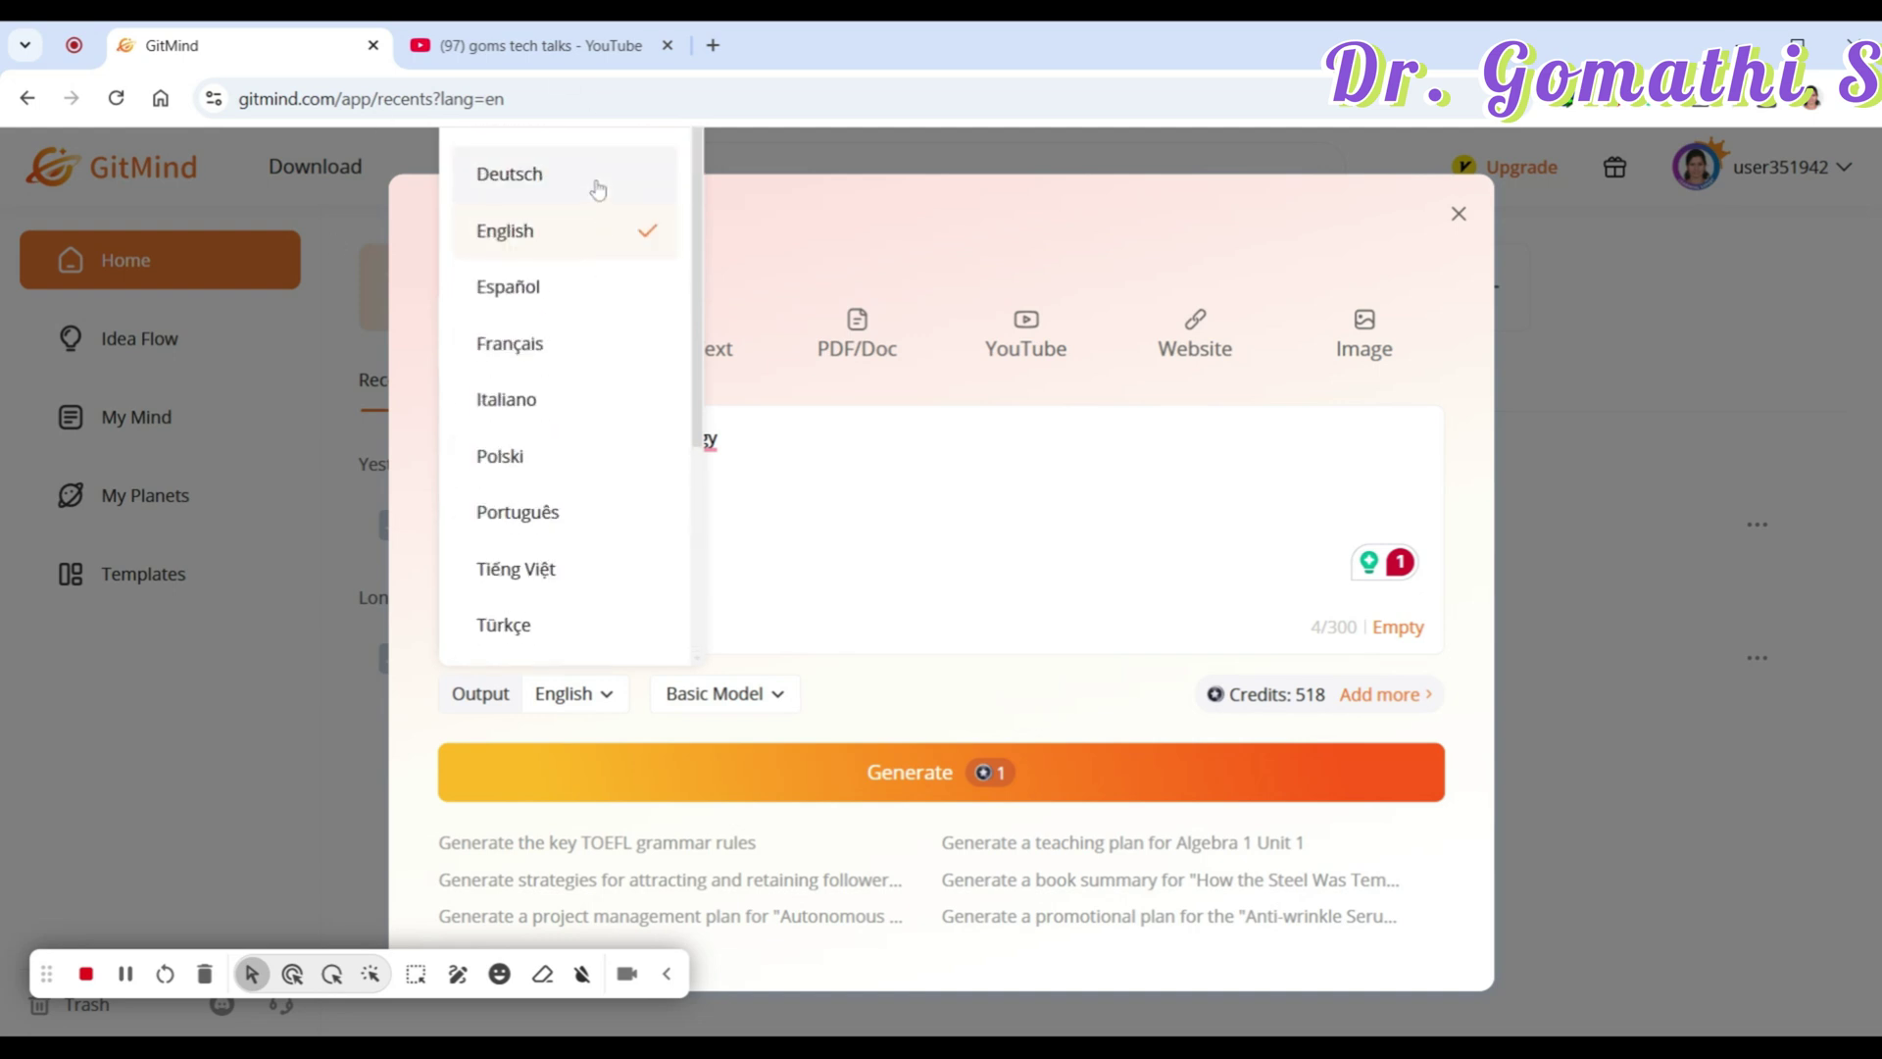
{"action": "scroll", "coordinate": [596, 407], "scroll_direction": "down", "scroll_amount": 3}
{"action": "scroll", "coordinate": [596, 412], "scroll_direction": "up", "scroll_amount": 3}
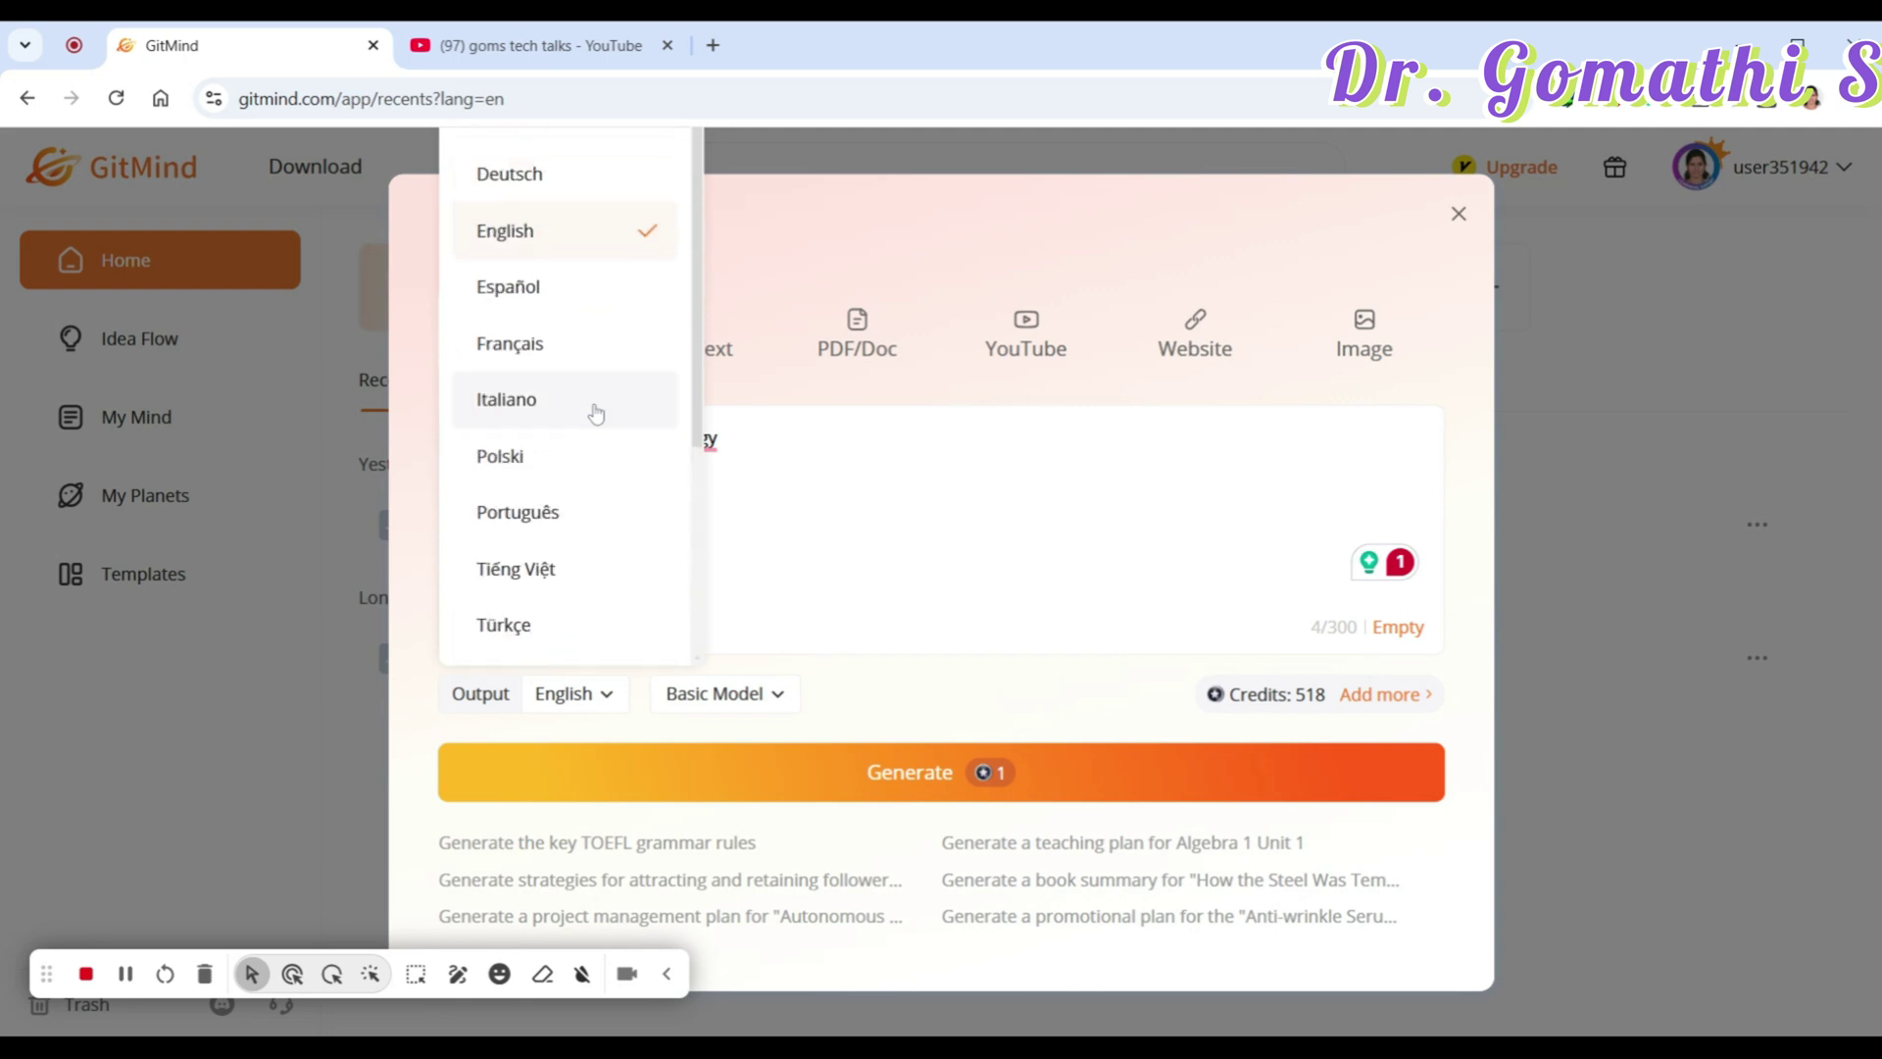
{"action": "scroll", "coordinate": [608, 421], "scroll_direction": "down", "scroll_amount": 3}
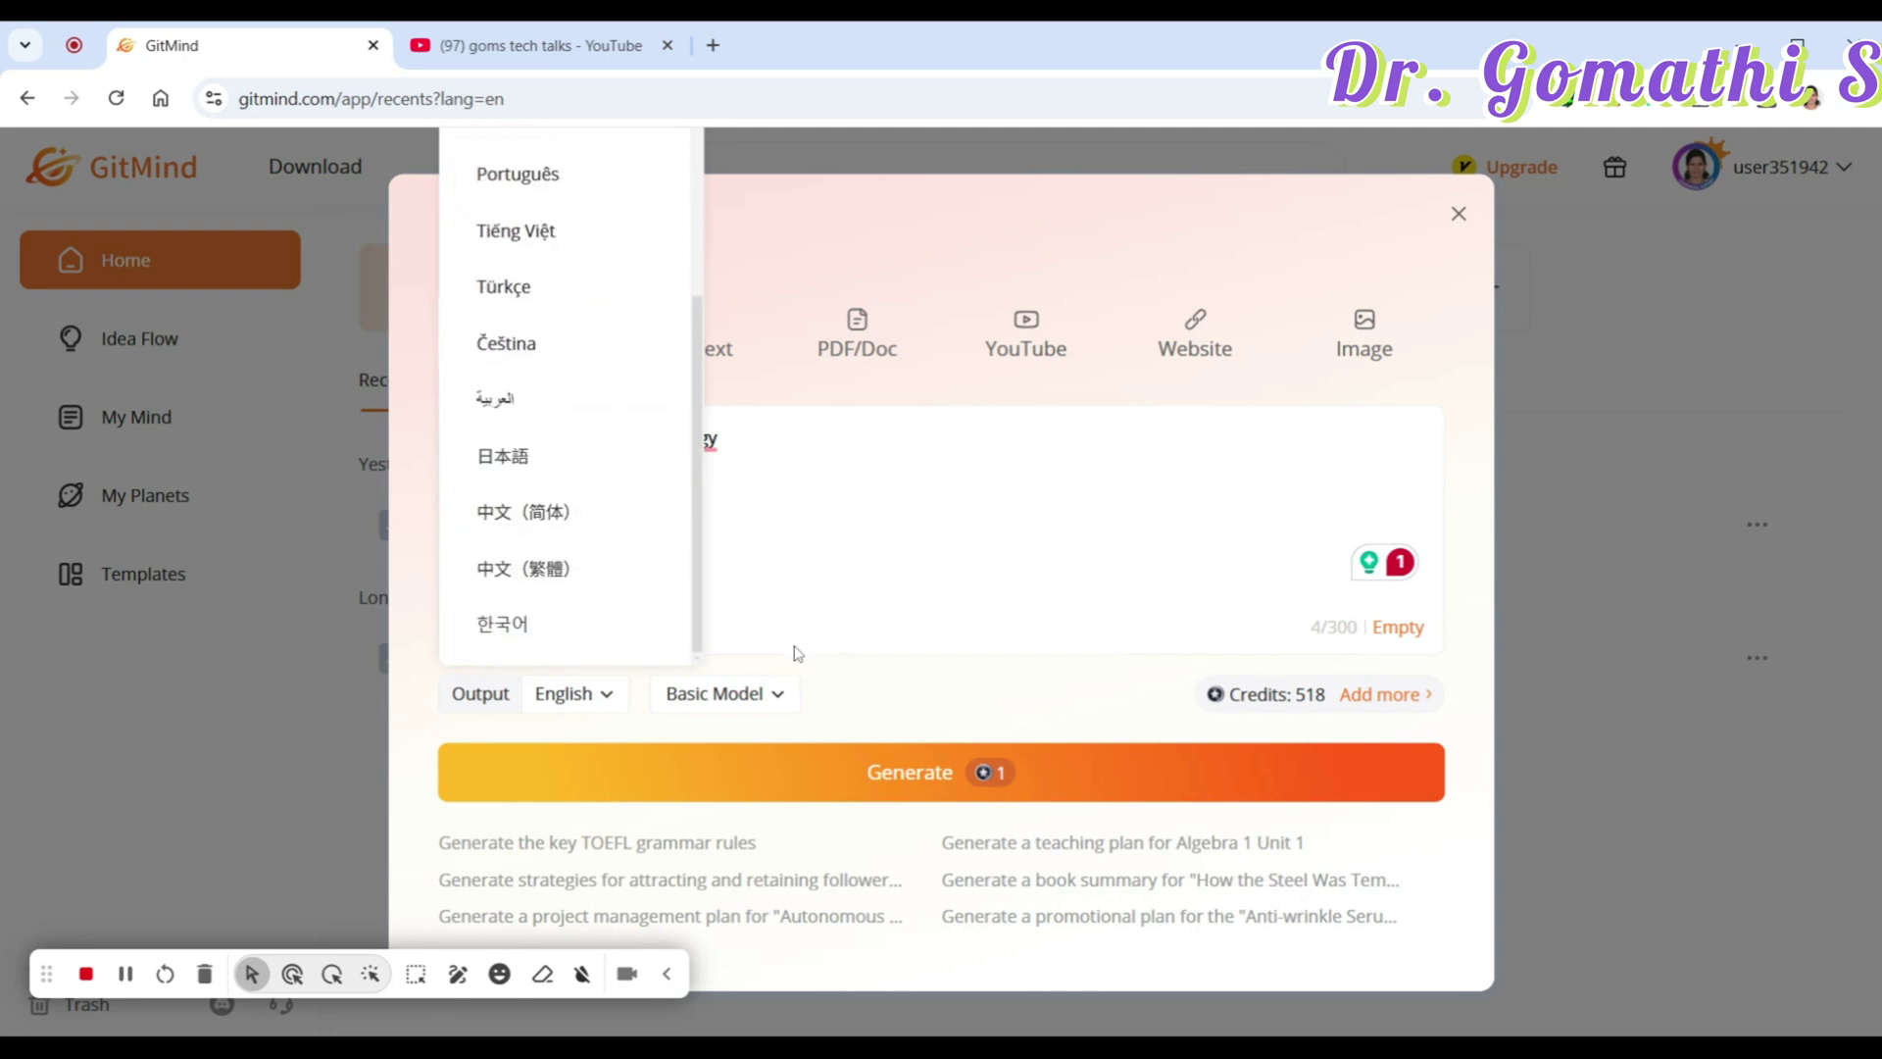
{"action": "left_click", "coordinate": [759, 698]}
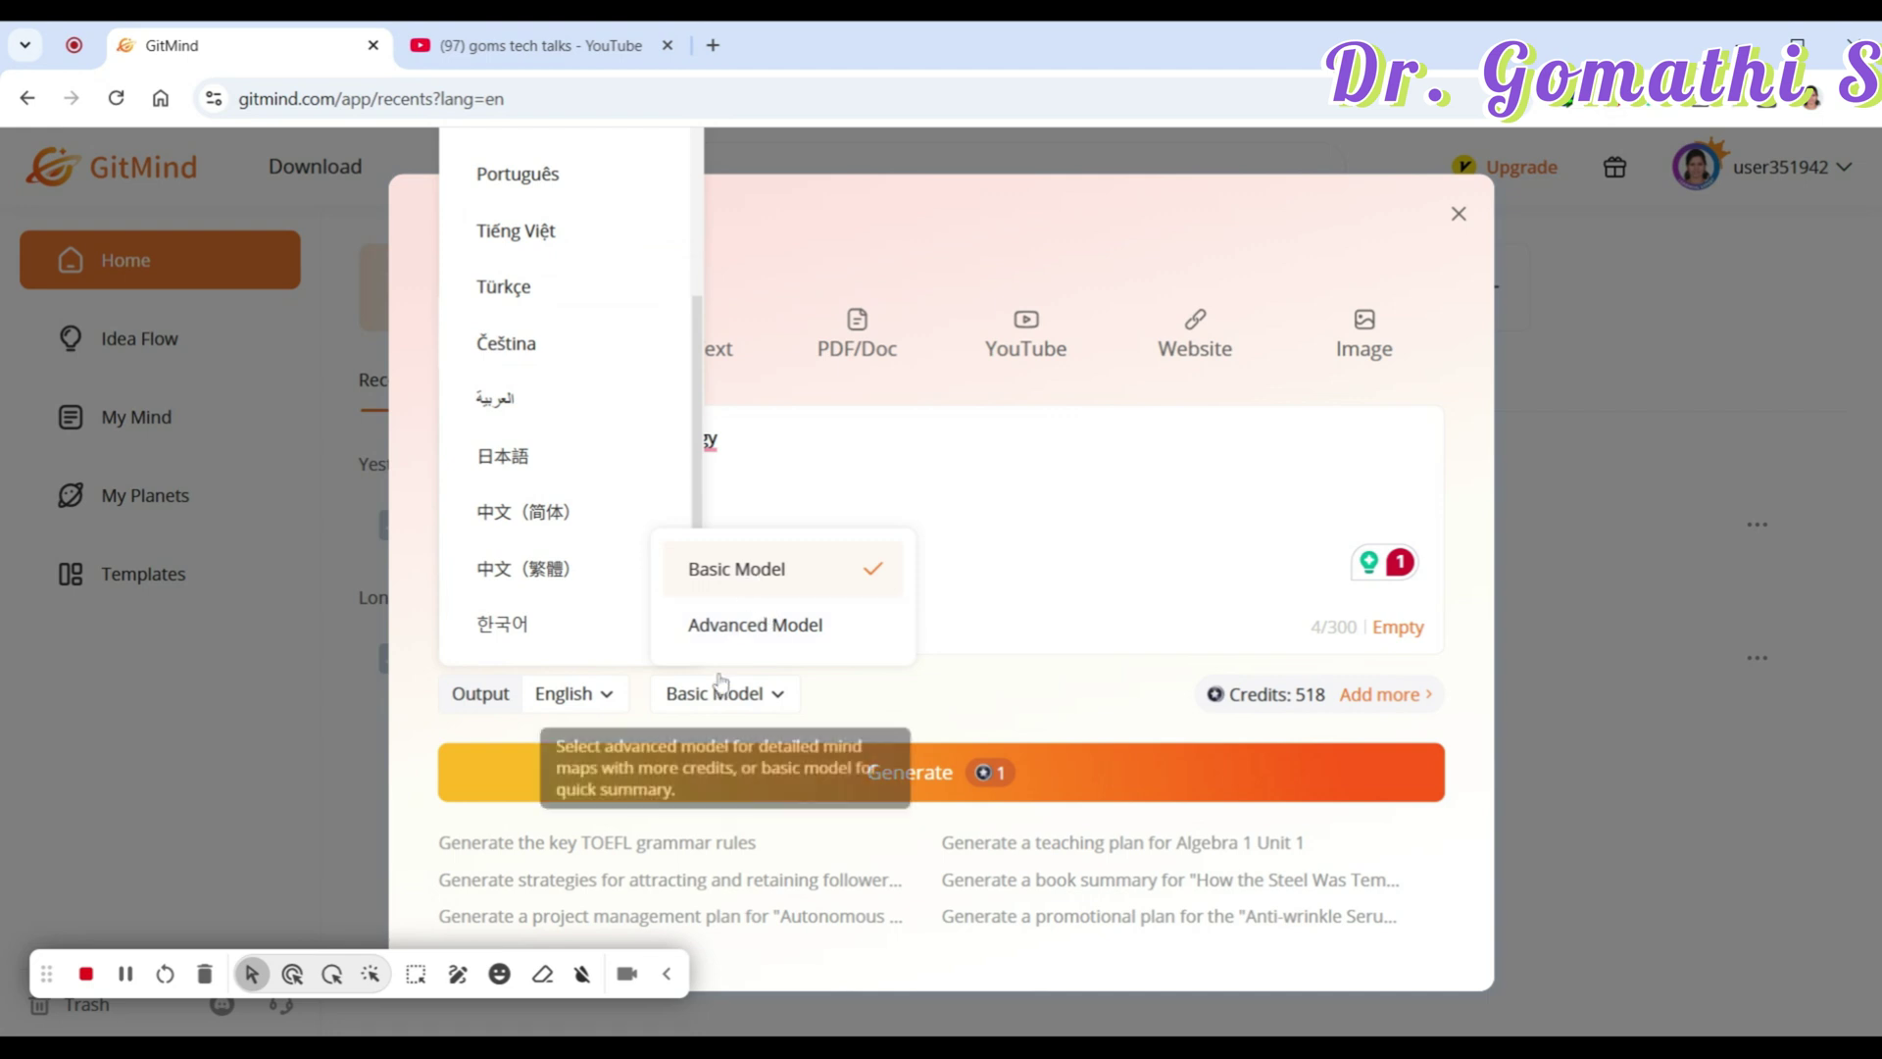
{"action": "left_click", "coordinate": [752, 620]}
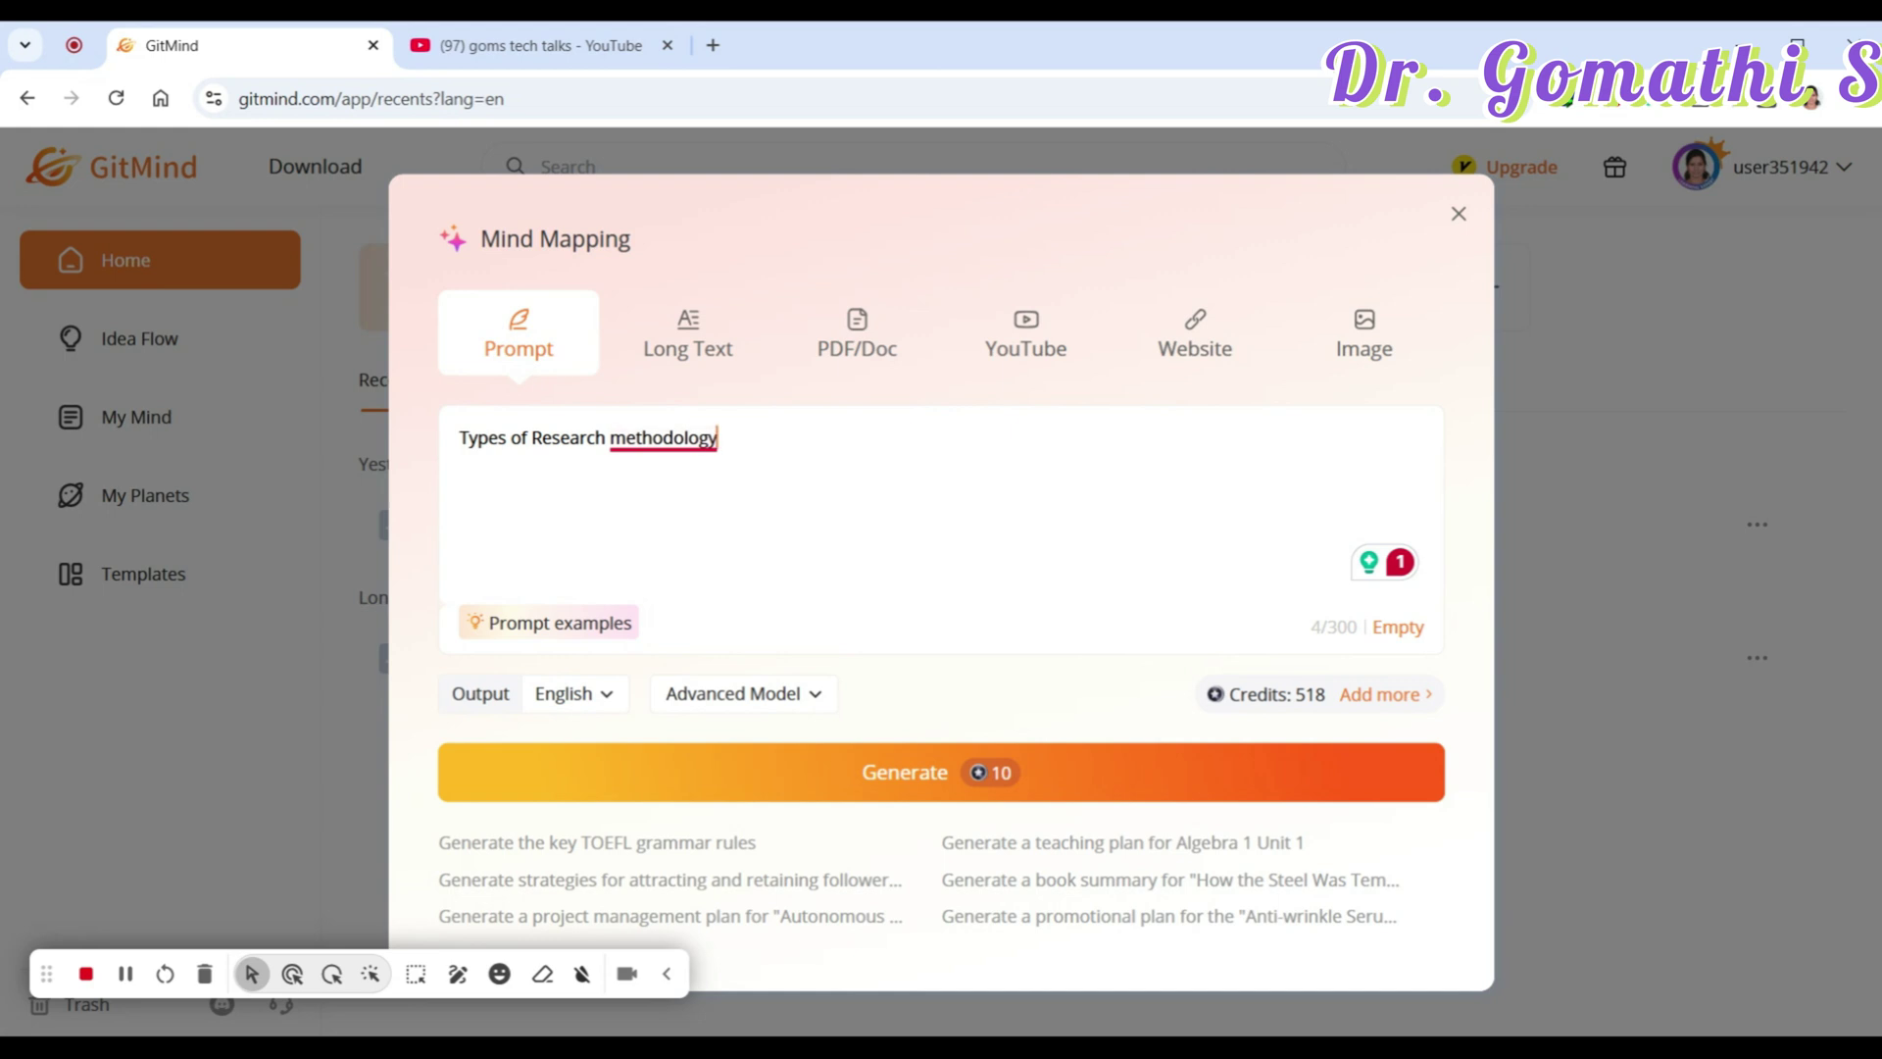
Step: Accept the 'Methodology' capitalisation, switch to Basic Model, and prefix the prompt with 'Generate'
{"action": "mouse_move", "coordinate": [663, 439]}
{"action": "left_click", "coordinate": [679, 518]}
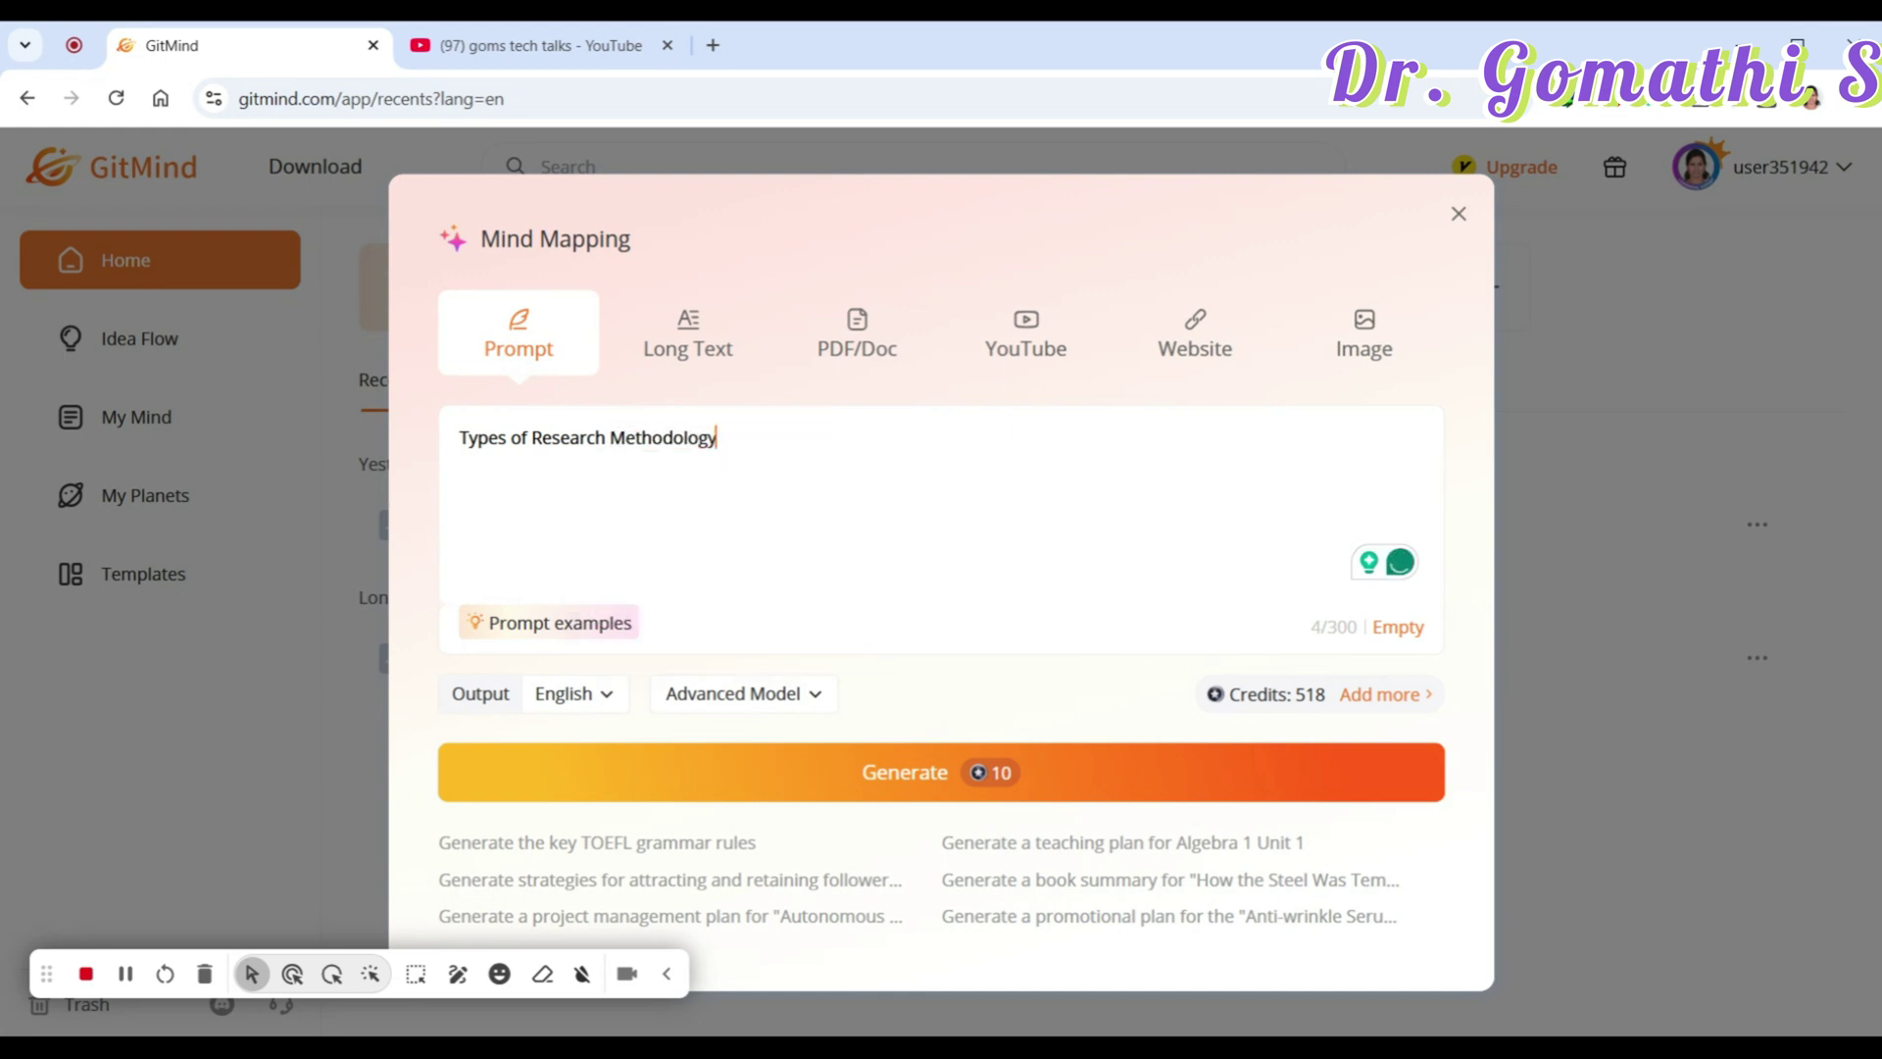
{"action": "left_click", "coordinate": [702, 700]}
{"action": "left_click", "coordinate": [713, 588]}
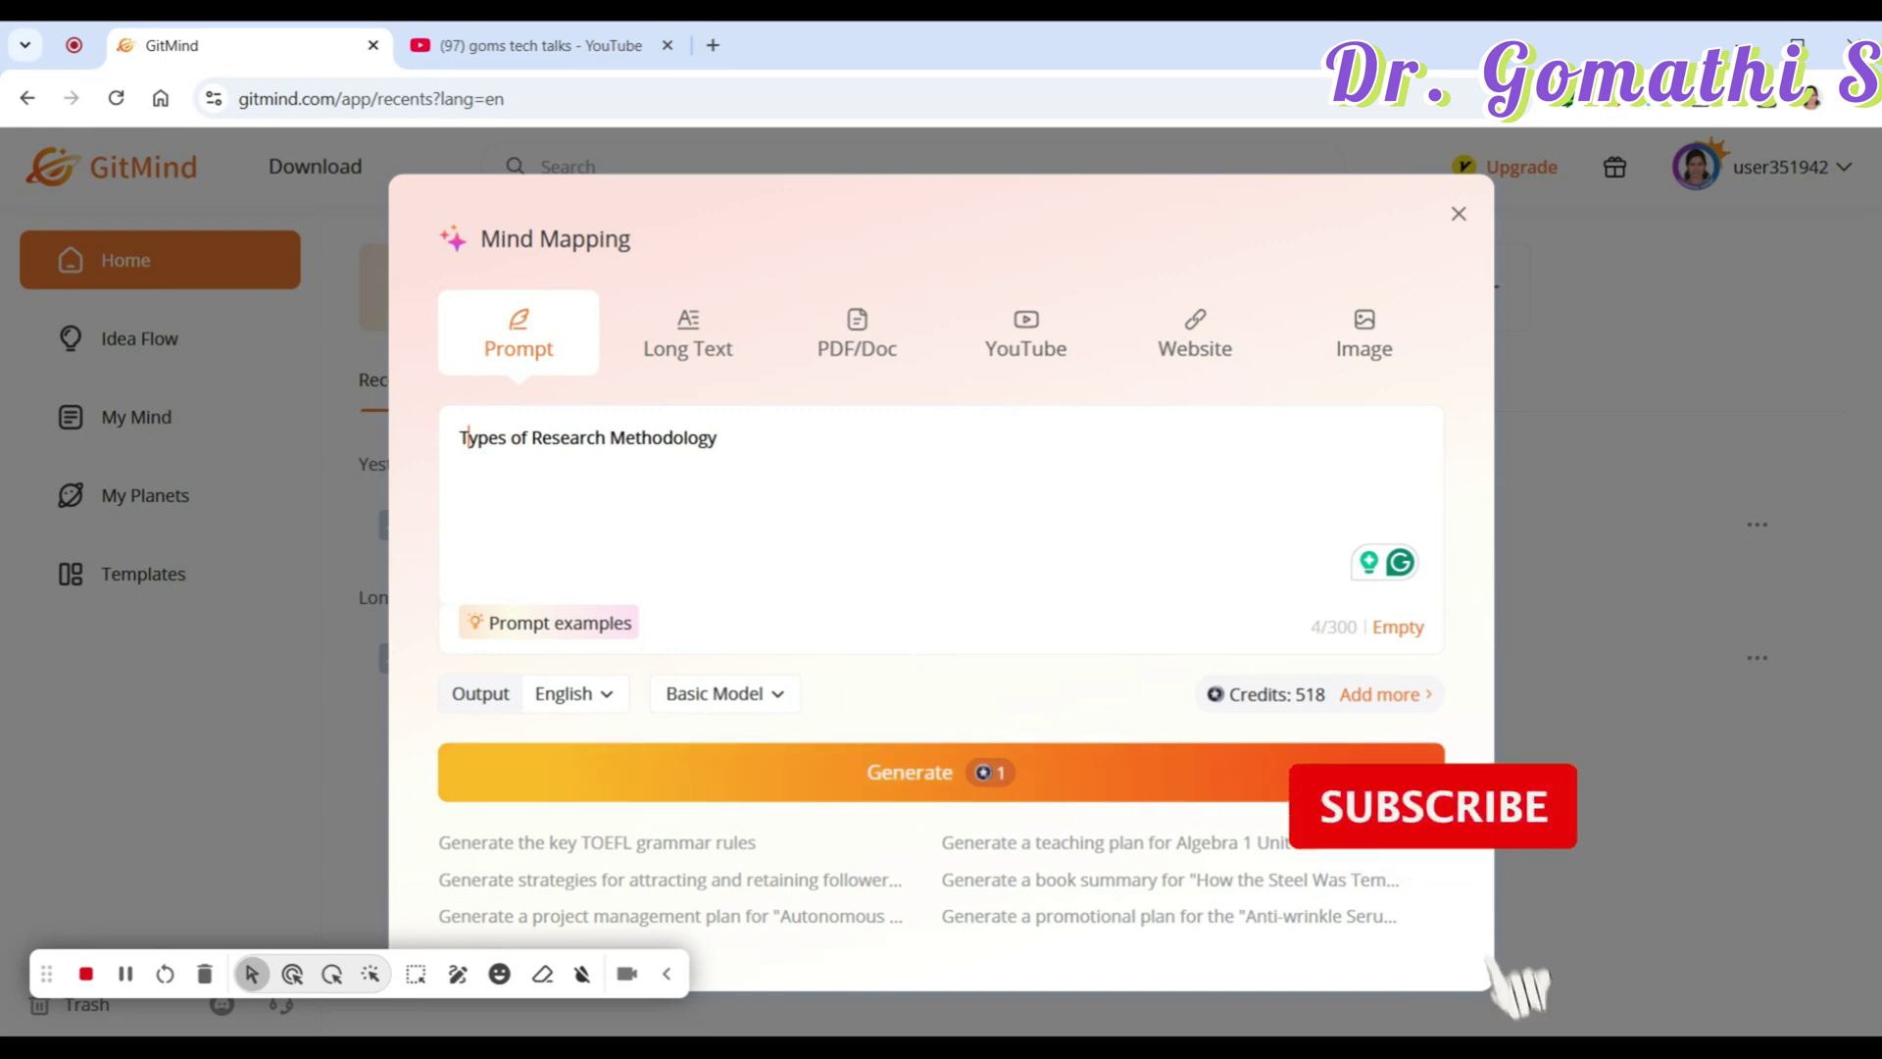
{"action": "type", "text": "Generate"}
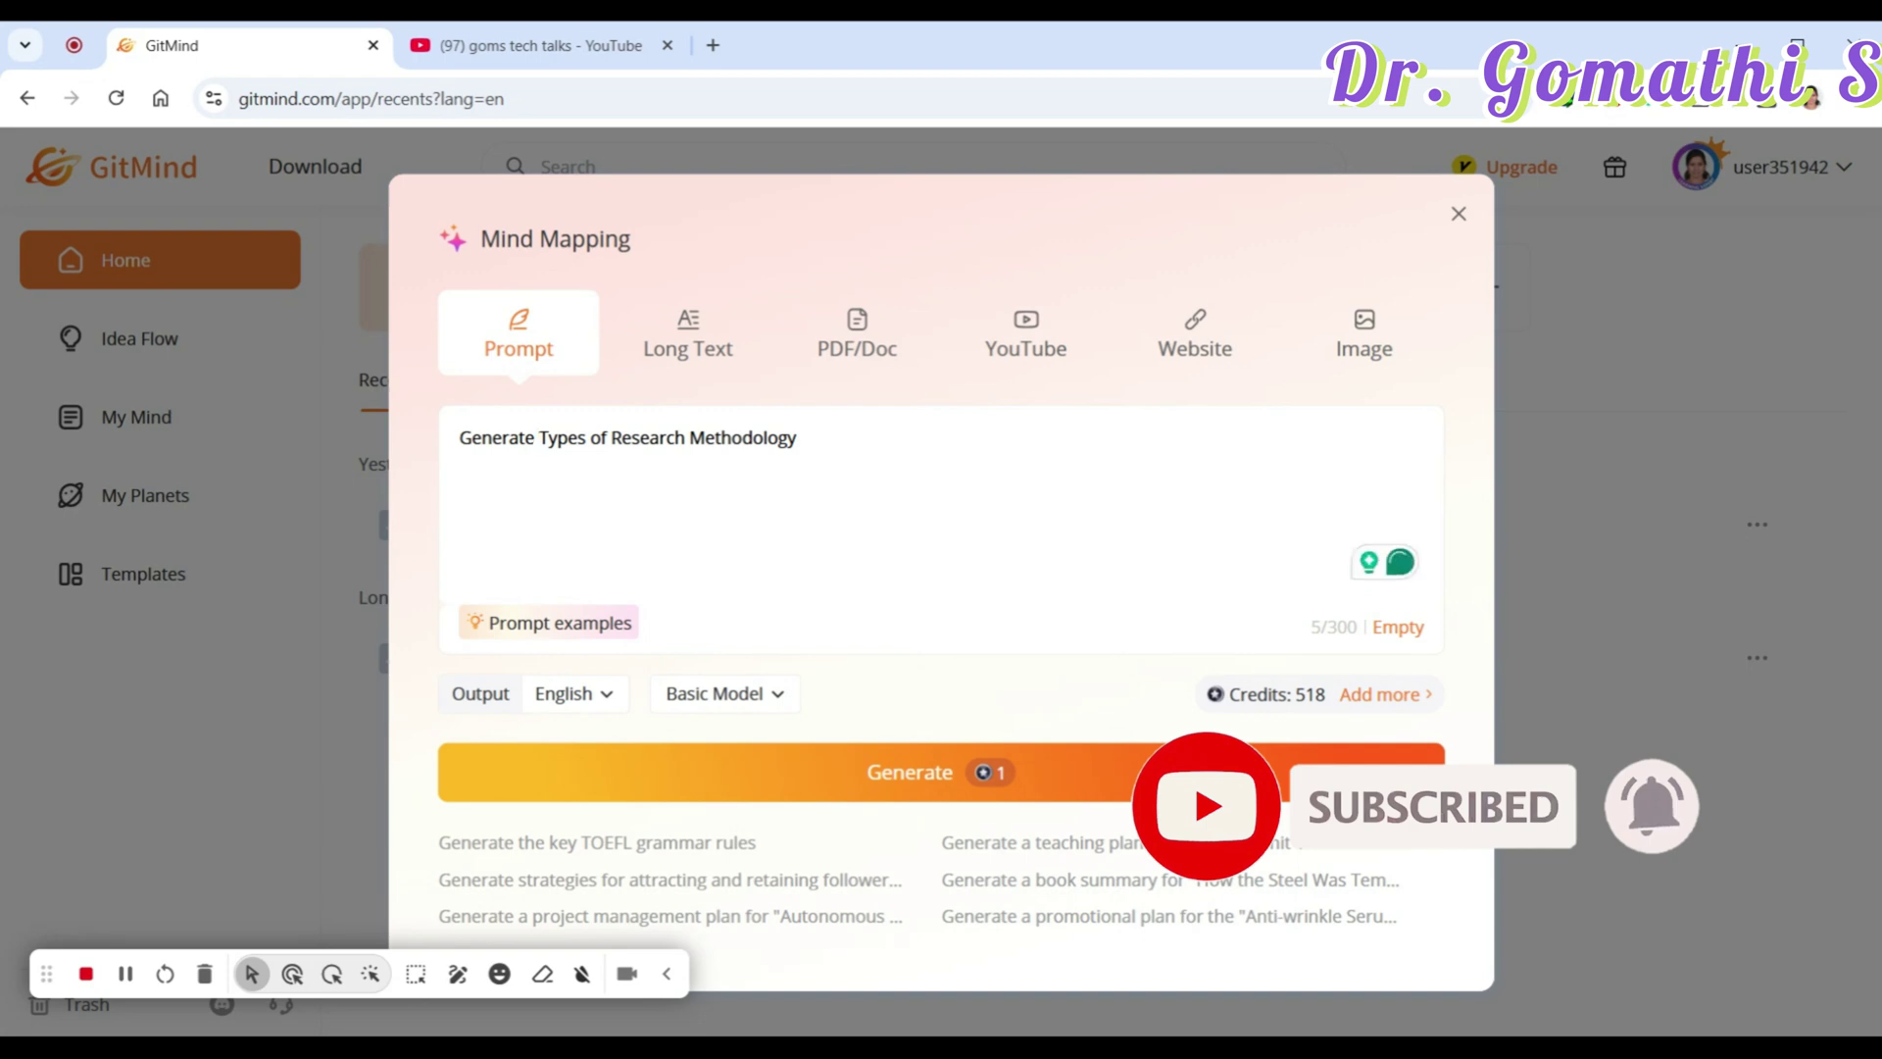
Step: Generate the Types of Research Methodology outline and scroll through it in the AI panel
{"action": "left_click", "coordinate": [845, 770]}
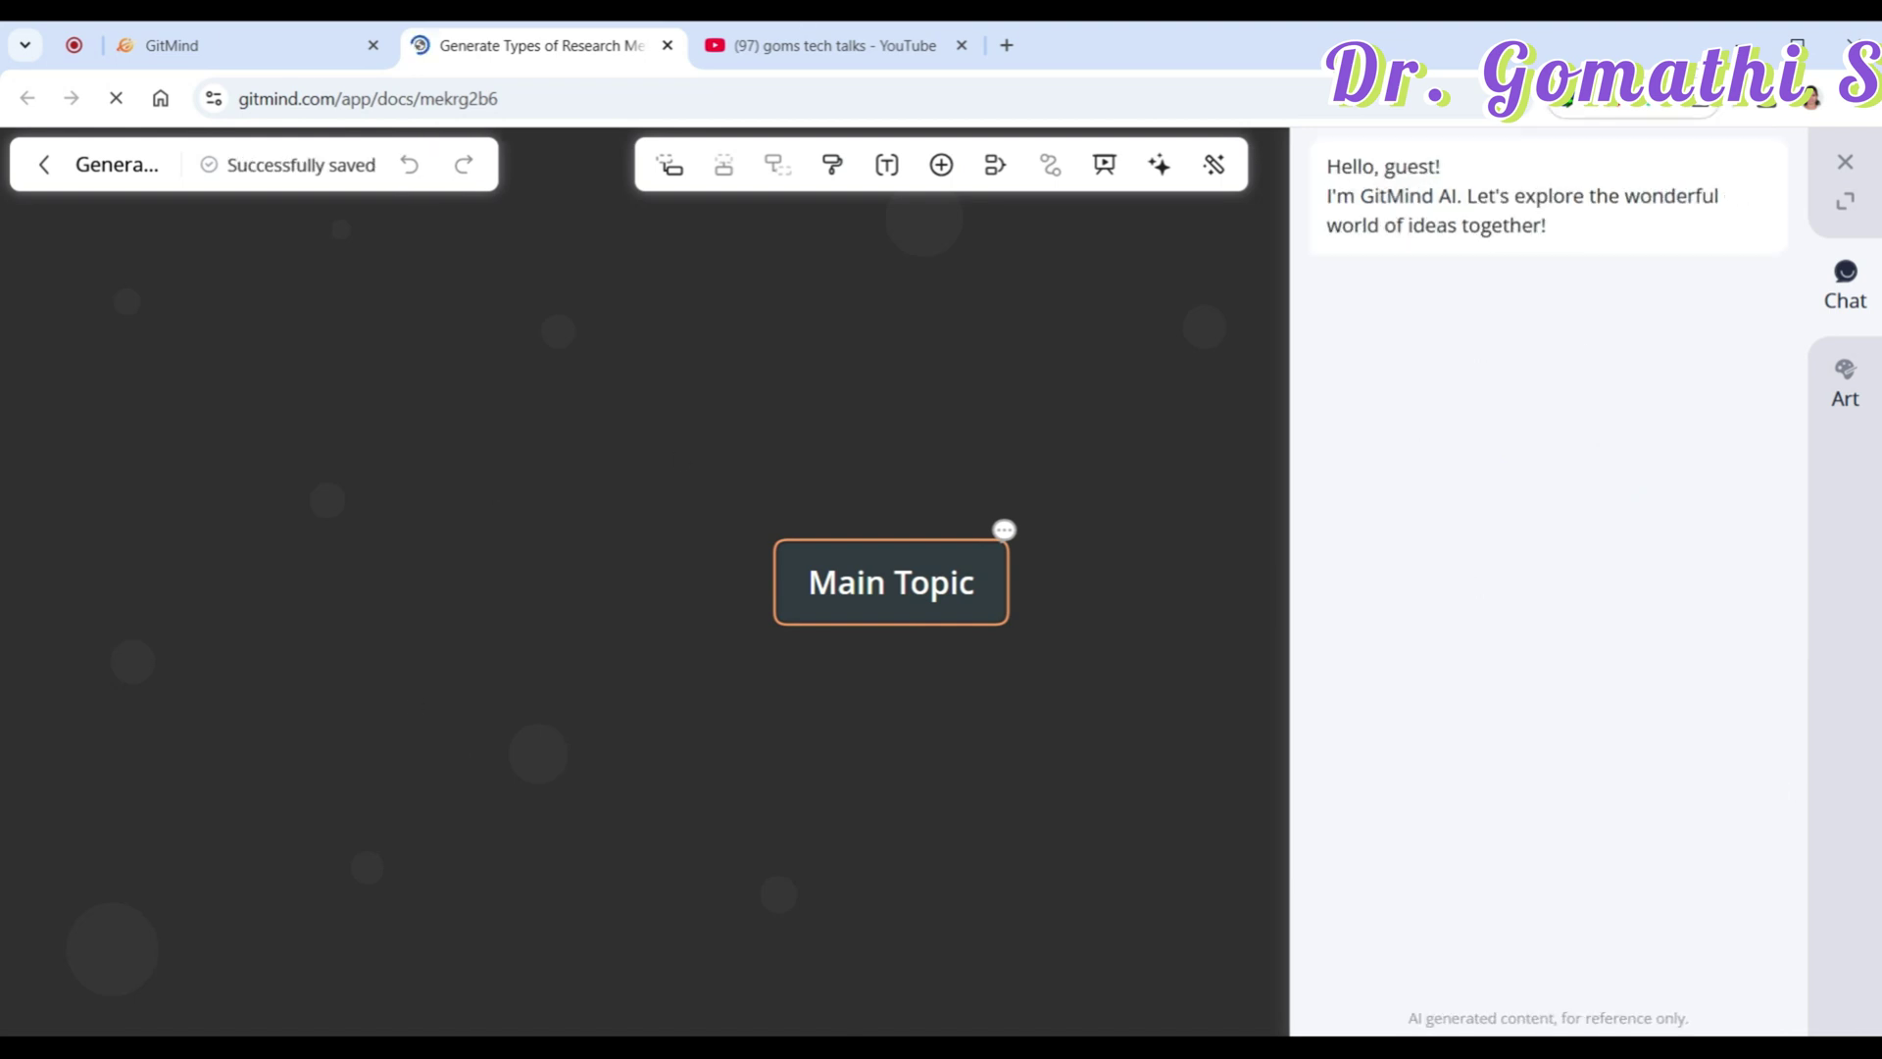
{"action": "left_click_drag", "start_coordinate": [1327, 240], "coordinate": [1559, 314]}
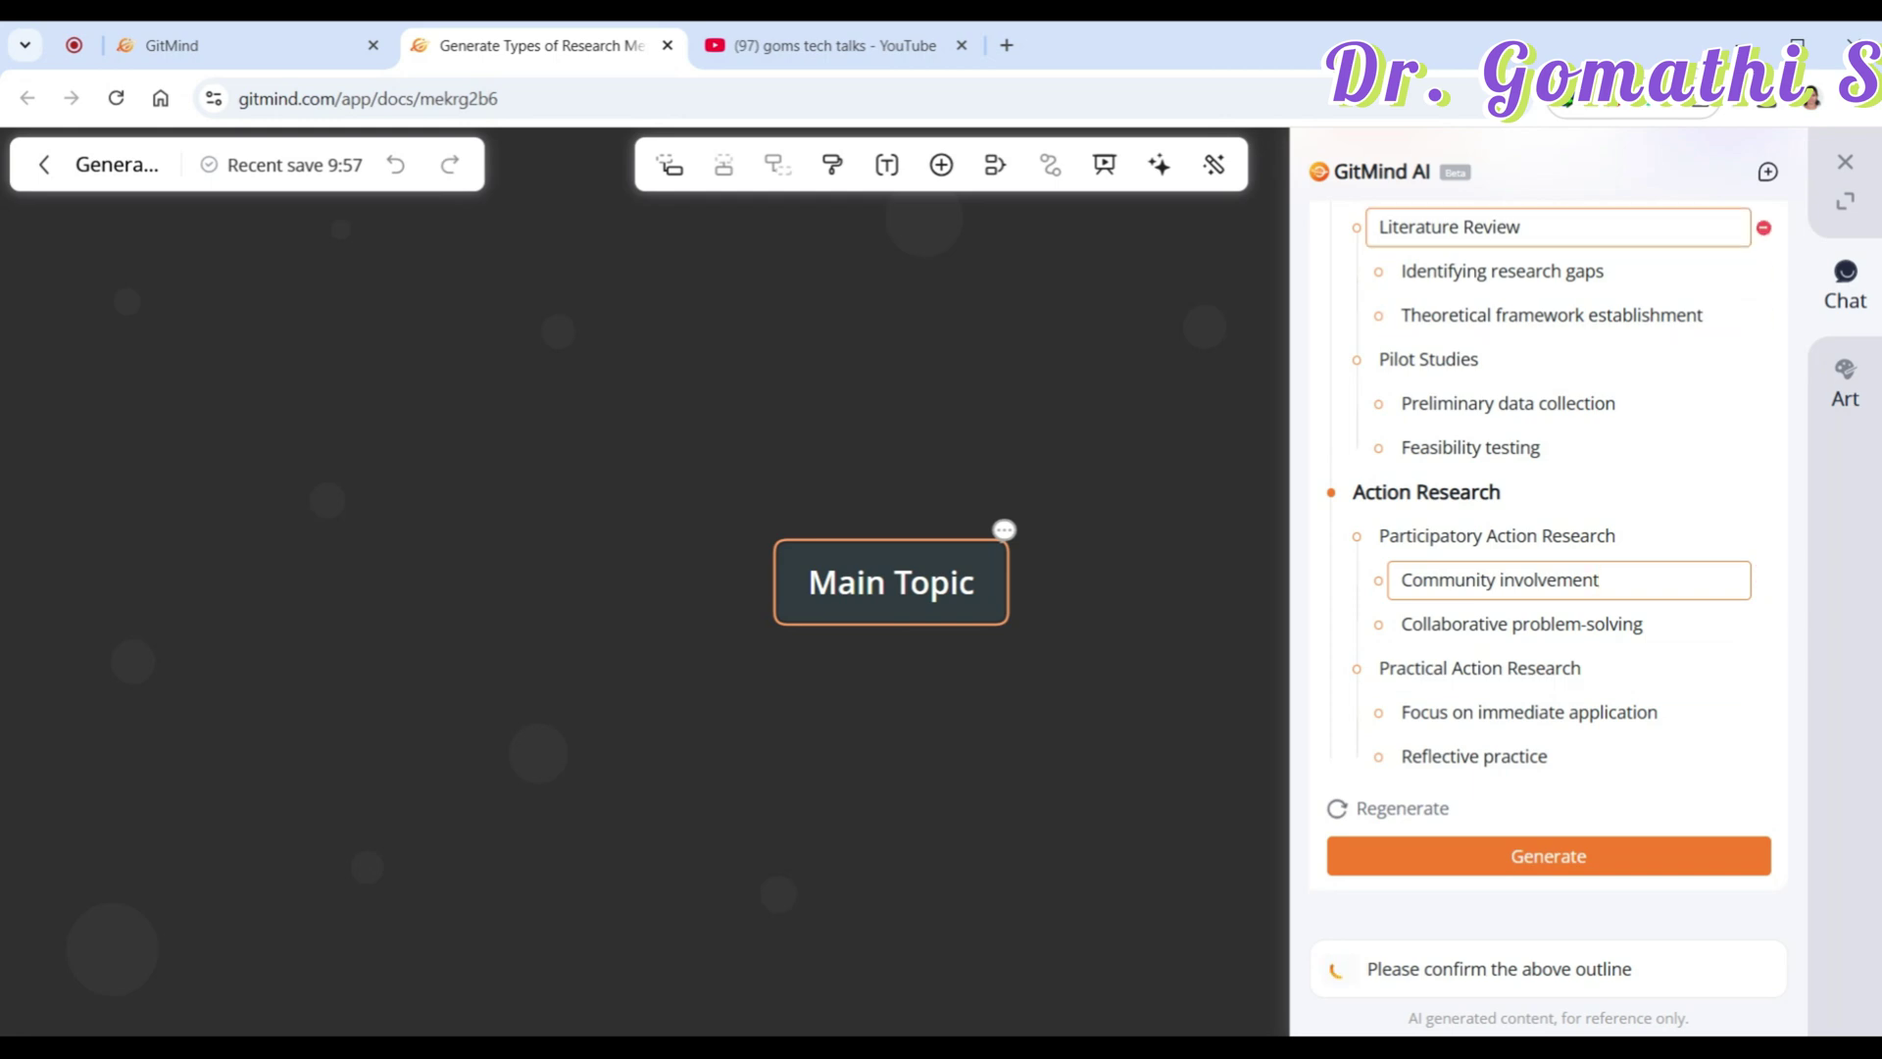
{"action": "scroll", "coordinate": [1556, 313], "scroll_direction": "up", "scroll_amount": 15}
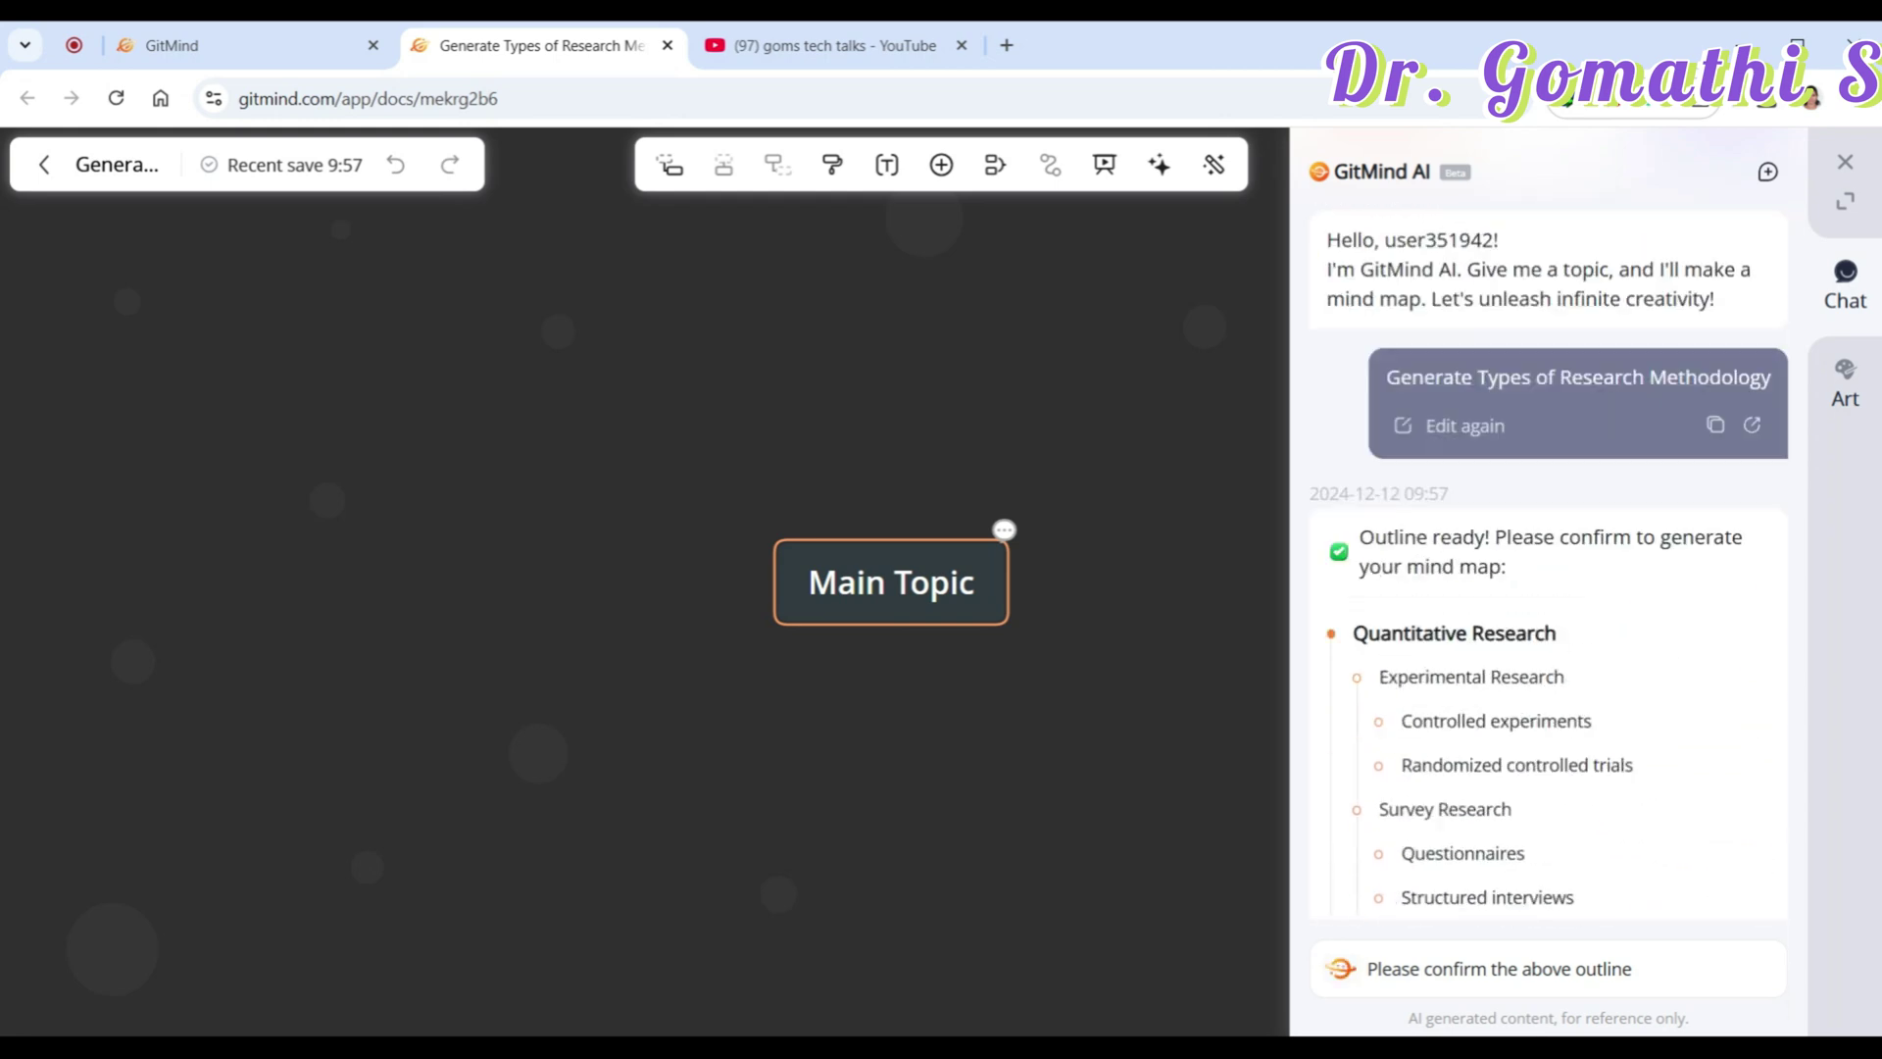
{"action": "scroll", "coordinate": [1558, 604], "scroll_direction": "down", "scroll_amount": 4}
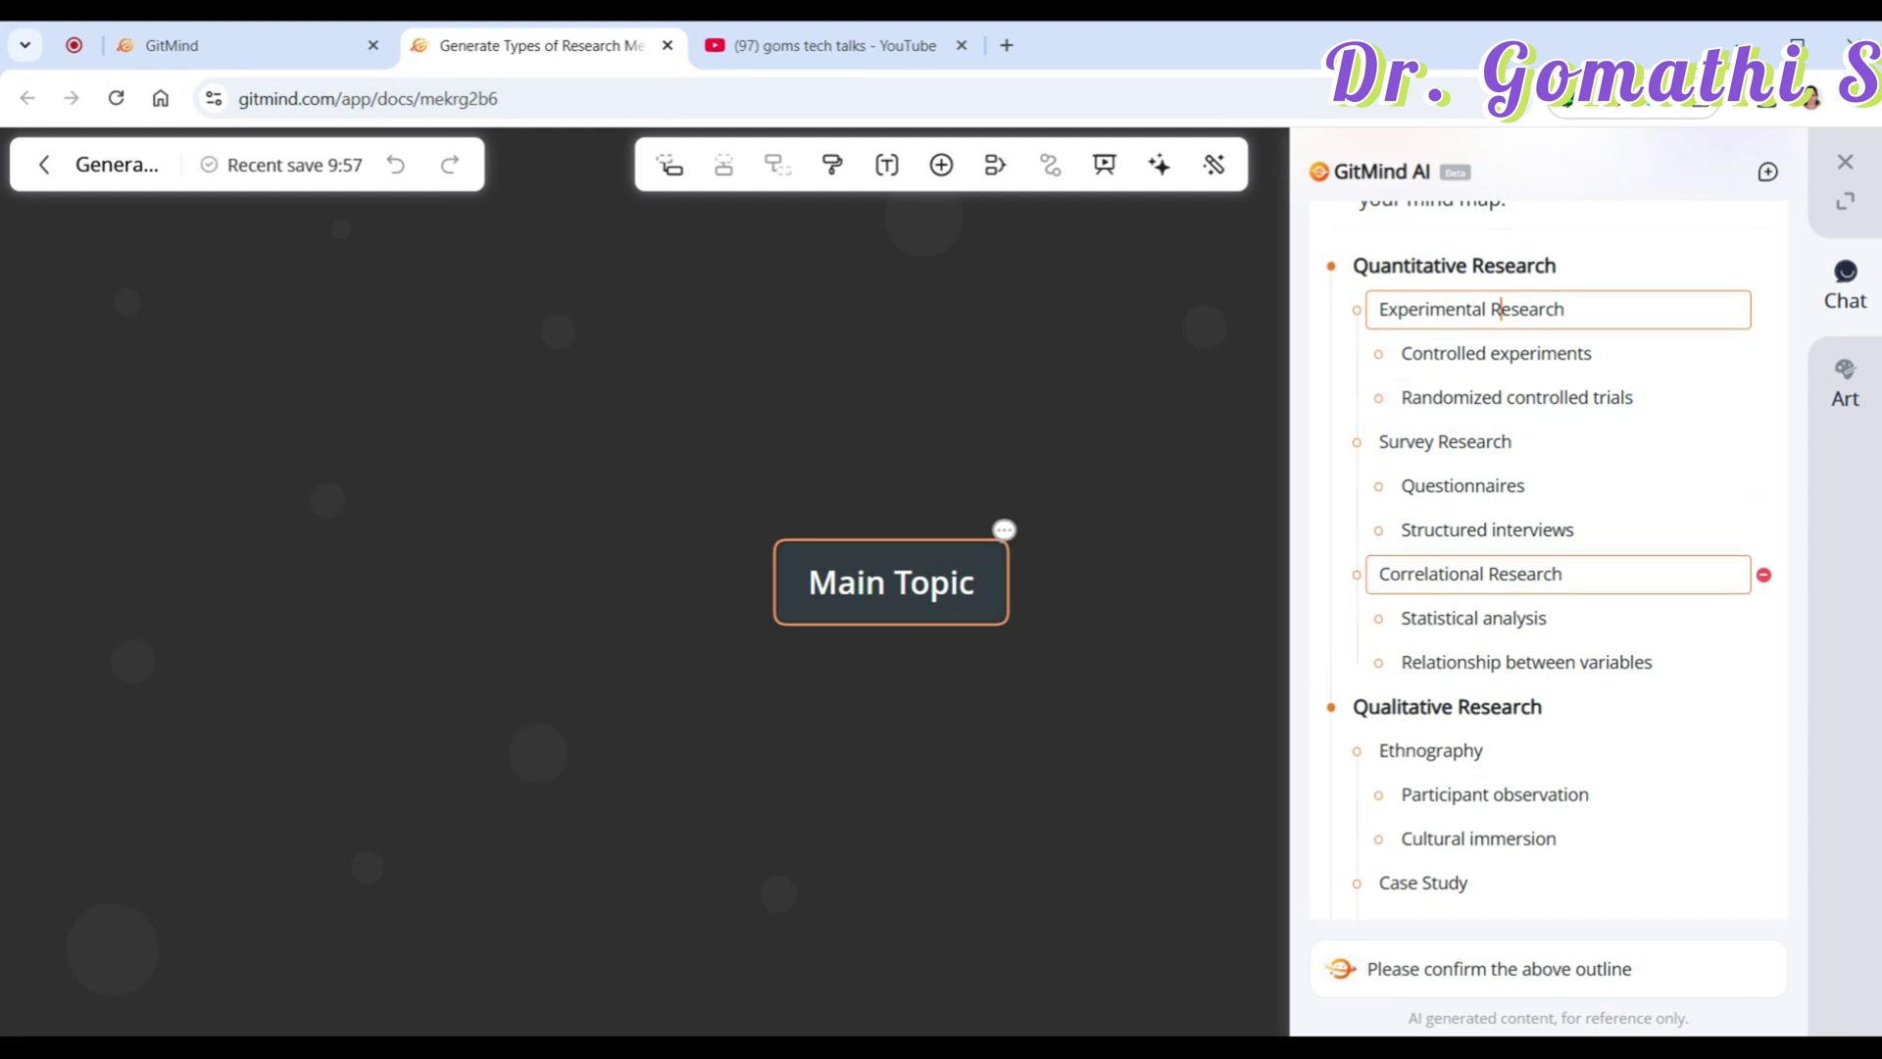
{"action": "scroll", "coordinate": [1549, 534], "scroll_direction": "down", "scroll_amount": 4}
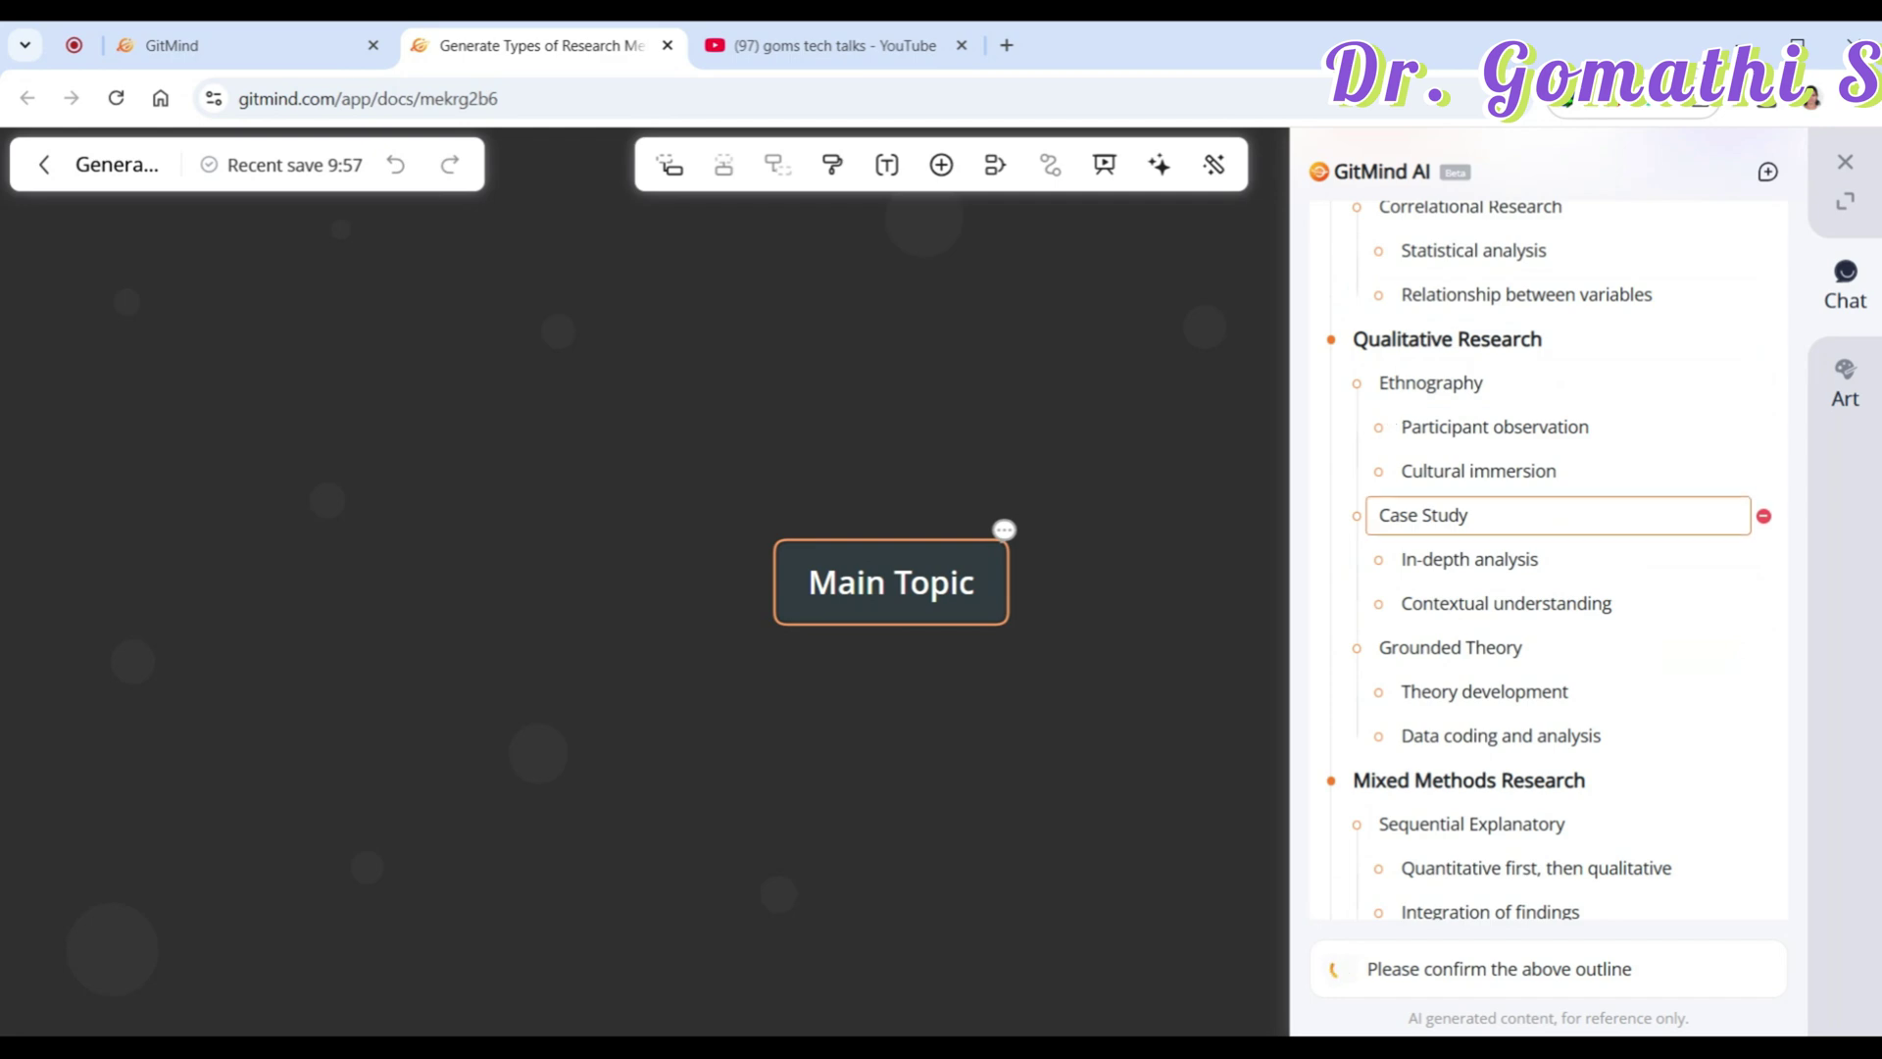
{"action": "scroll", "coordinate": [1558, 607], "scroll_direction": "down", "scroll_amount": 4}
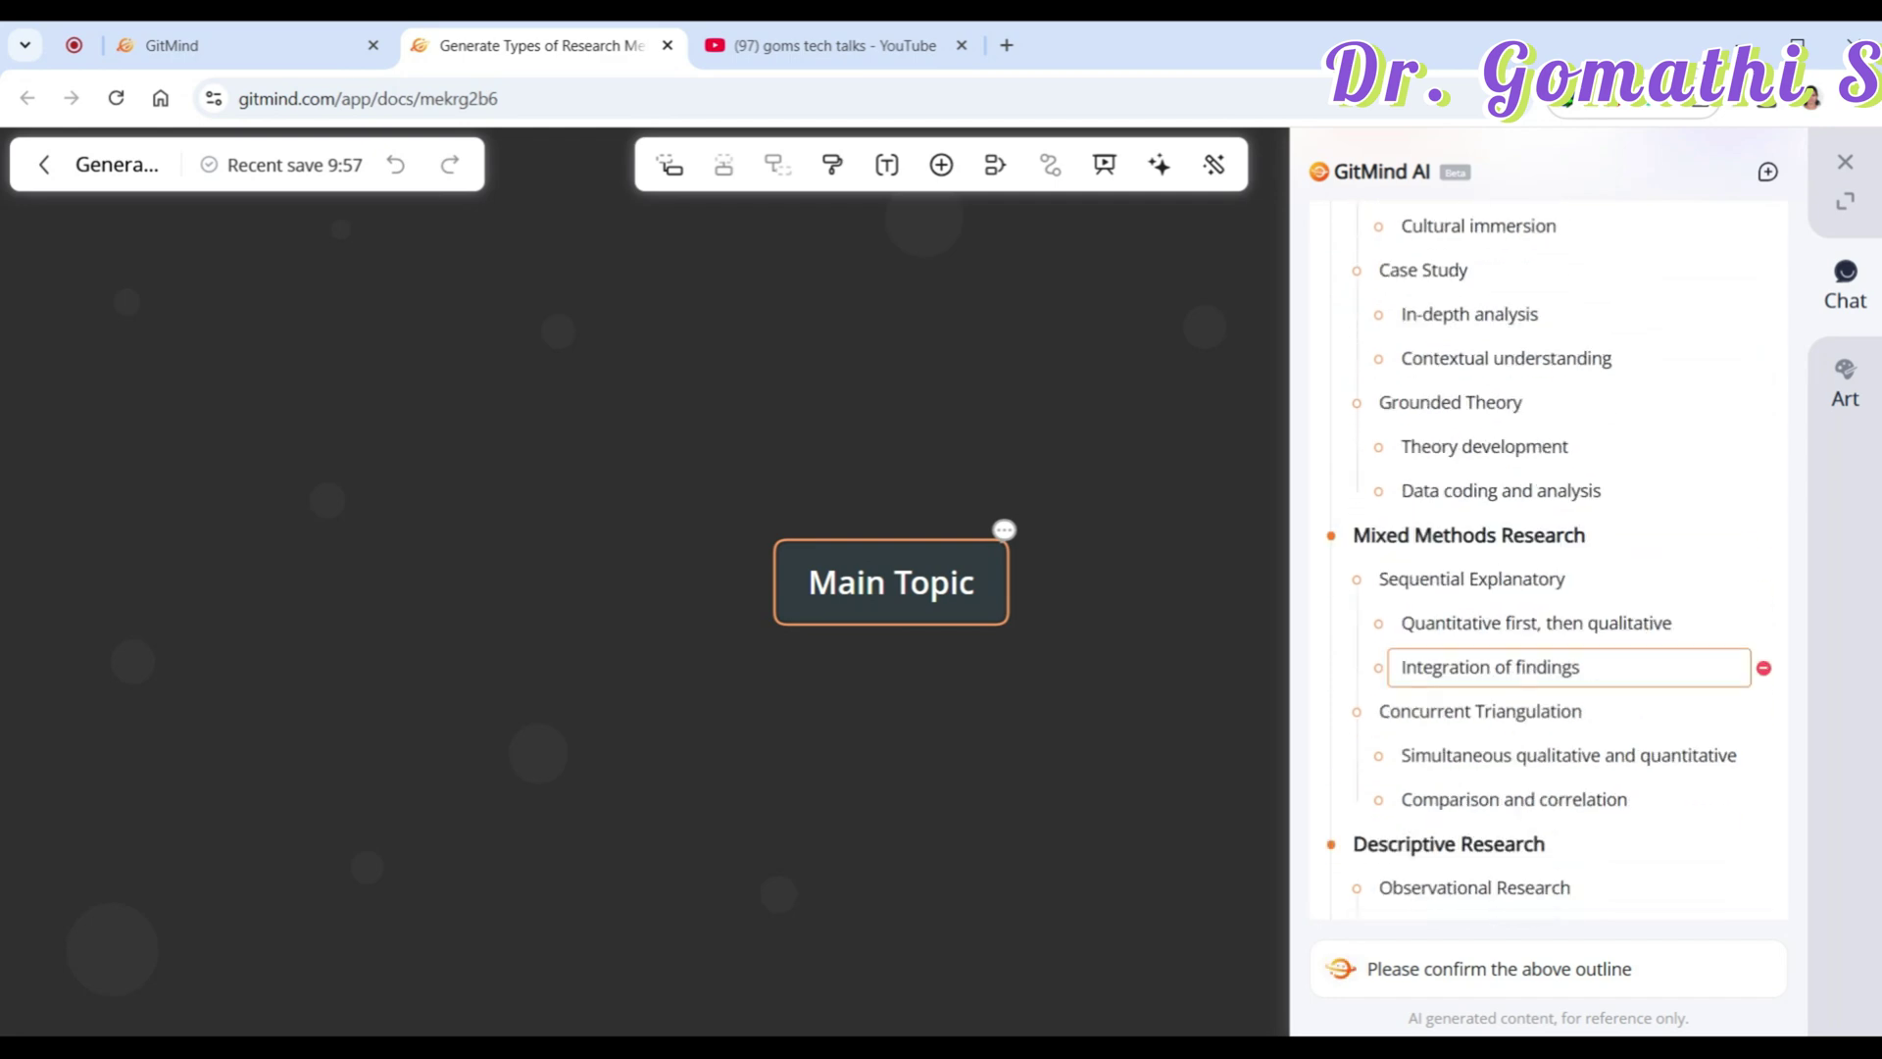
{"action": "scroll", "coordinate": [1500, 359], "scroll_direction": "down", "scroll_amount": 1}
{"action": "scroll", "coordinate": [1559, 579], "scroll_direction": "down", "scroll_amount": 8}
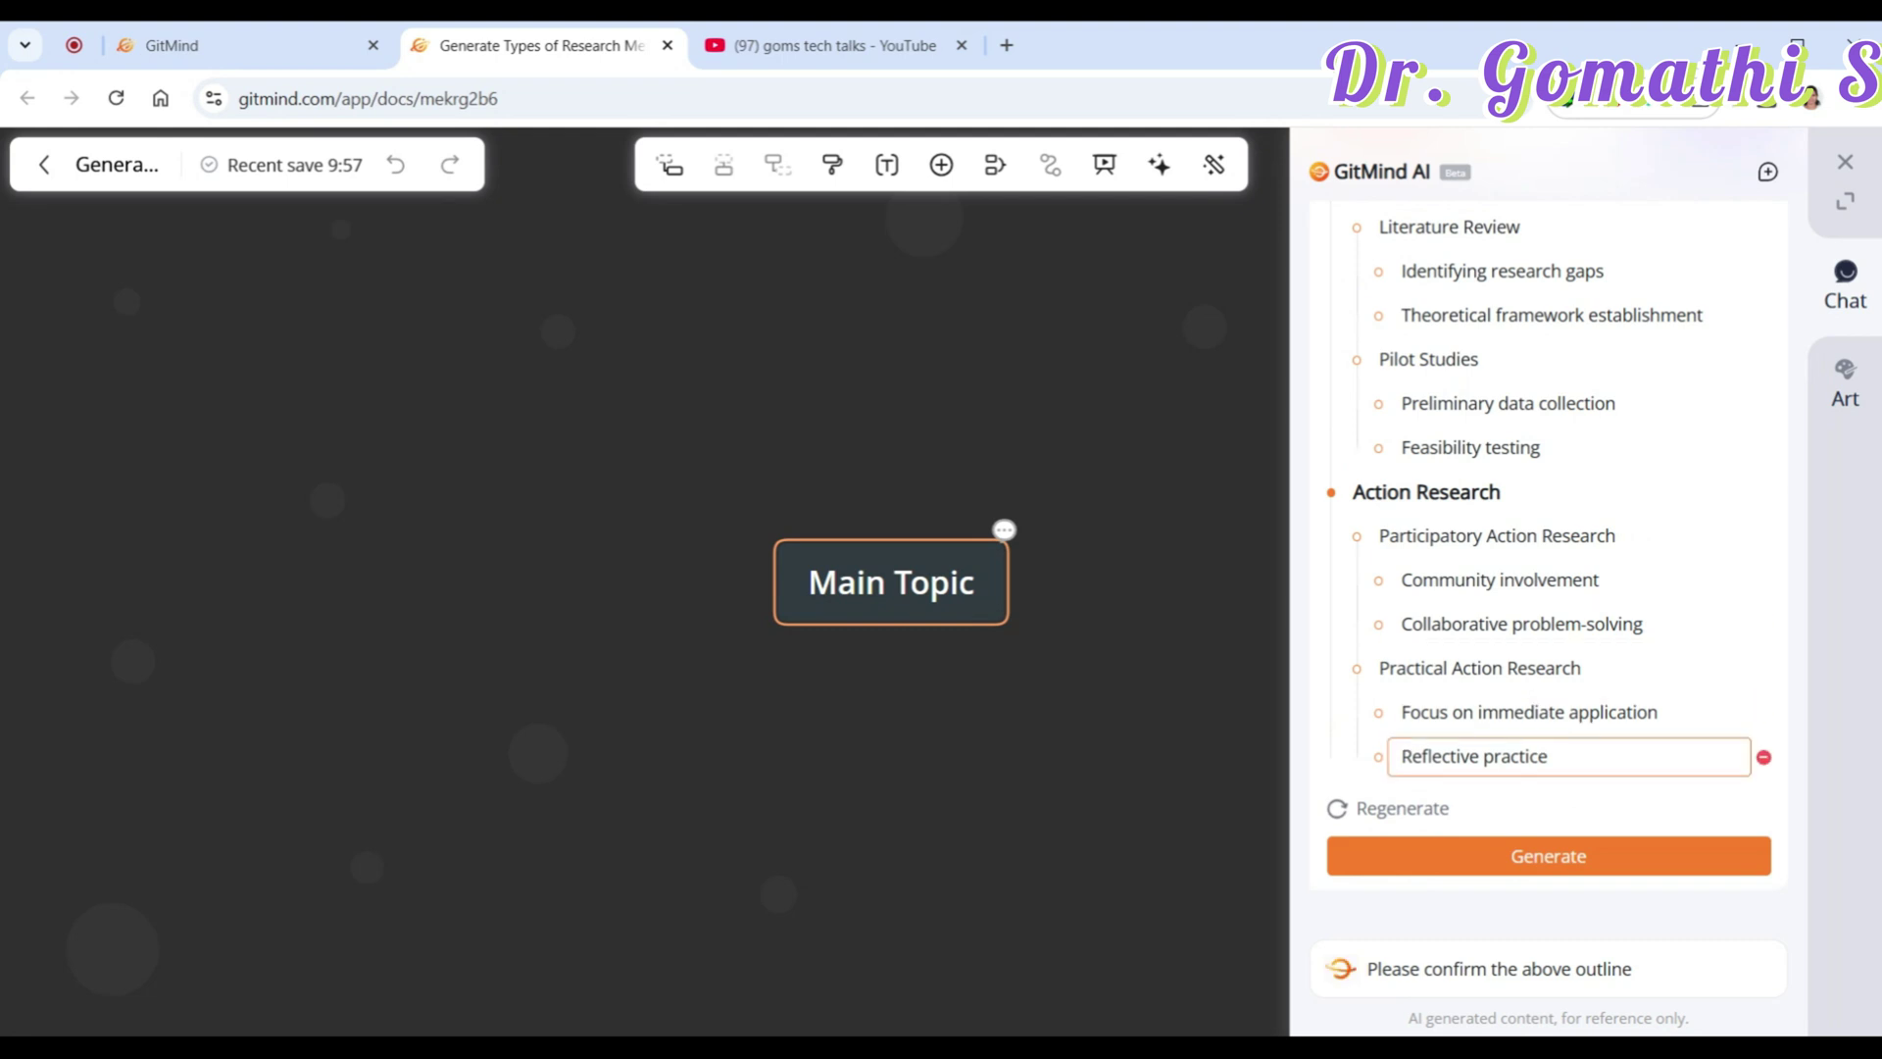
Step: Confirm the drafted outline to build the mind map
{"action": "left_click", "coordinate": [1470, 867]}
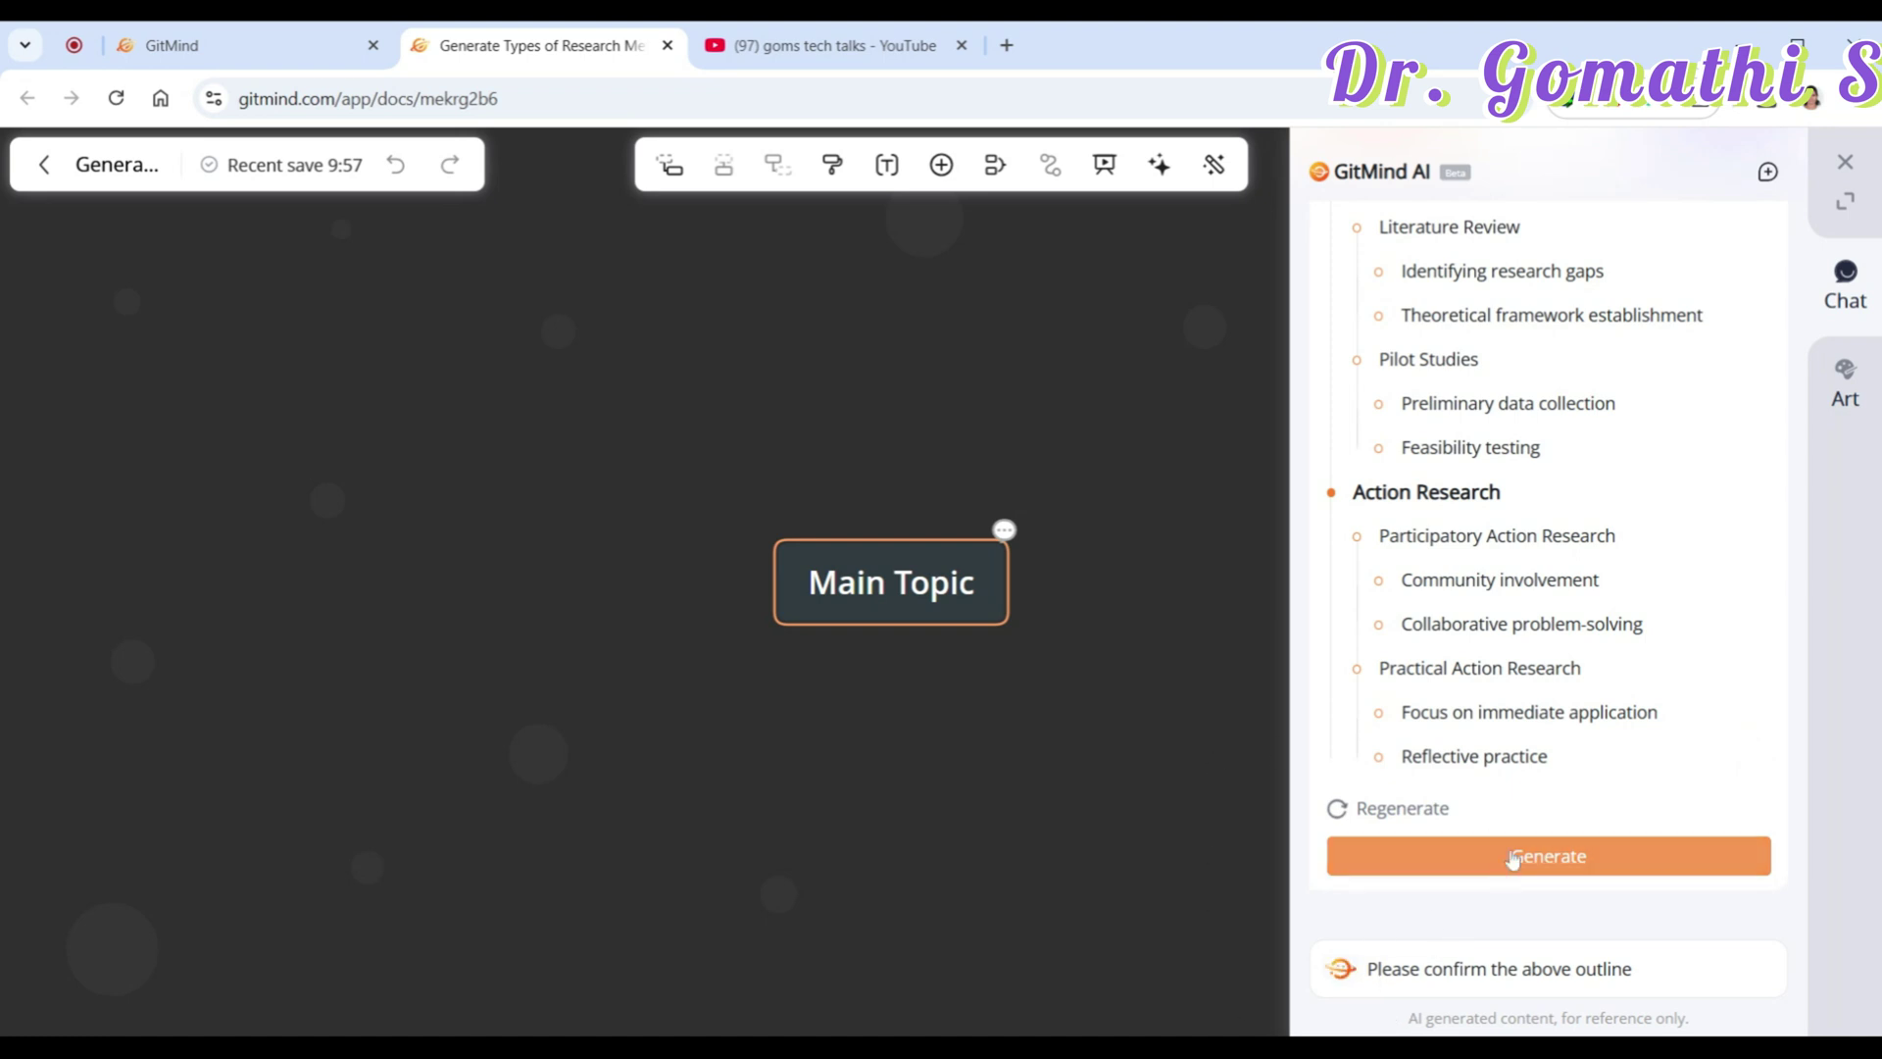
{"action": "left_click_drag", "start_coordinate": [1364, 979], "coordinate": [1595, 960]}
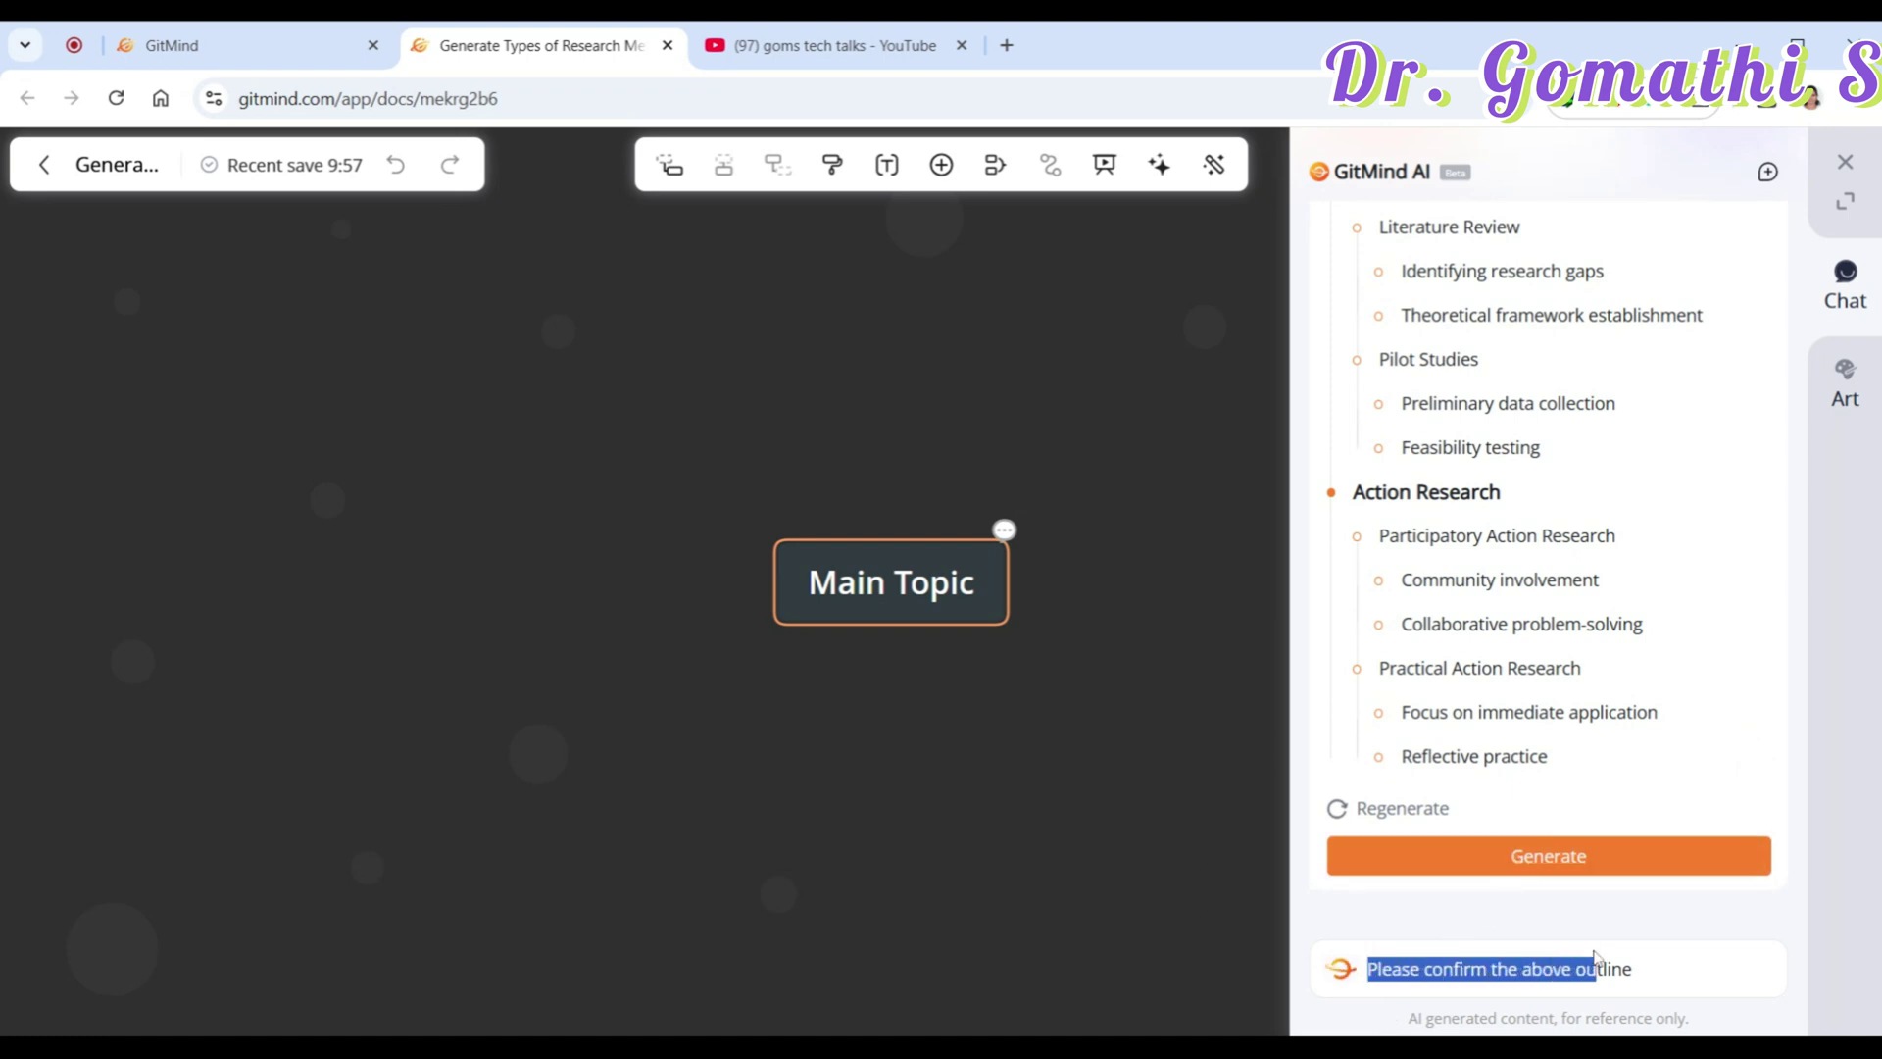
{"action": "left_click", "coordinate": [1566, 869]}
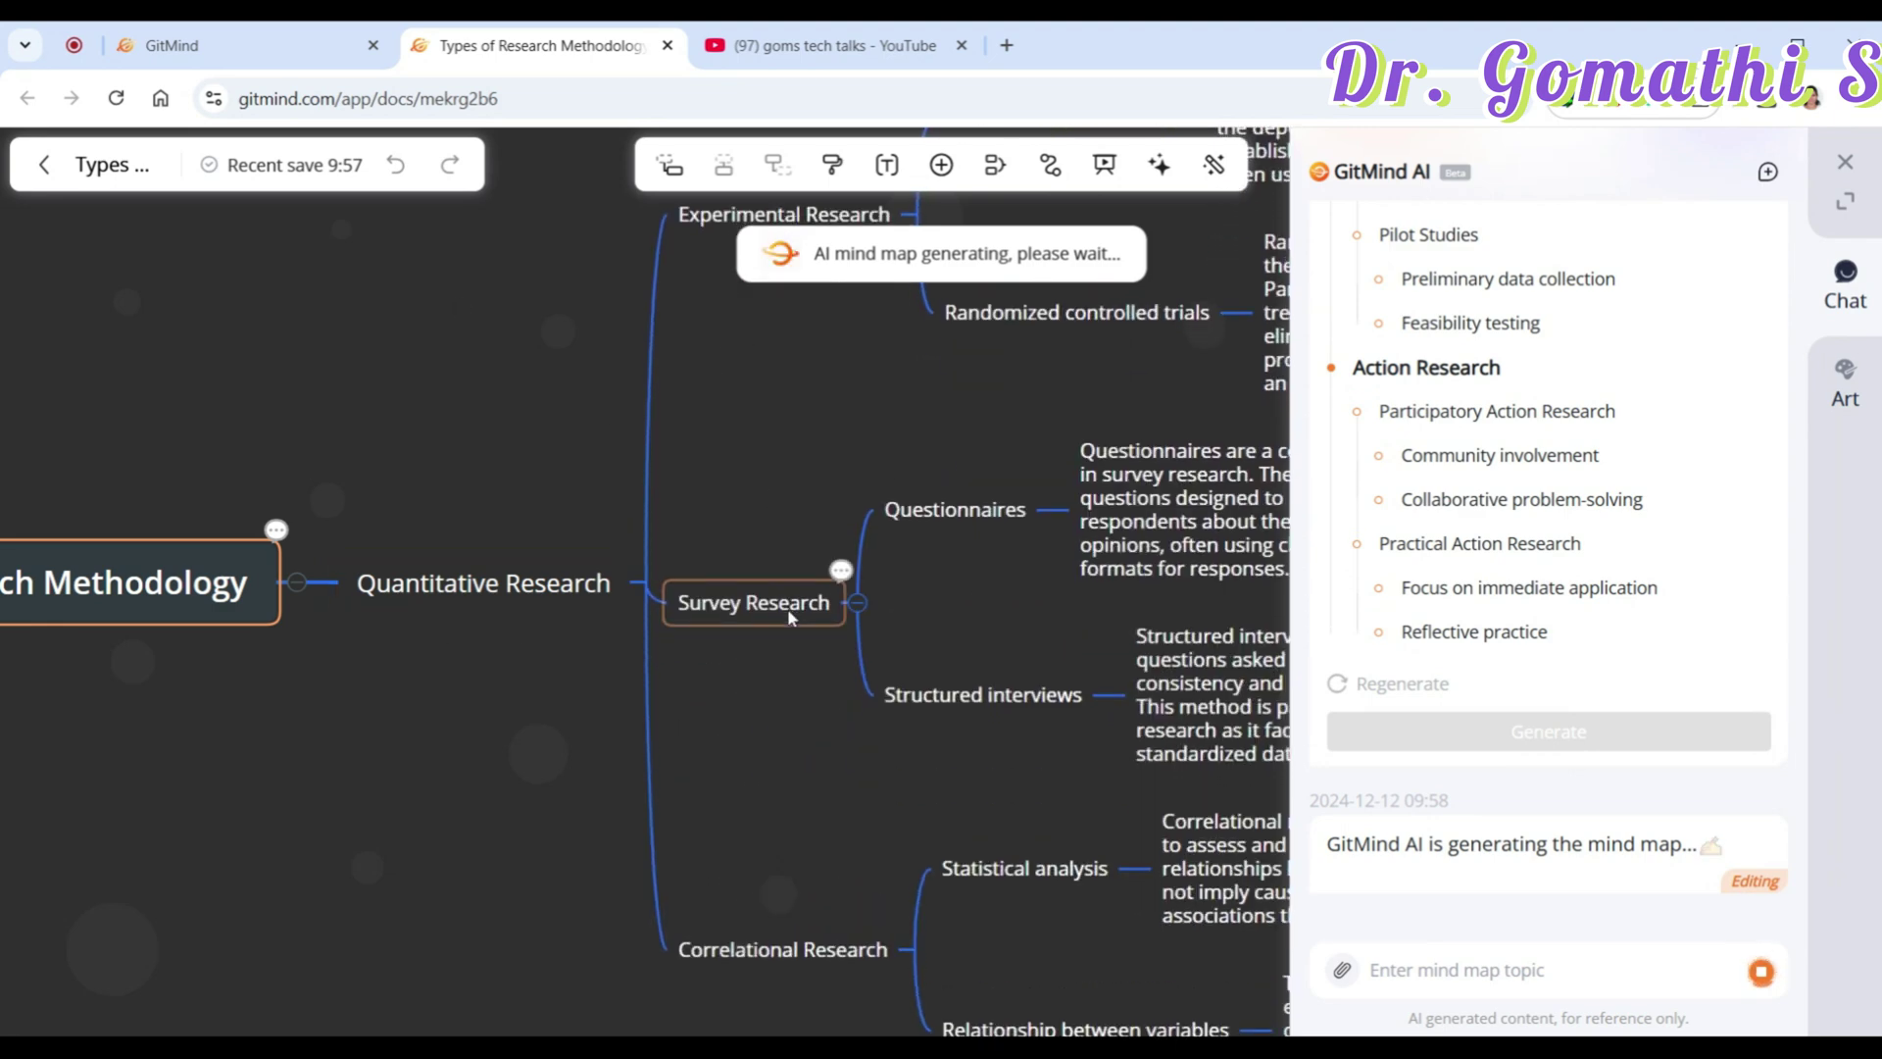
Step: Select the Case Study node and give the finished map a thumbs-up
{"action": "left_click", "coordinate": [908, 610]}
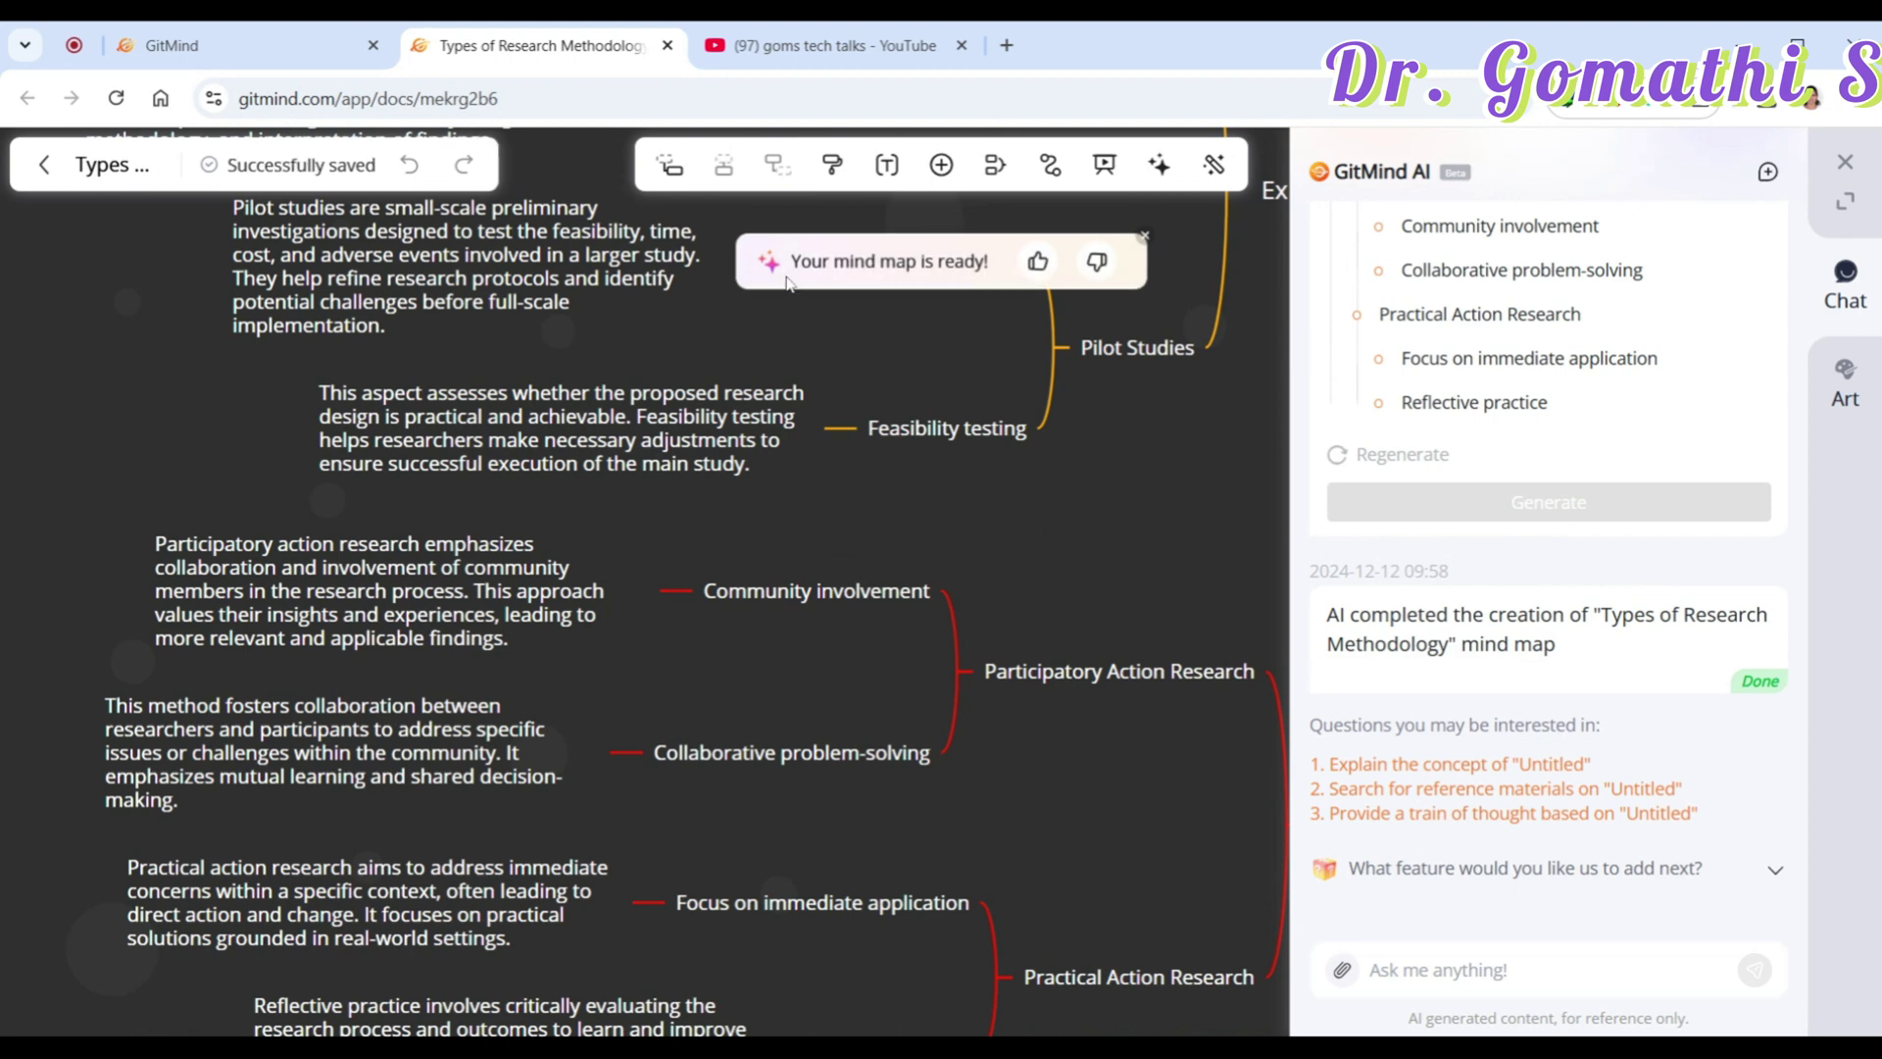
{"action": "left_click_drag", "start_coordinate": [852, 283], "coordinate": [994, 268]}
{"action": "left_click", "coordinate": [1039, 263]}
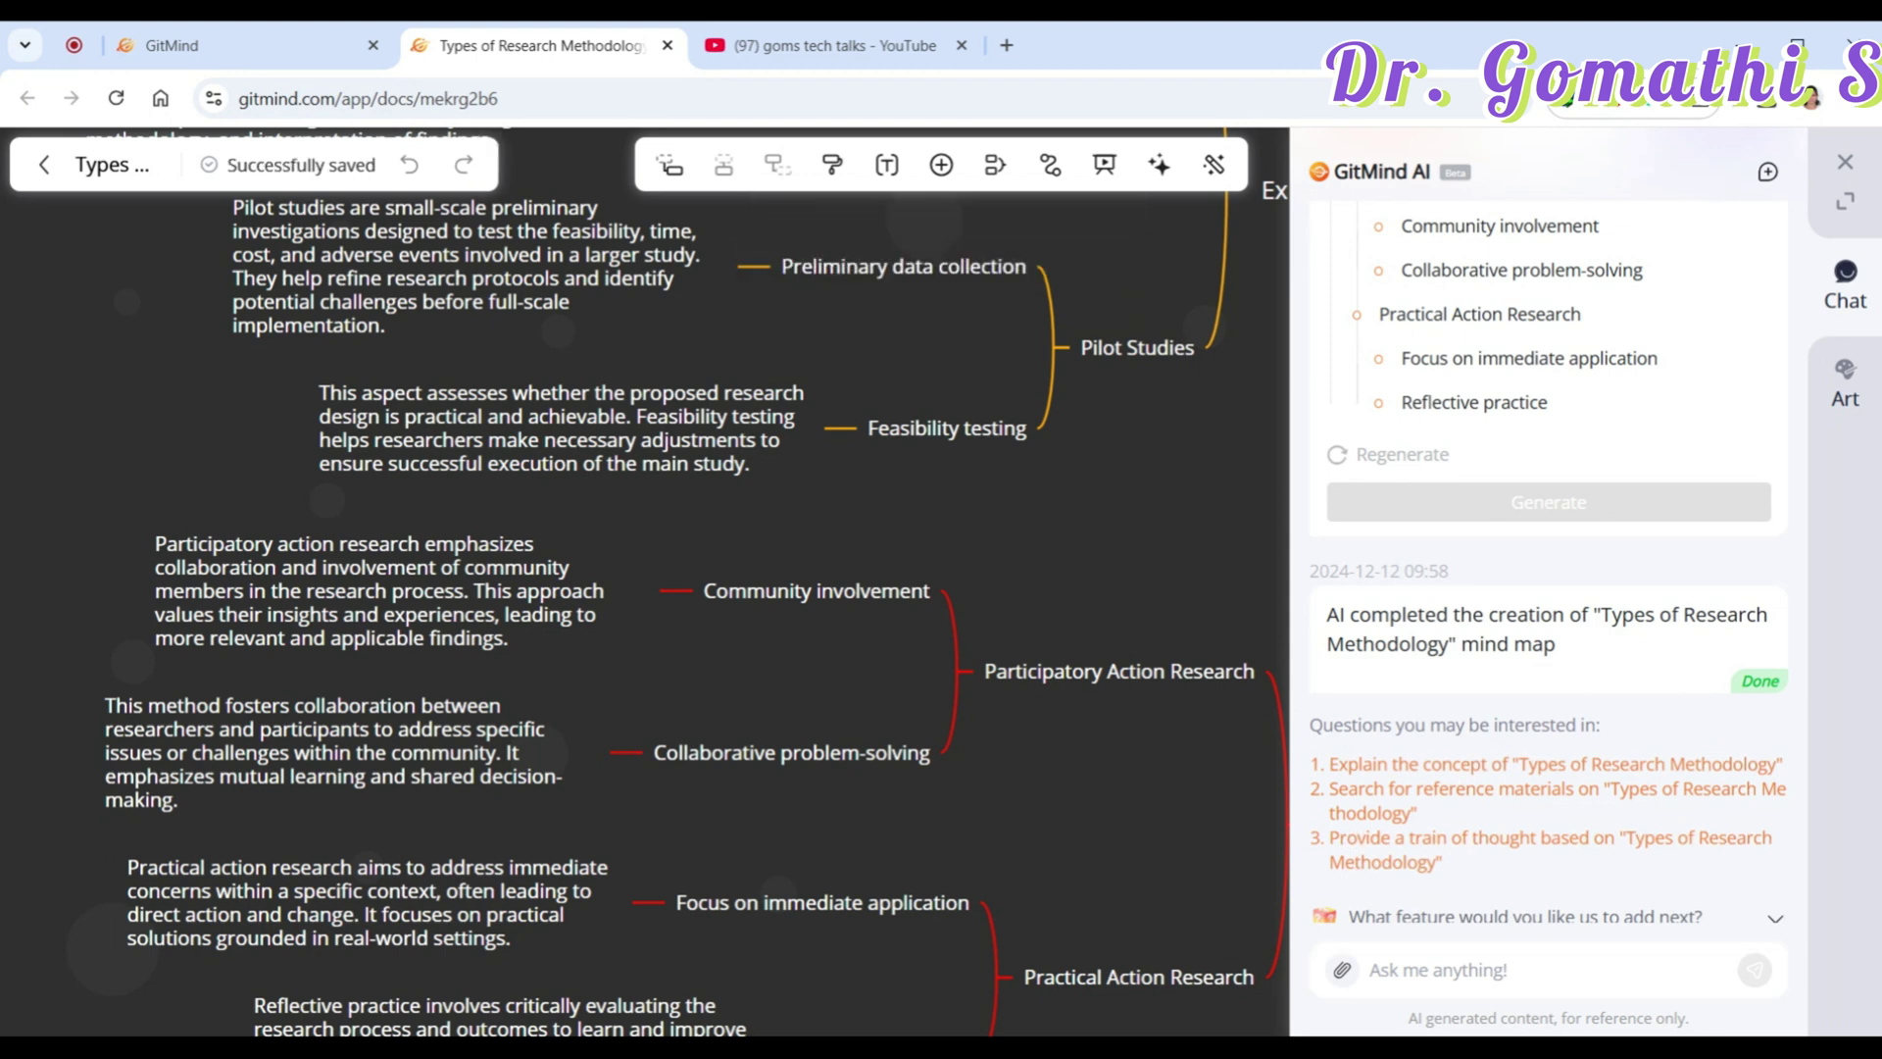
{"action": "left_click_drag", "start_coordinate": [1309, 725], "coordinate": [1596, 725]}
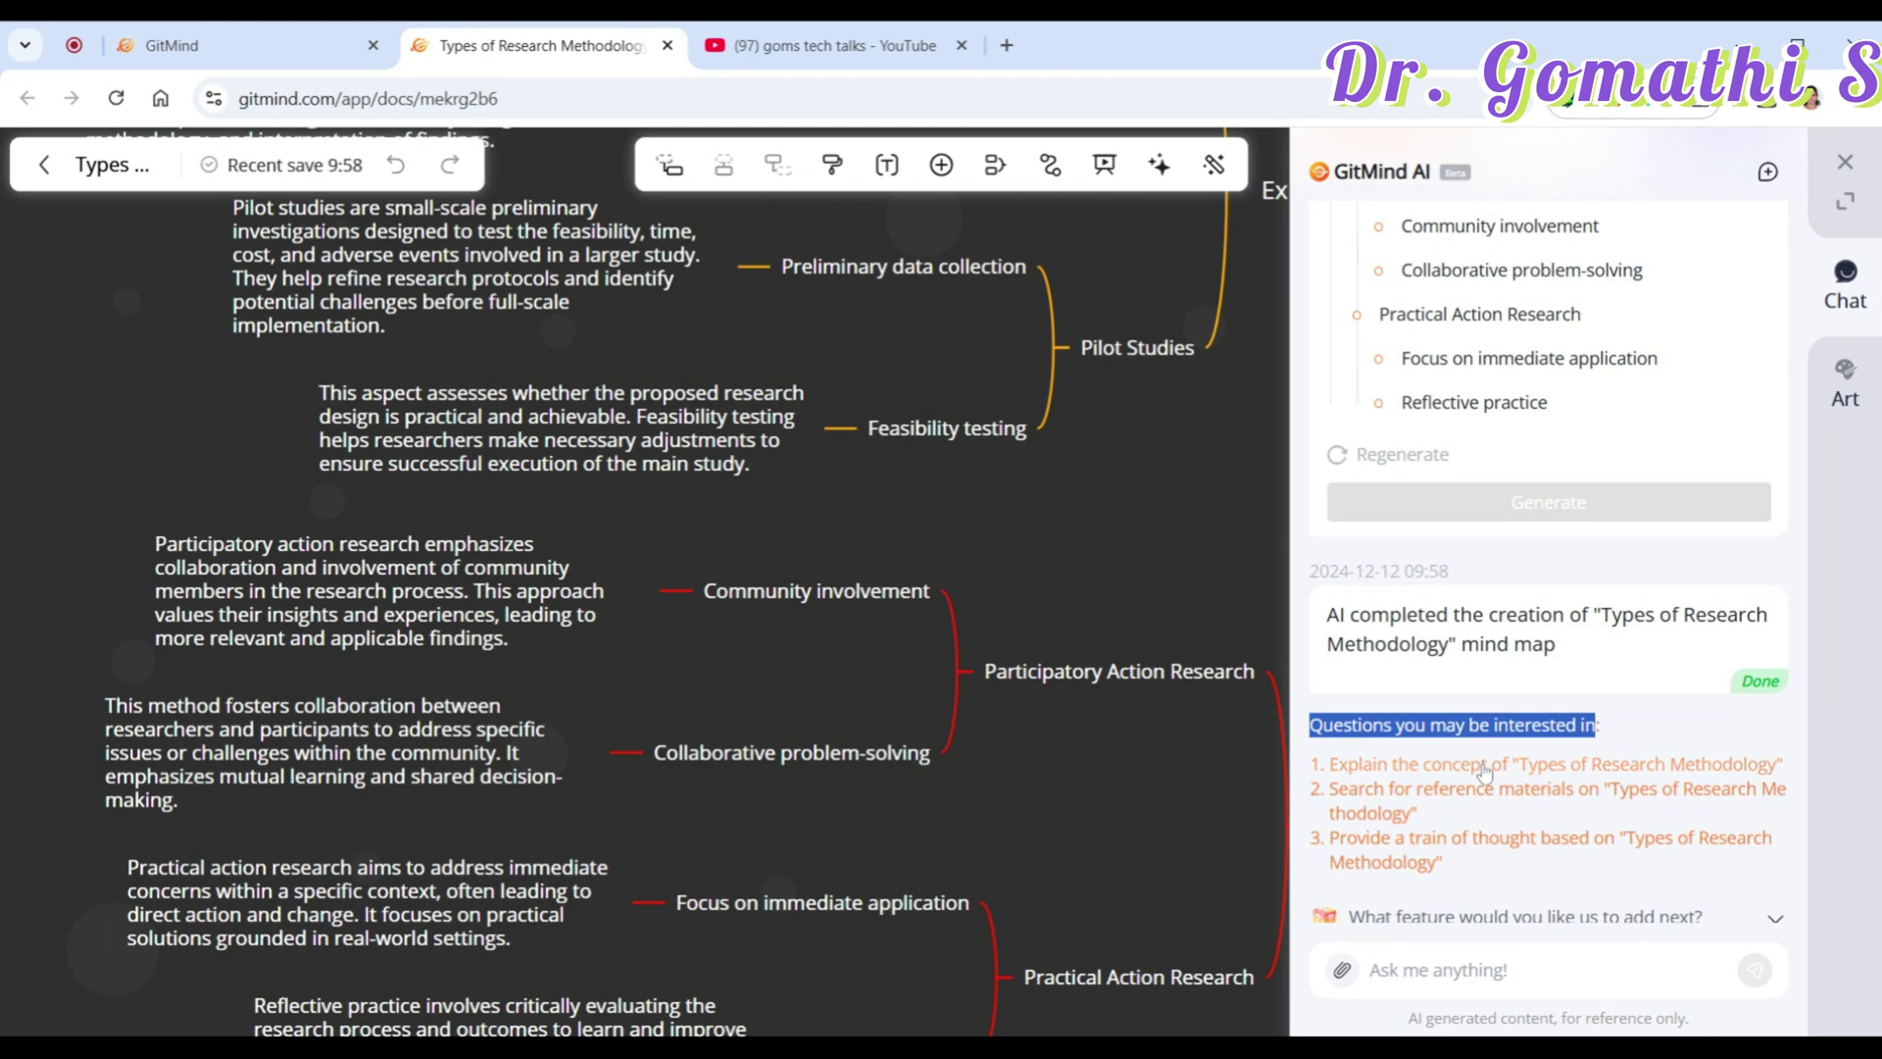
{"action": "left_click", "coordinate": [1573, 988]}
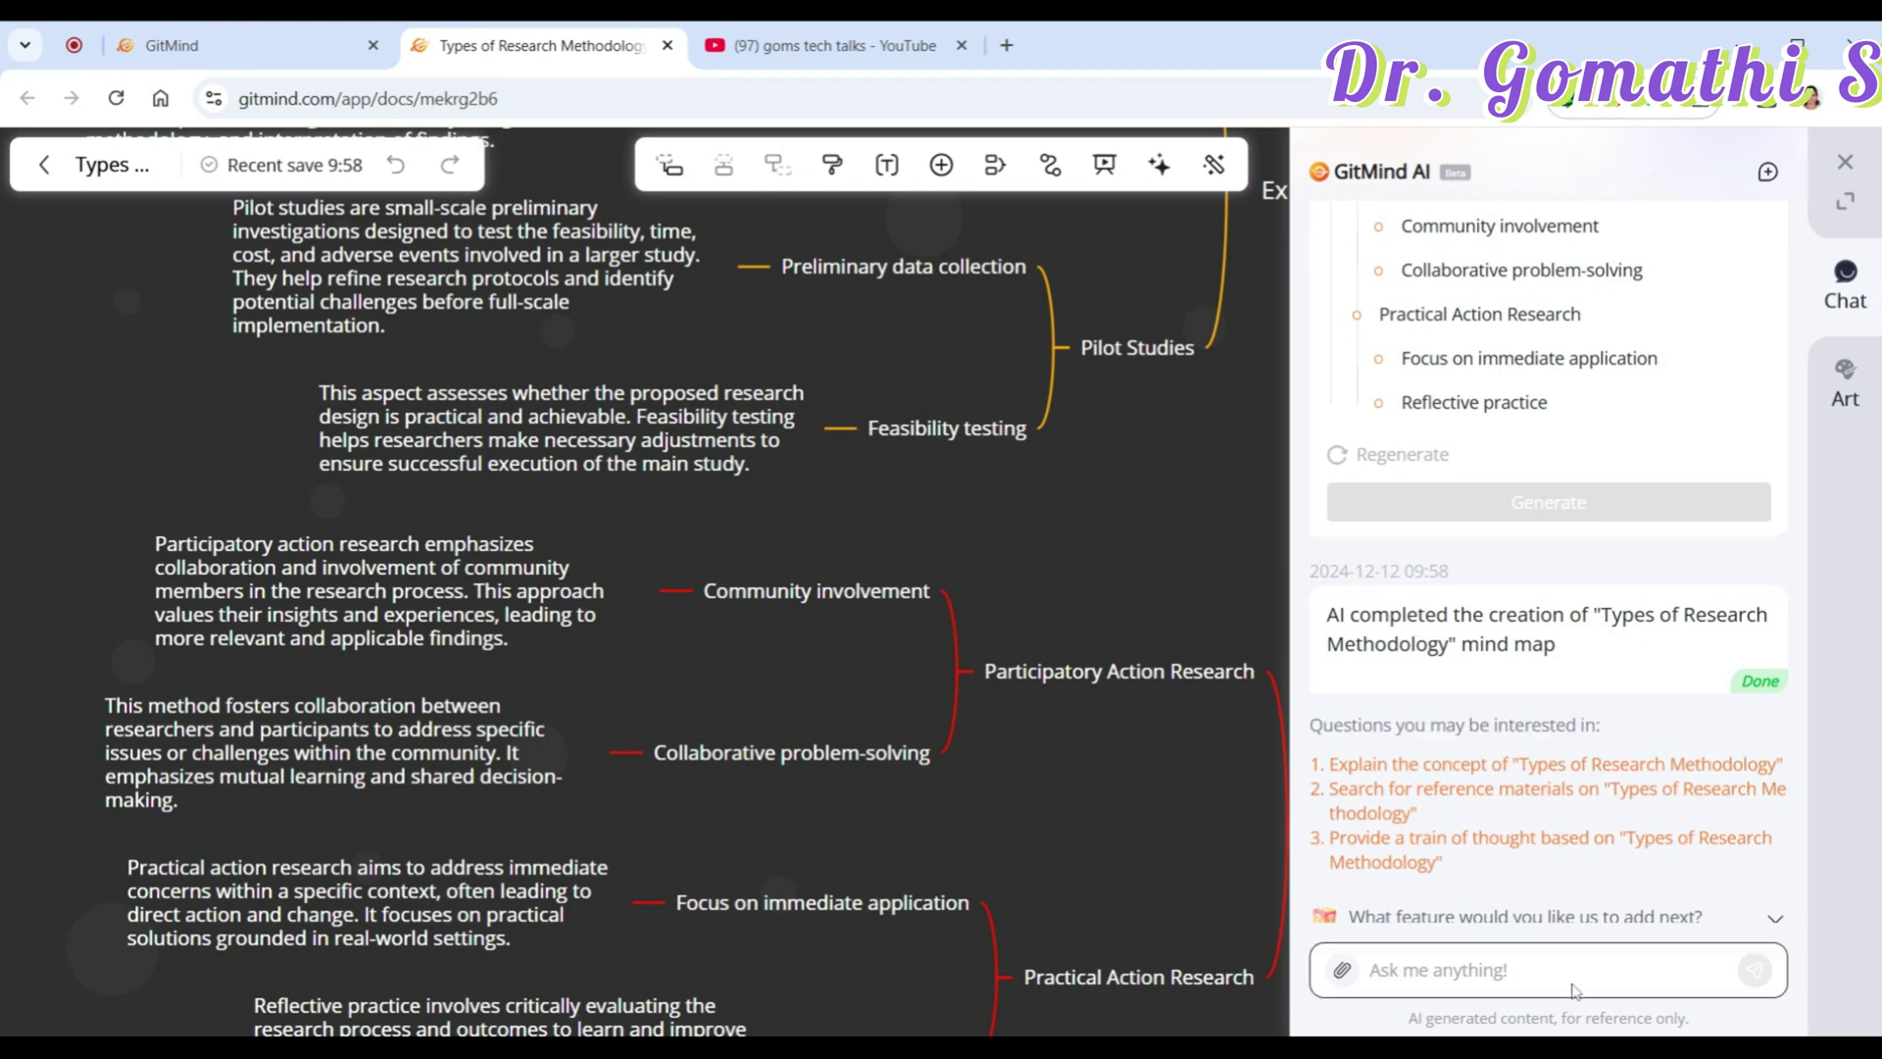
Step: Insert the AI's methodology-types explanation as child nodes, then pop the chat into a new tab
{"action": "left_click", "coordinate": [1509, 766]}
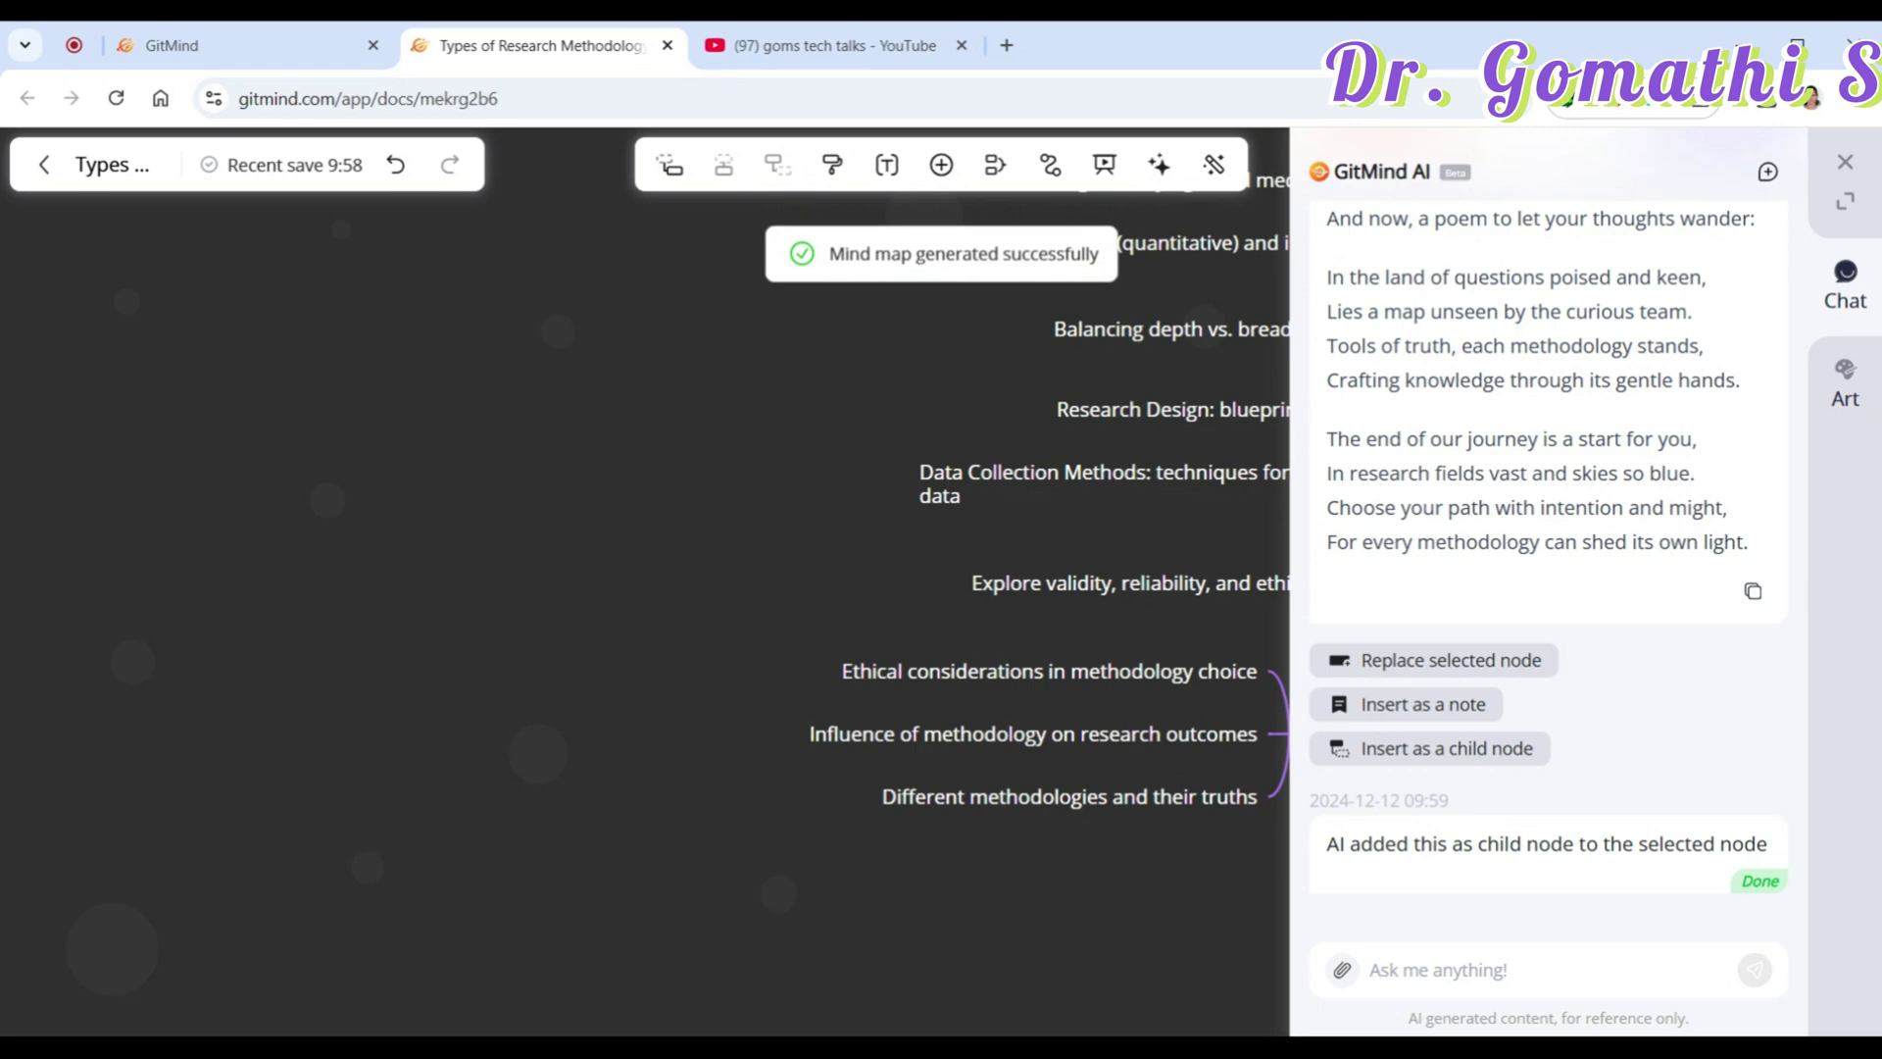
{"action": "left_click", "coordinate": [1847, 202]}
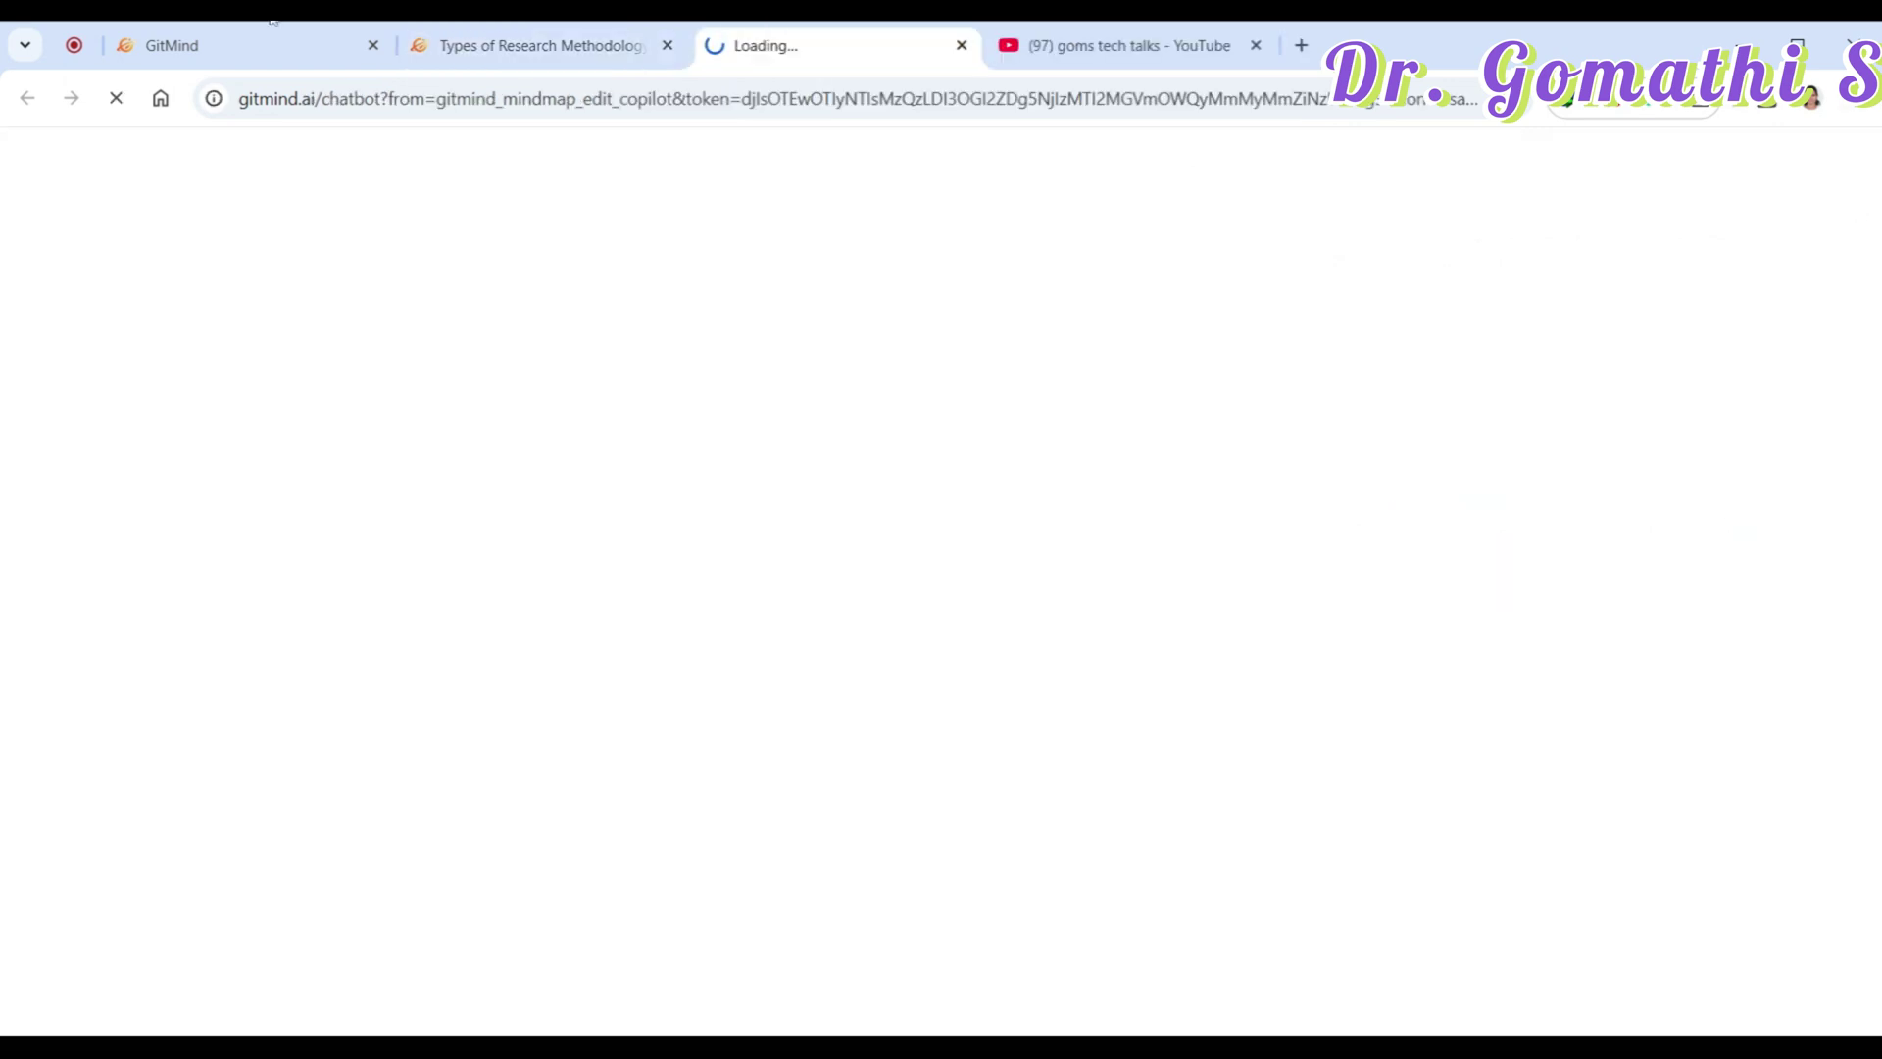
Step: Return to the map tab, close the AI panel, and pan across the Qualitative and Quantitative branches
{"action": "left_click", "coordinate": [578, 45]}
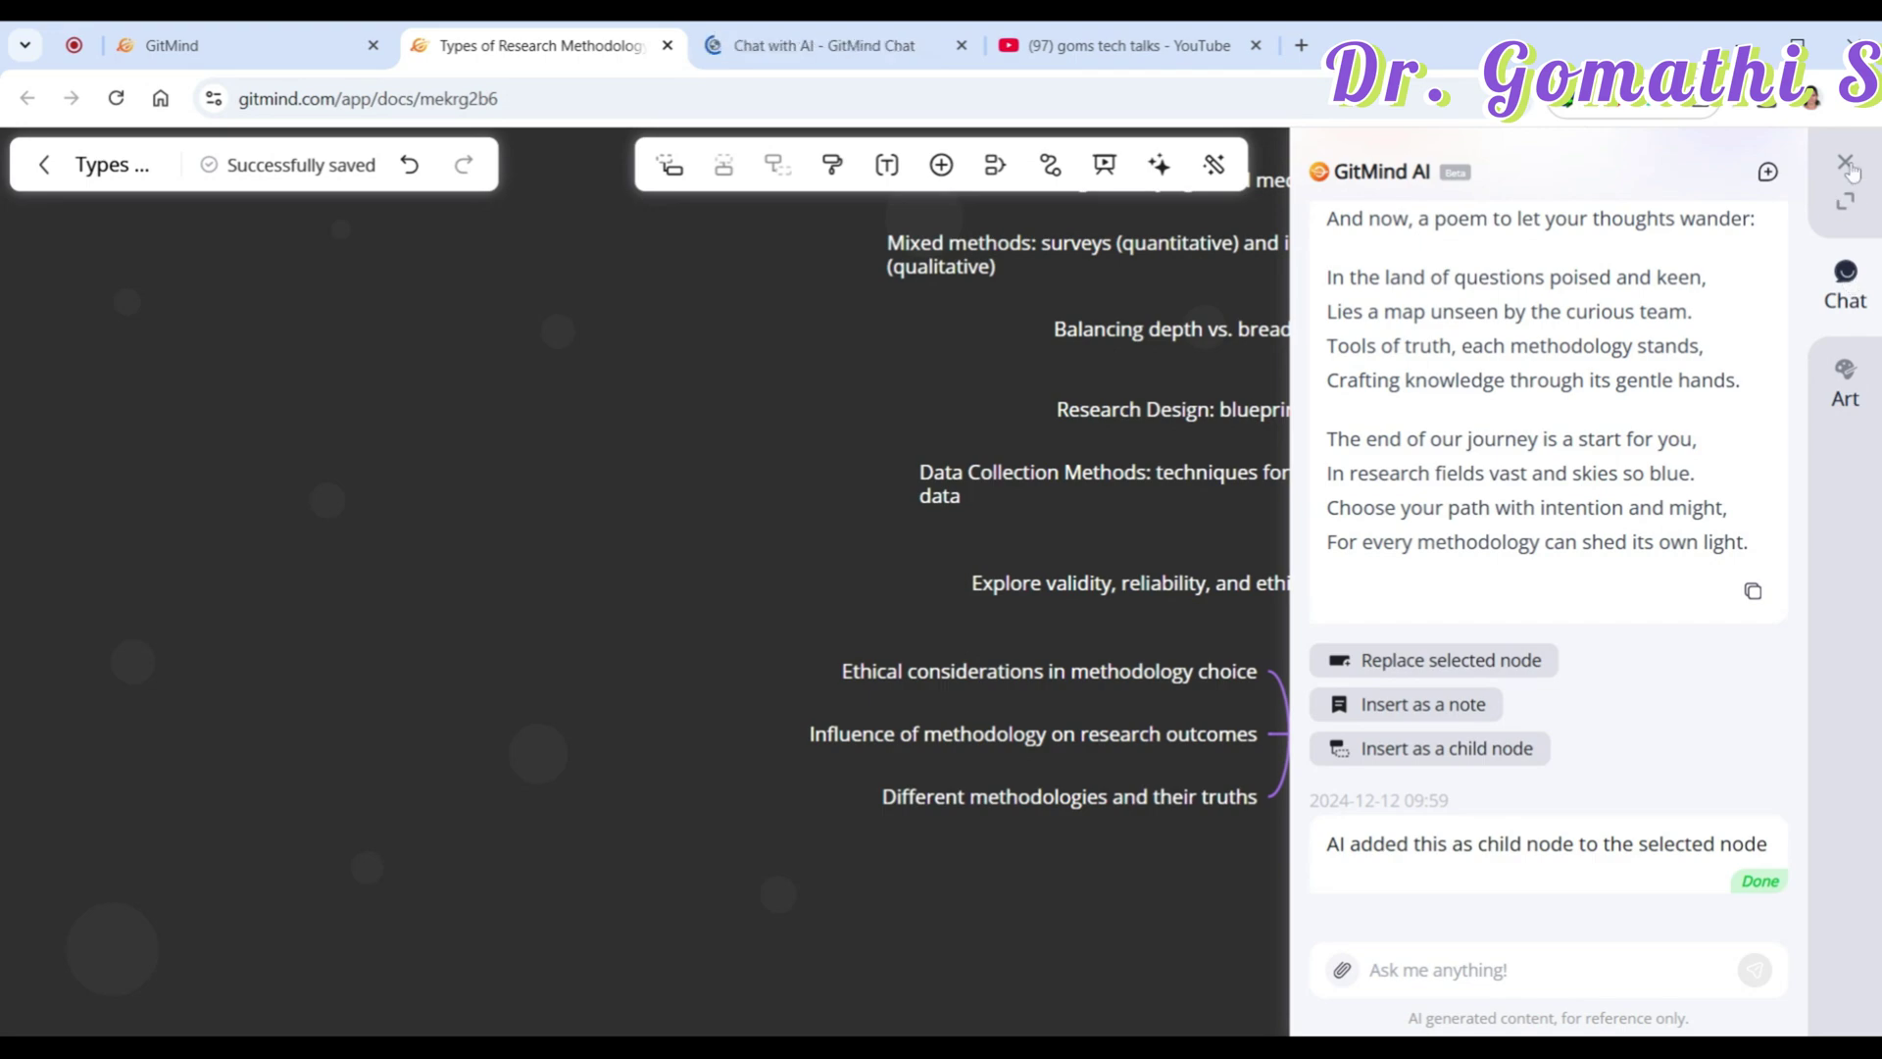
{"action": "left_click", "coordinate": [1848, 167]}
{"action": "scroll", "coordinate": [1819, 645], "scroll_direction": "up", "scroll_amount": 3}
{"action": "left_click_drag", "start_coordinate": [1856, 616], "coordinate": [368, 895]}
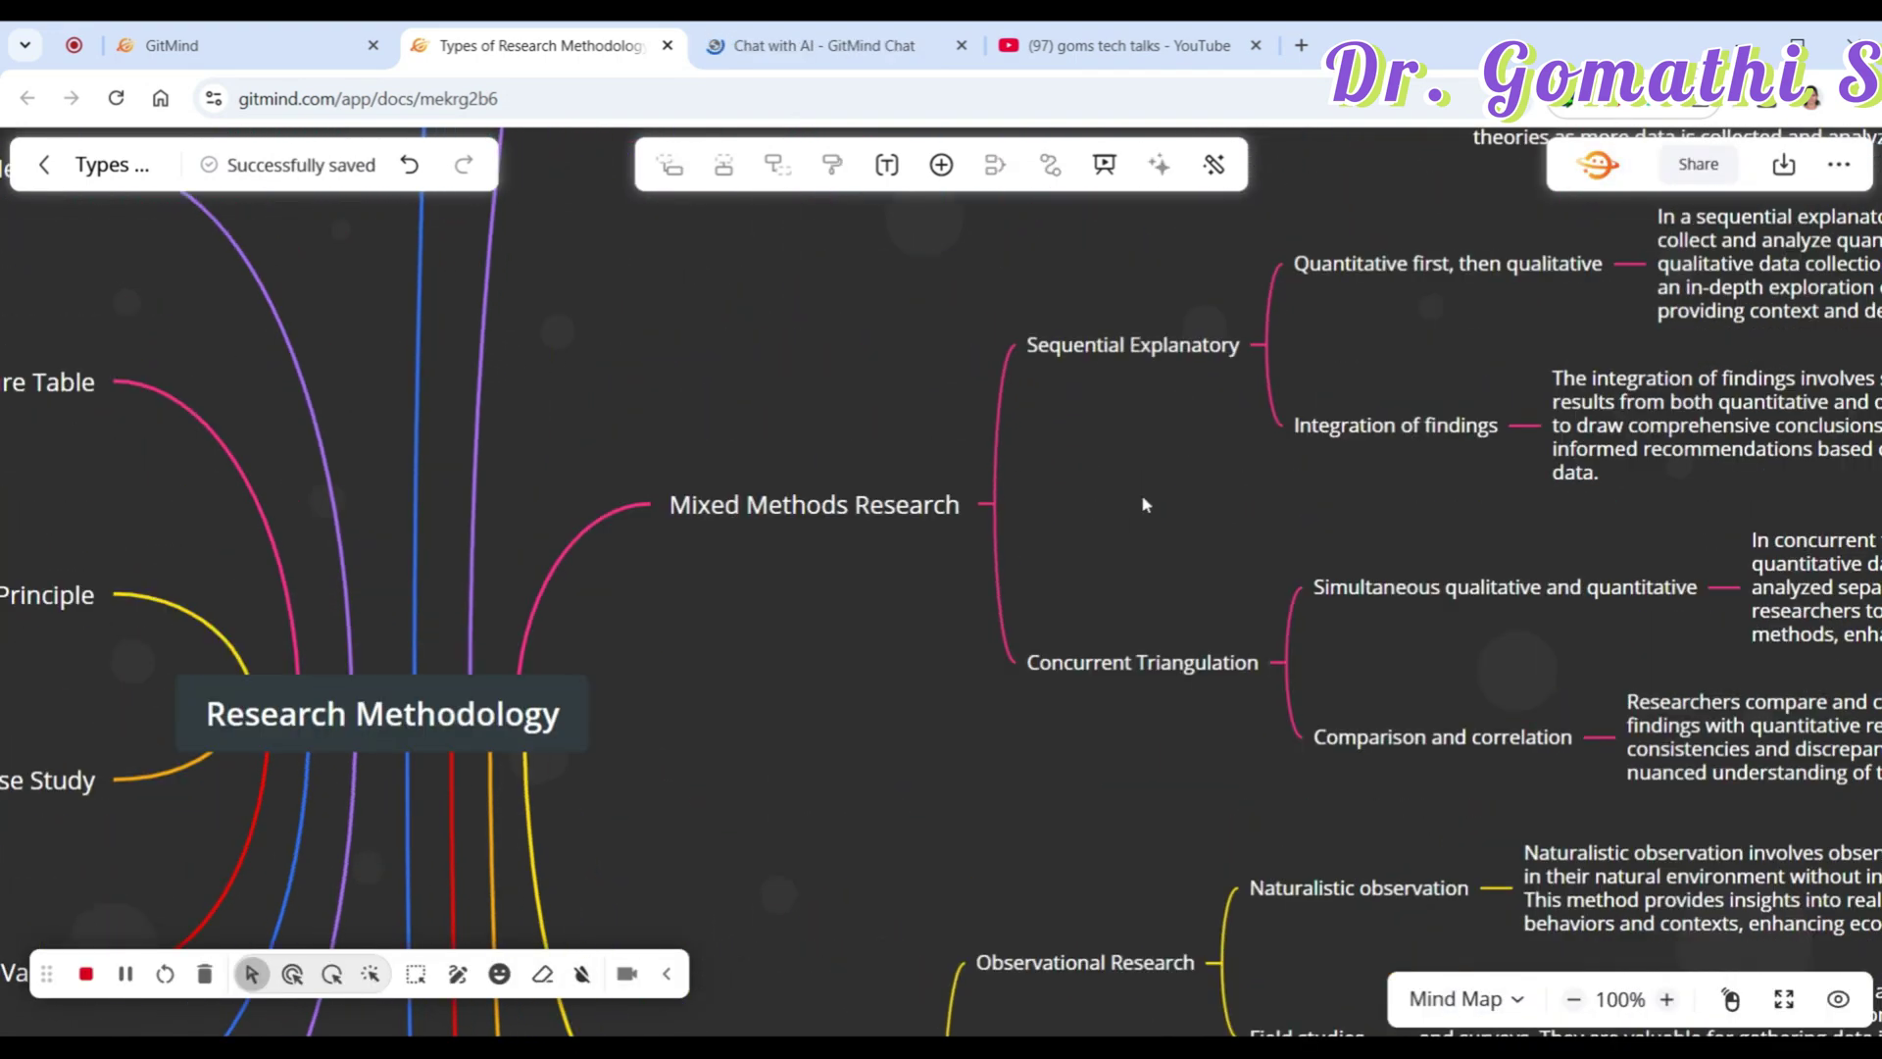
{"action": "left_click_drag", "start_coordinate": [1166, 498], "coordinate": [883, 1034]}
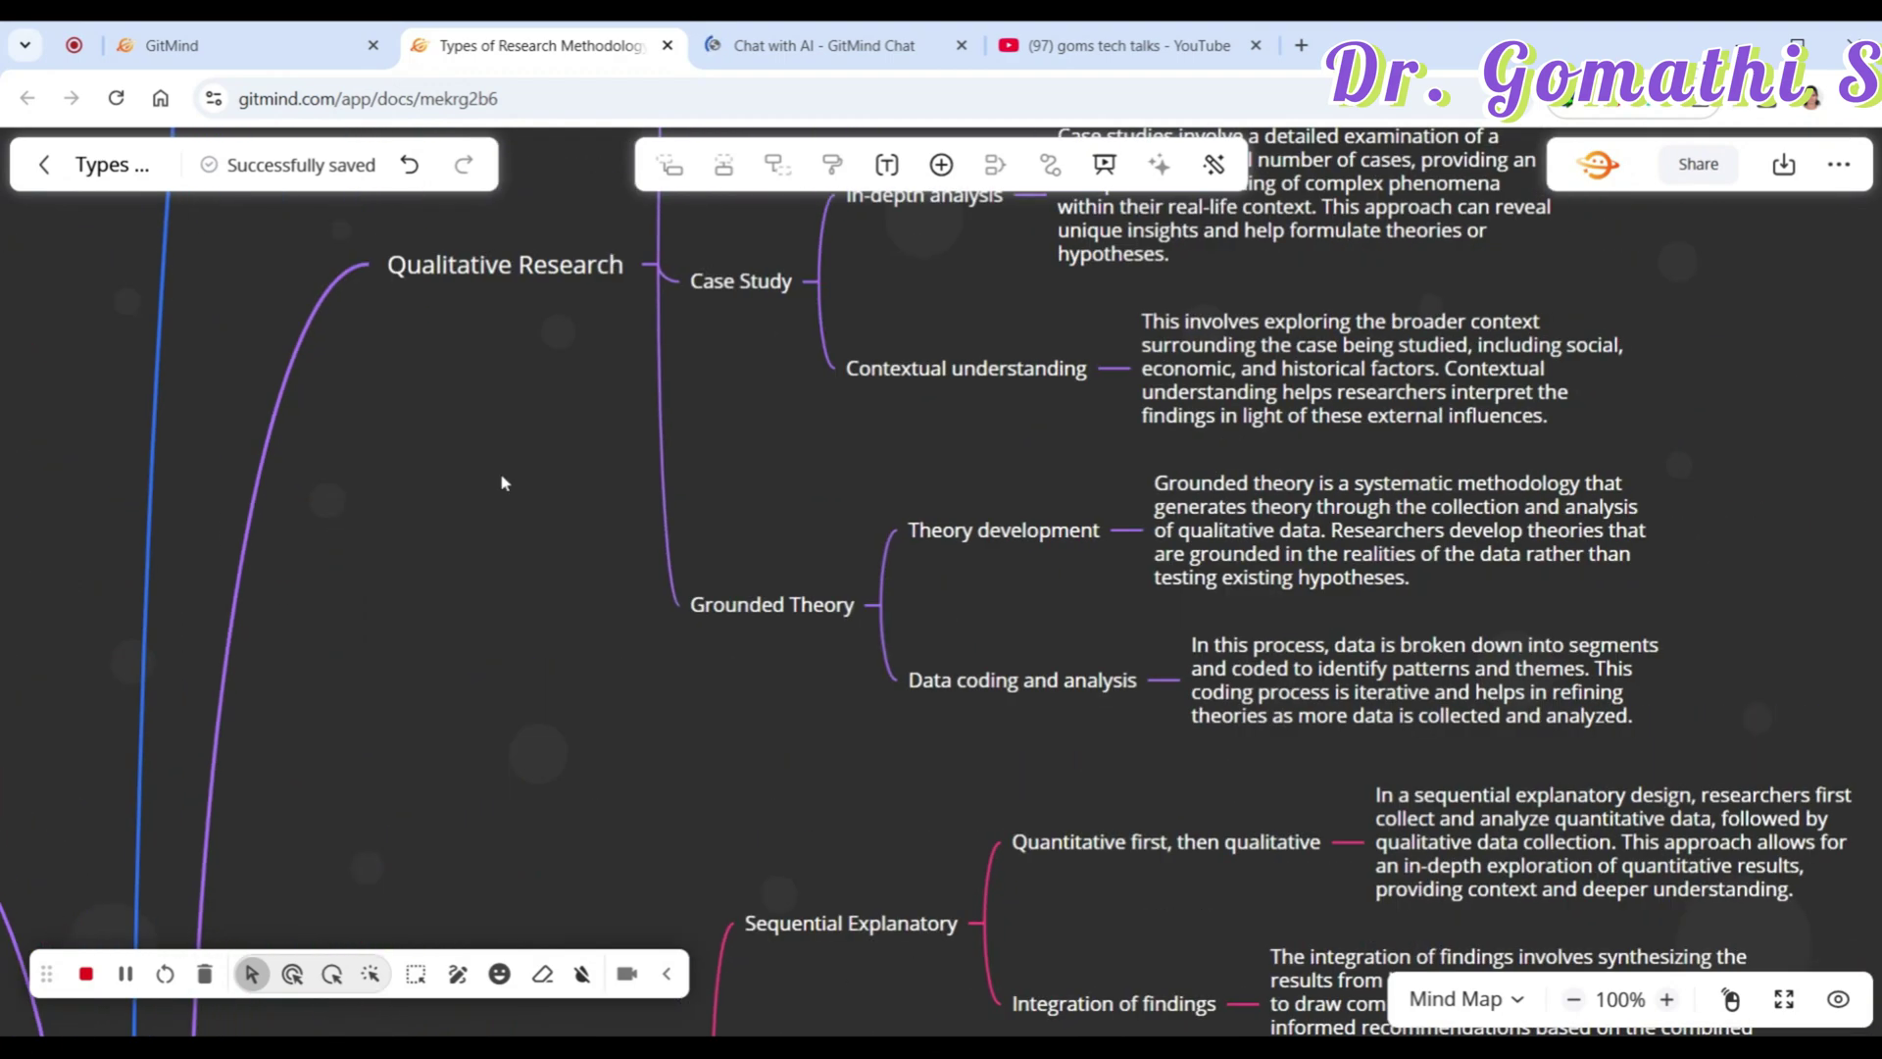
{"action": "left_click_drag", "start_coordinate": [500, 473], "coordinate": [628, 1017]}
{"action": "left_click_drag", "start_coordinate": [584, 211], "coordinate": [769, 897]}
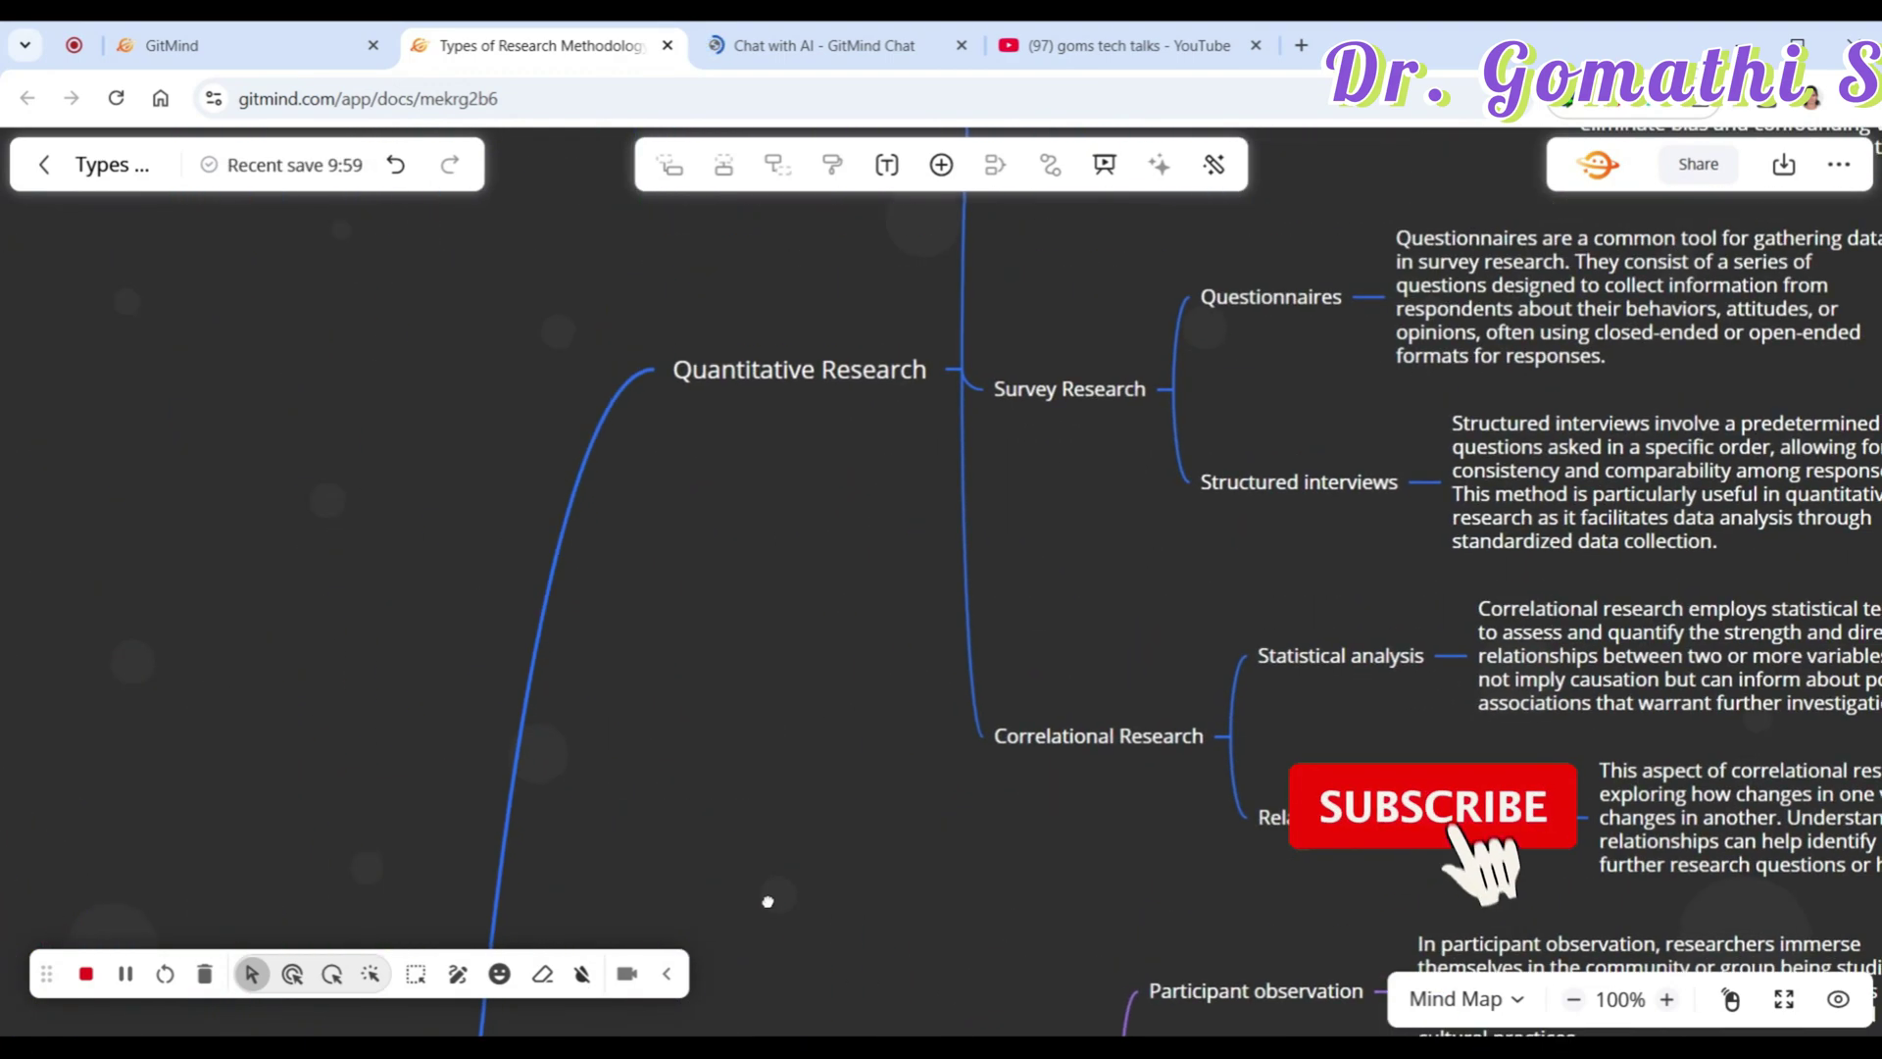
{"action": "left_click_drag", "start_coordinate": [814, 541], "coordinate": [598, 828]}
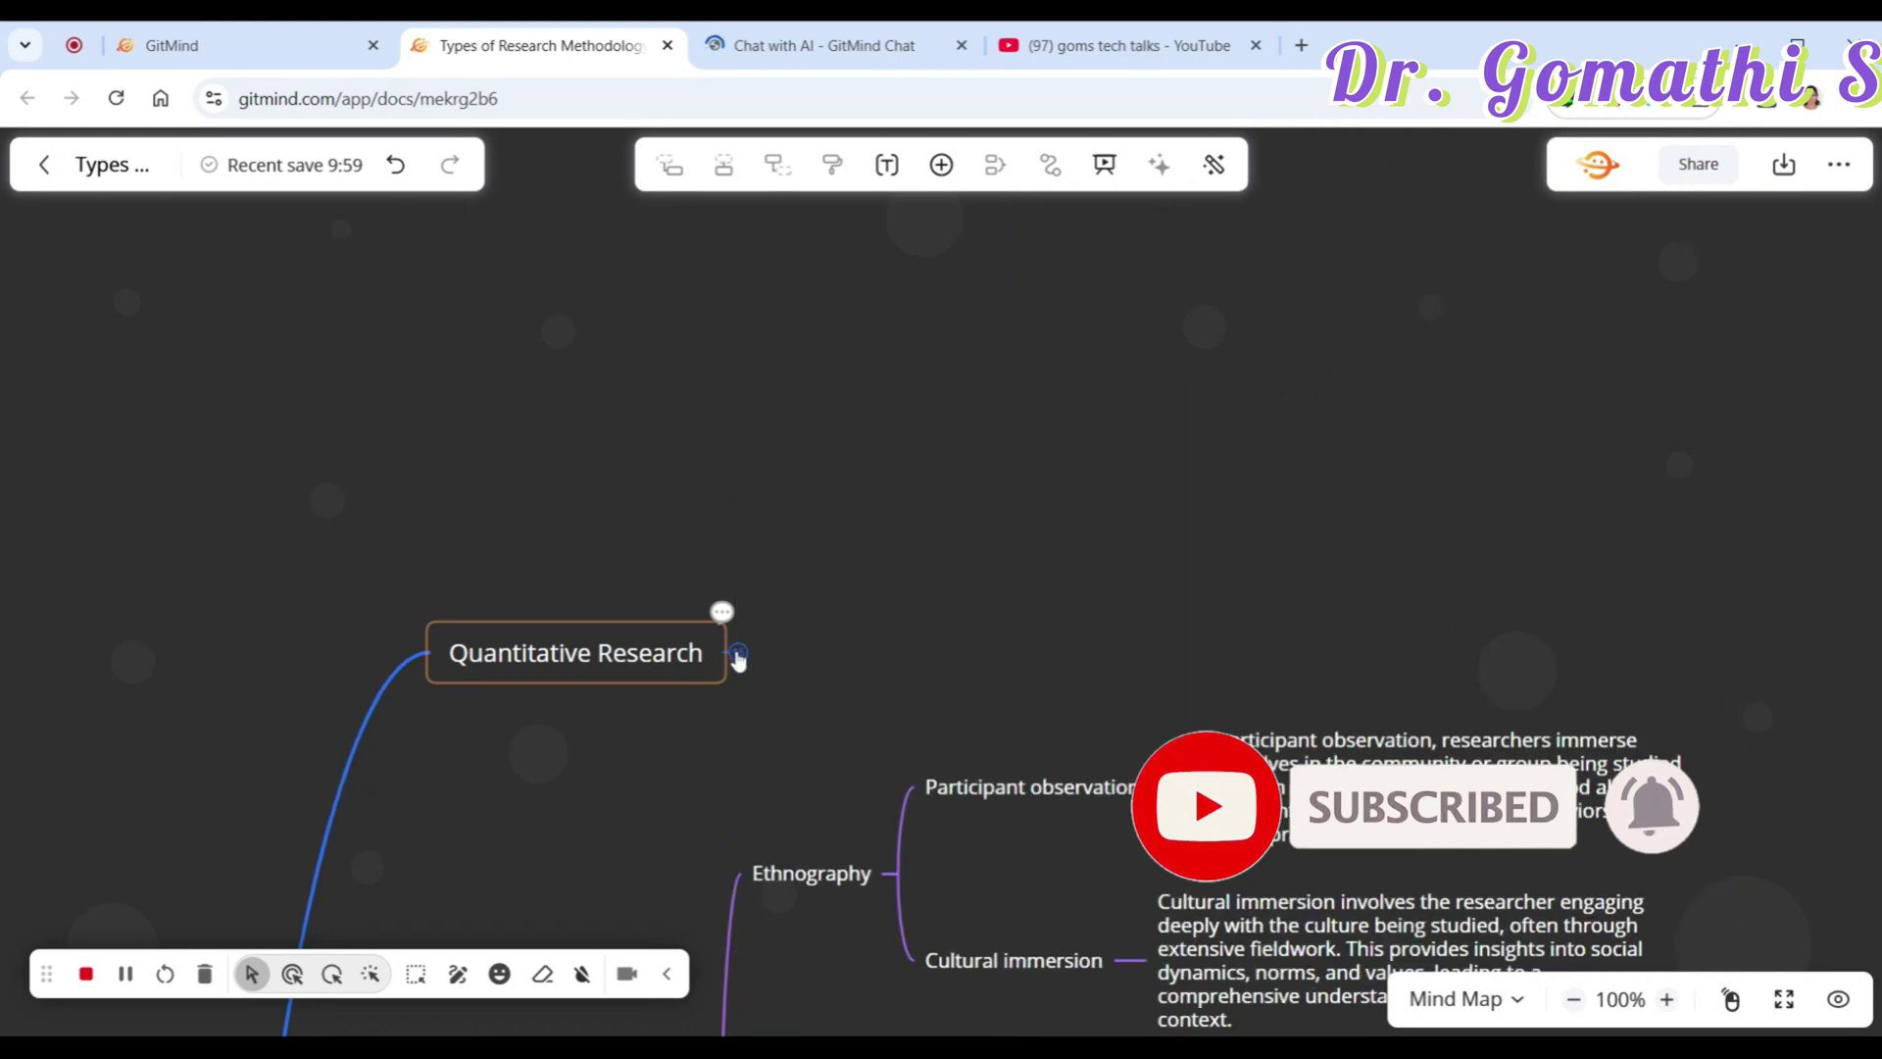
{"action": "scroll", "coordinate": [985, 508], "scroll_direction": "up", "scroll_amount": 3}
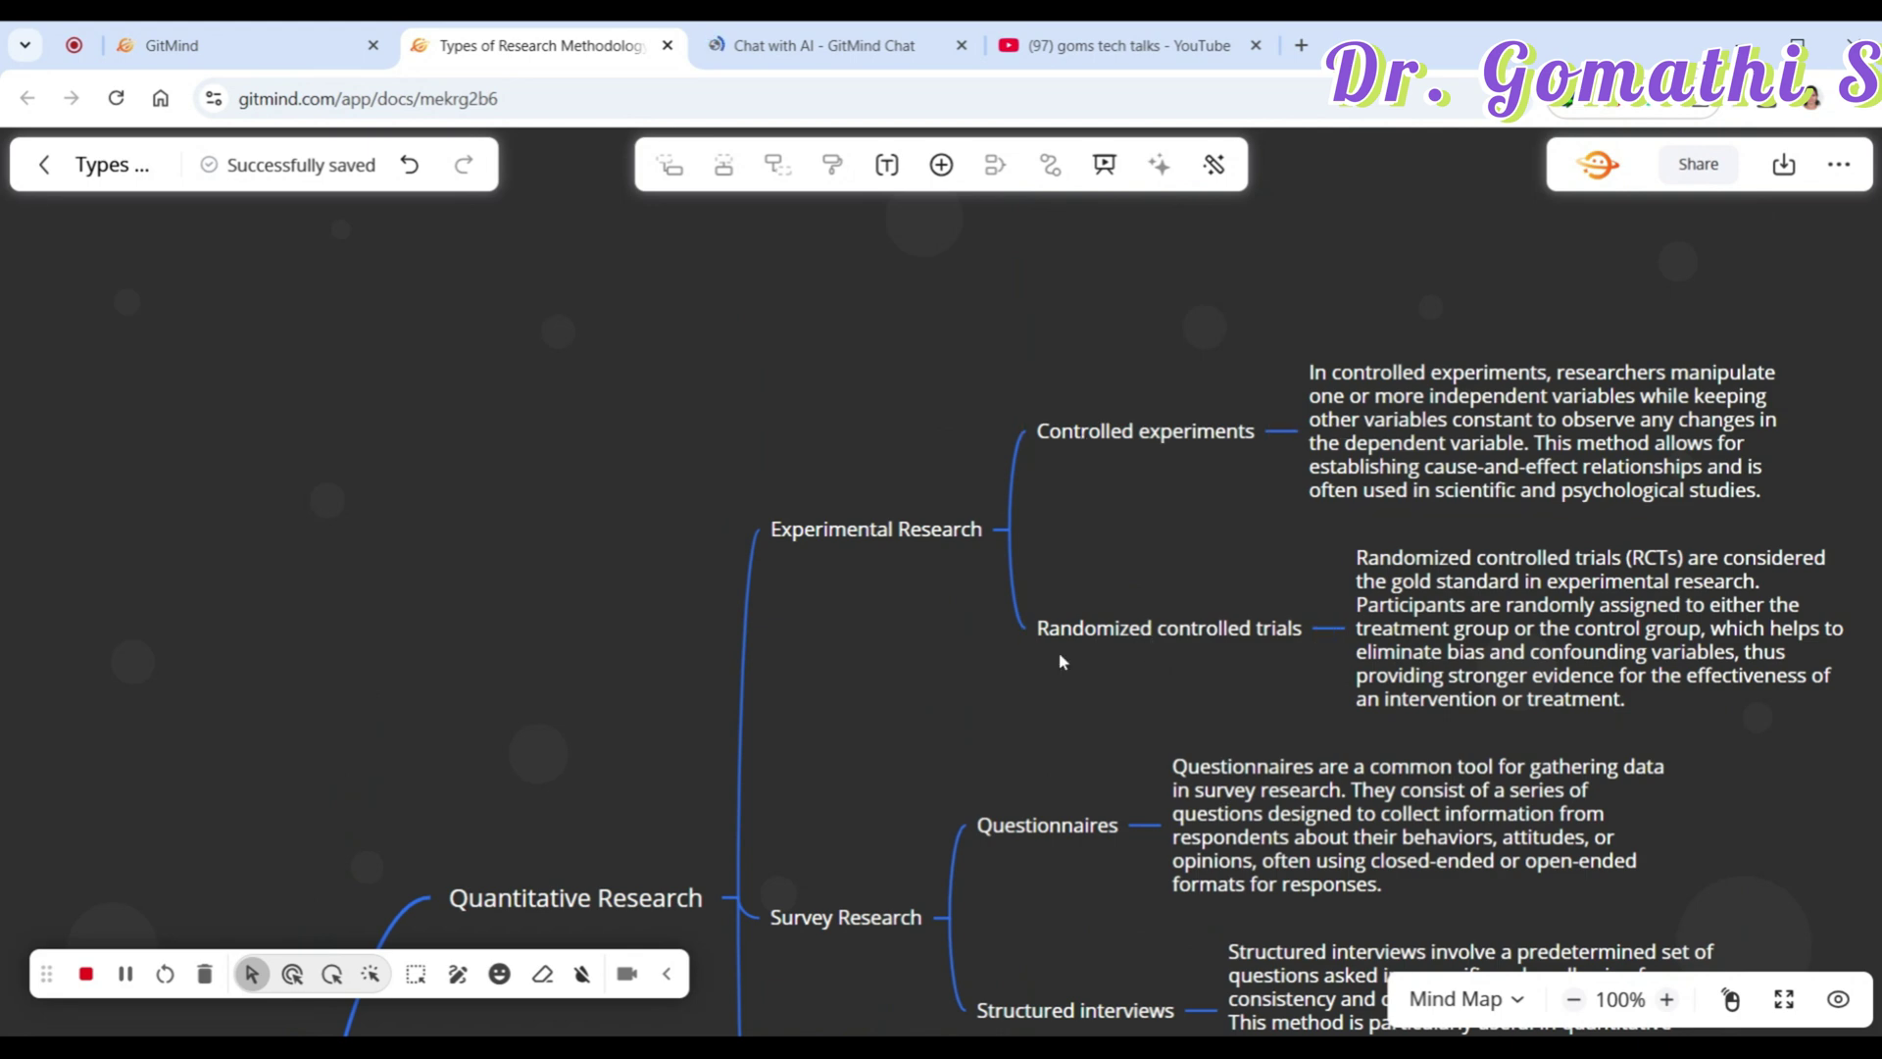
Step: Fold the notes and child branches of Experimental Research, the survey methods and Correlational Research
{"action": "left_click", "coordinate": [1327, 628]}
{"action": "left_click", "coordinate": [1281, 505]}
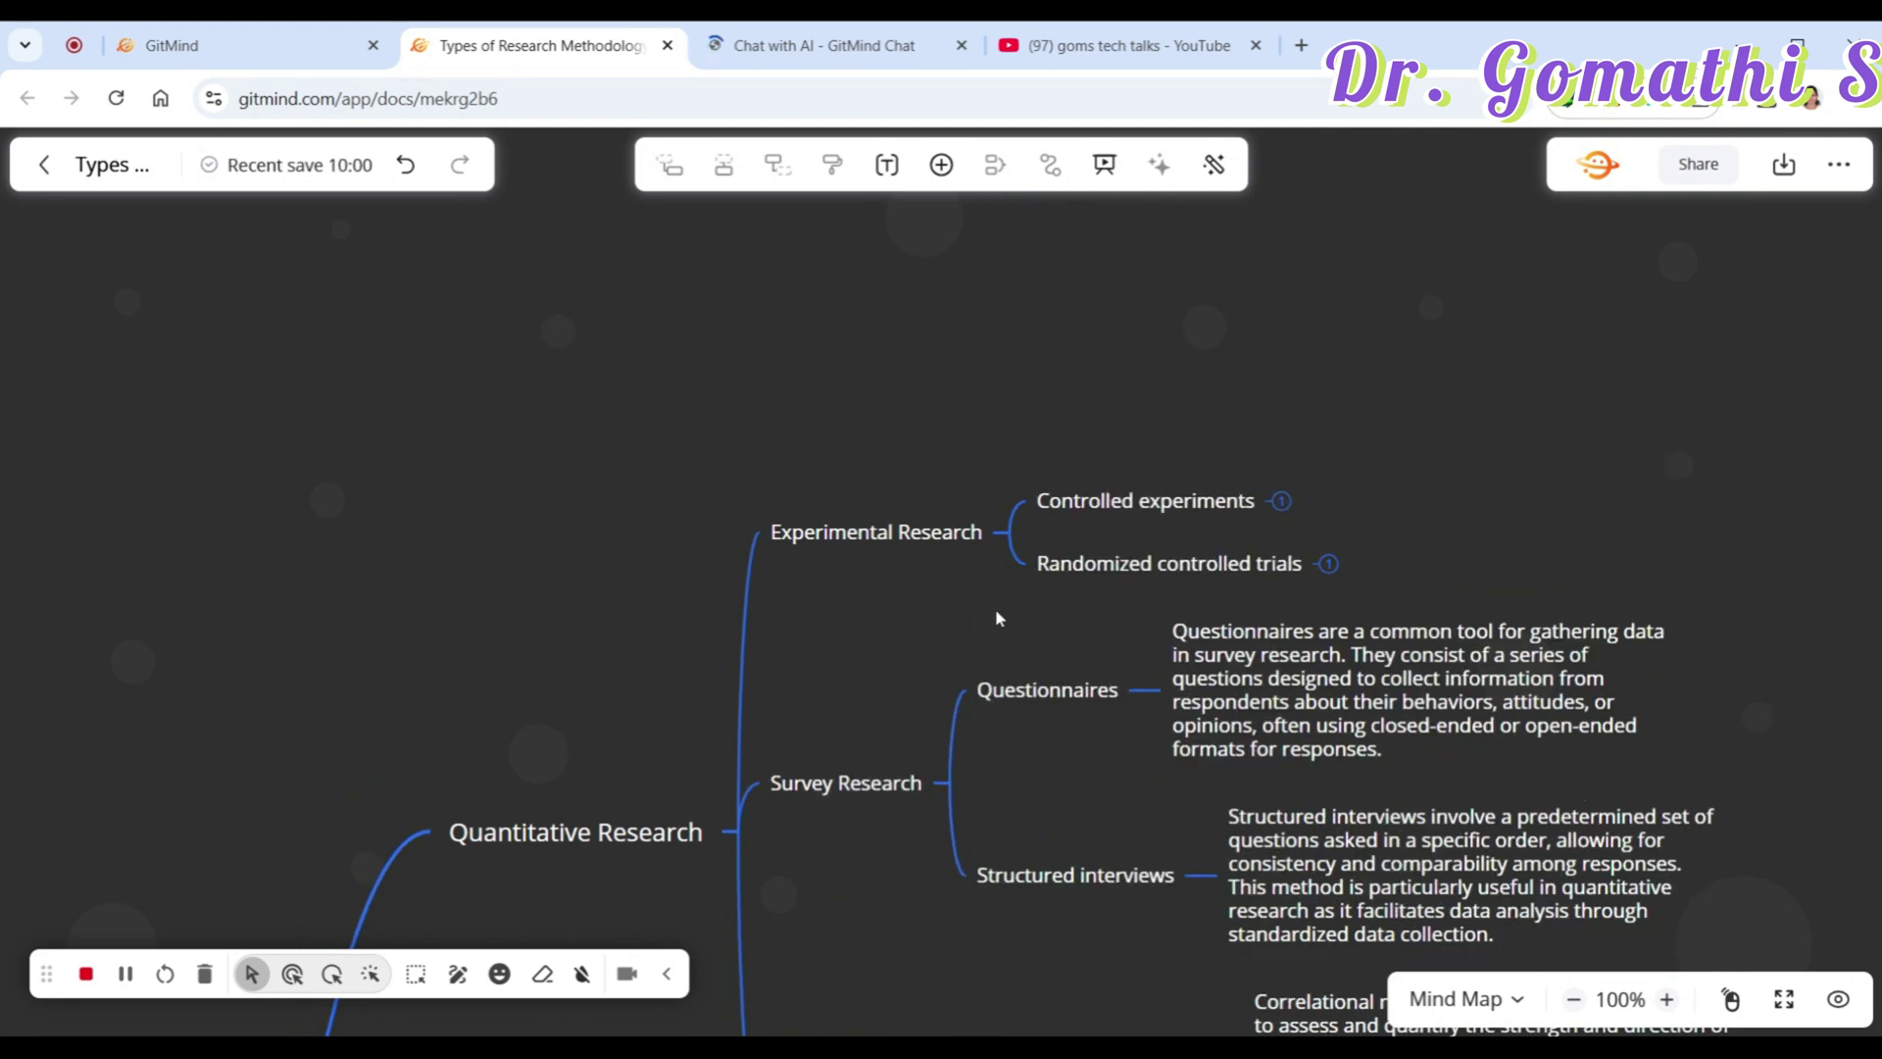
{"action": "left_click", "coordinate": [1005, 532]}
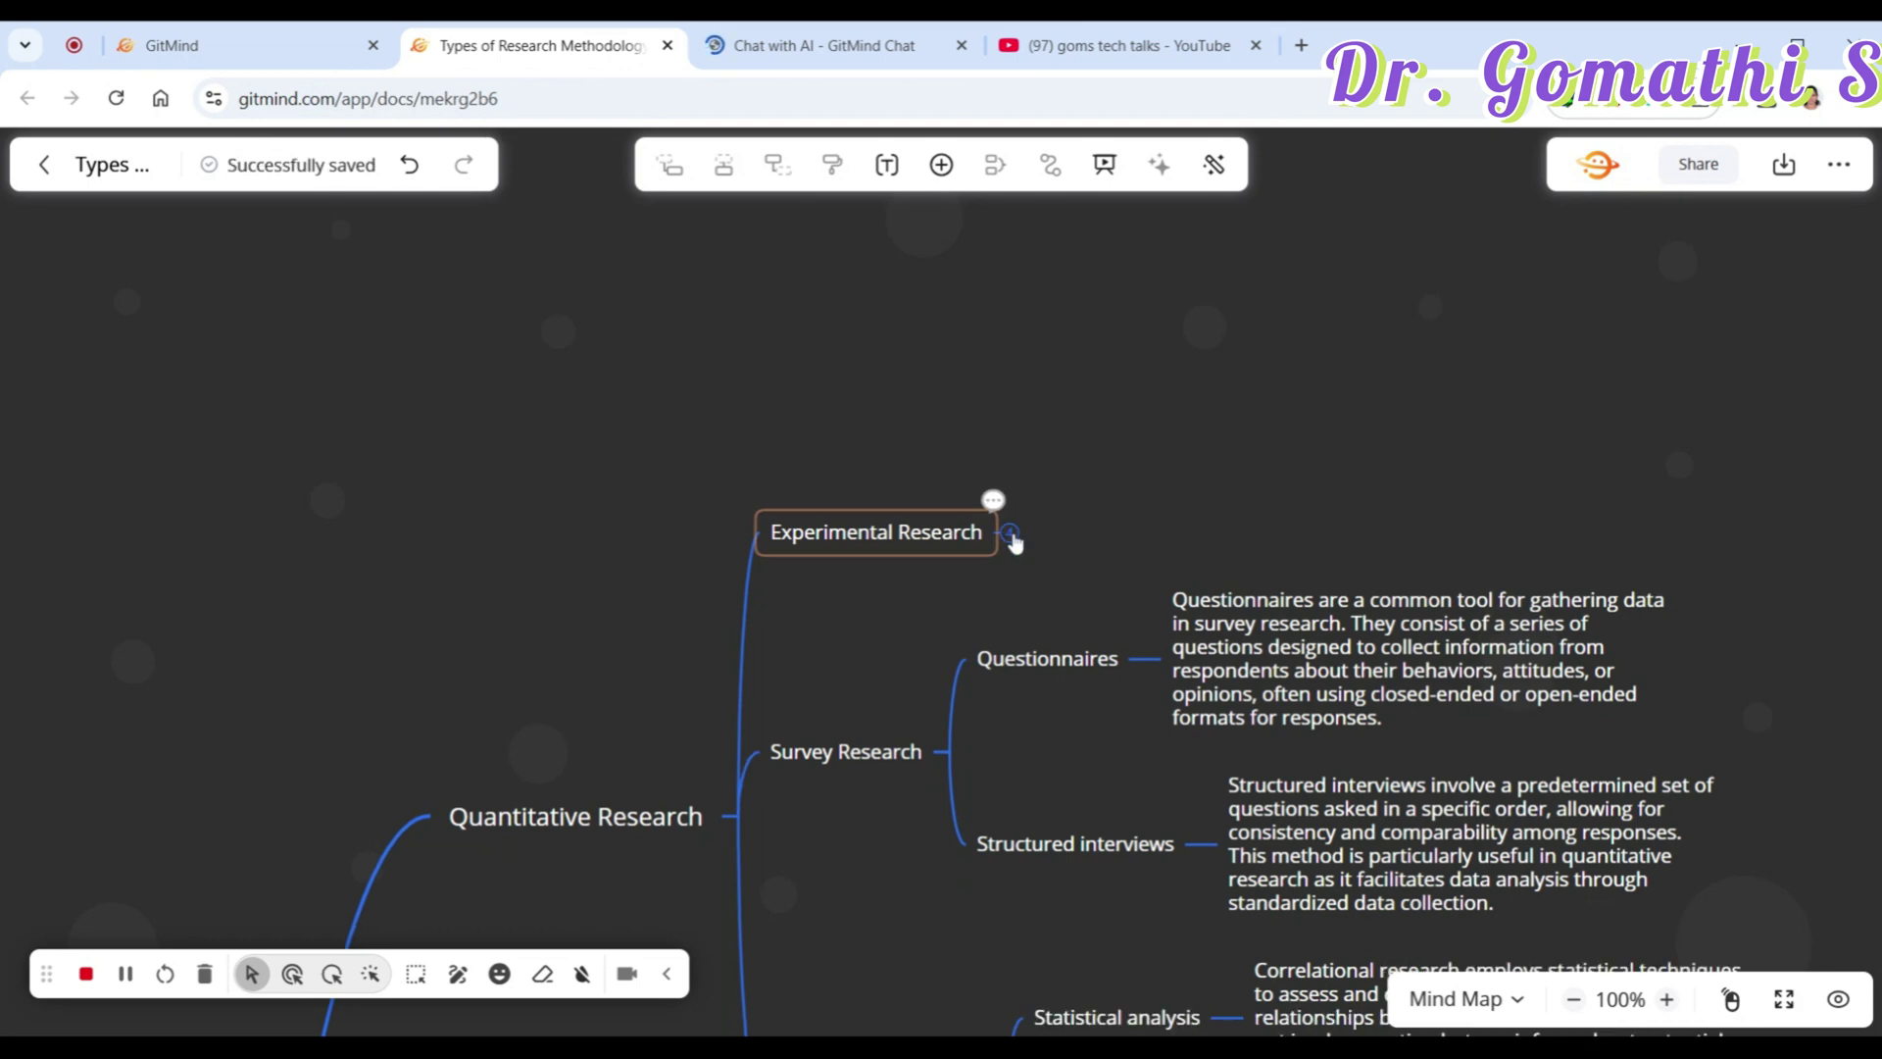
{"action": "left_click", "coordinate": [1147, 664]}
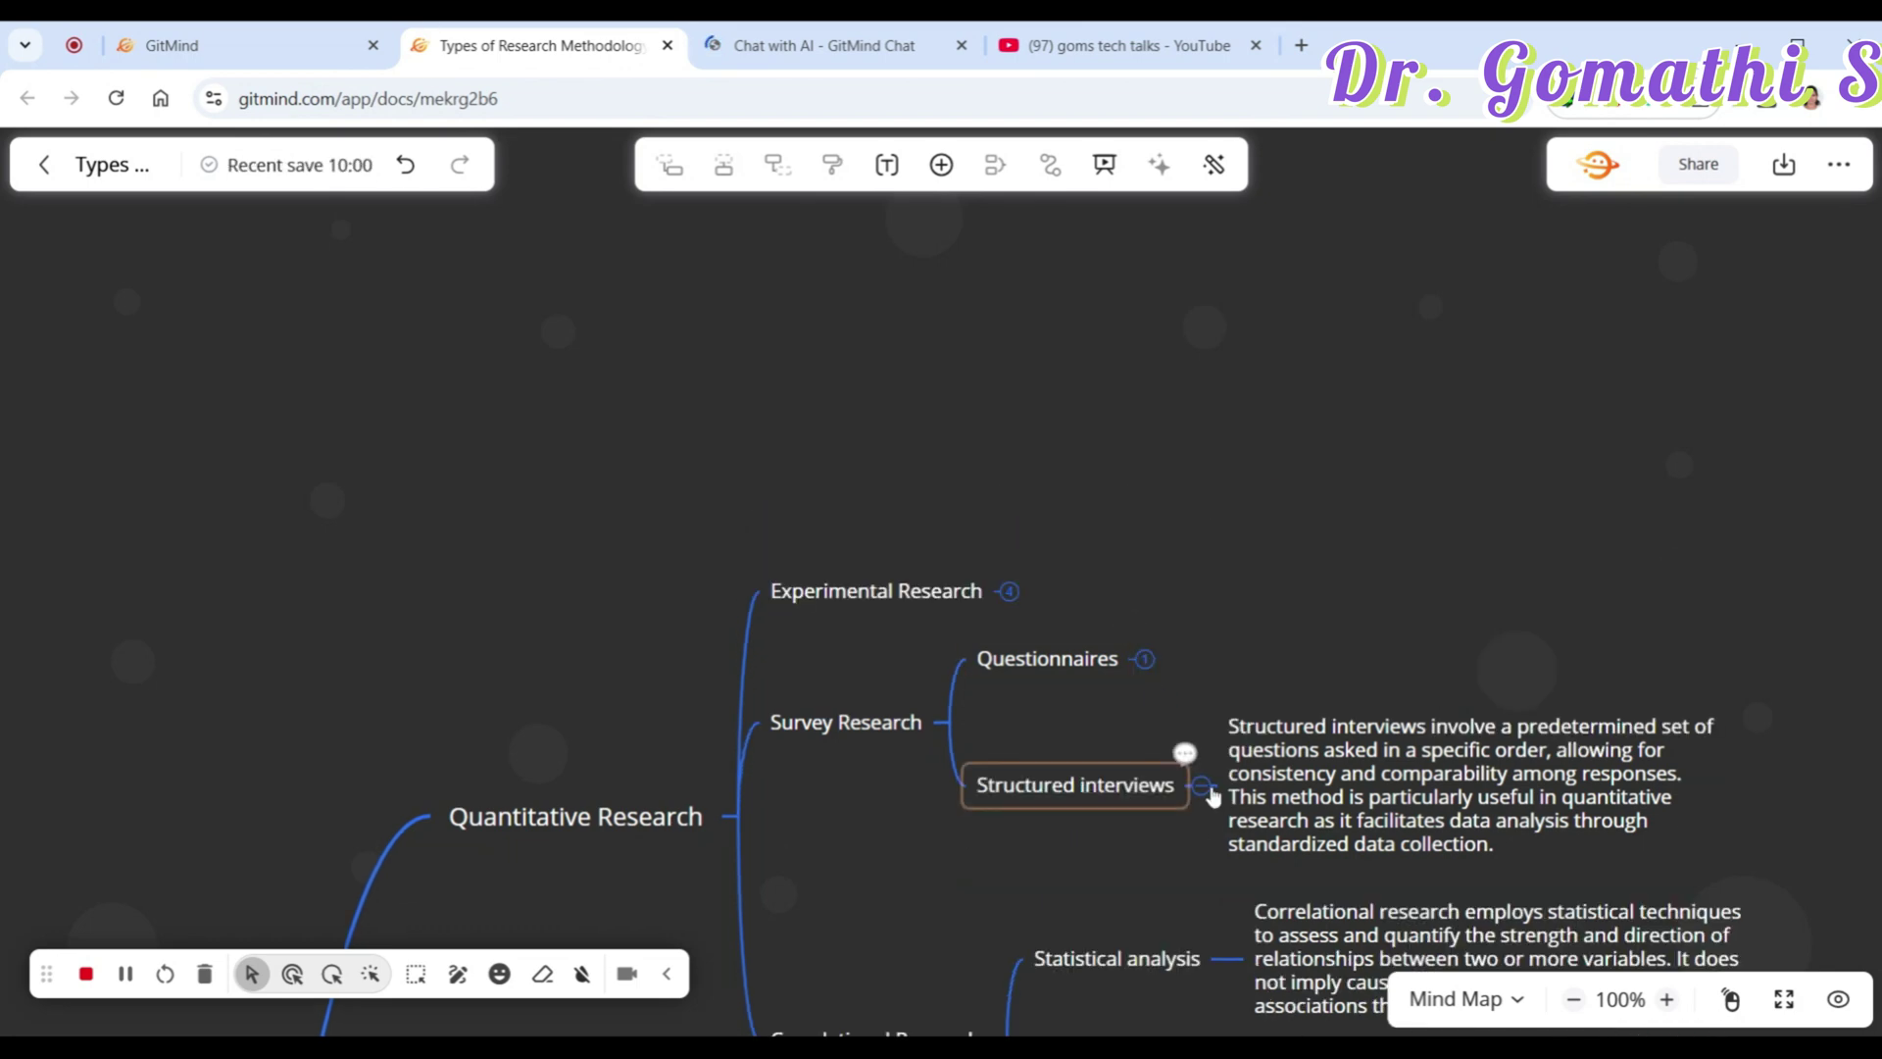
{"action": "left_click", "coordinate": [1202, 785]}
{"action": "scroll", "coordinate": [1301, 689], "scroll_direction": "down", "scroll_amount": 3}
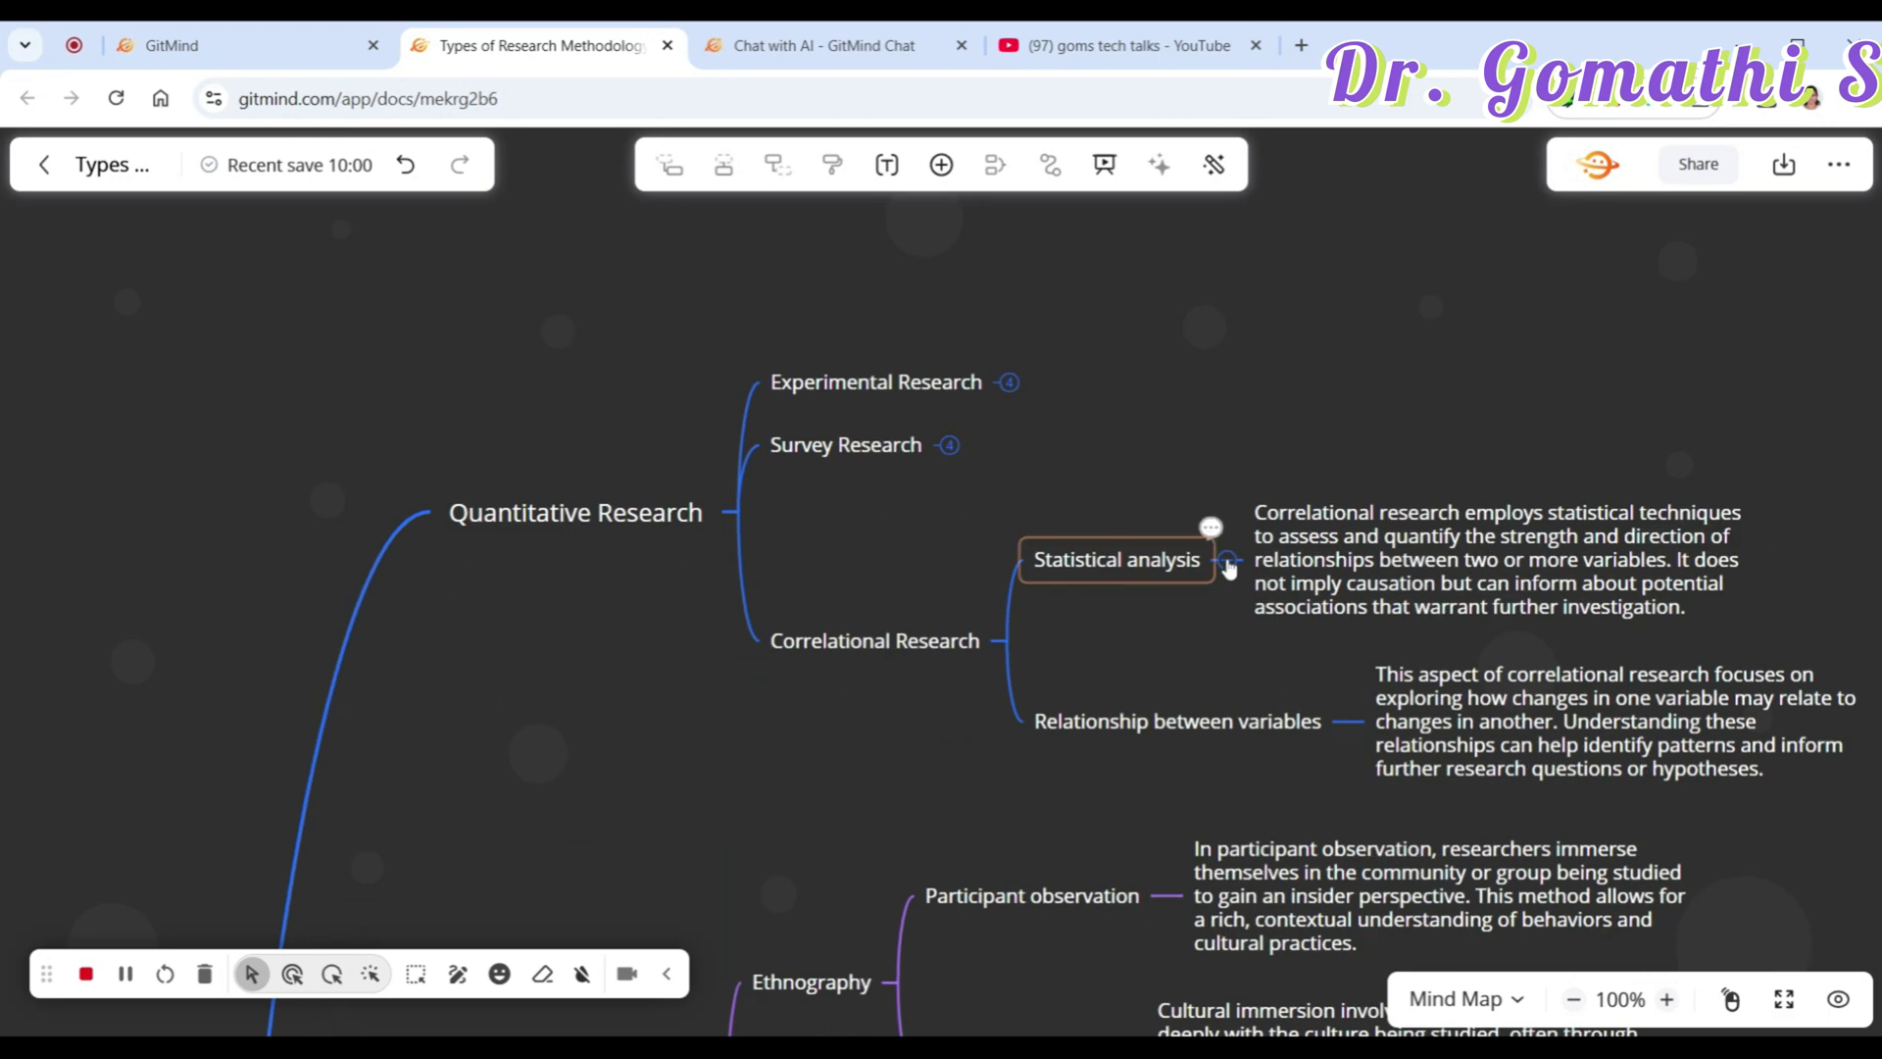
{"action": "left_click", "coordinate": [1227, 562]}
{"action": "left_click", "coordinate": [1348, 676]}
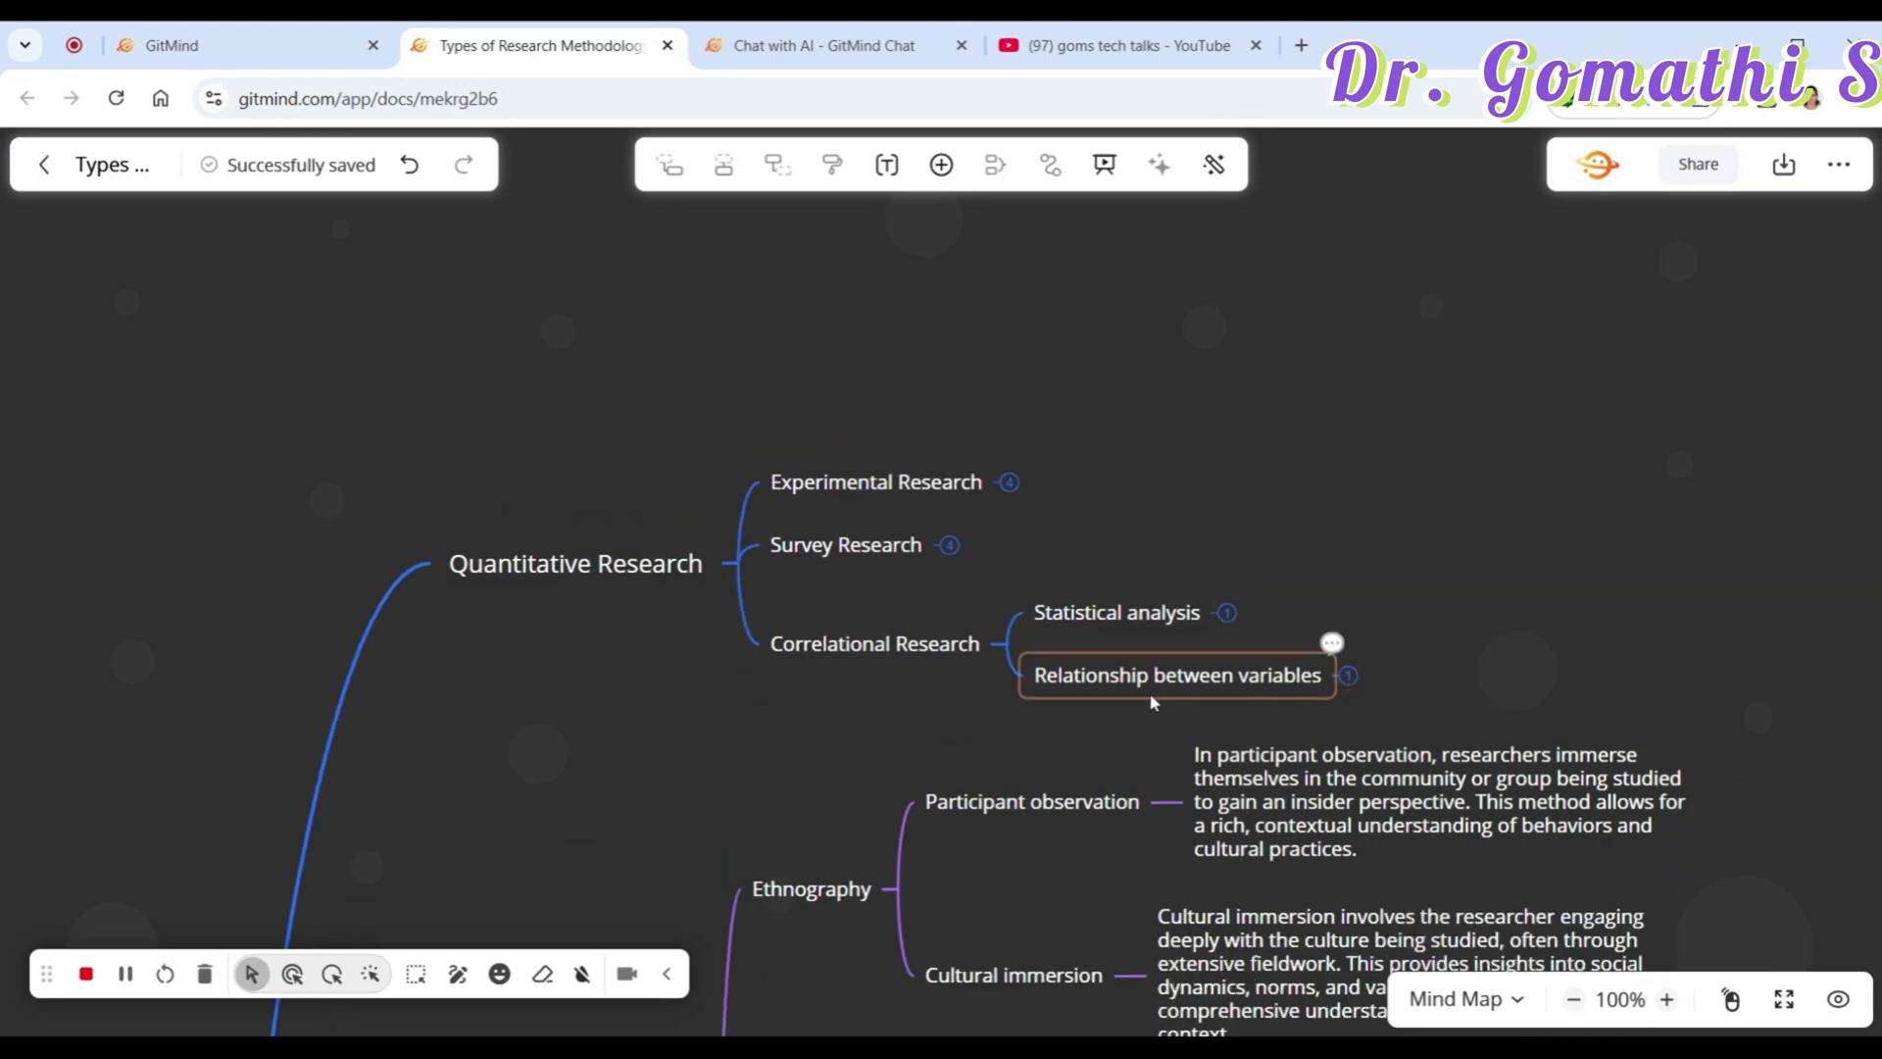
{"action": "left_click", "coordinate": [1007, 644]}
Step: Collapse the Ethnography, Case Study and Grounded Theory branches with their notes
{"action": "scroll", "coordinate": [1226, 608], "scroll_direction": "down", "scroll_amount": 2}
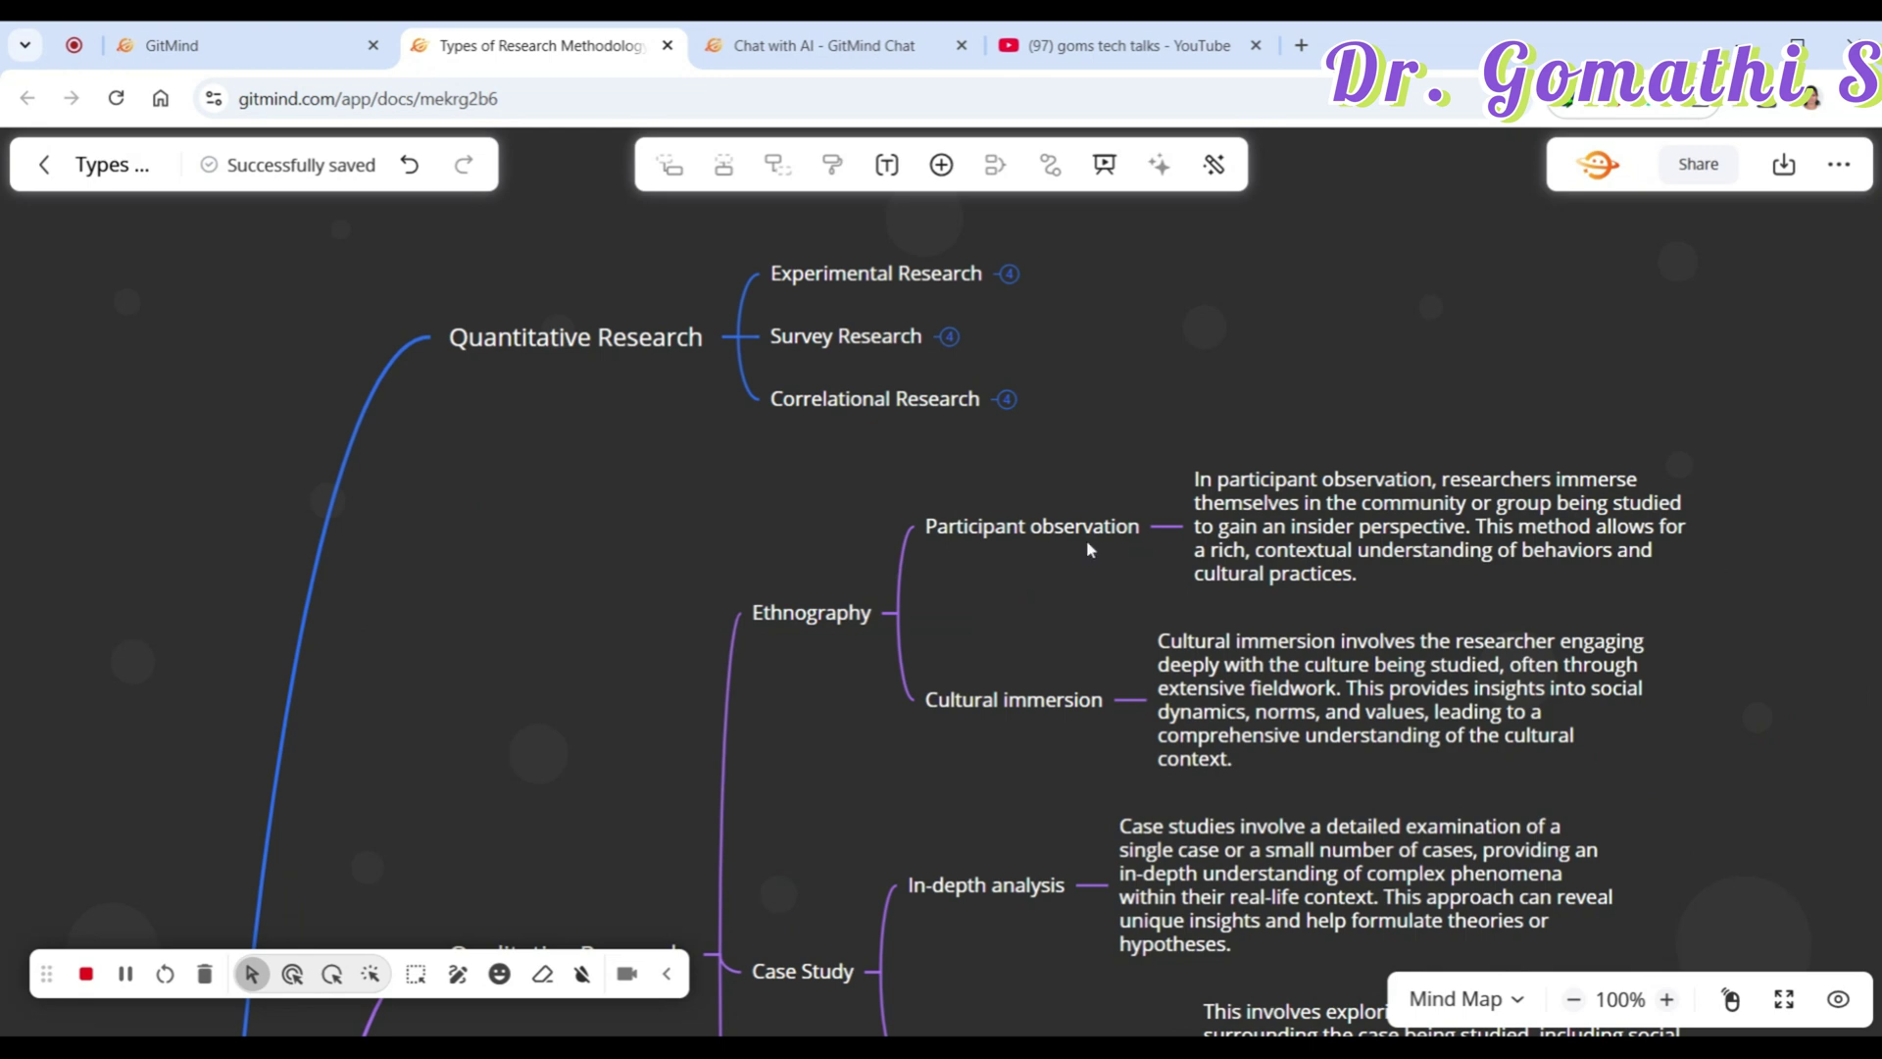
{"action": "left_click", "coordinate": [1166, 526]}
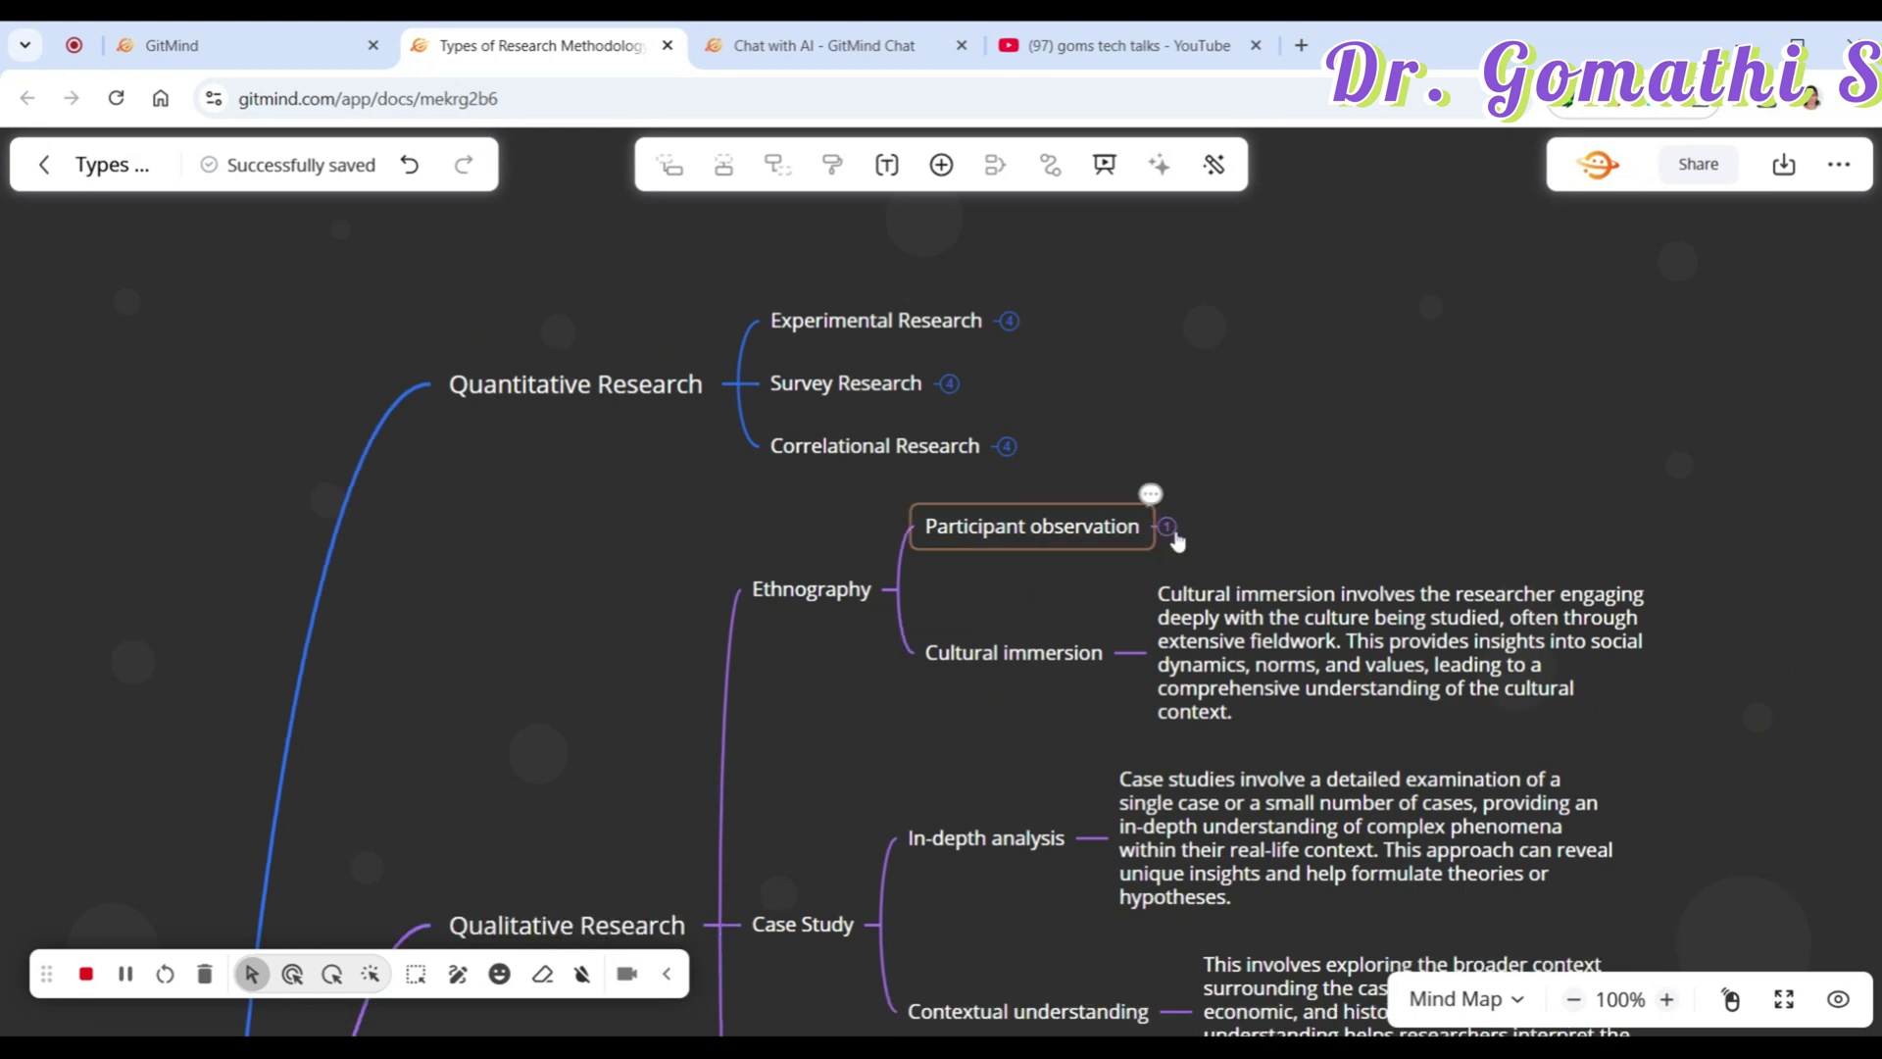
{"action": "left_click", "coordinate": [1128, 651]}
{"action": "left_click", "coordinate": [900, 623]}
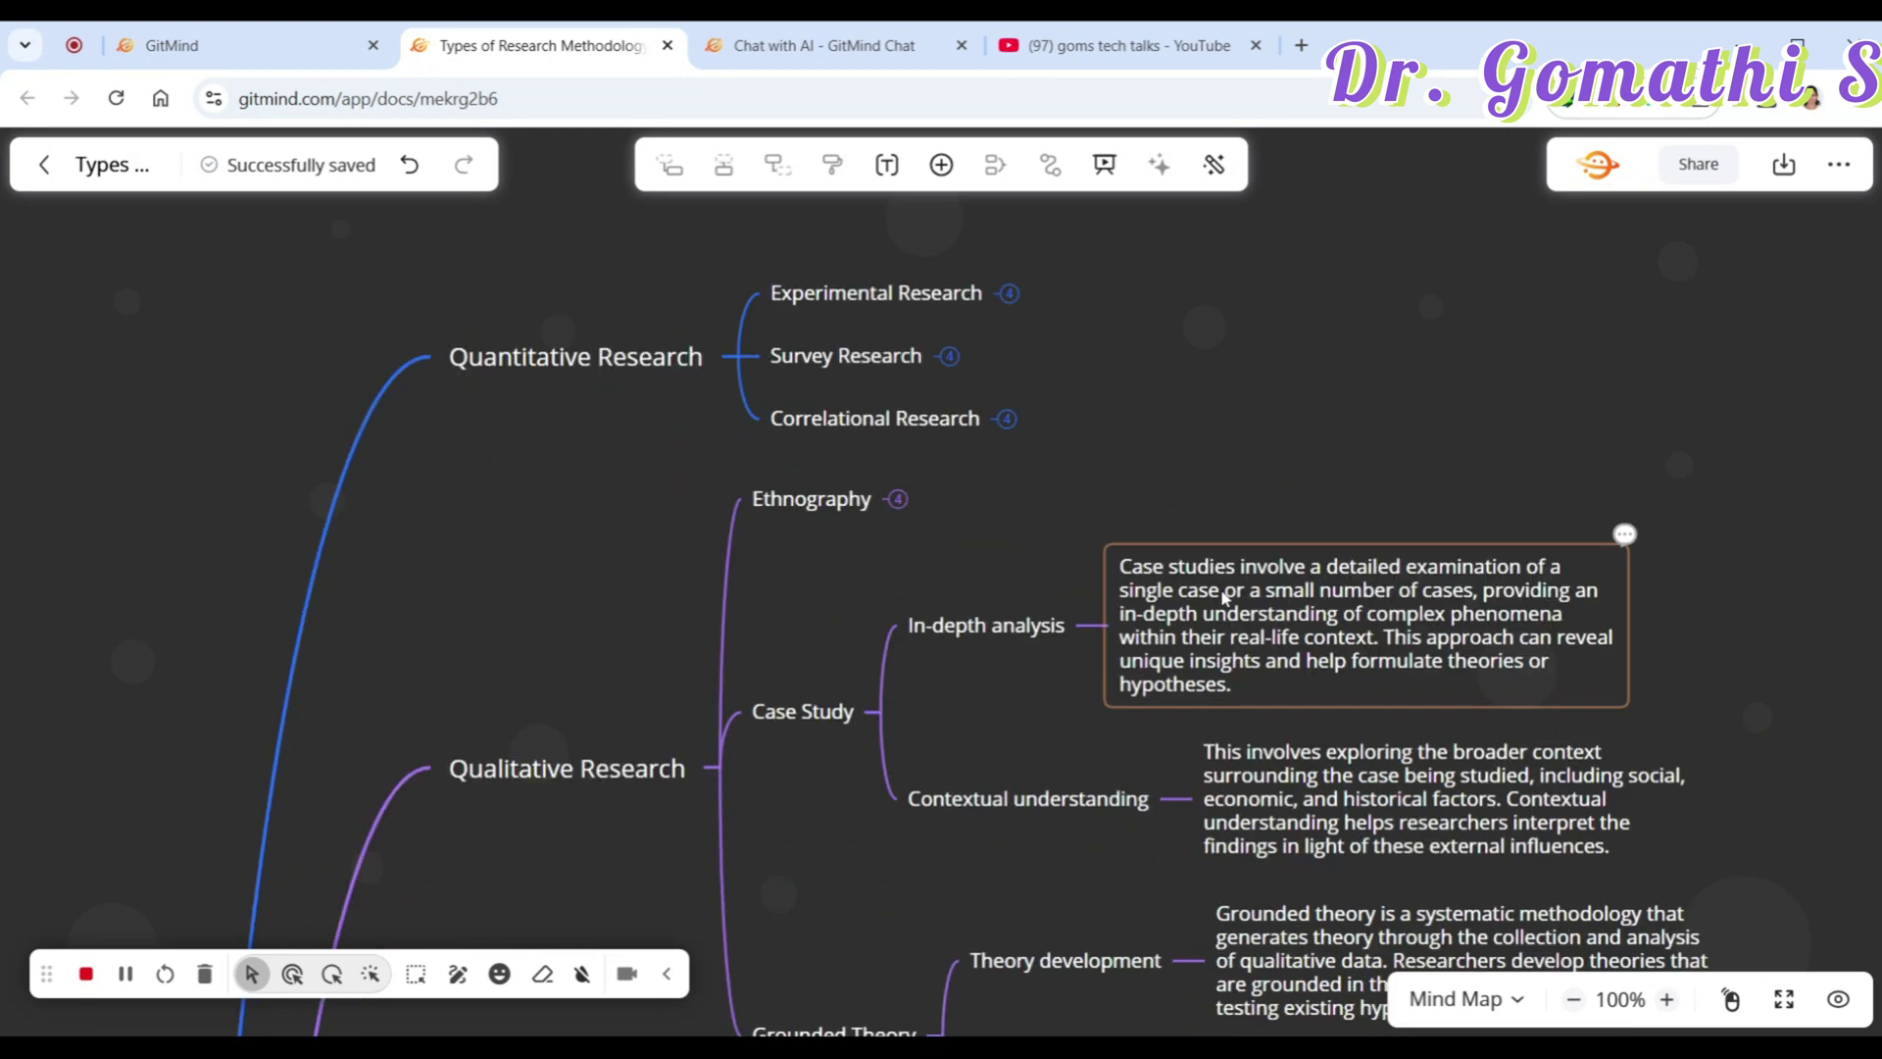
{"action": "scroll", "coordinate": [1021, 537], "scroll_direction": "down", "scroll_amount": 1}
{"action": "left_click", "coordinate": [1090, 502]}
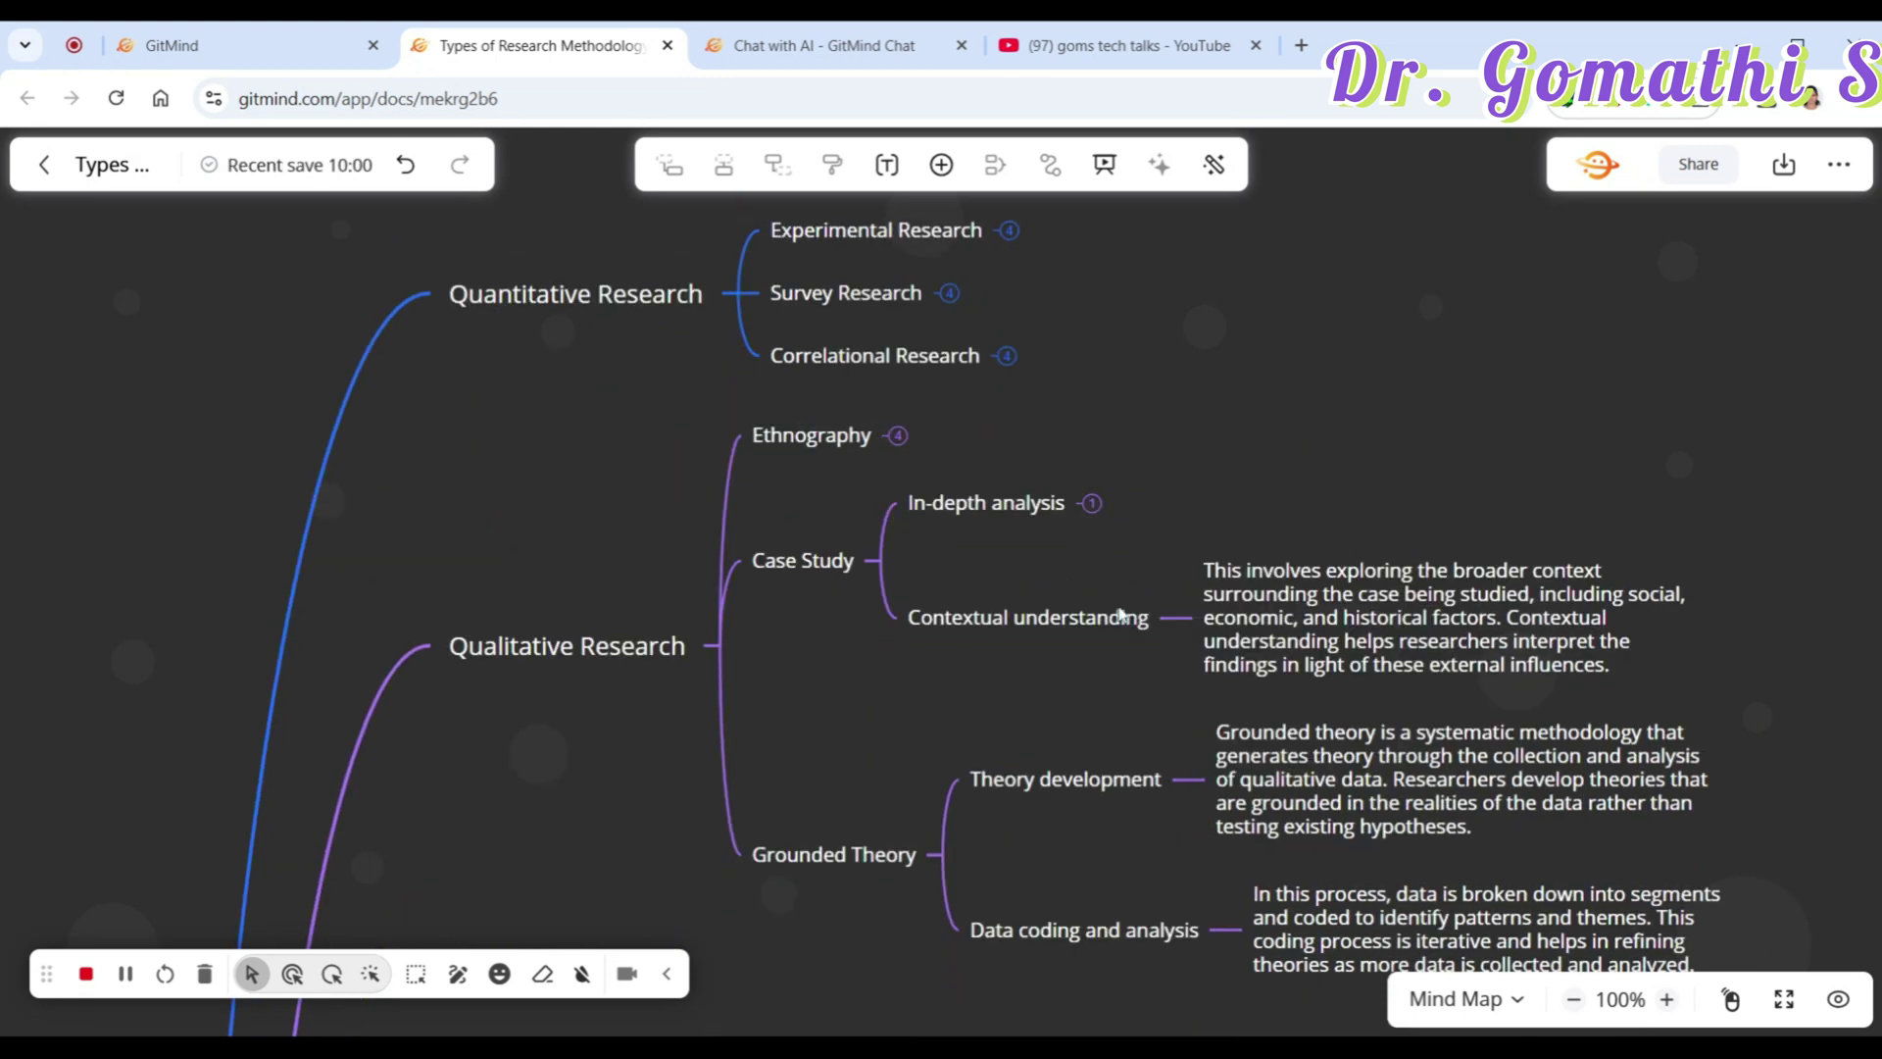
{"action": "left_click", "coordinate": [1176, 620]}
{"action": "left_click", "coordinate": [890, 602]}
{"action": "left_click", "coordinate": [1168, 700]}
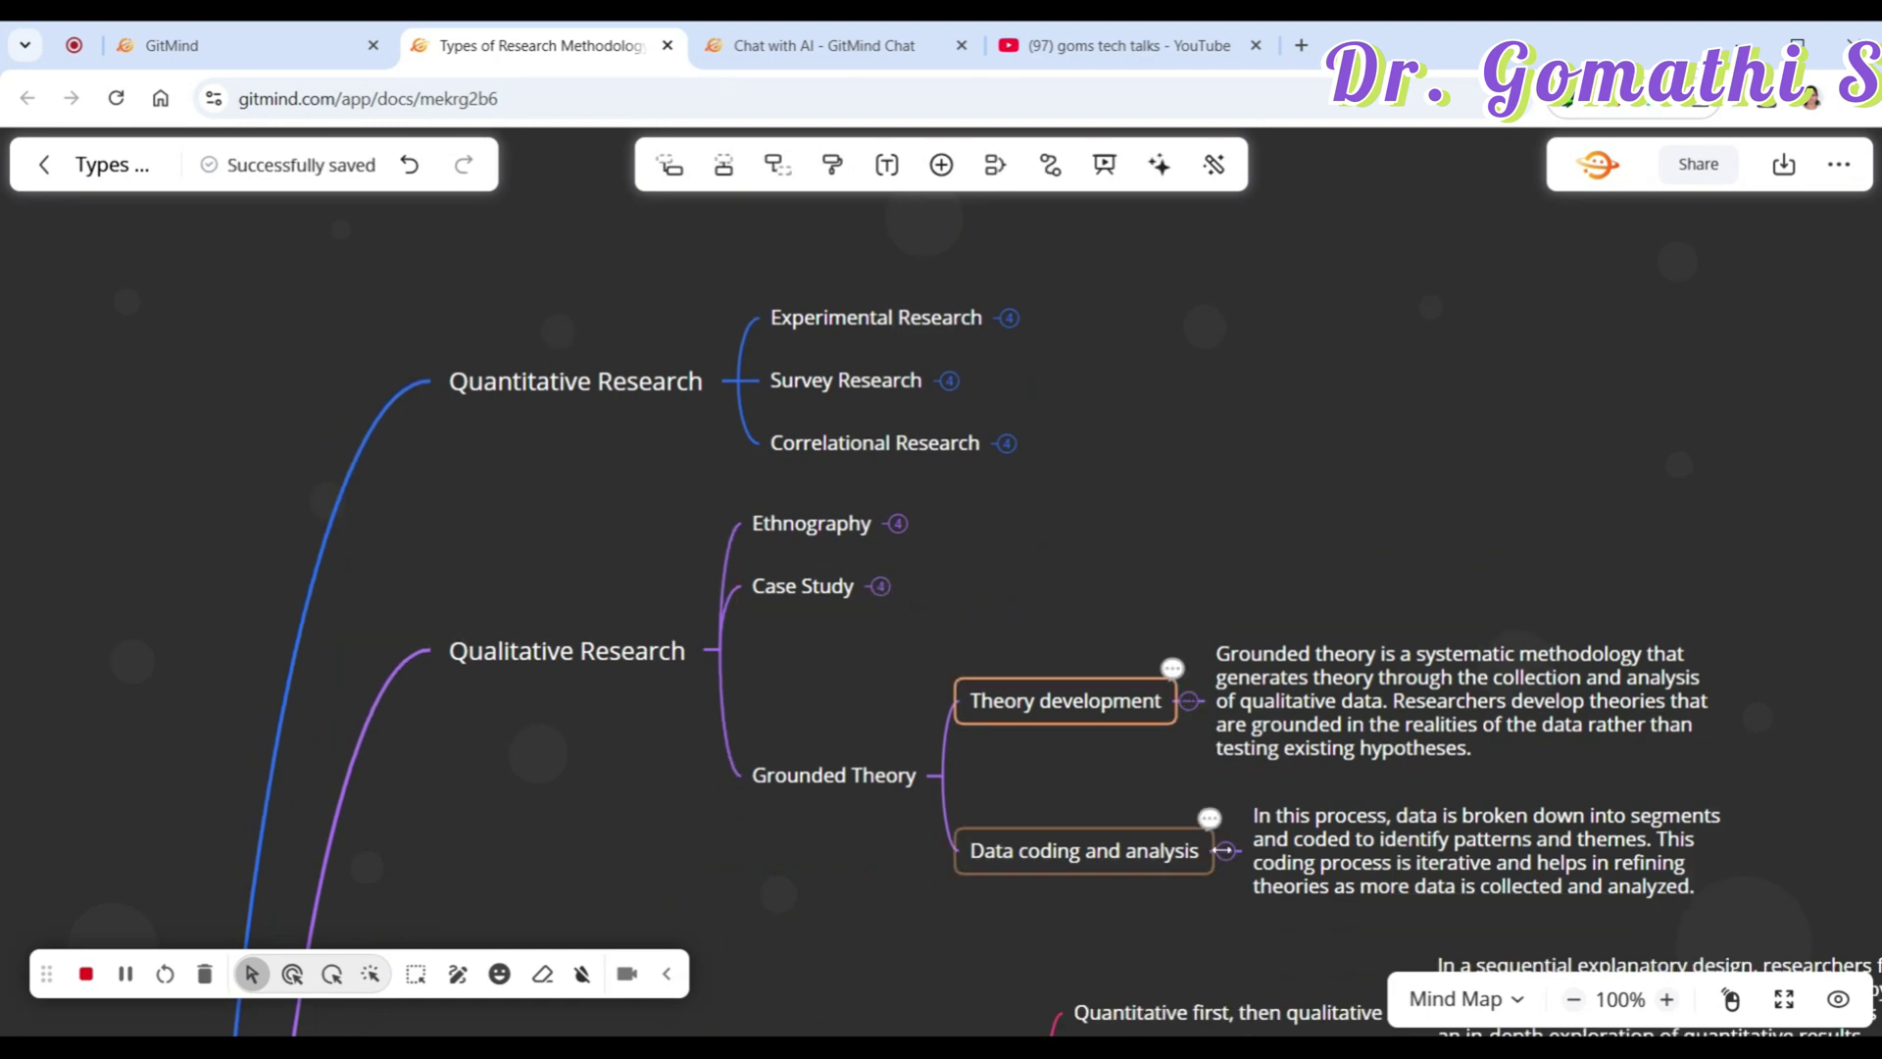
{"action": "left_click", "coordinate": [1222, 850]}
{"action": "left_click", "coordinate": [941, 796]}
Step: Collapse the Sequential Explanatory and Concurrent Triangulation branches with their notes
{"action": "scroll", "coordinate": [1189, 678], "scroll_direction": "down", "scroll_amount": 3}
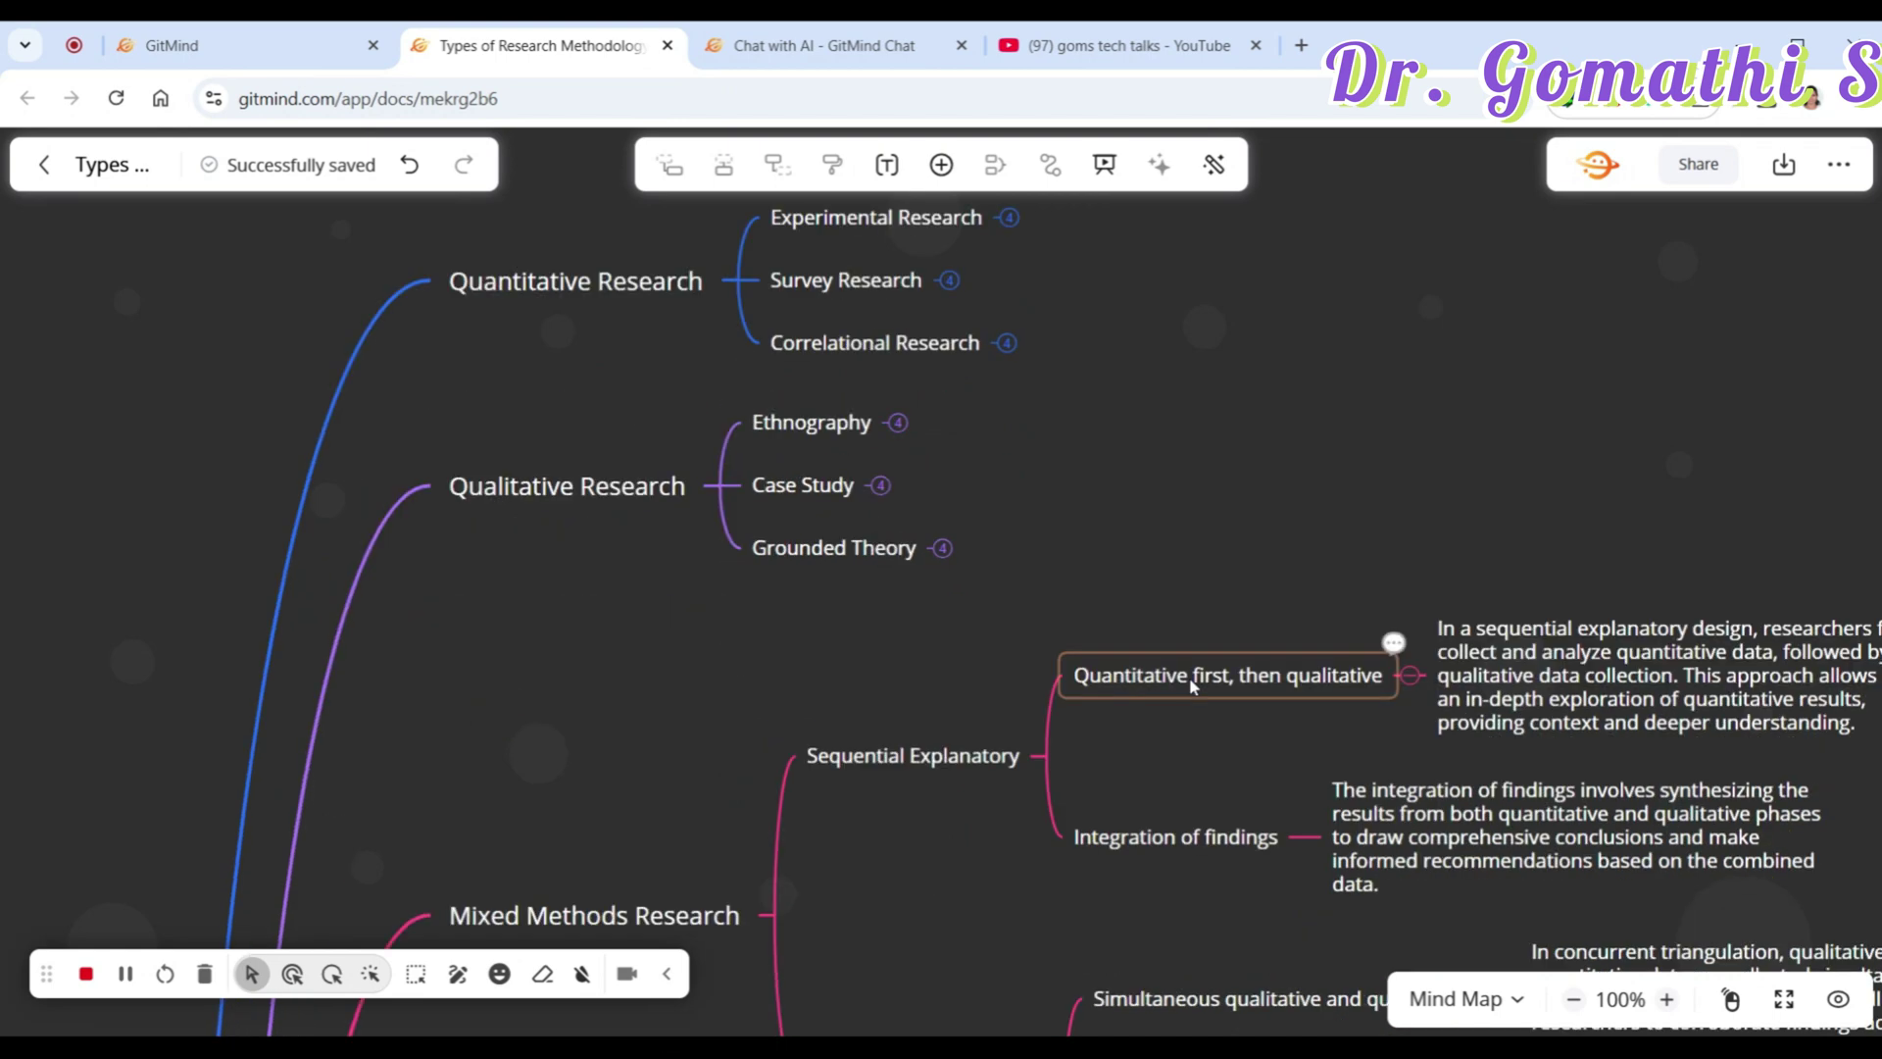
{"action": "left_click", "coordinate": [1411, 677]}
{"action": "left_click", "coordinate": [1308, 789]}
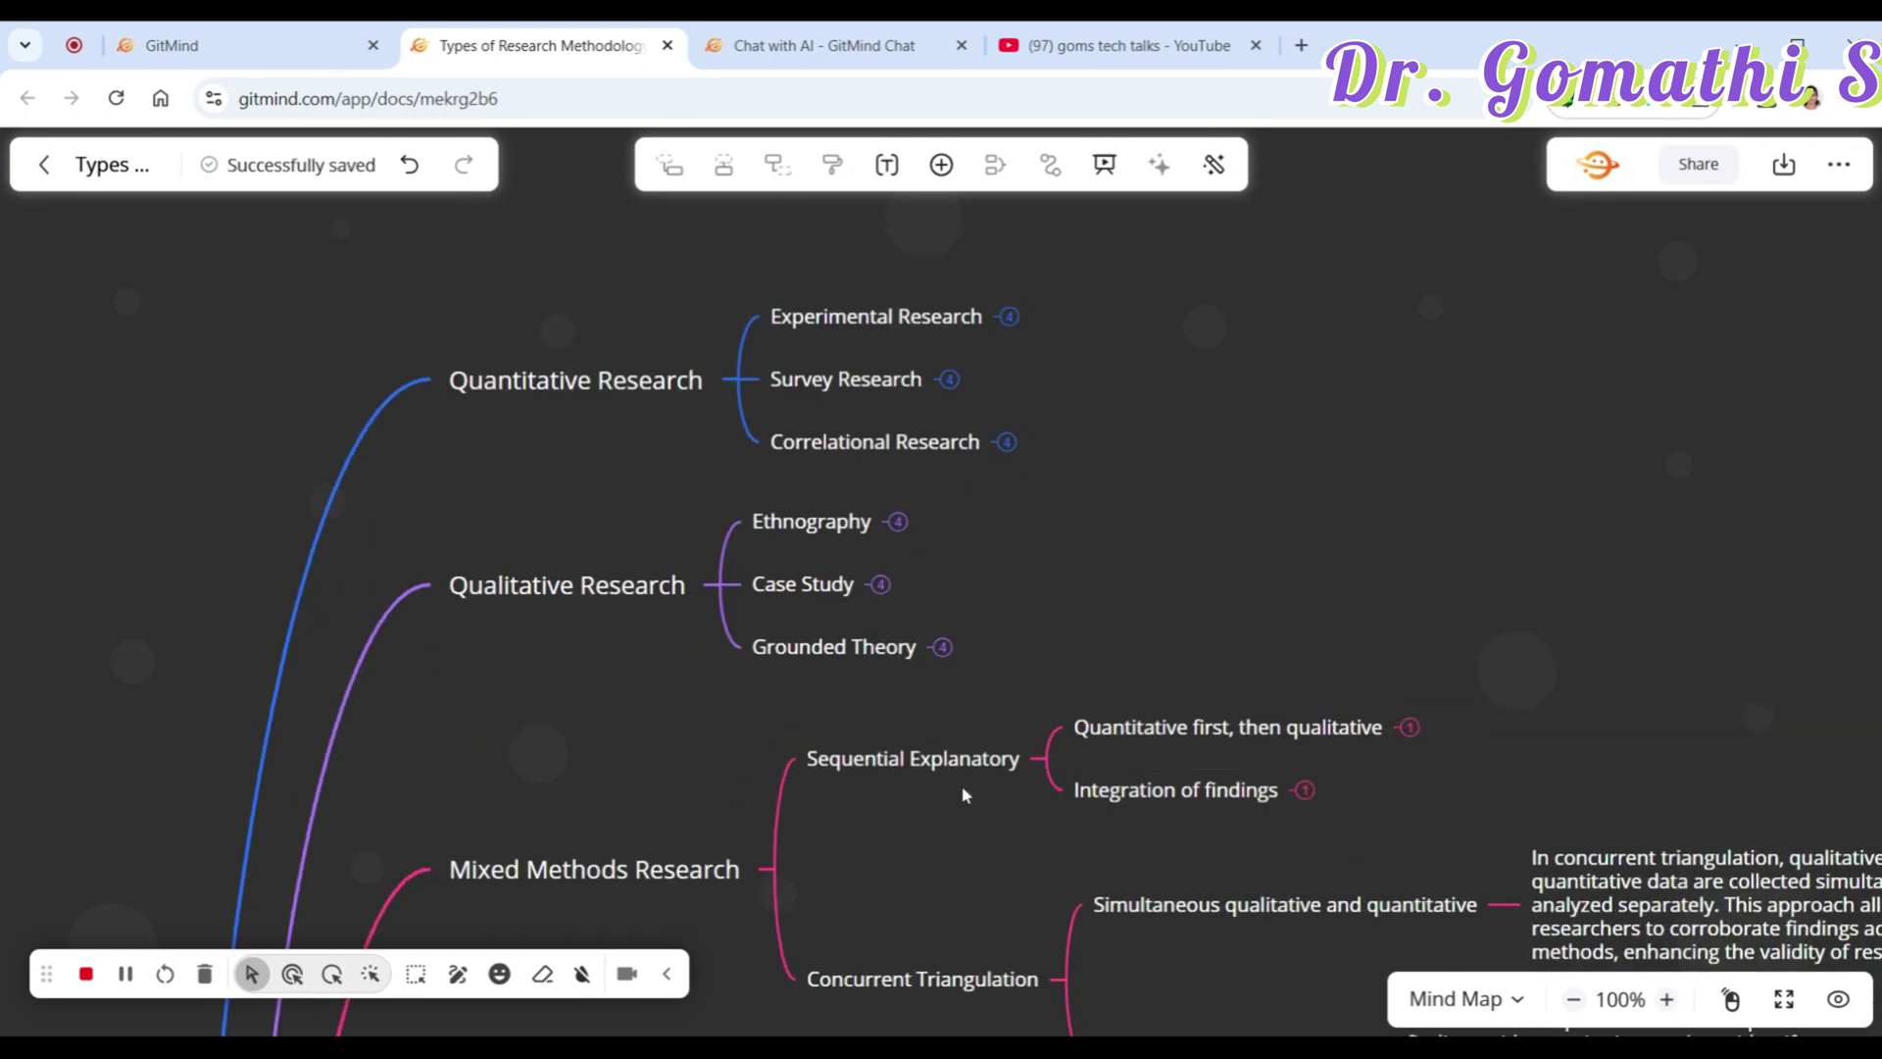
{"action": "left_click", "coordinate": [1045, 760]}
{"action": "scroll", "coordinate": [1176, 735], "scroll_direction": "down", "scroll_amount": 2}
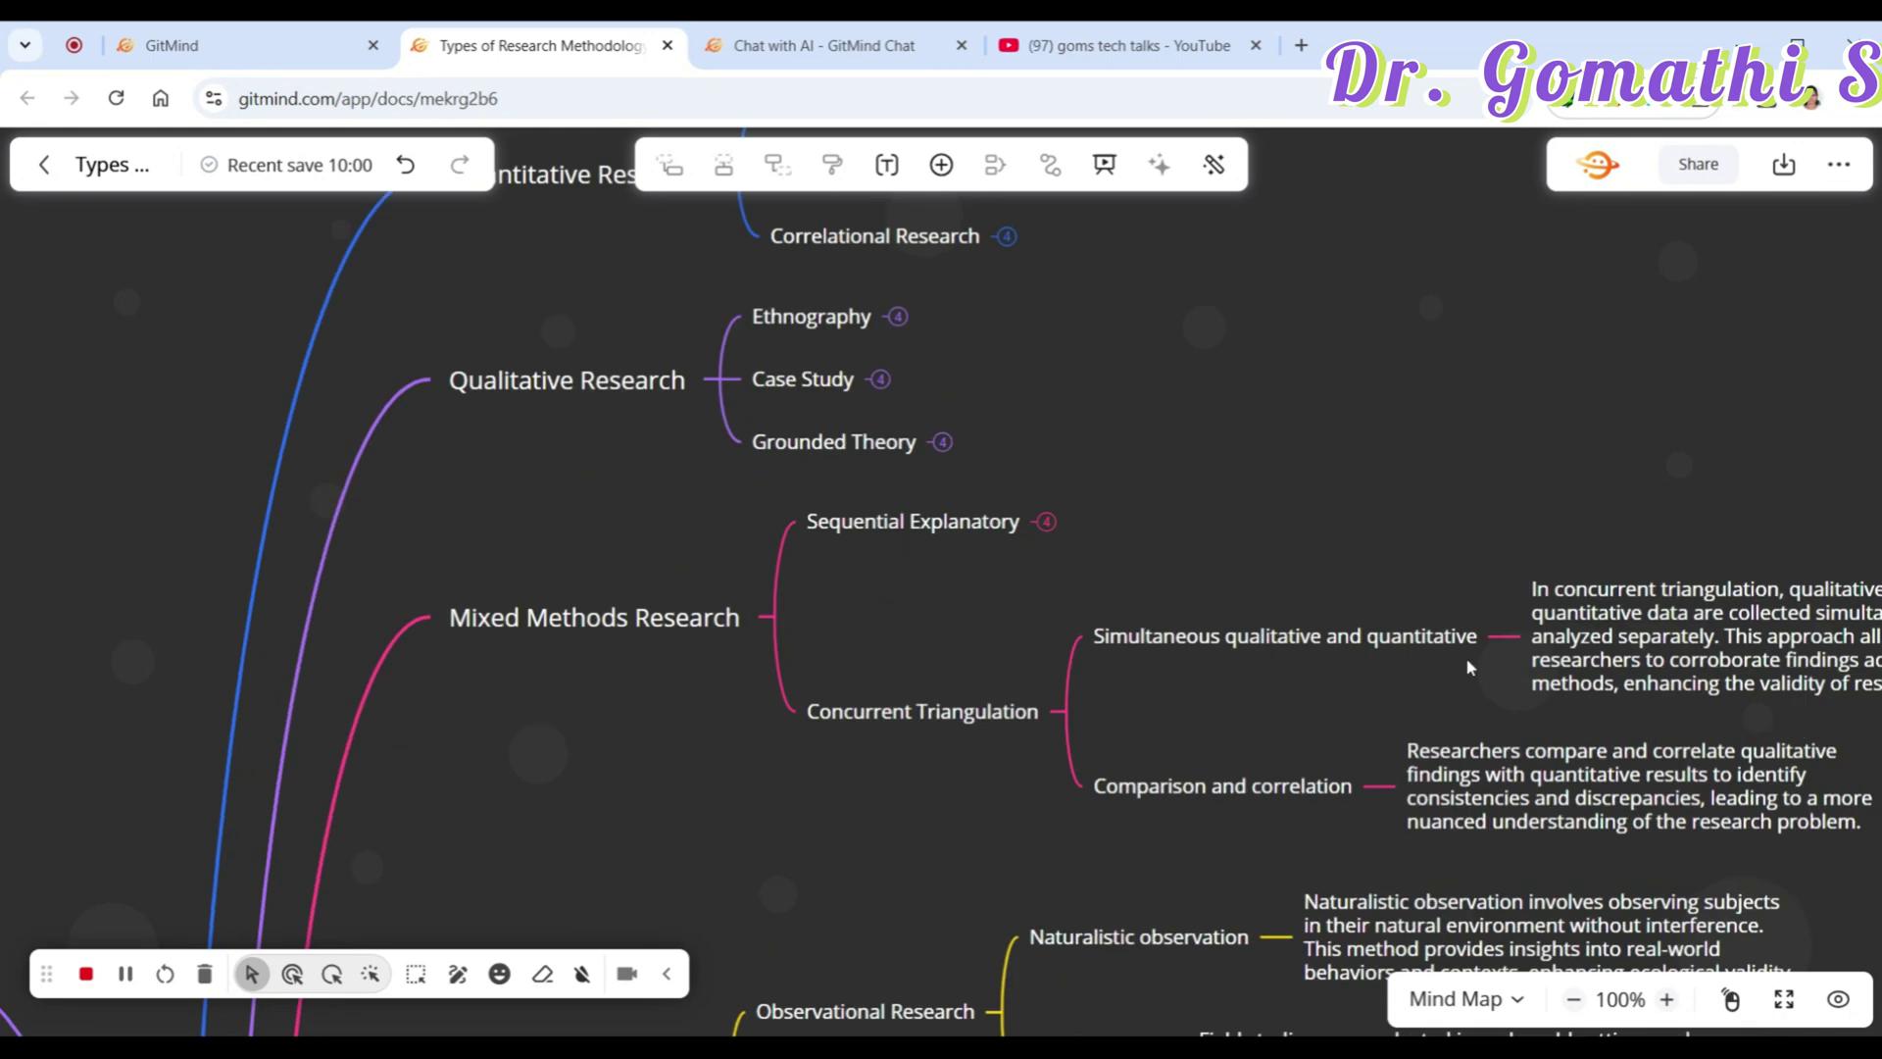
{"action": "left_click", "coordinate": [1496, 636]}
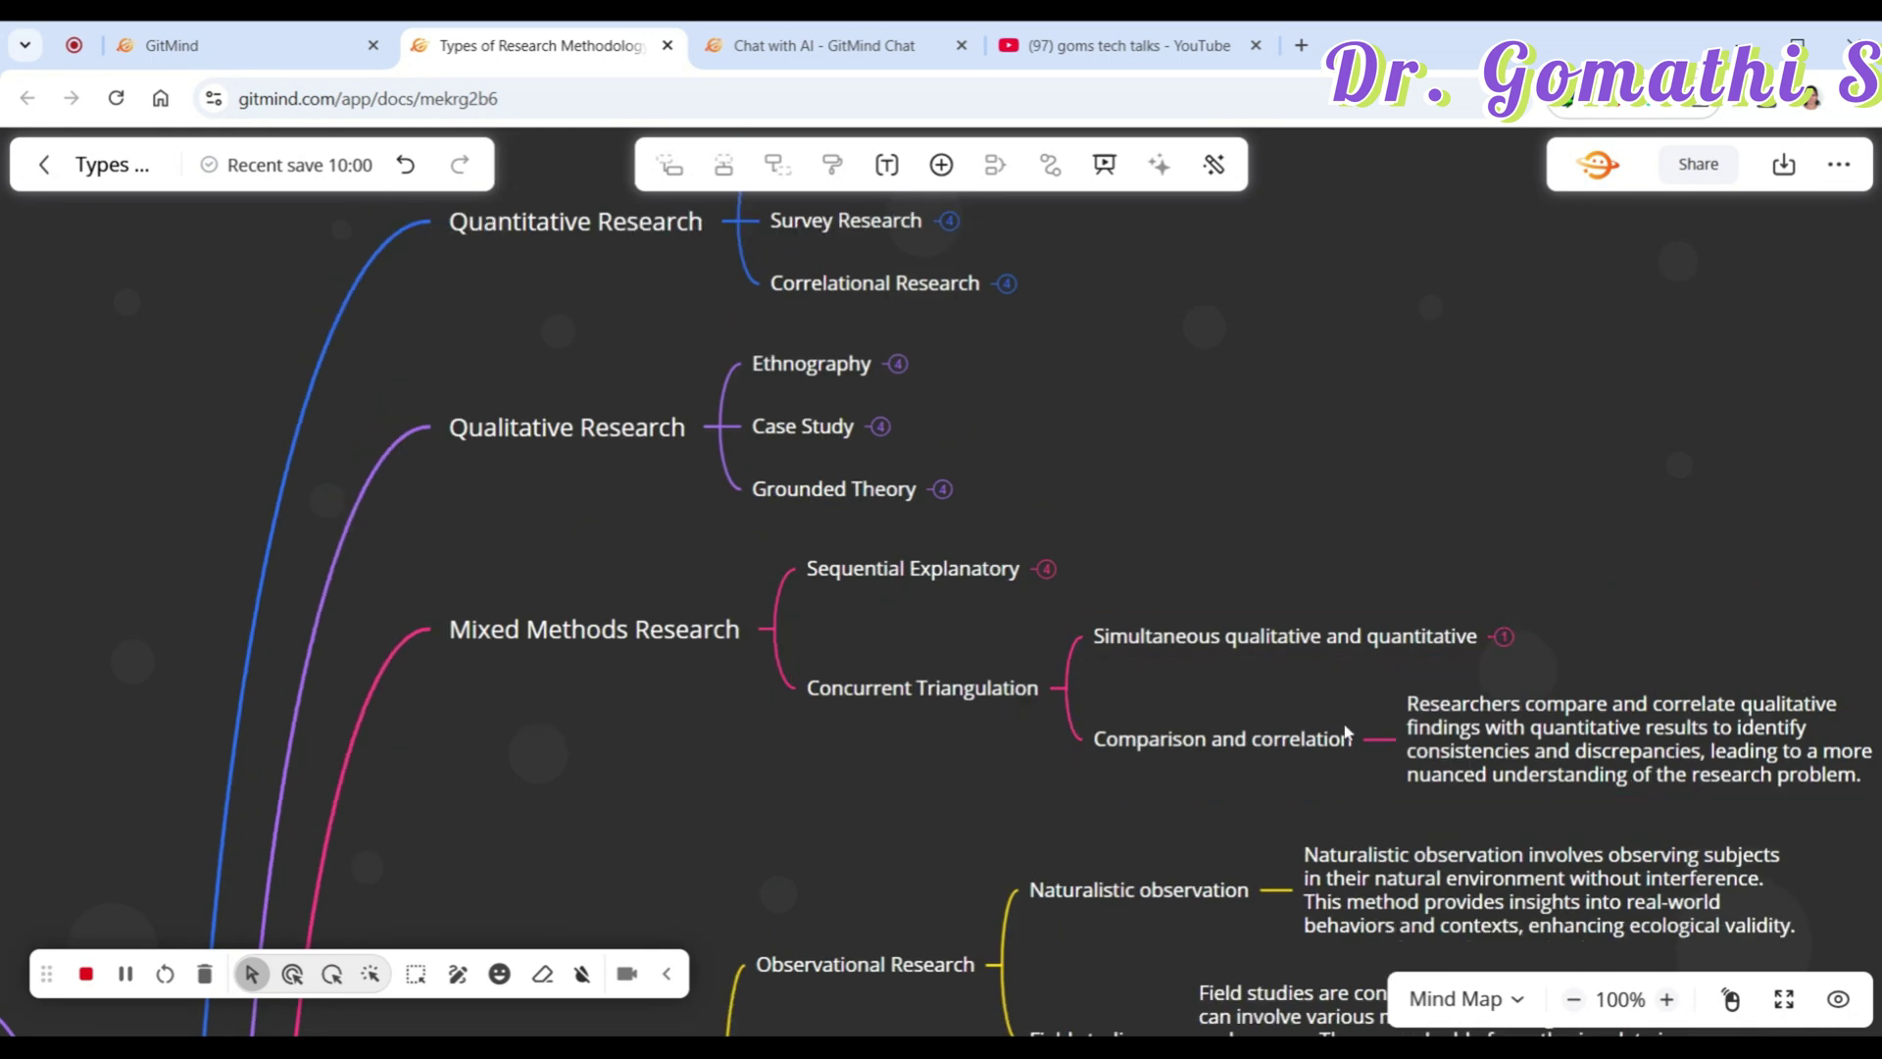
{"action": "left_click", "coordinate": [1377, 740]}
{"action": "left_click", "coordinate": [1065, 708]}
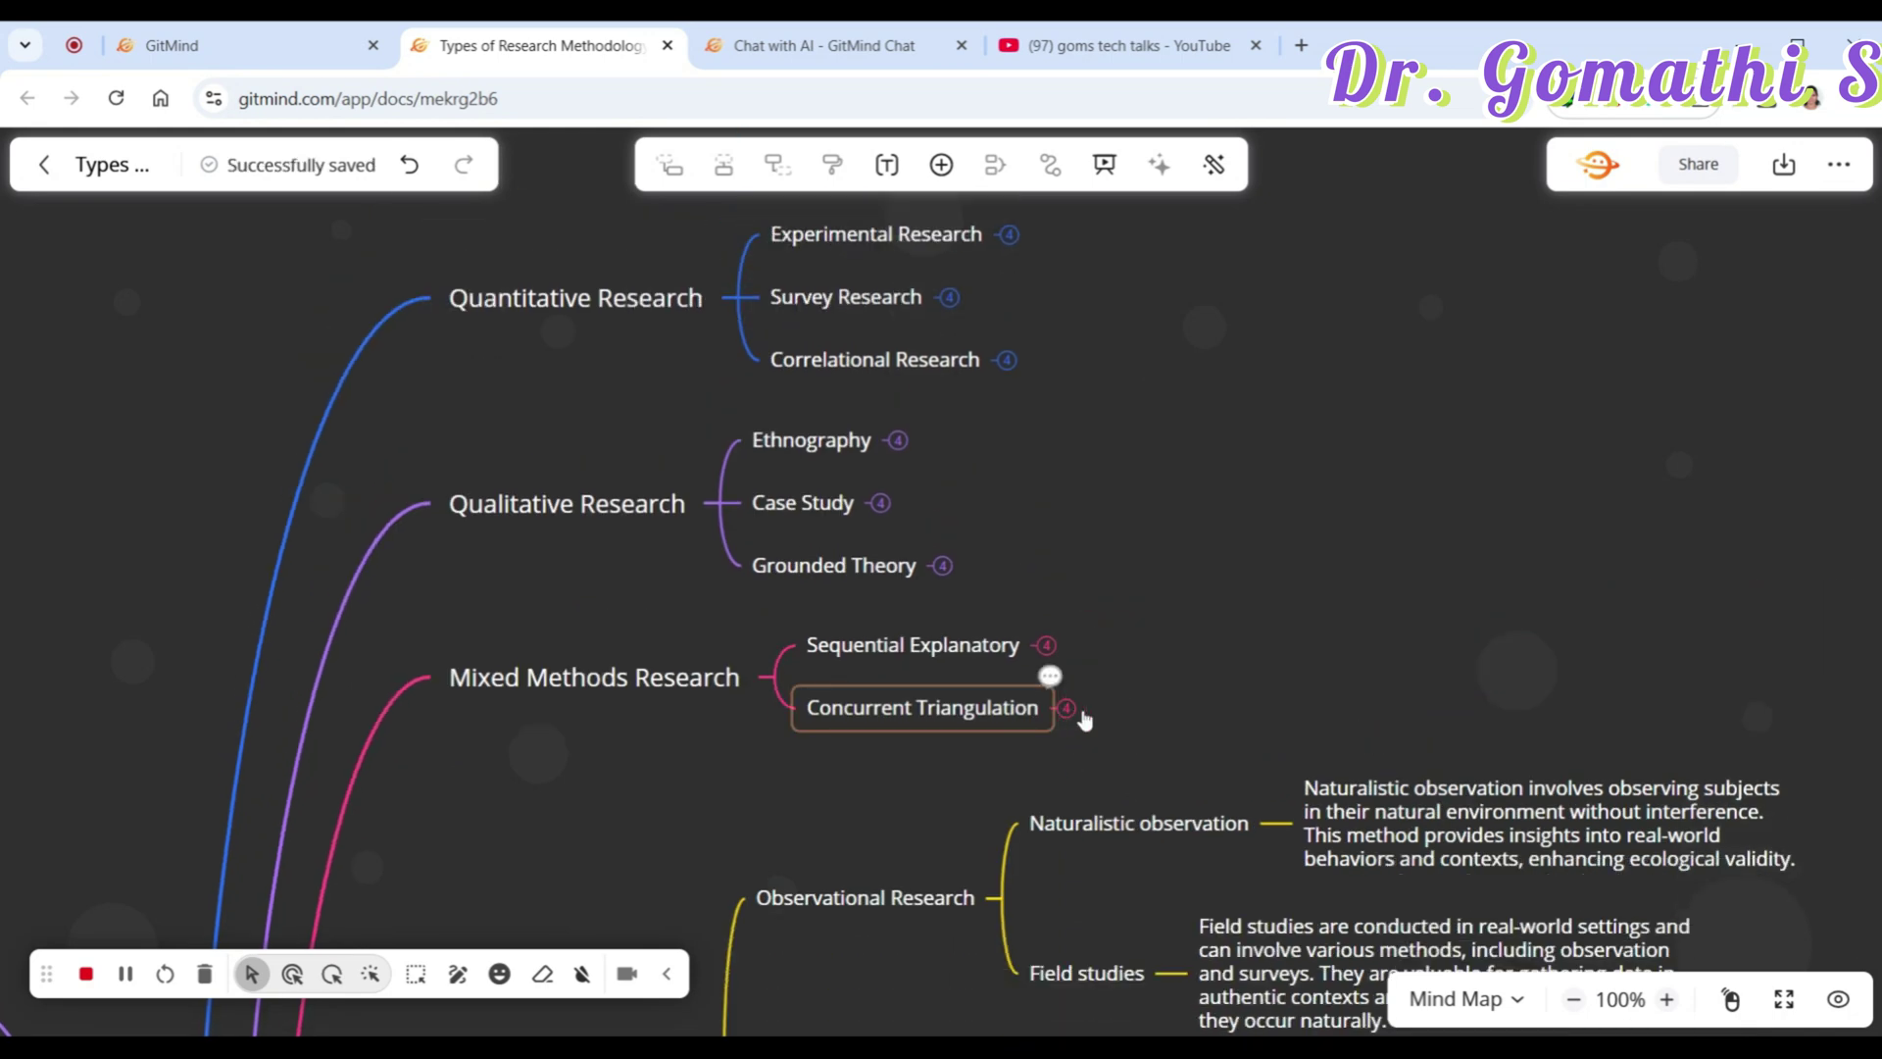
Step: Collapse the Observational Research and Cross-sectional Studies branches with their notes
{"action": "scroll", "coordinate": [1084, 721], "scroll_direction": "down", "scroll_amount": 2}
{"action": "left_click", "coordinate": [1276, 578]}
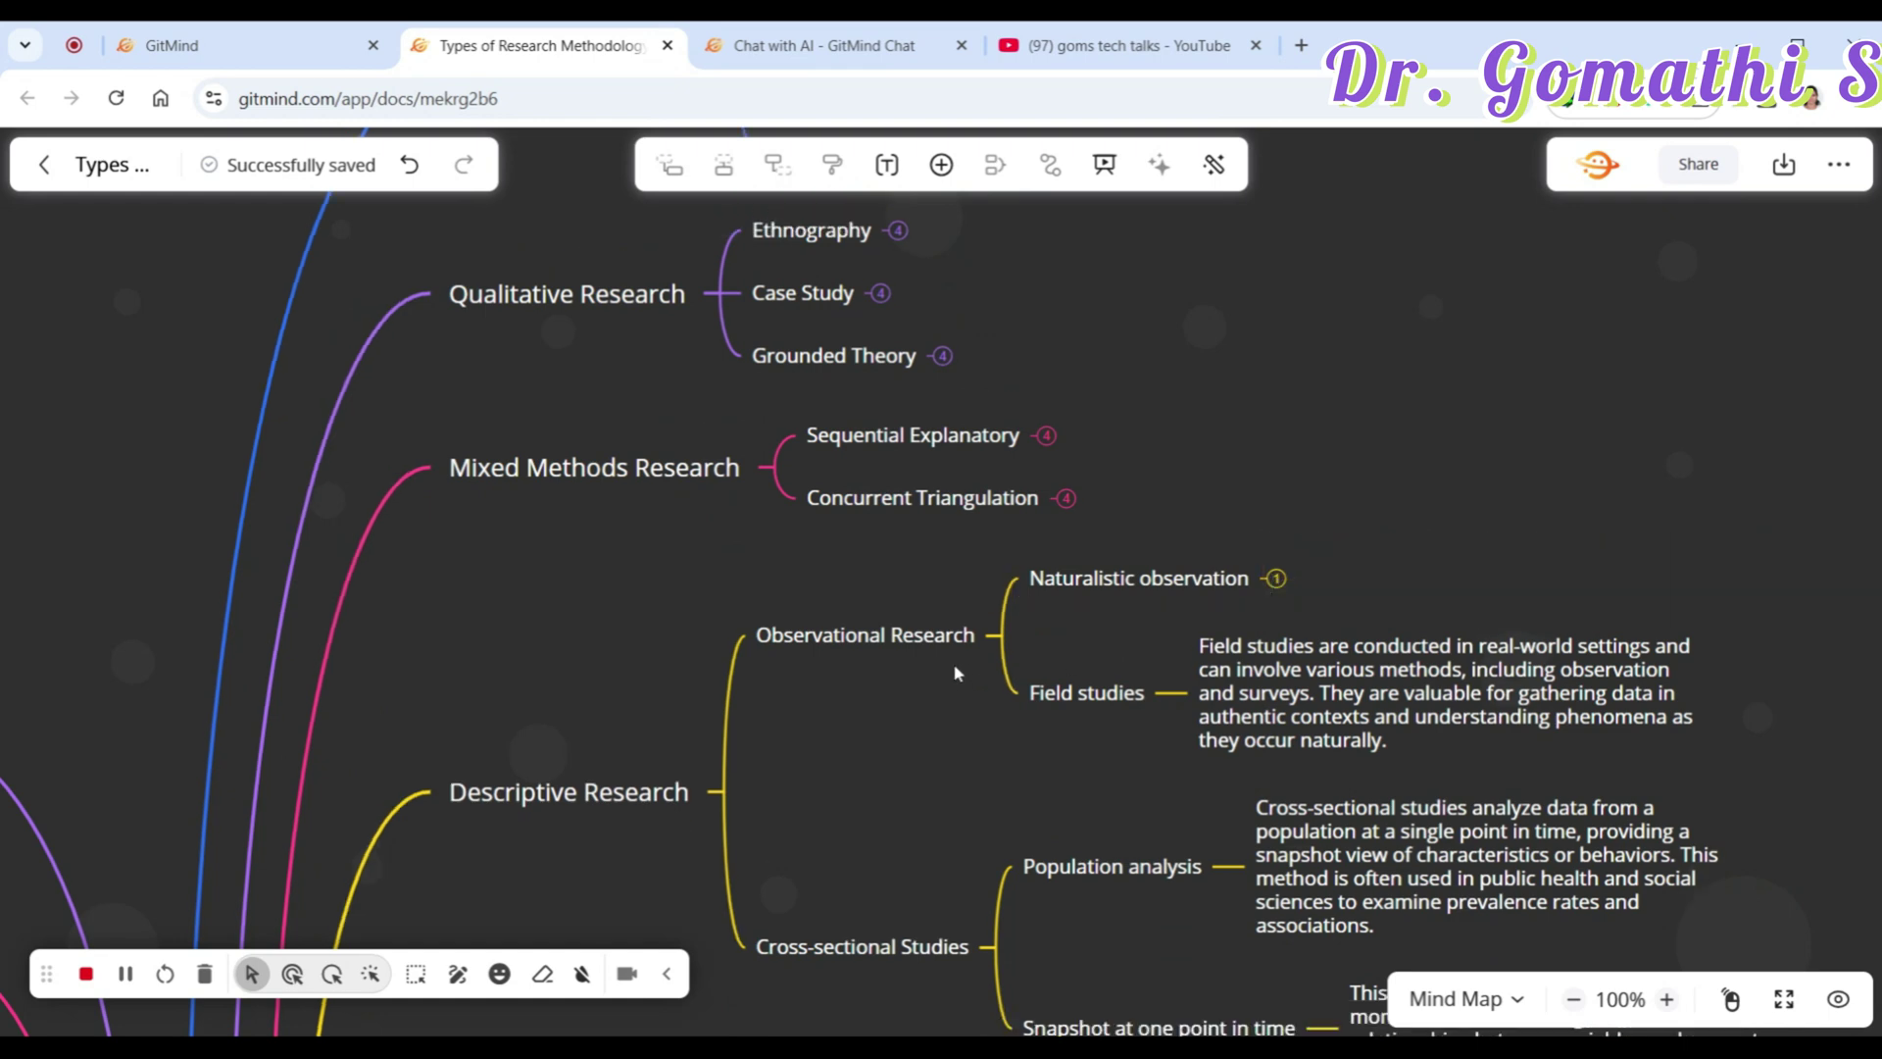
{"action": "left_click", "coordinate": [1170, 693]}
{"action": "left_click", "coordinate": [1001, 662]}
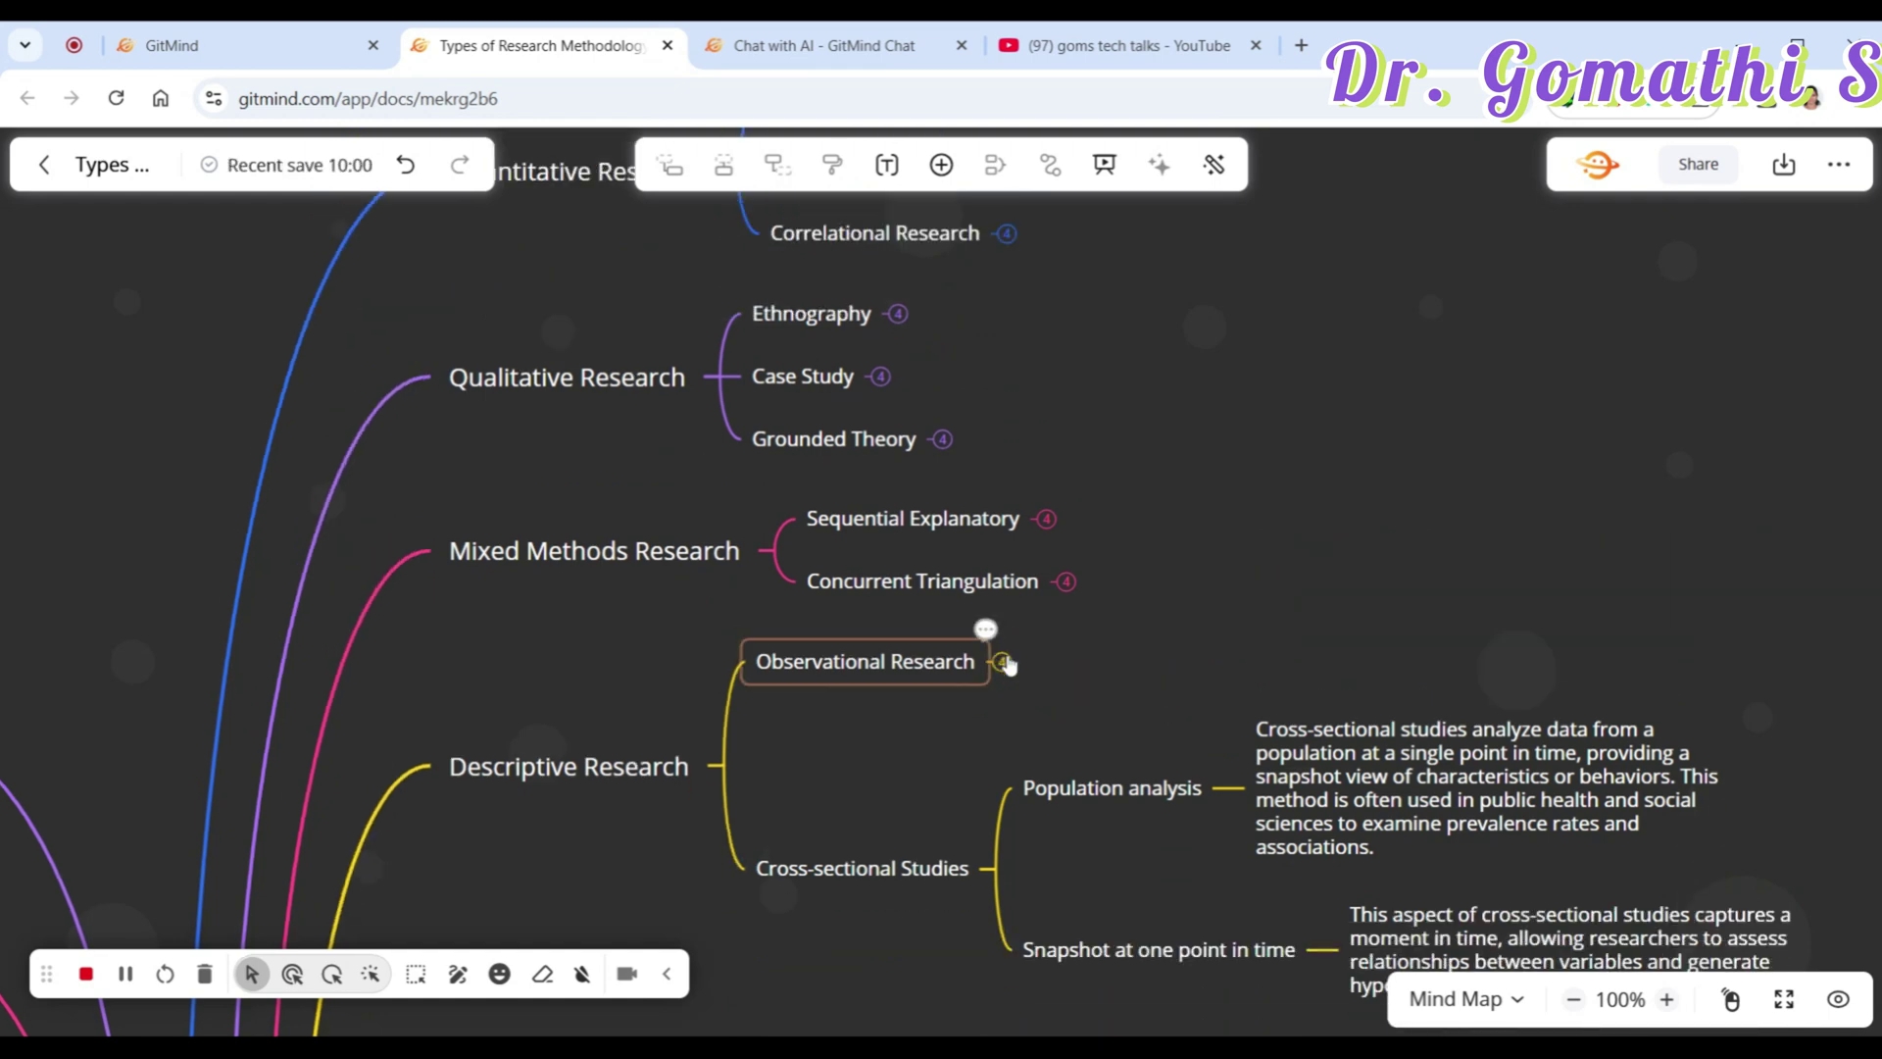
{"action": "scroll", "coordinate": [1303, 672], "scroll_direction": "down", "scroll_amount": 2}
{"action": "left_click", "coordinate": [1225, 544]}
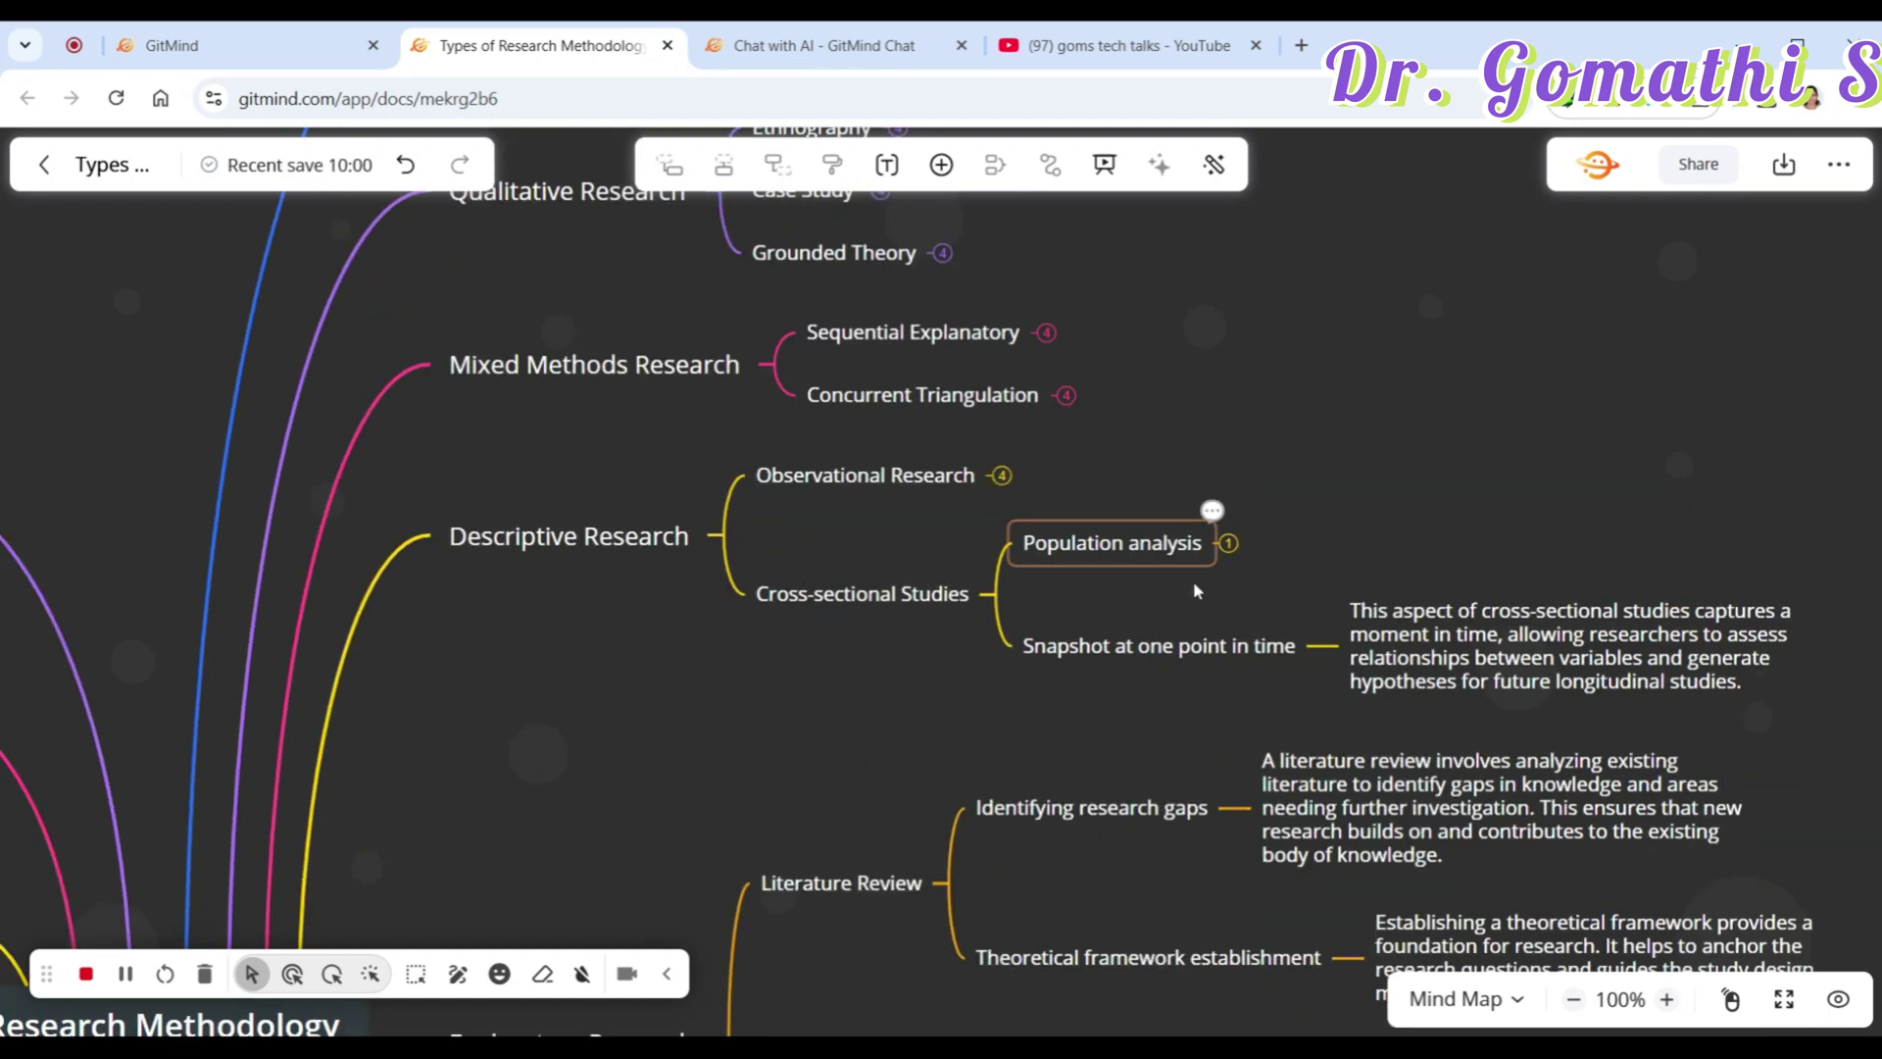
{"action": "left_click", "coordinate": [1324, 647]}
{"action": "left_click", "coordinate": [869, 617]}
{"action": "left_click", "coordinate": [994, 630]}
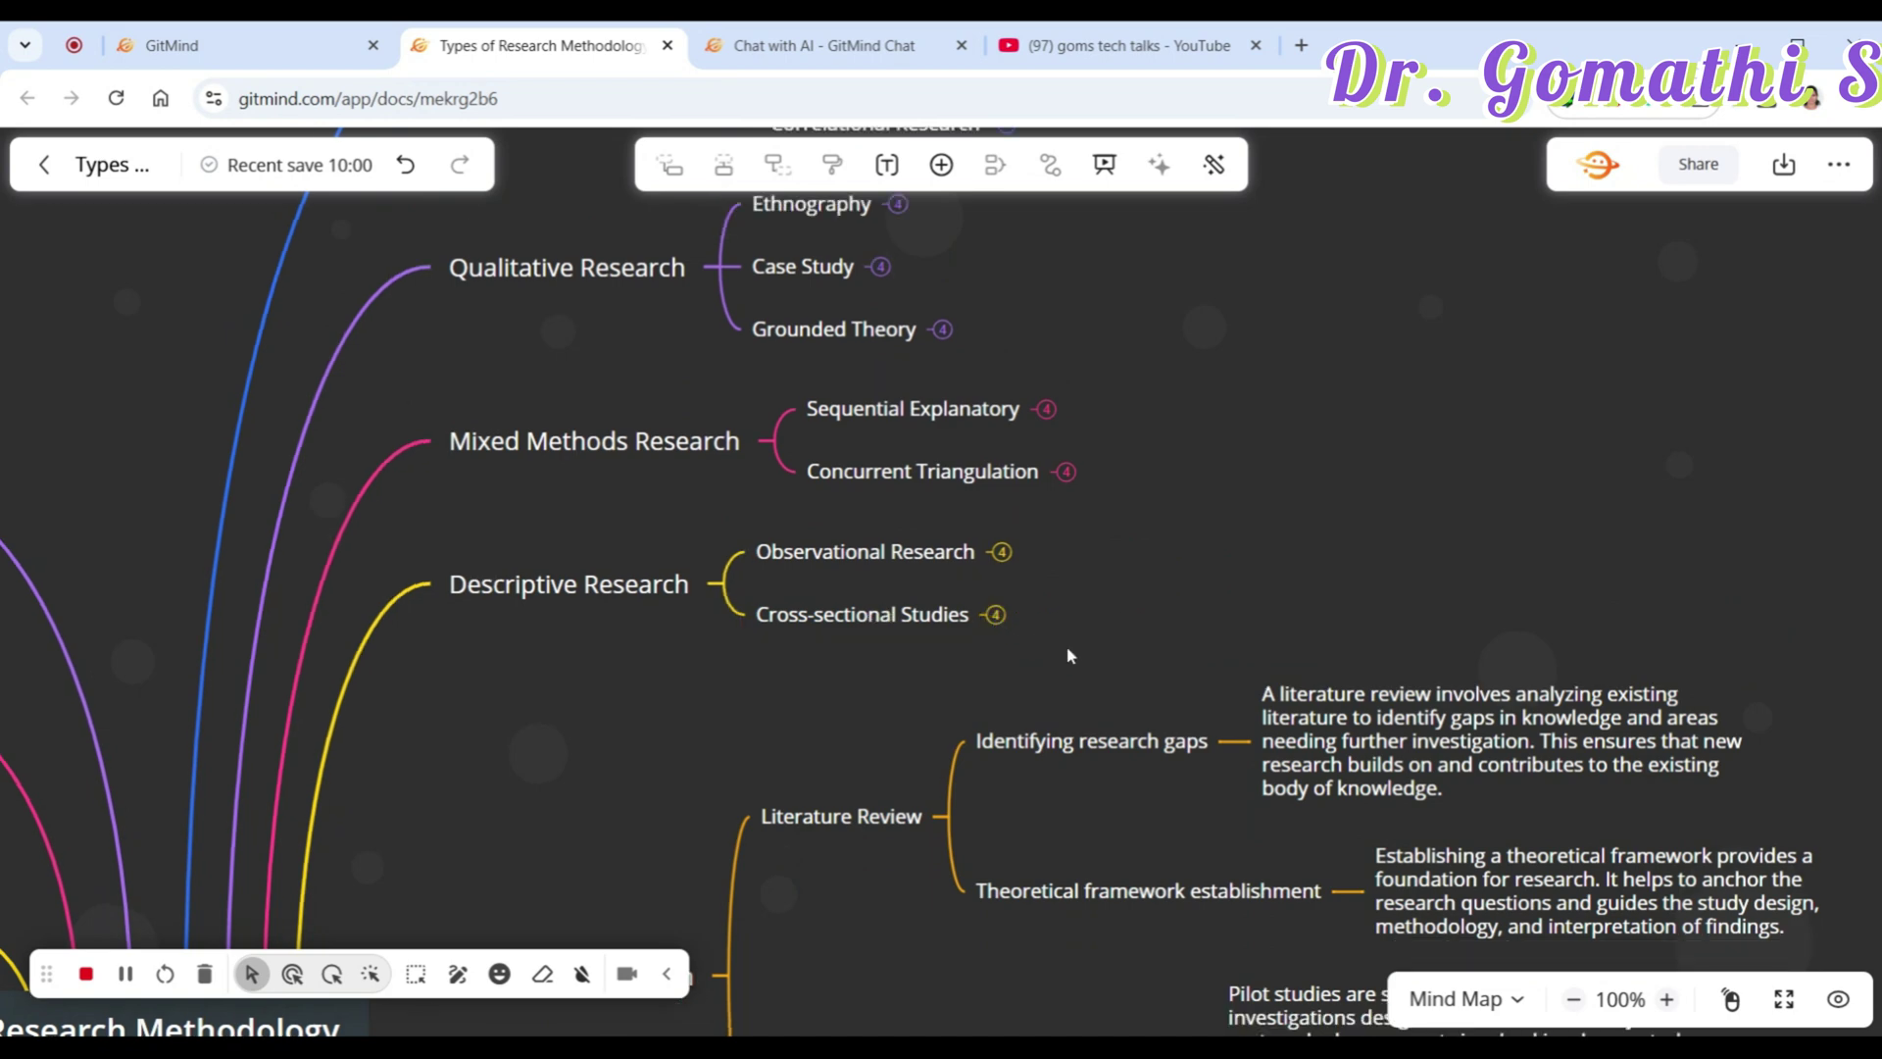
Step: Collapse the Literature Review and Pilot Studies branches with their notes
{"action": "scroll", "coordinate": [1037, 631], "scroll_direction": "down", "scroll_amount": 2}
{"action": "left_click", "coordinate": [1236, 498]}
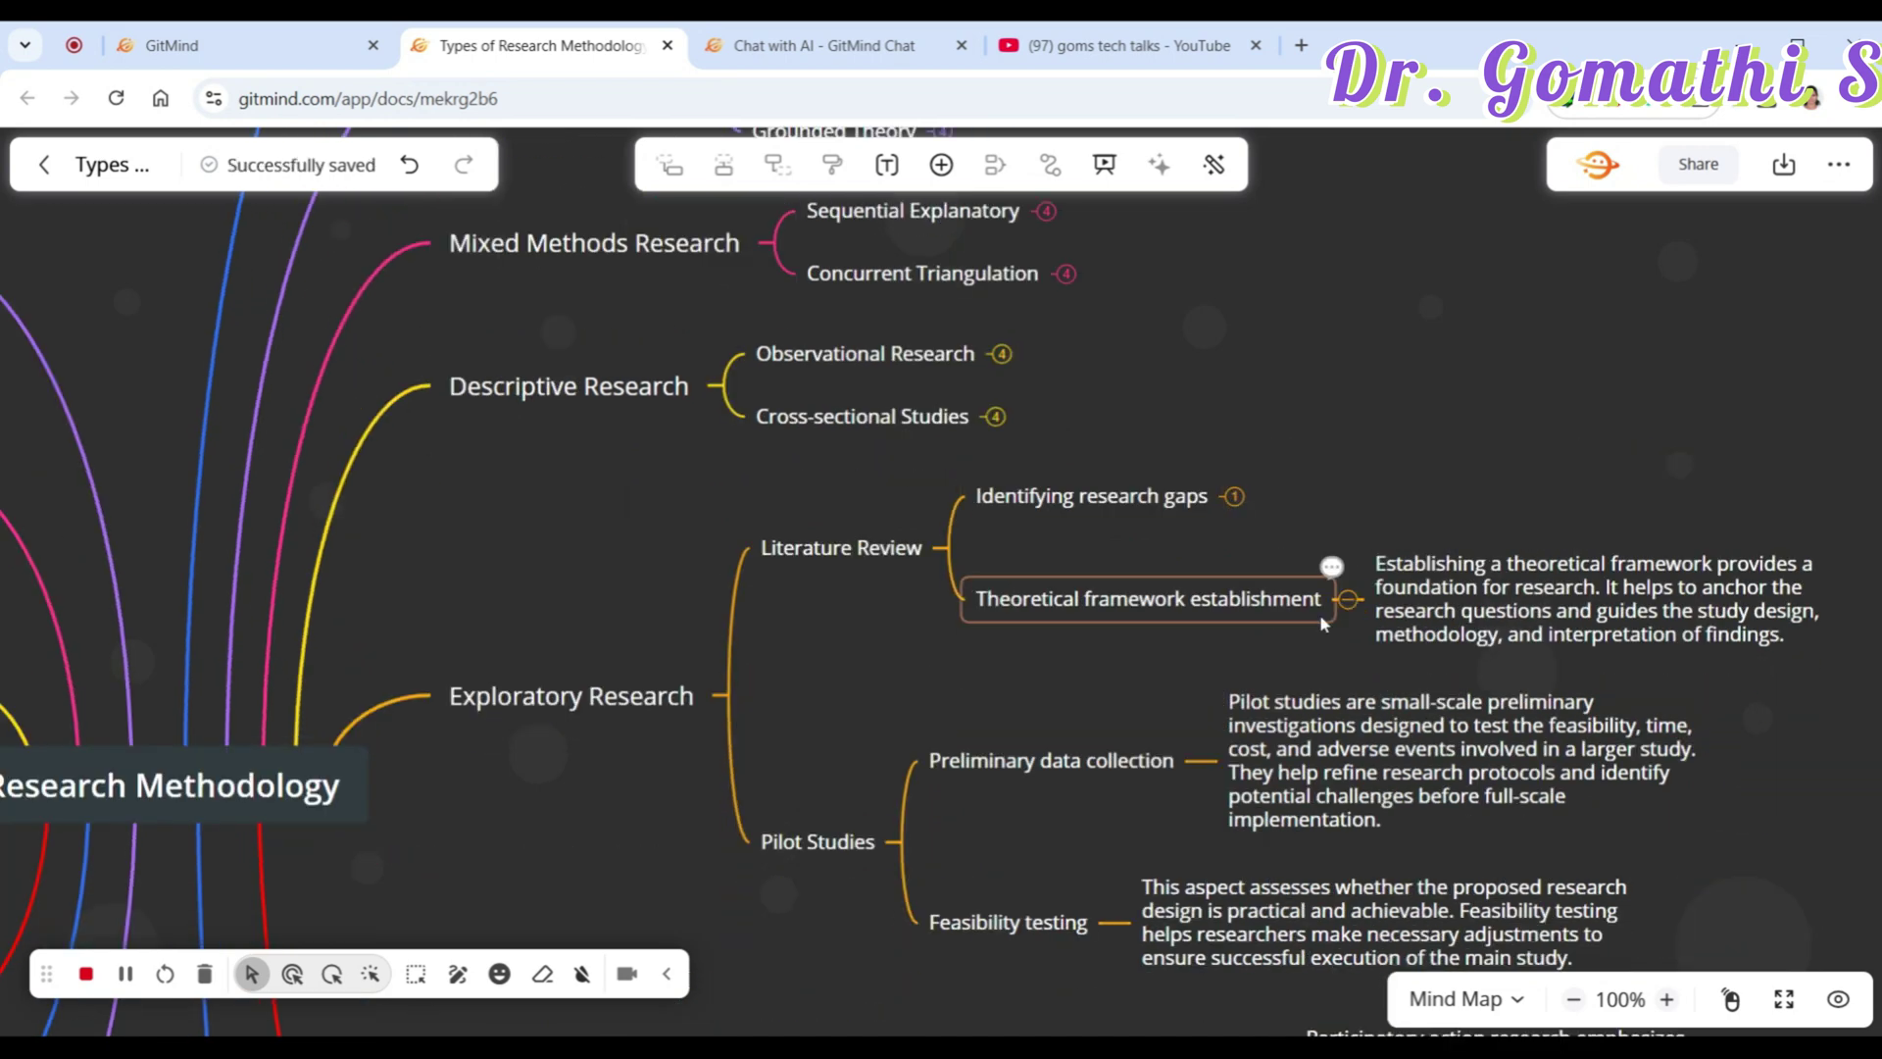
{"action": "left_click", "coordinate": [1341, 599]}
{"action": "left_click", "coordinate": [948, 571]}
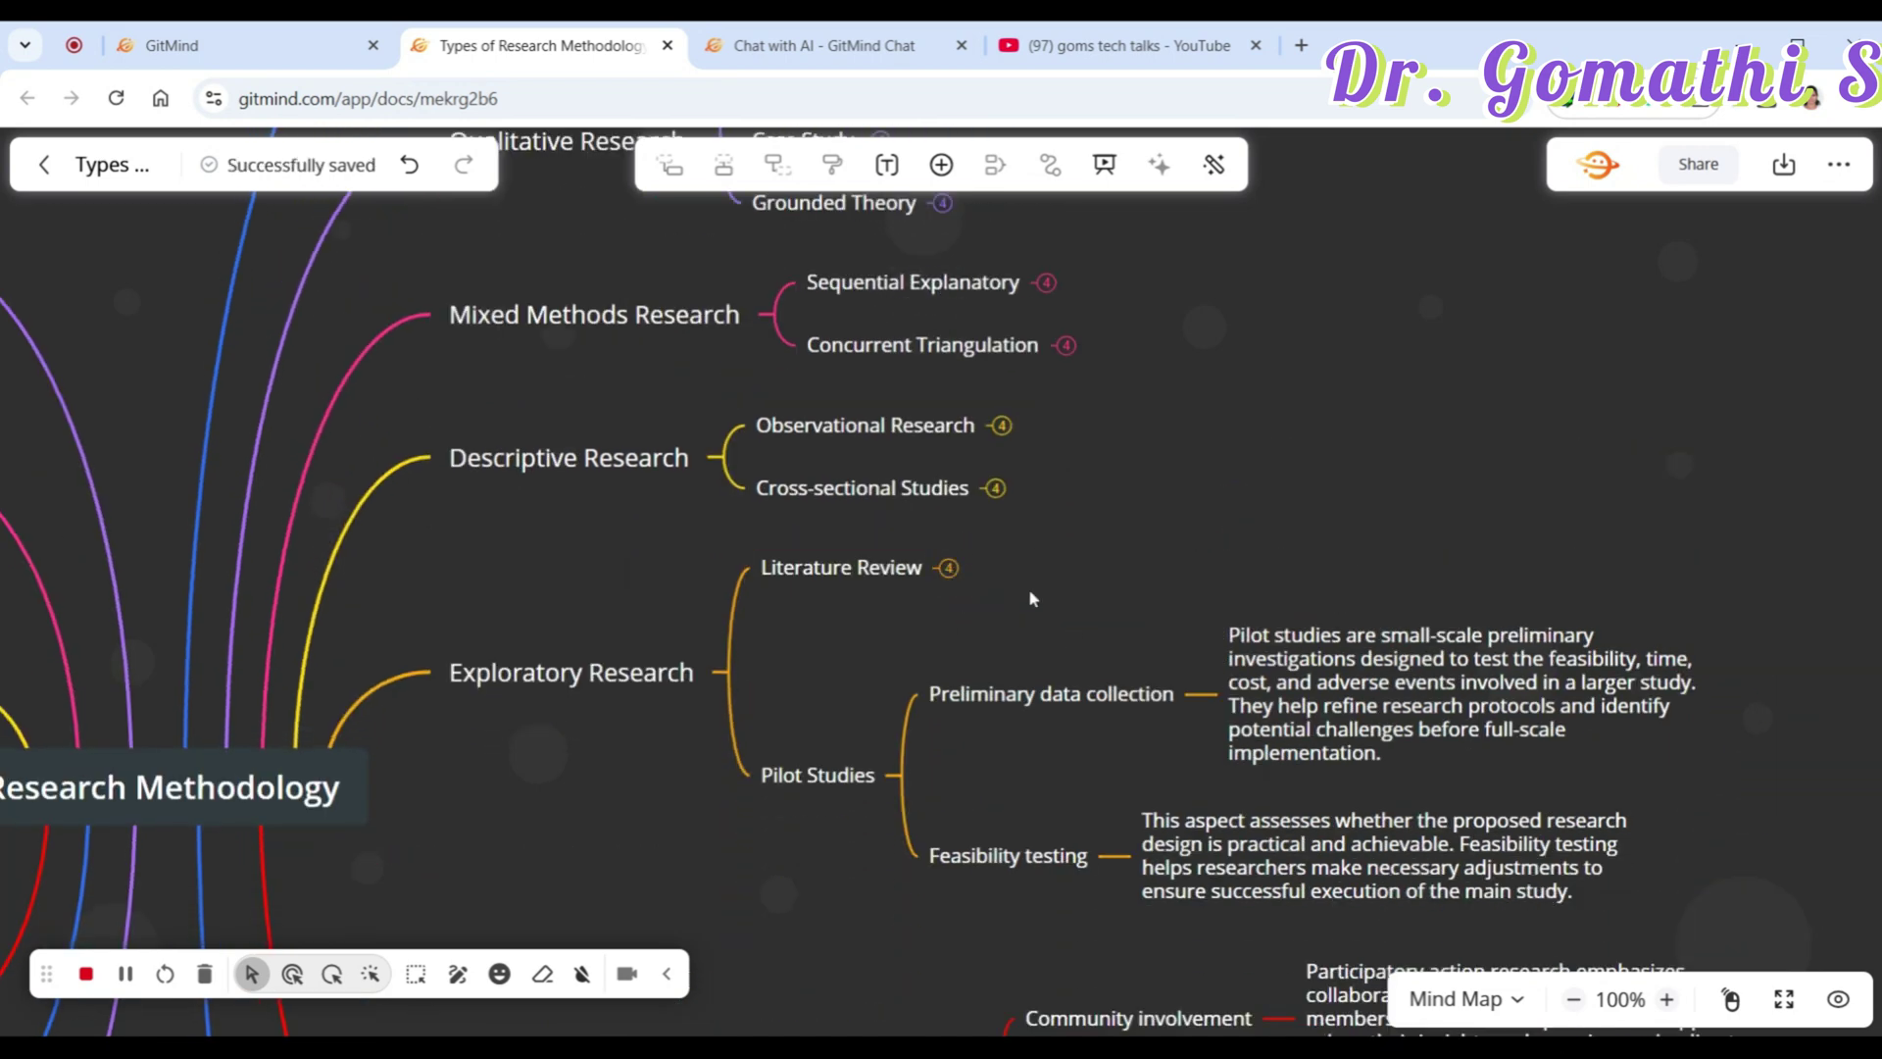
{"action": "scroll", "coordinate": [1029, 588], "scroll_direction": "down", "scroll_amount": 1}
{"action": "left_click", "coordinate": [1184, 539]}
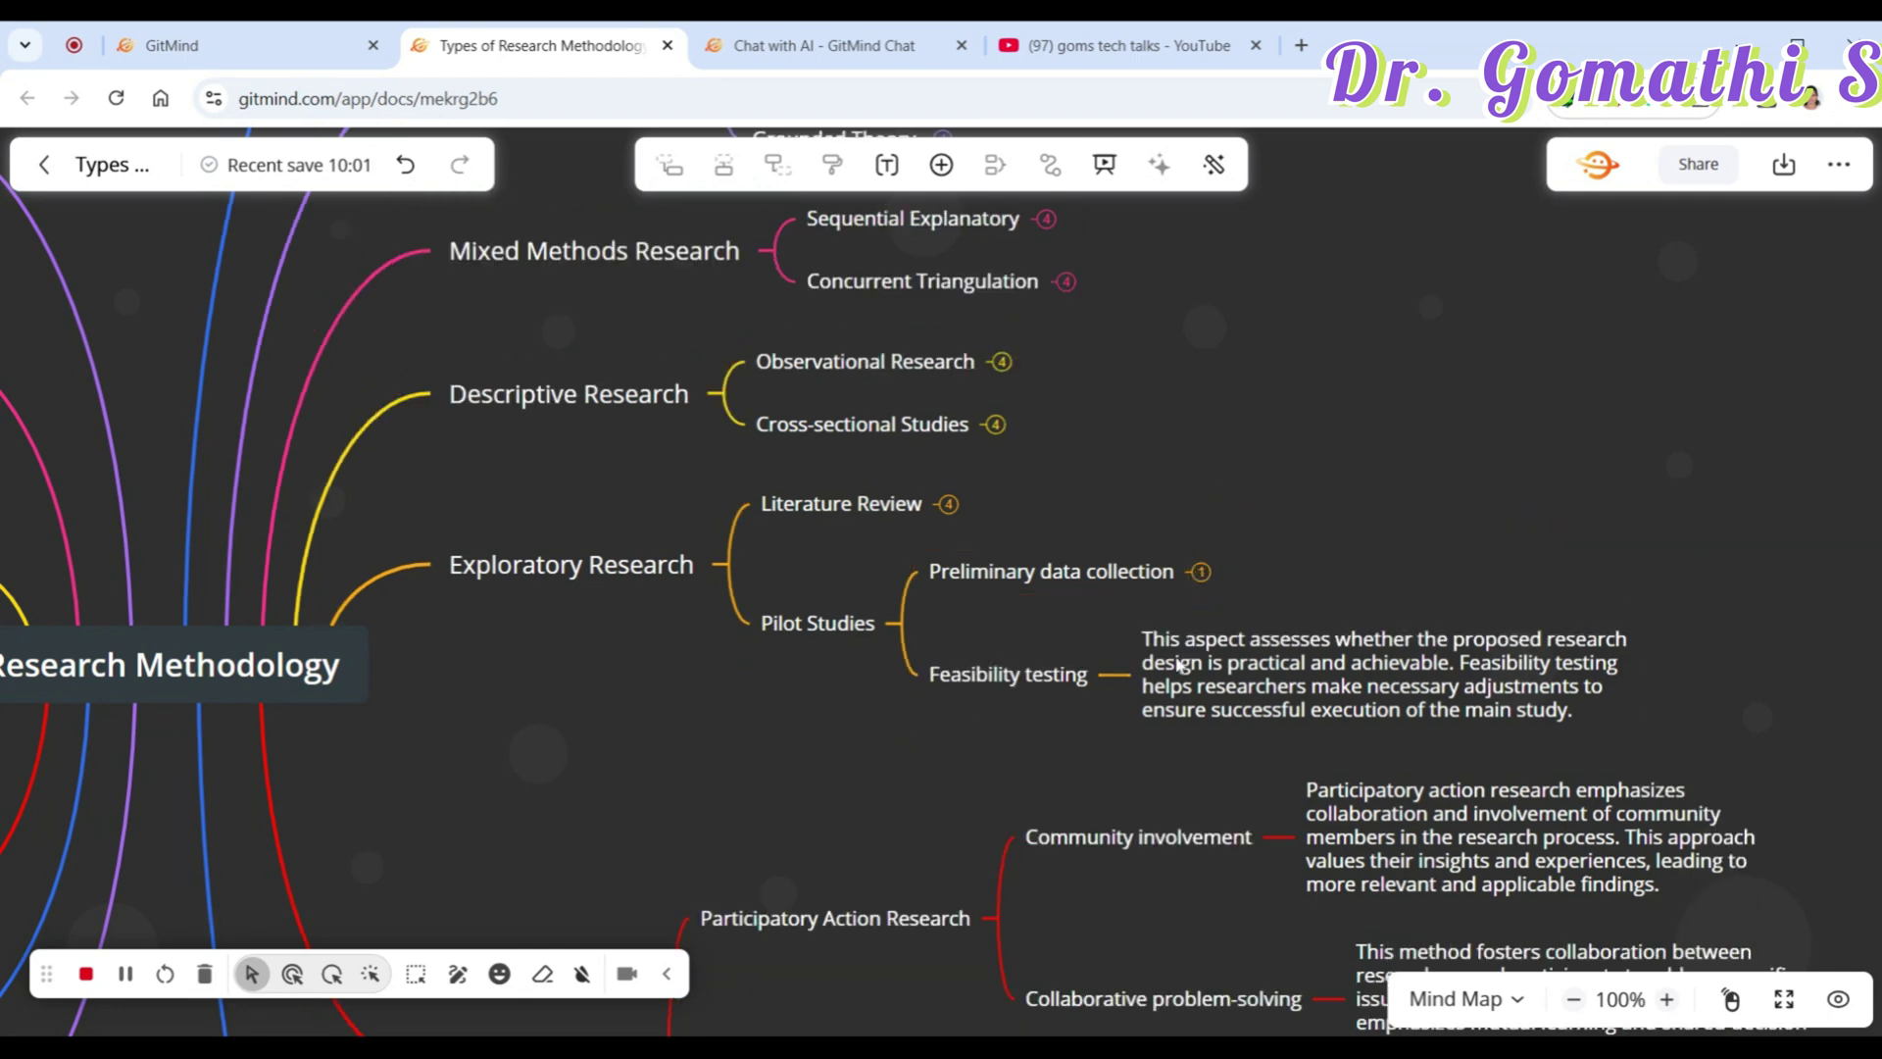
{"action": "left_click", "coordinate": [1115, 674]}
{"action": "left_click", "coordinate": [895, 644]}
Step: Collapse the Participatory Action Research and Practical Action Research branches with their notes
{"action": "scroll", "coordinate": [1041, 652], "scroll_direction": "down", "scroll_amount": 1}
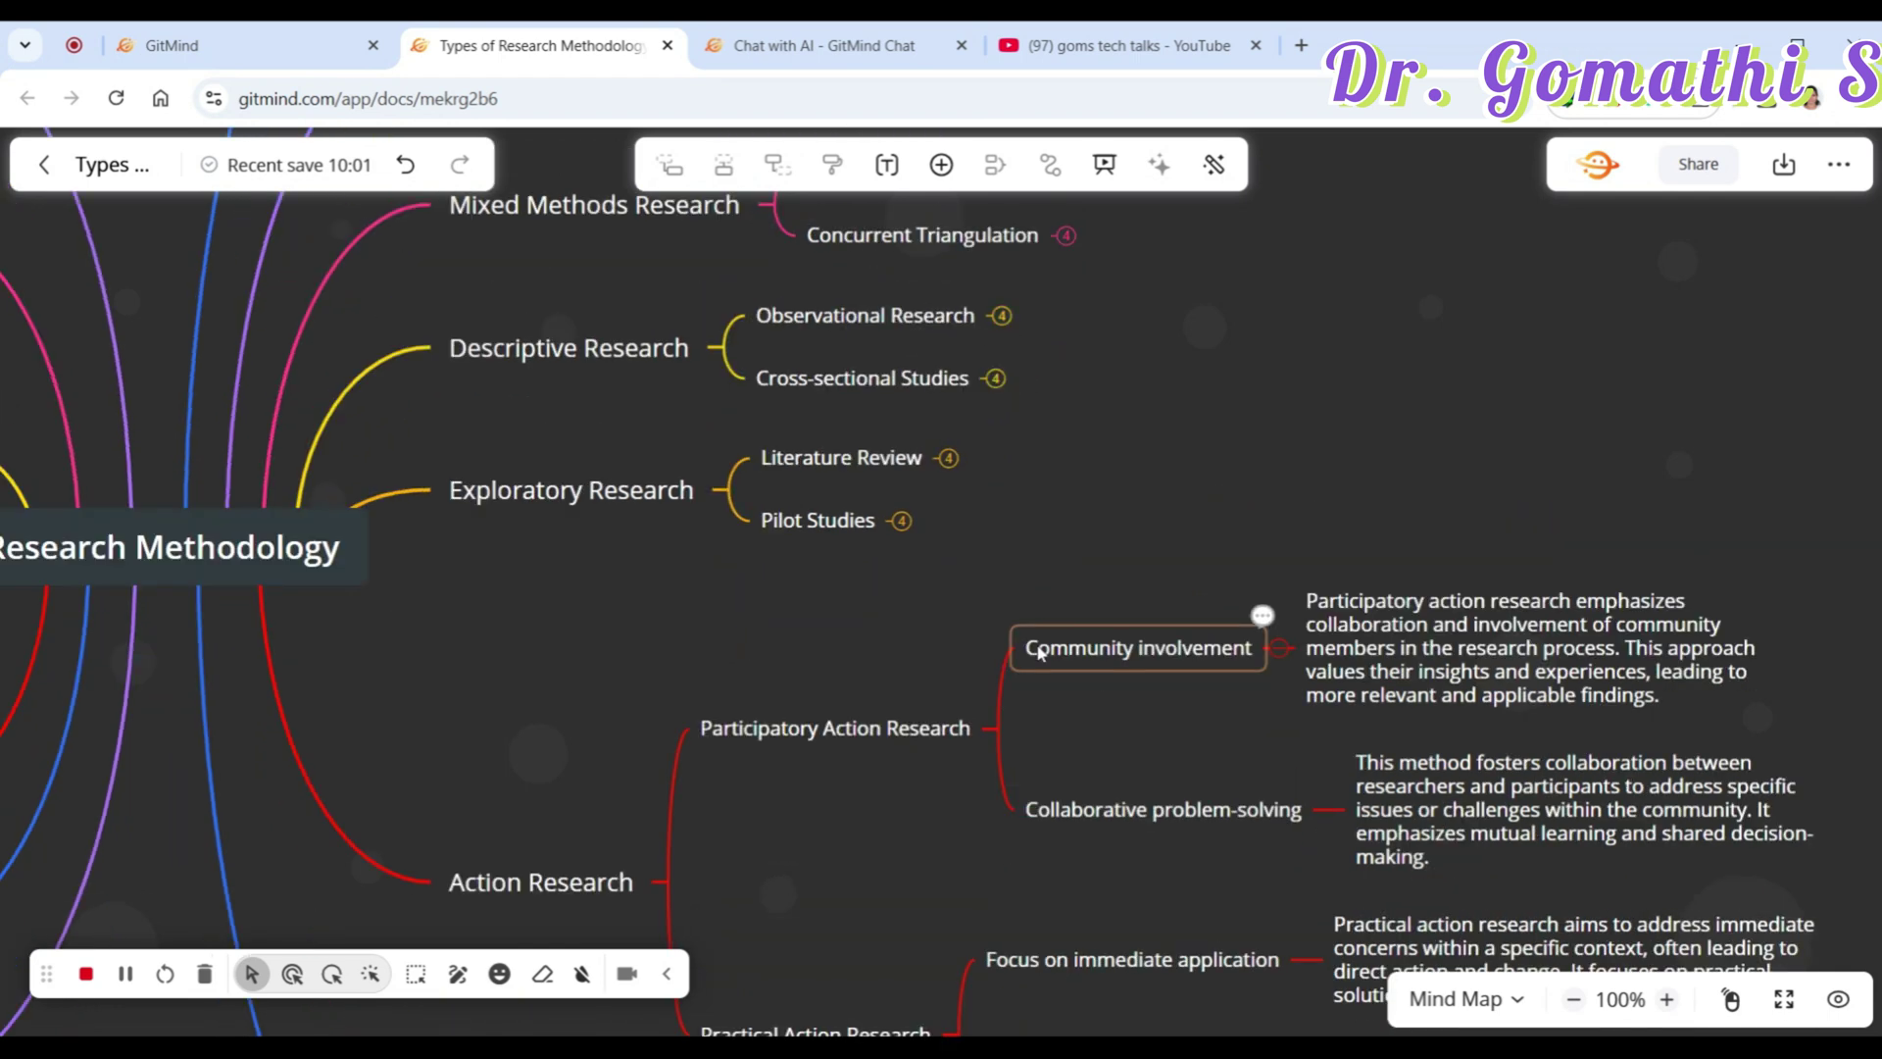
{"action": "left_click", "coordinate": [1276, 650]}
{"action": "left_click", "coordinate": [1324, 763]}
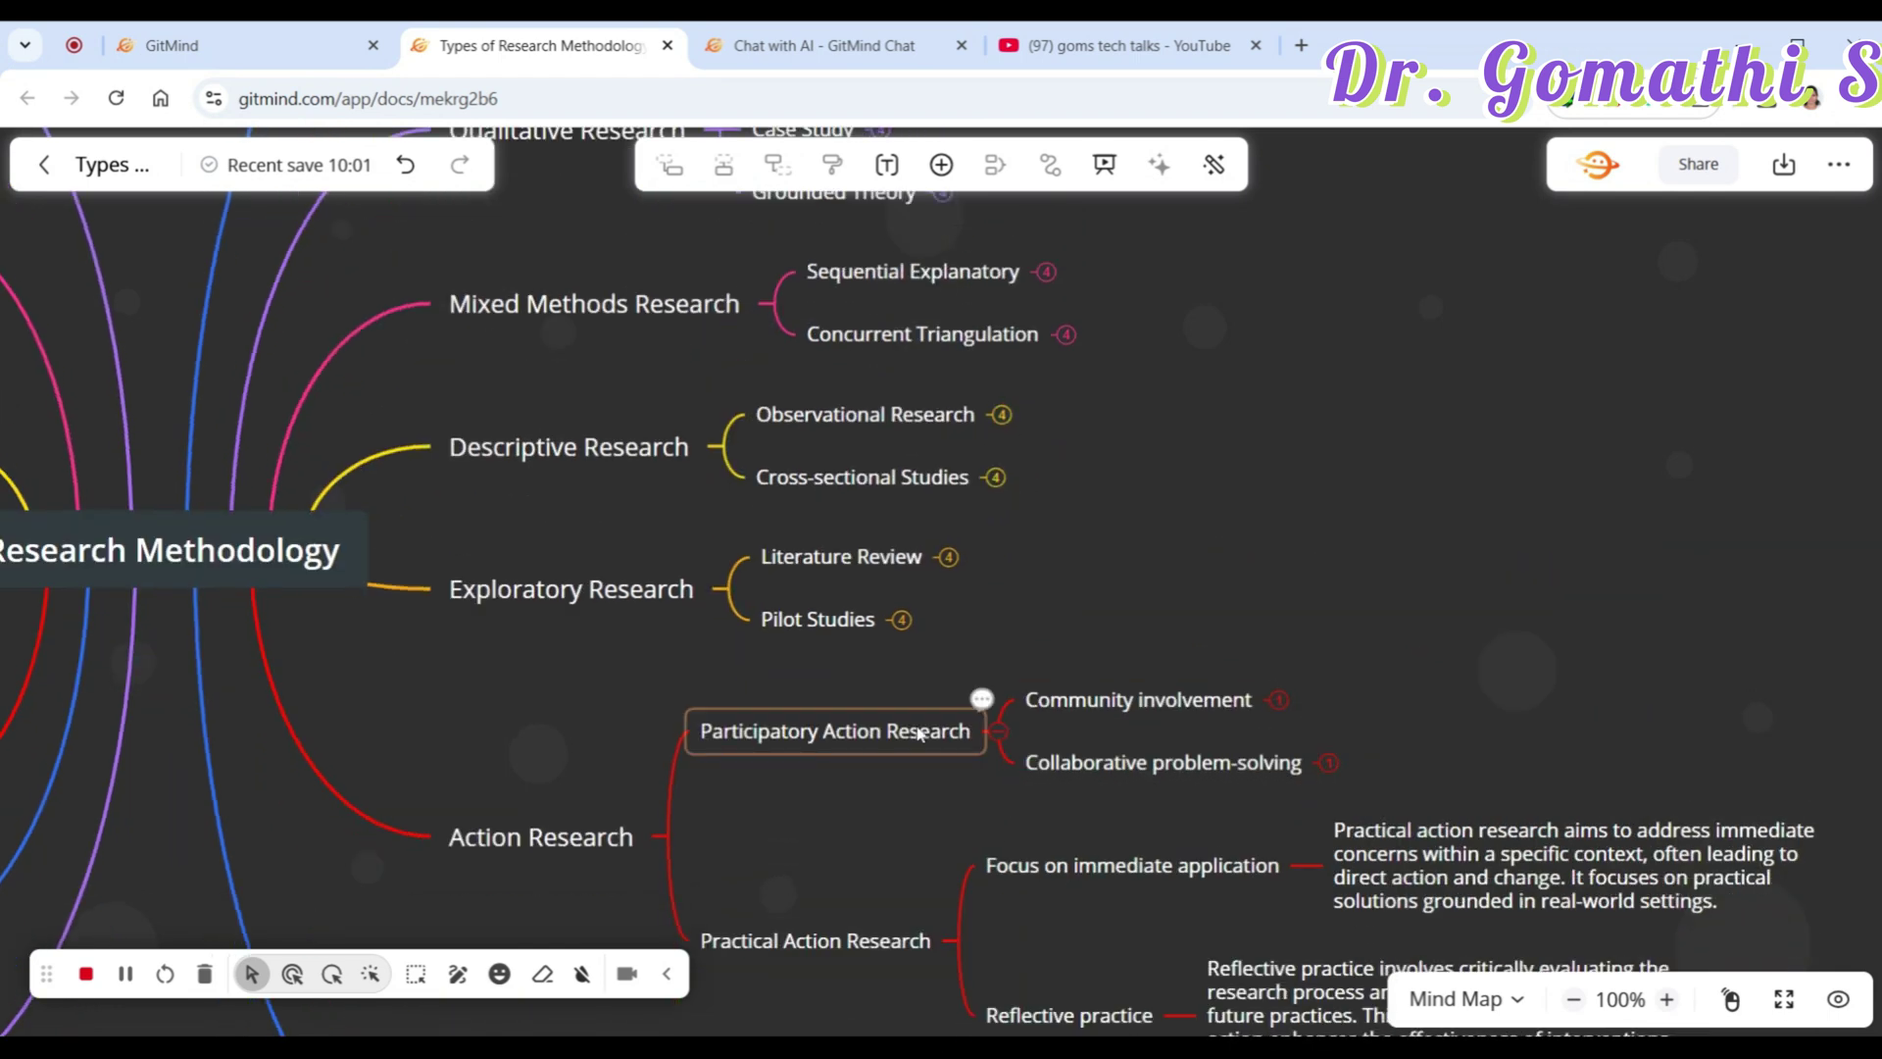
{"action": "left_click", "coordinate": [988, 705]}
{"action": "scroll", "coordinate": [1086, 721], "scroll_direction": "down", "scroll_amount": 3}
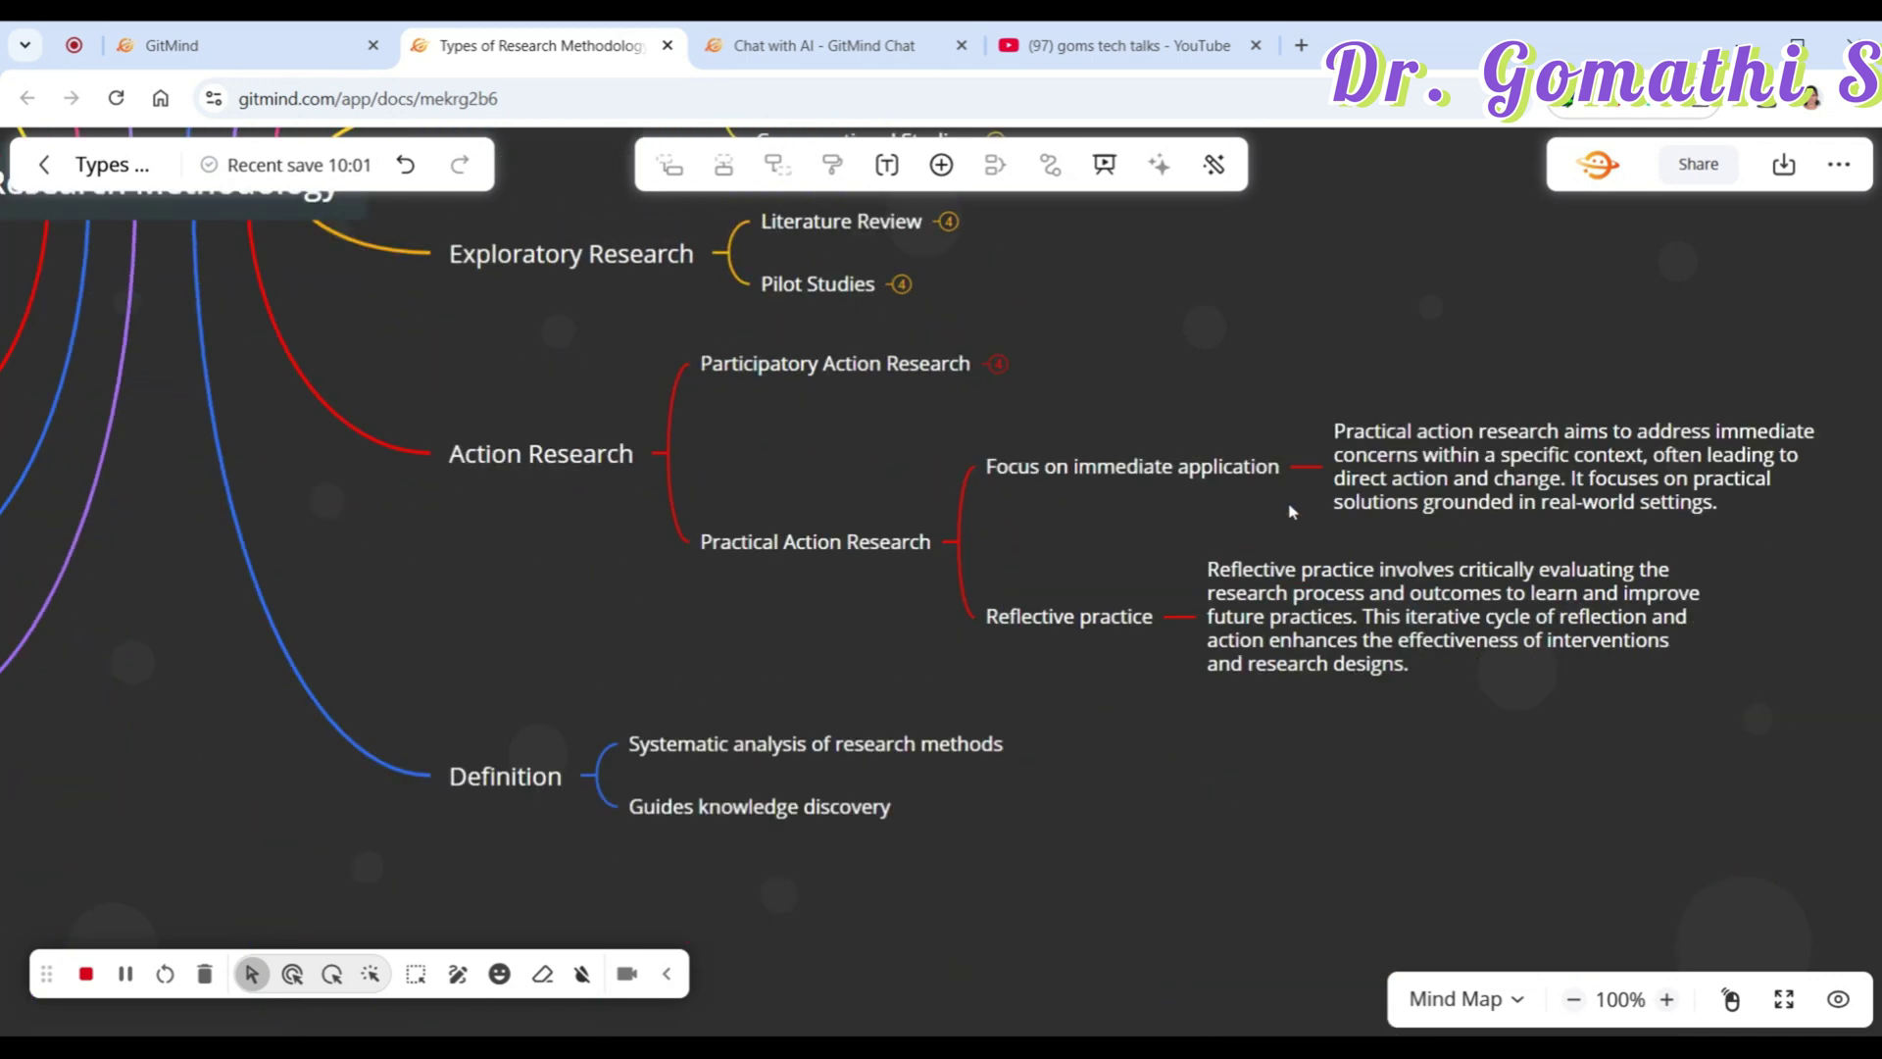
{"action": "left_click", "coordinate": [1304, 467]}
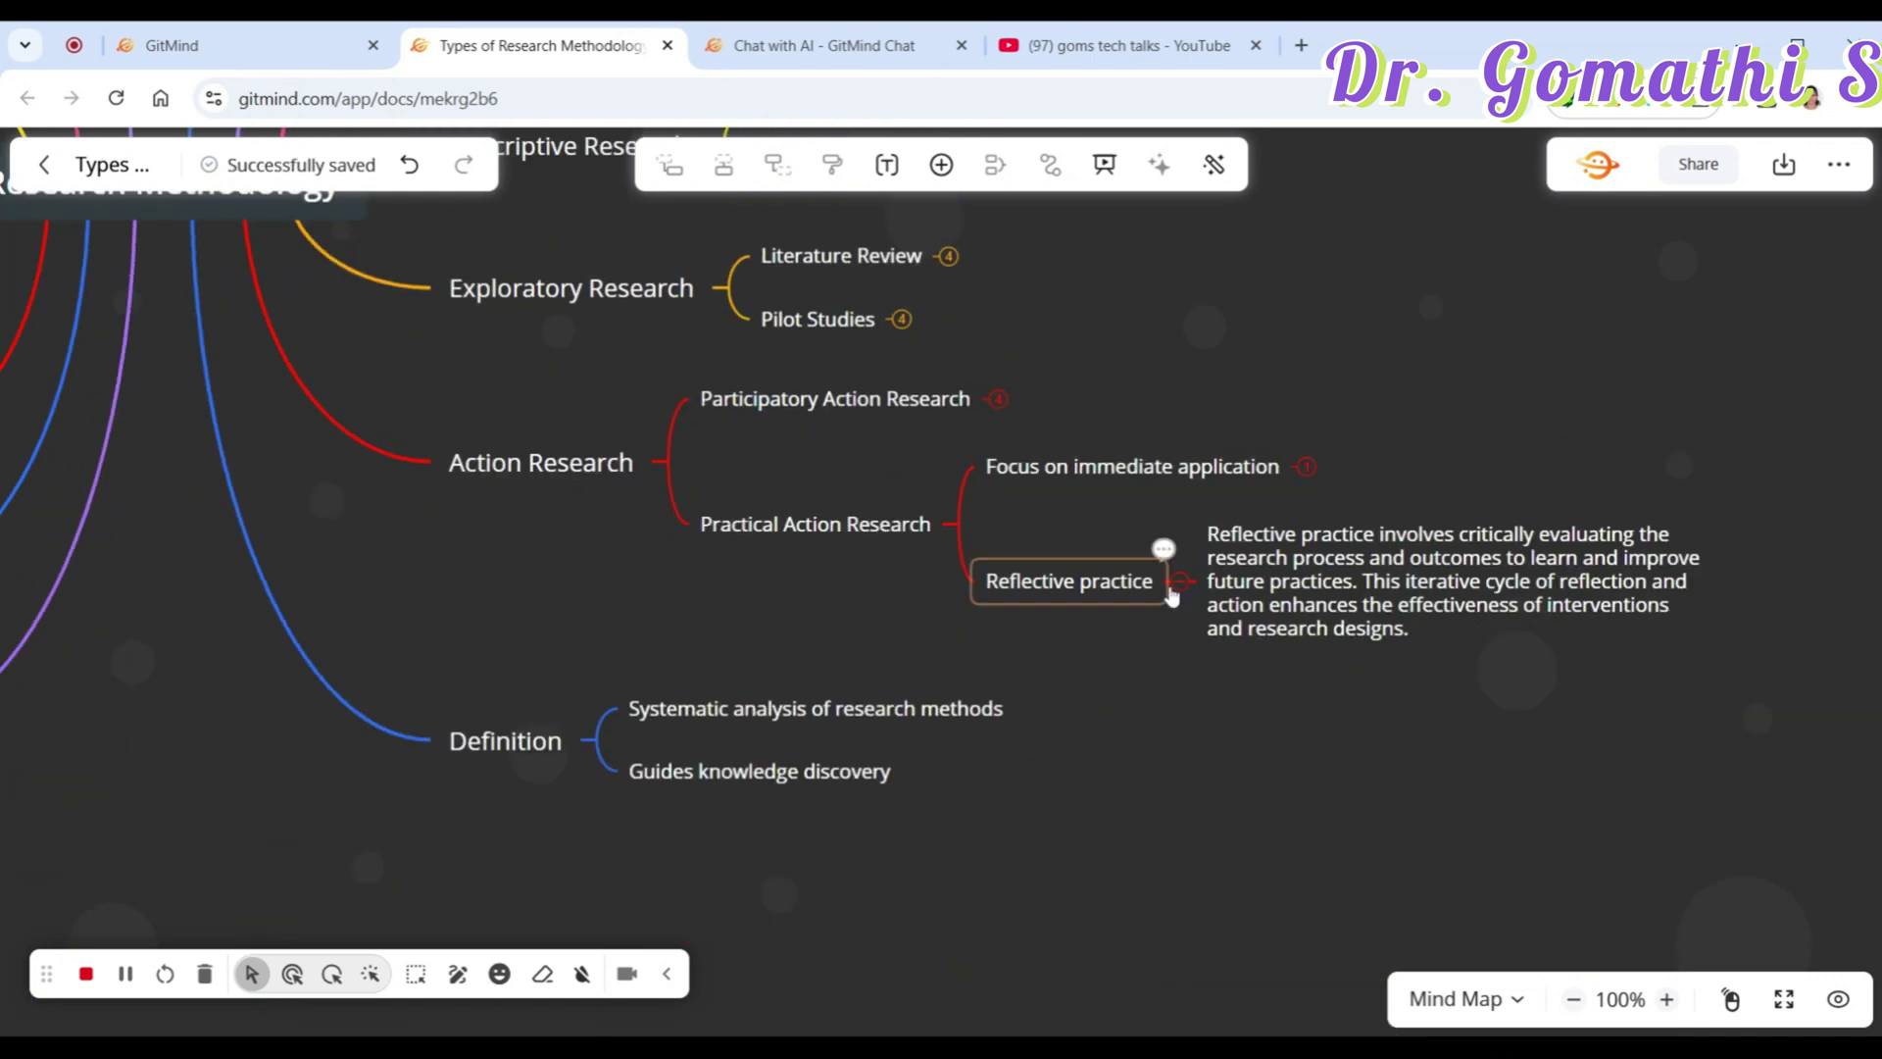
{"action": "left_click", "coordinate": [1176, 584]}
{"action": "left_click", "coordinate": [950, 550]}
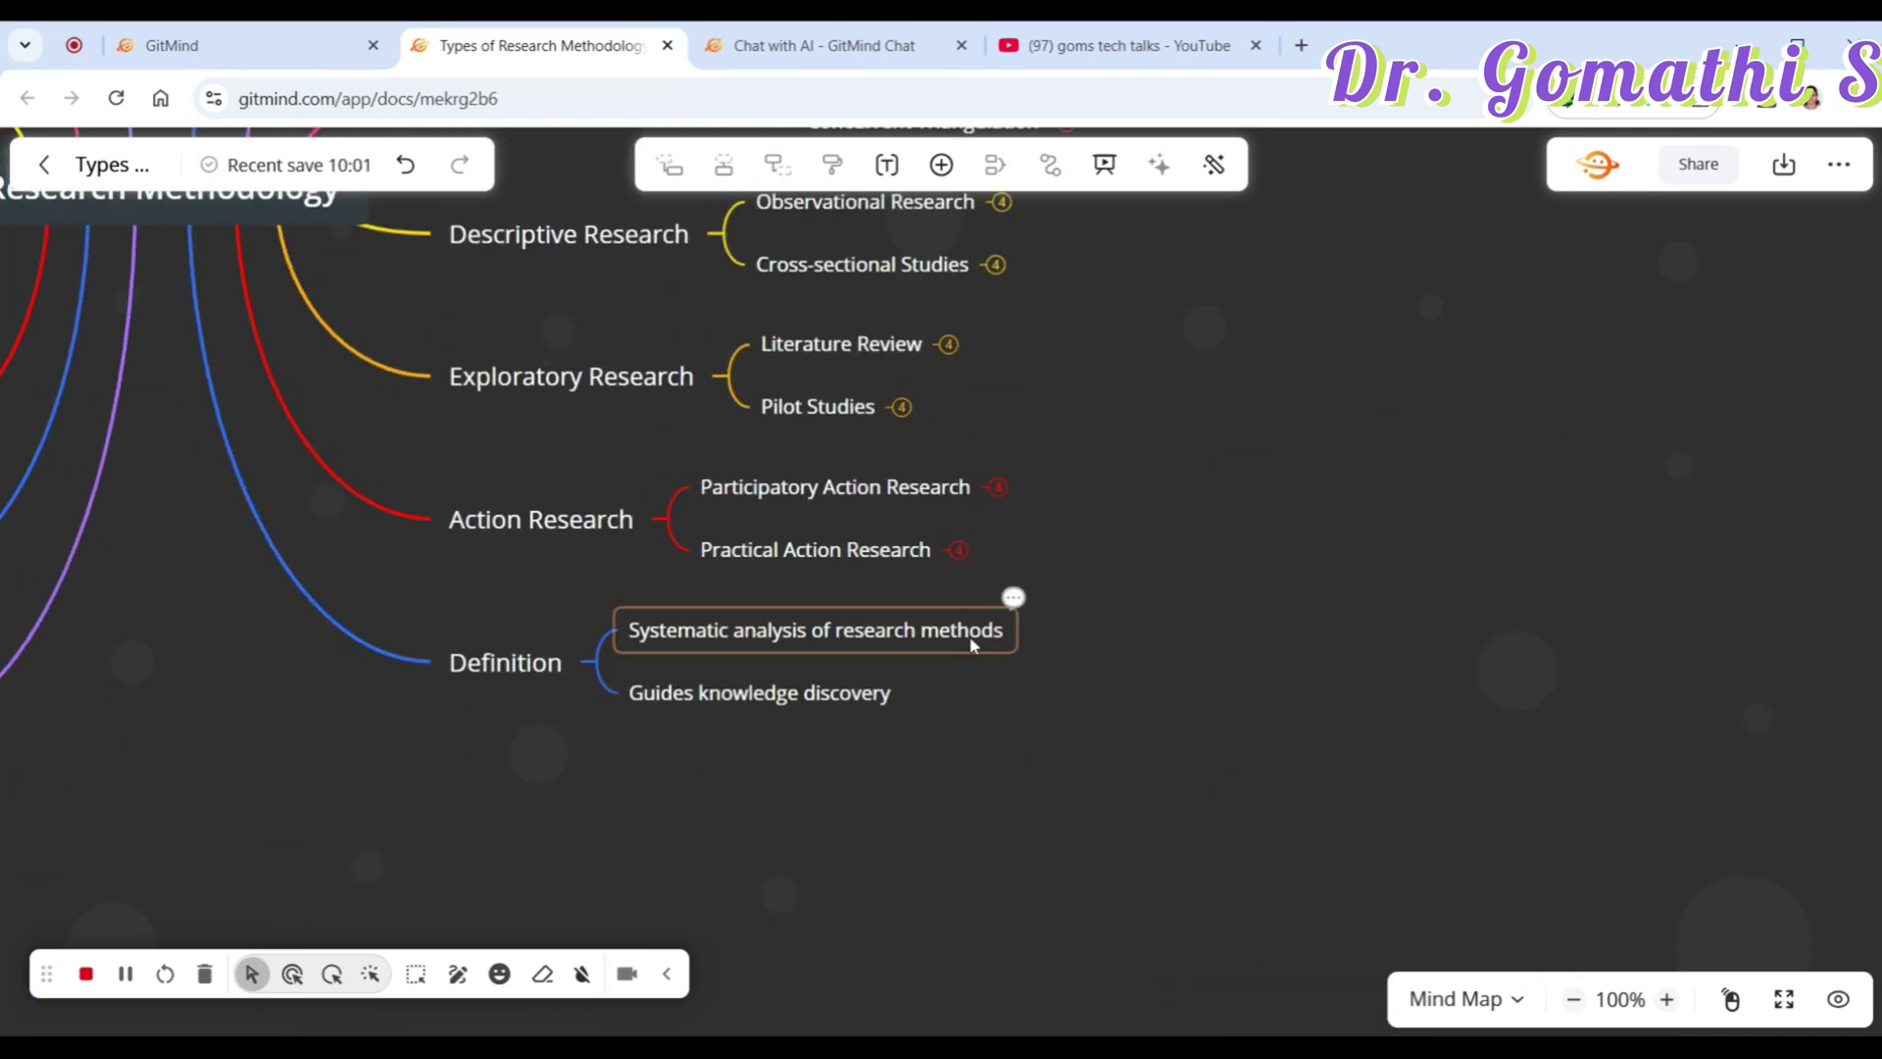
Step: Collapse the left-side topics Metaphor, Feature Table, Principle, Case Study, Variants, Deepen and Philosophy Questions
{"action": "left_click_drag", "start_coordinate": [359, 753], "coordinate": [1219, 869]}
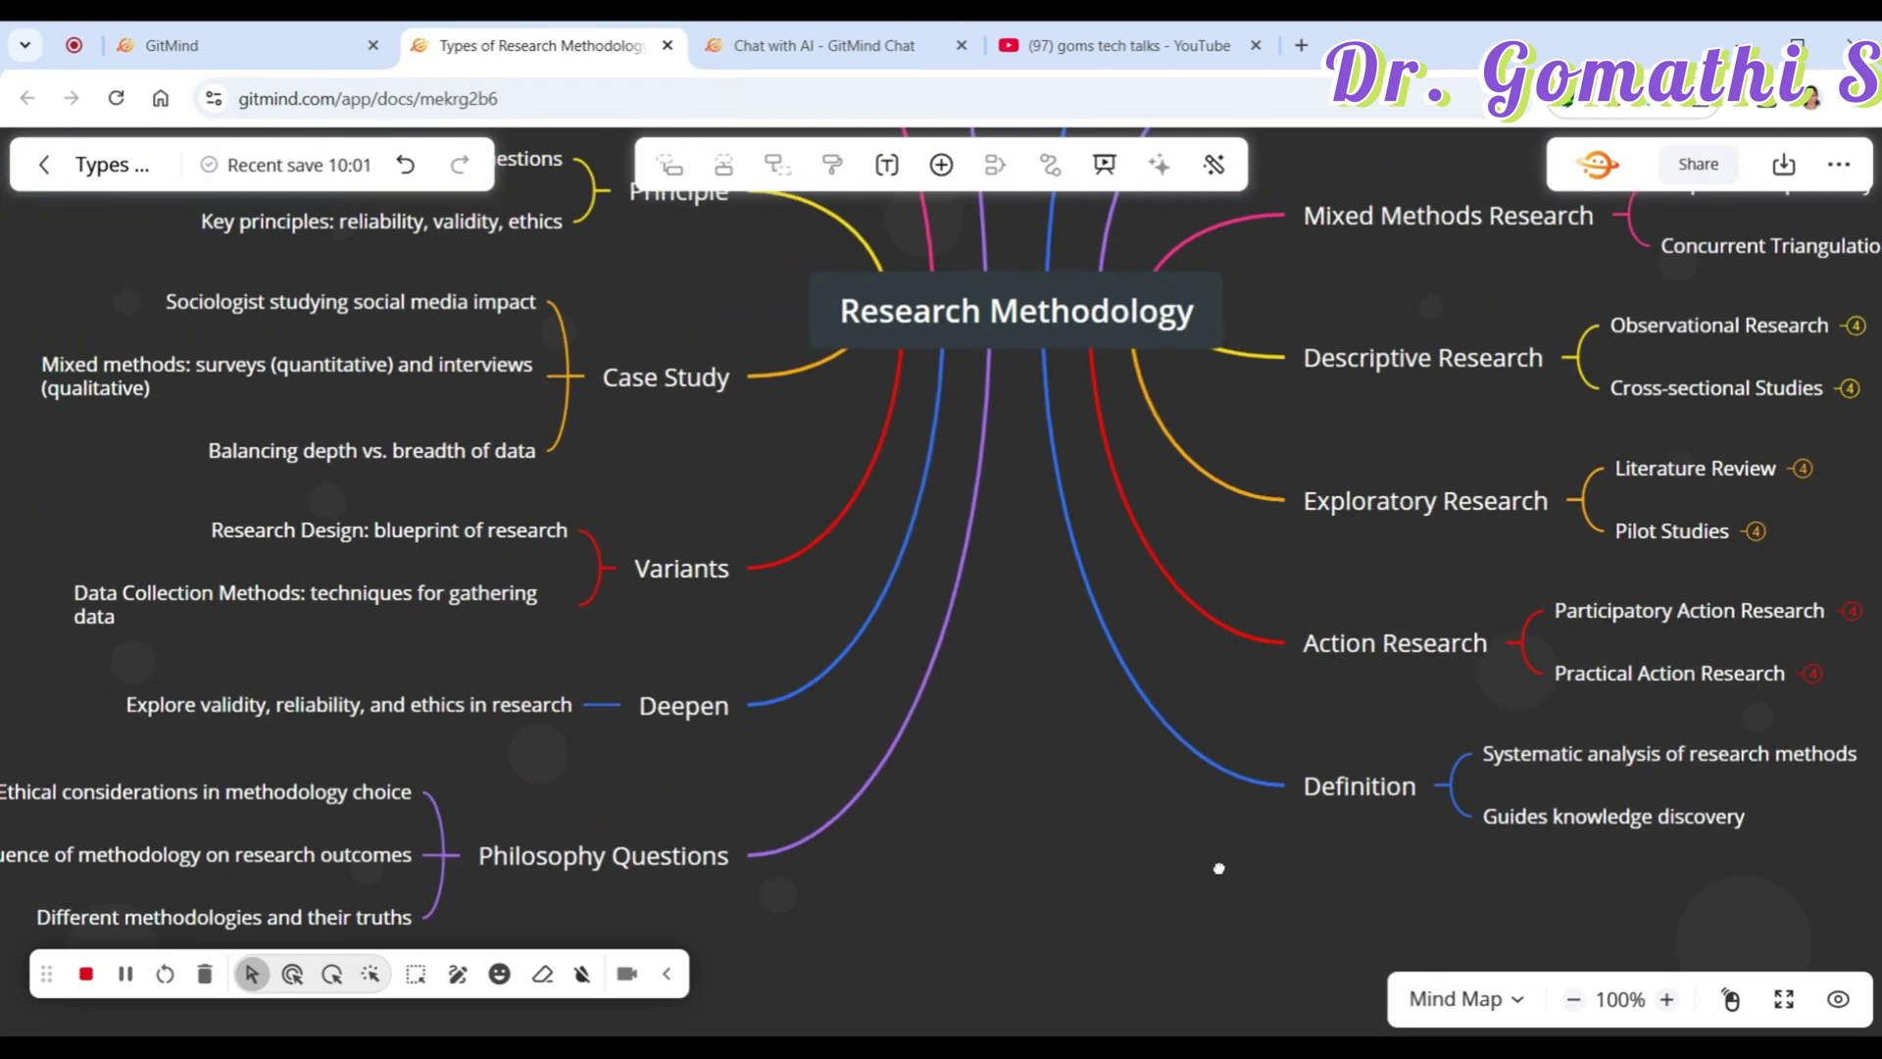
{"action": "scroll", "coordinate": [1218, 868], "scroll_direction": "up", "scroll_amount": 2}
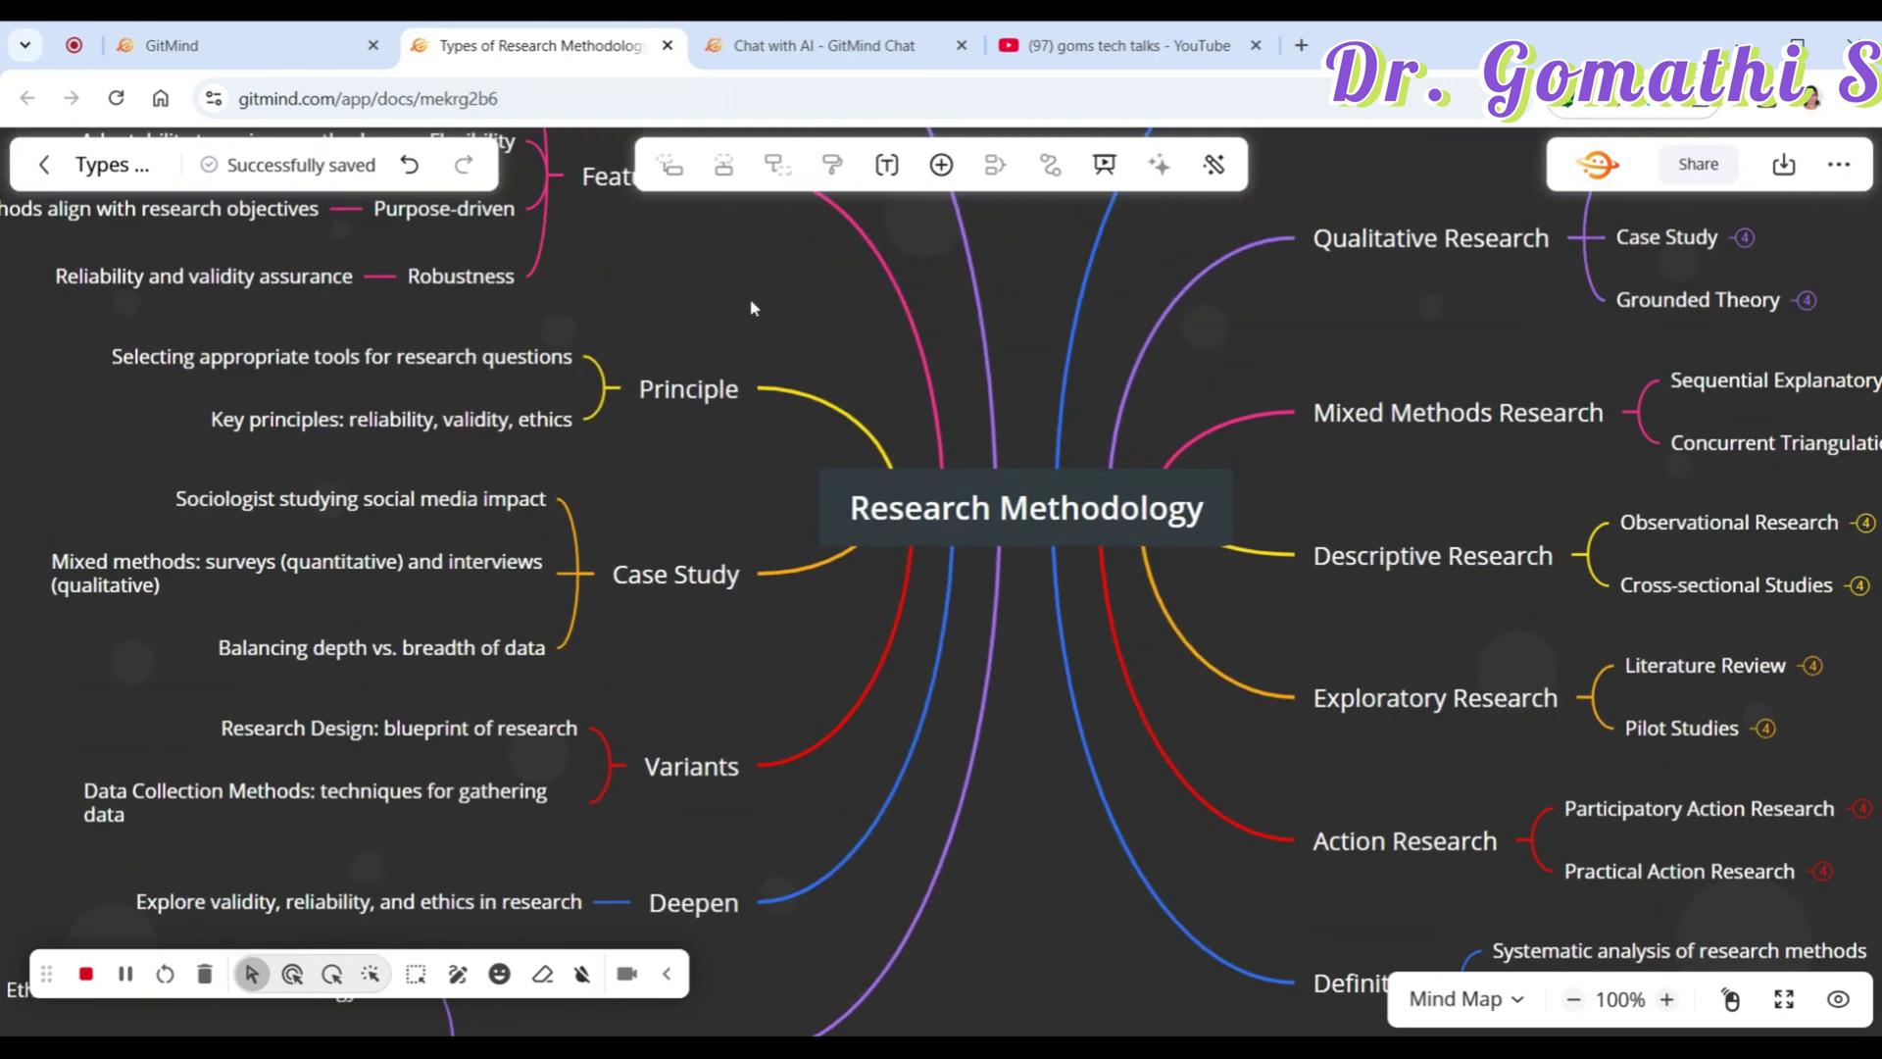
{"action": "scroll", "coordinate": [930, 879], "scroll_direction": "up", "scroll_amount": 6}
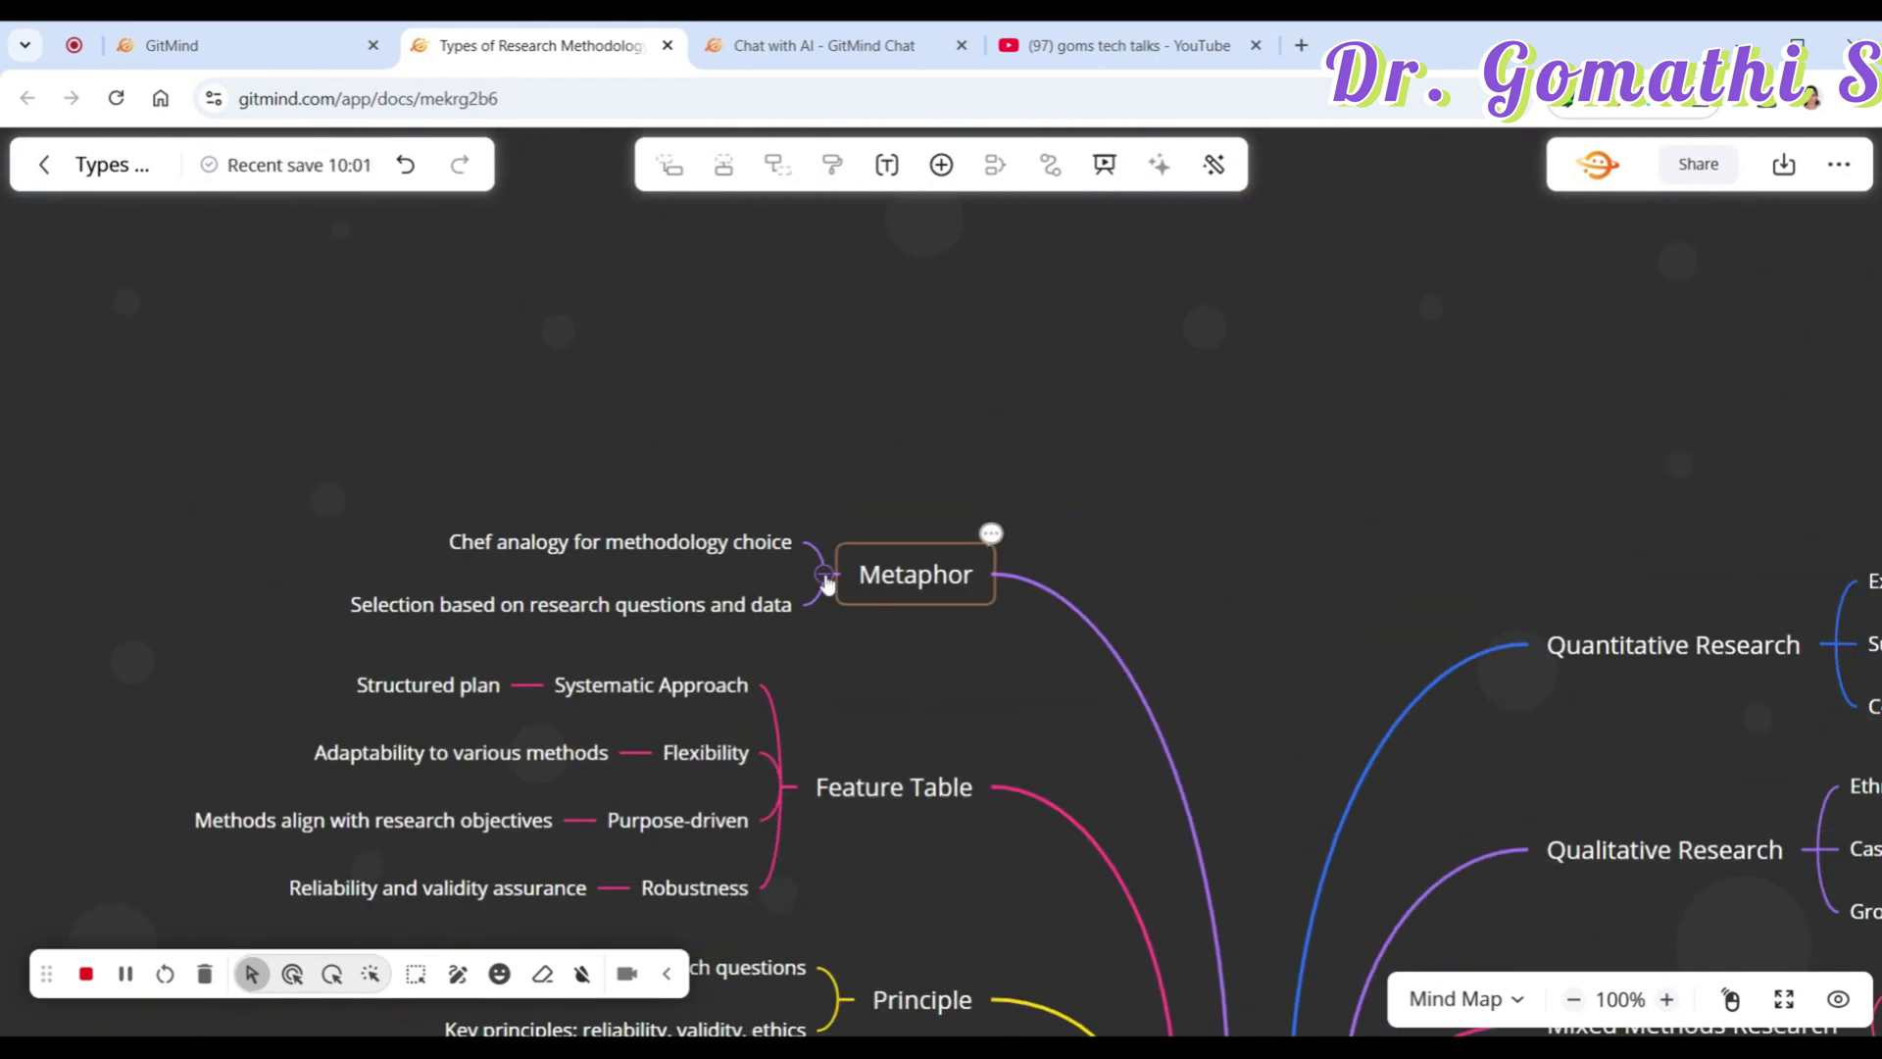
{"action": "left_click", "coordinate": [827, 576]}
{"action": "left_click", "coordinate": [781, 765]}
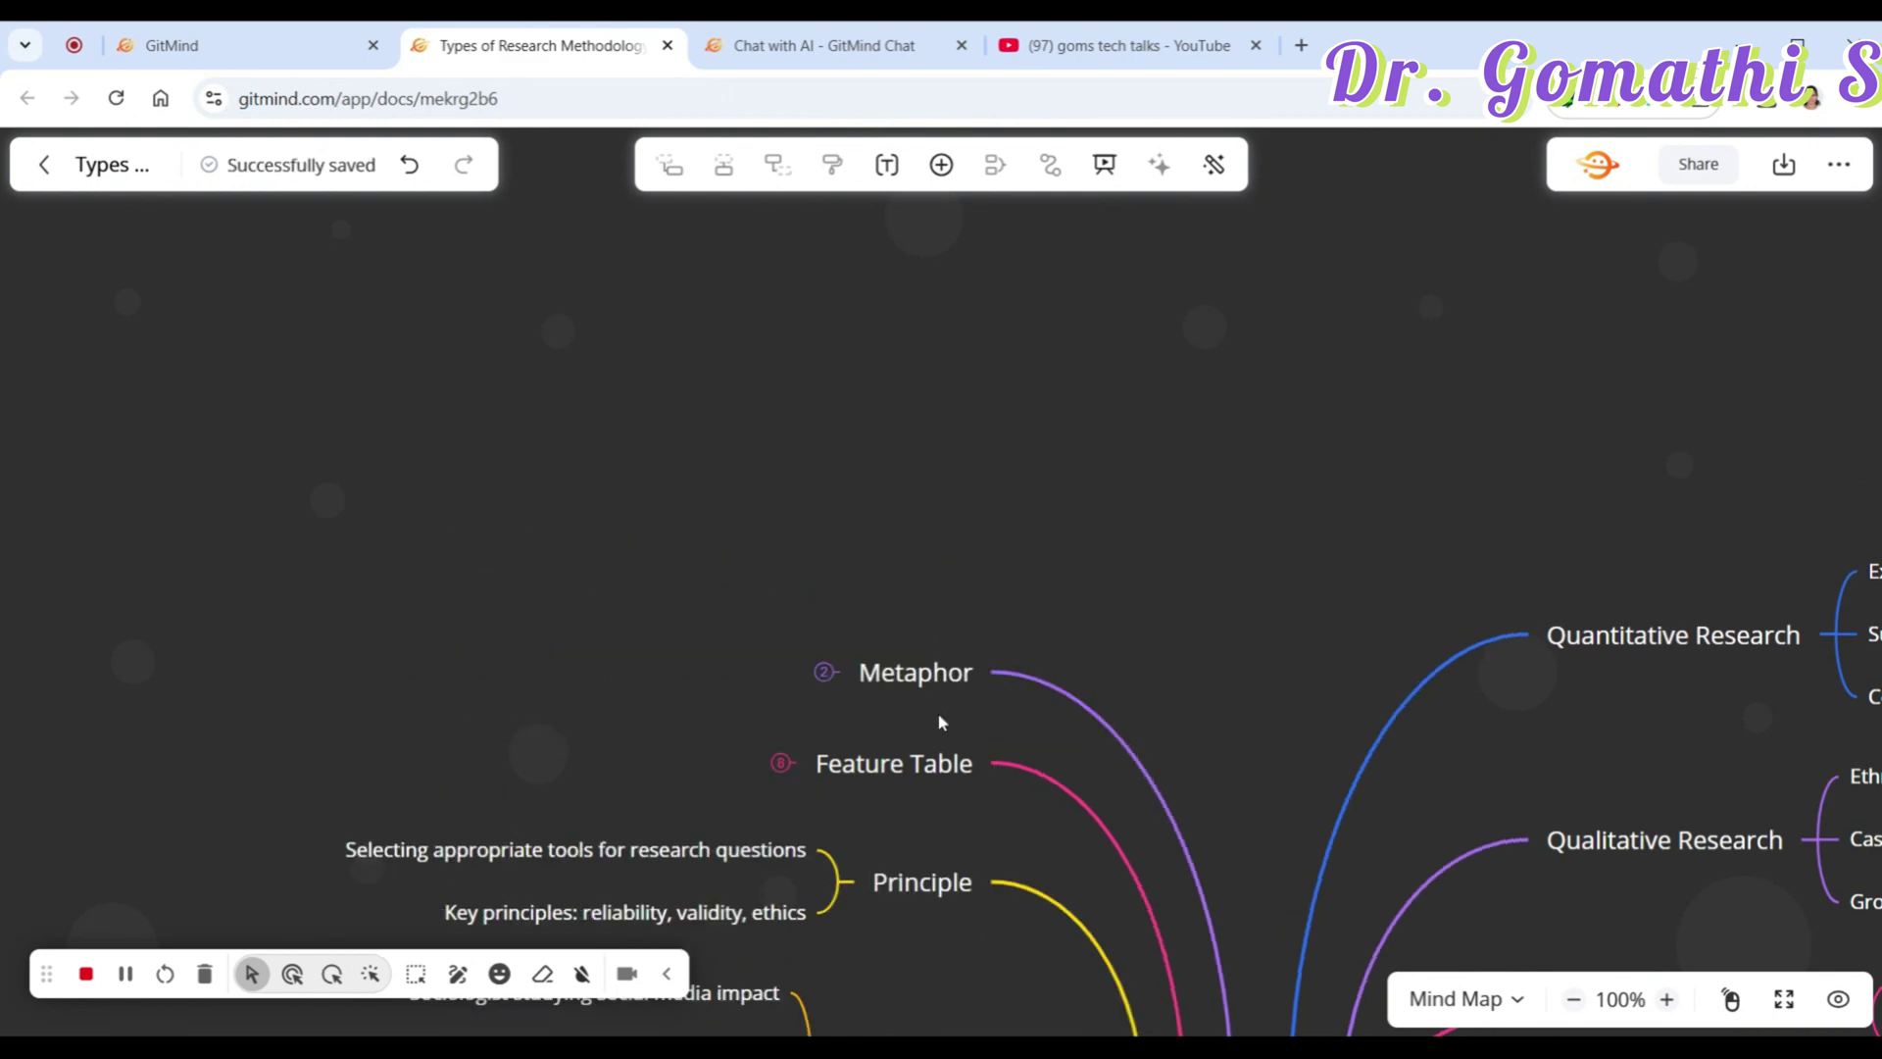
{"action": "scroll", "coordinate": [887, 686], "scroll_direction": "down", "scroll_amount": 3}
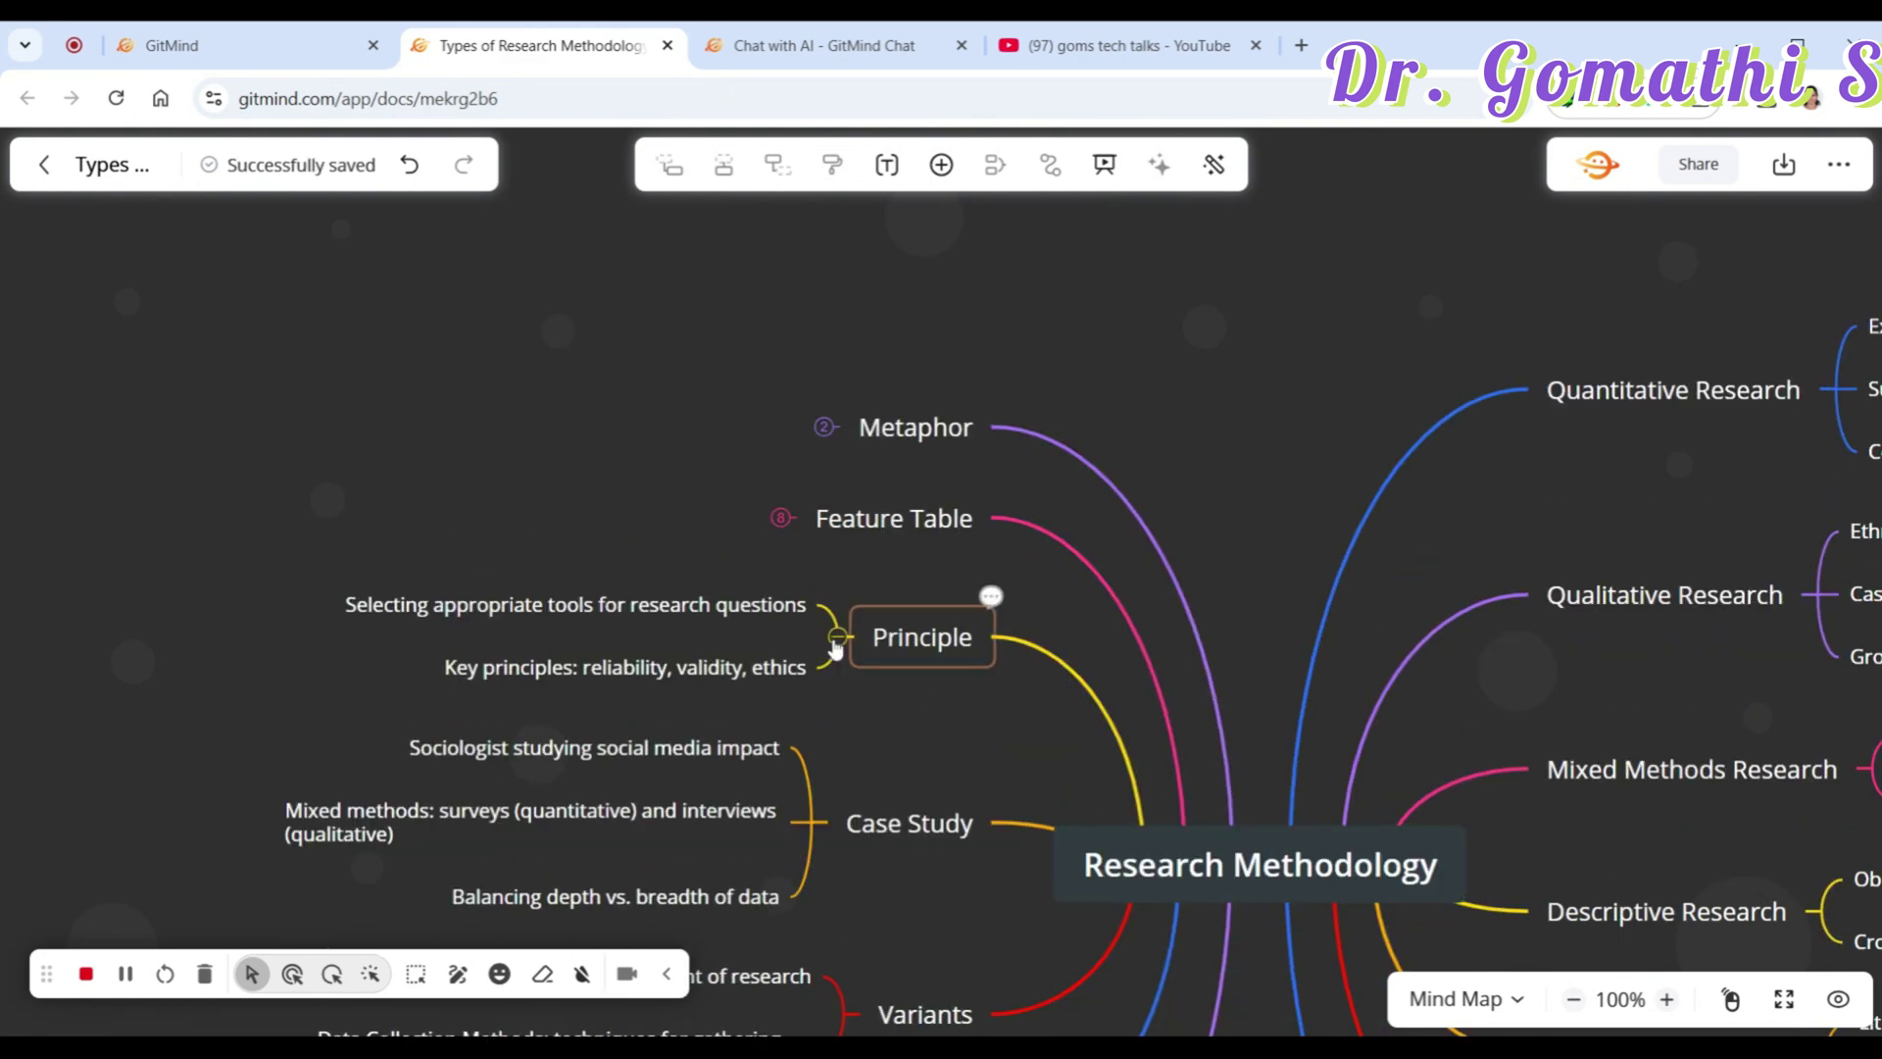
{"action": "left_click", "coordinate": [836, 638]}
{"action": "left_click", "coordinate": [817, 801]}
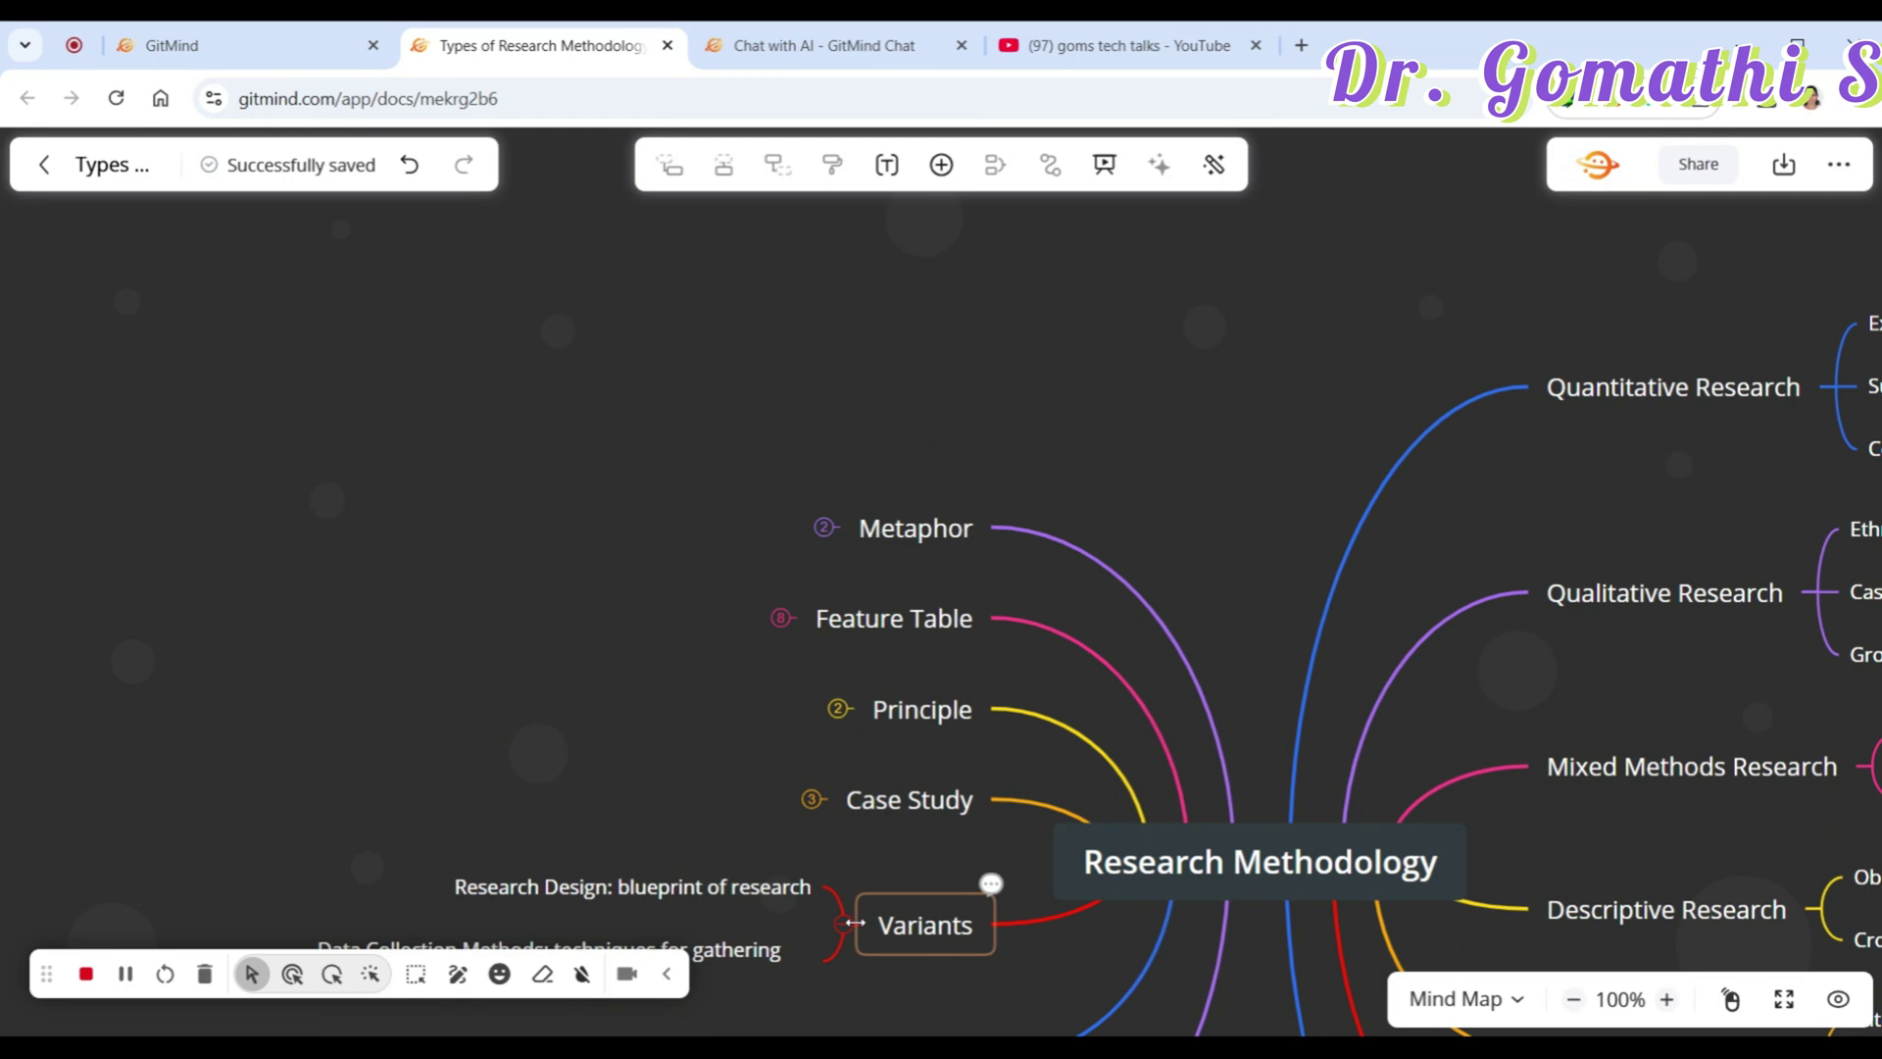
{"action": "left_click", "coordinate": [852, 929]}
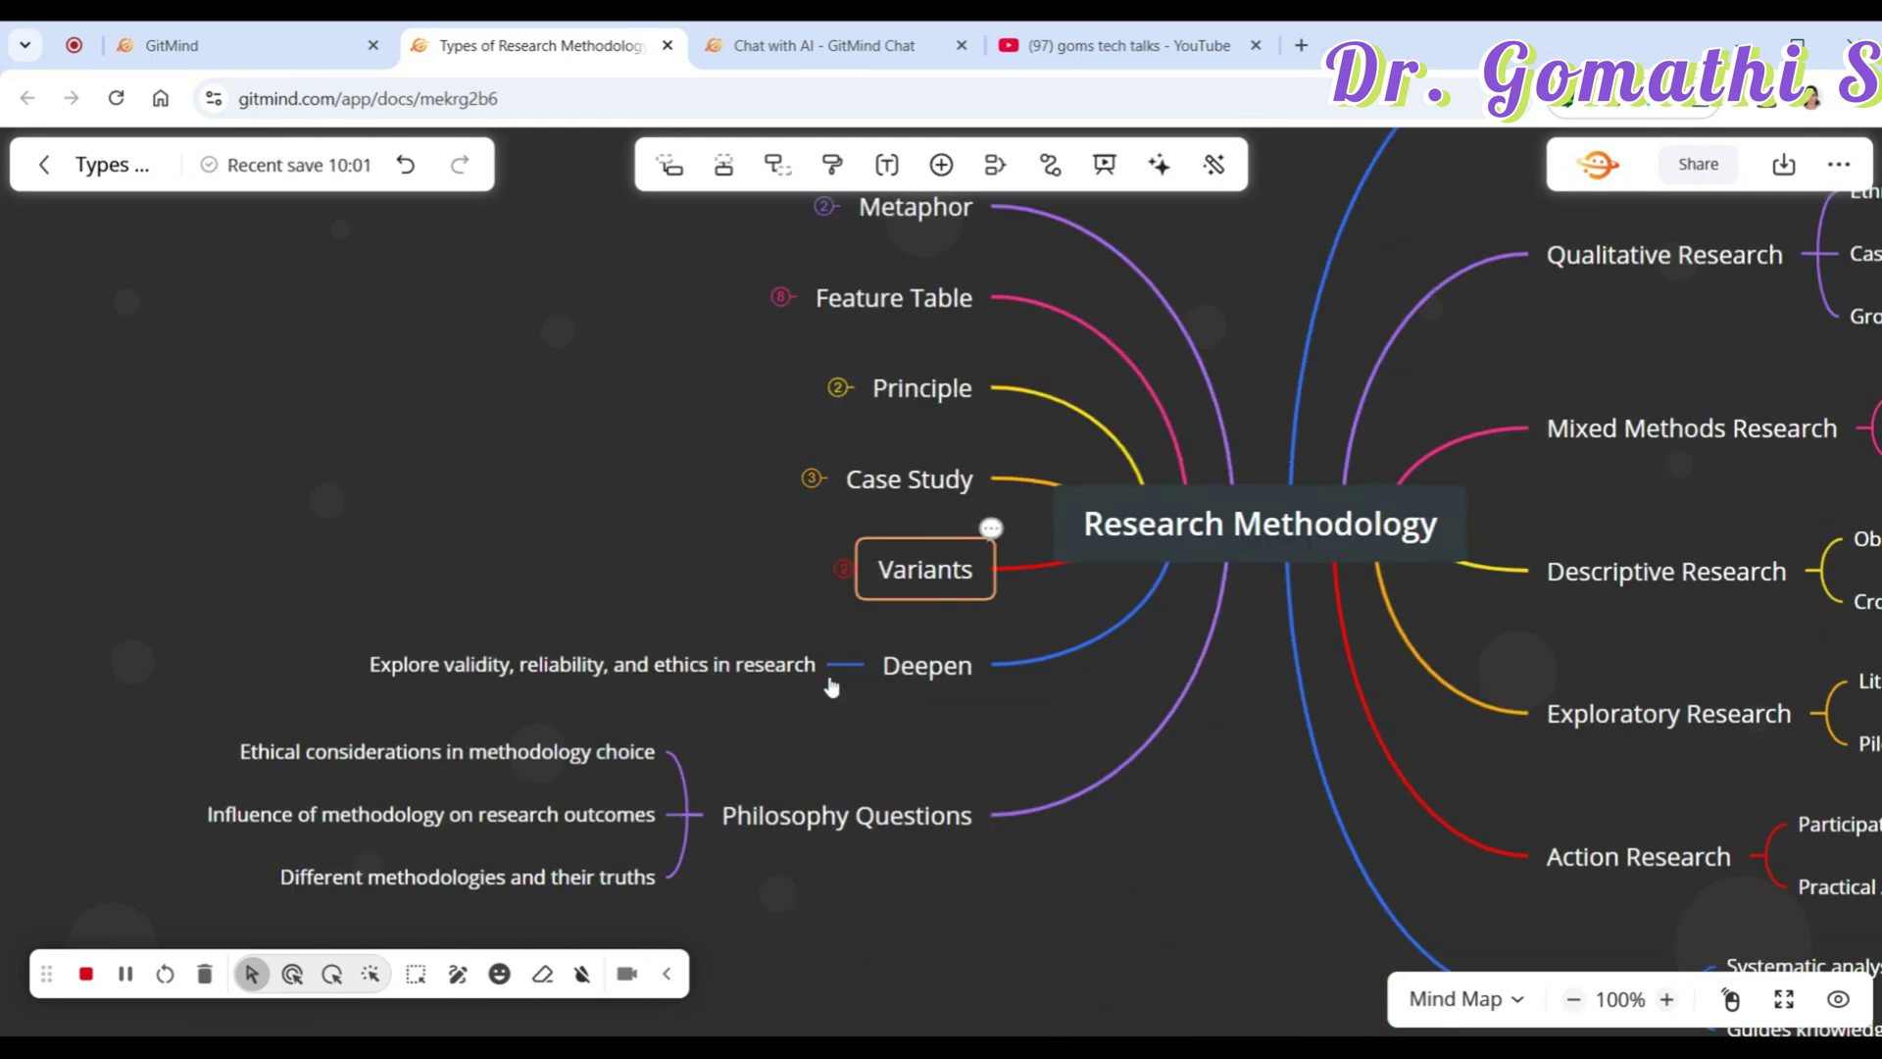
{"action": "left_click", "coordinate": [847, 666]}
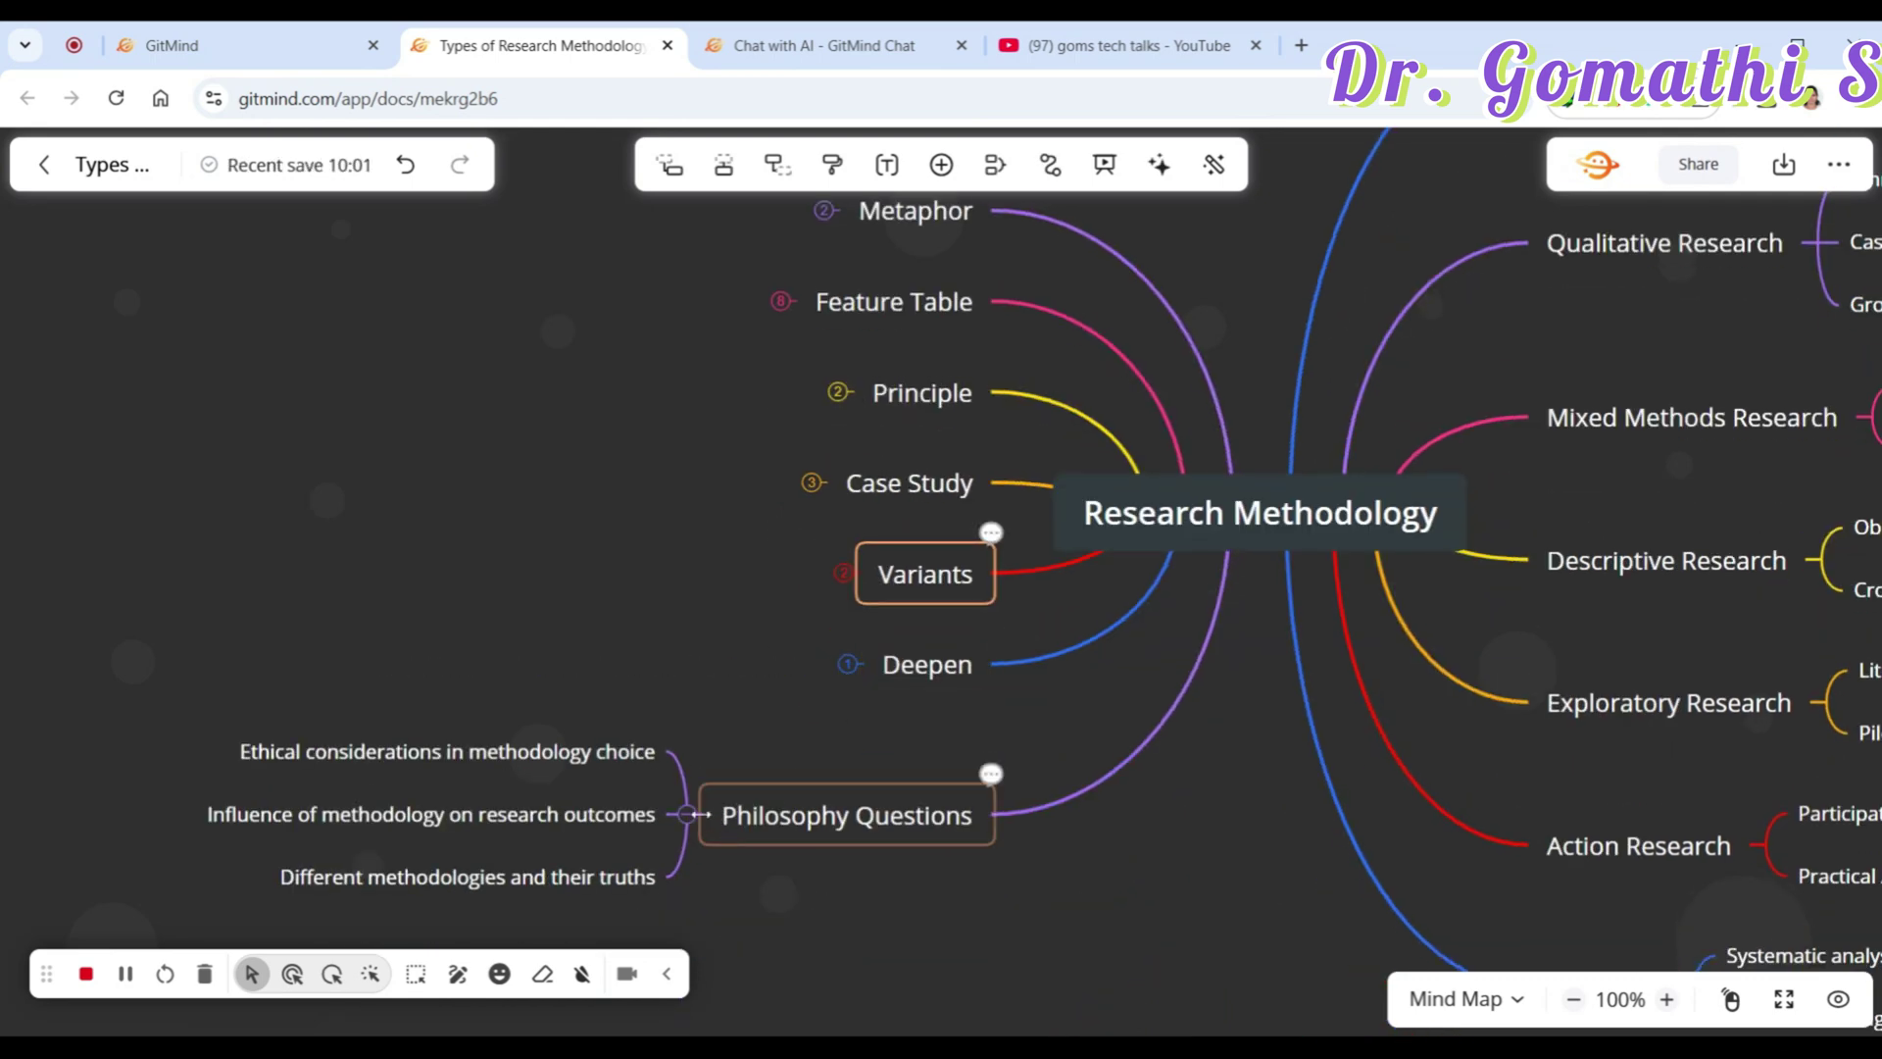
{"action": "left_click", "coordinate": [692, 814]}
Step: Collapse the right-side topics Quantitative Research through Definition and centre the map
{"action": "left_click_drag", "start_coordinate": [1248, 798], "coordinate": [378, 939]}
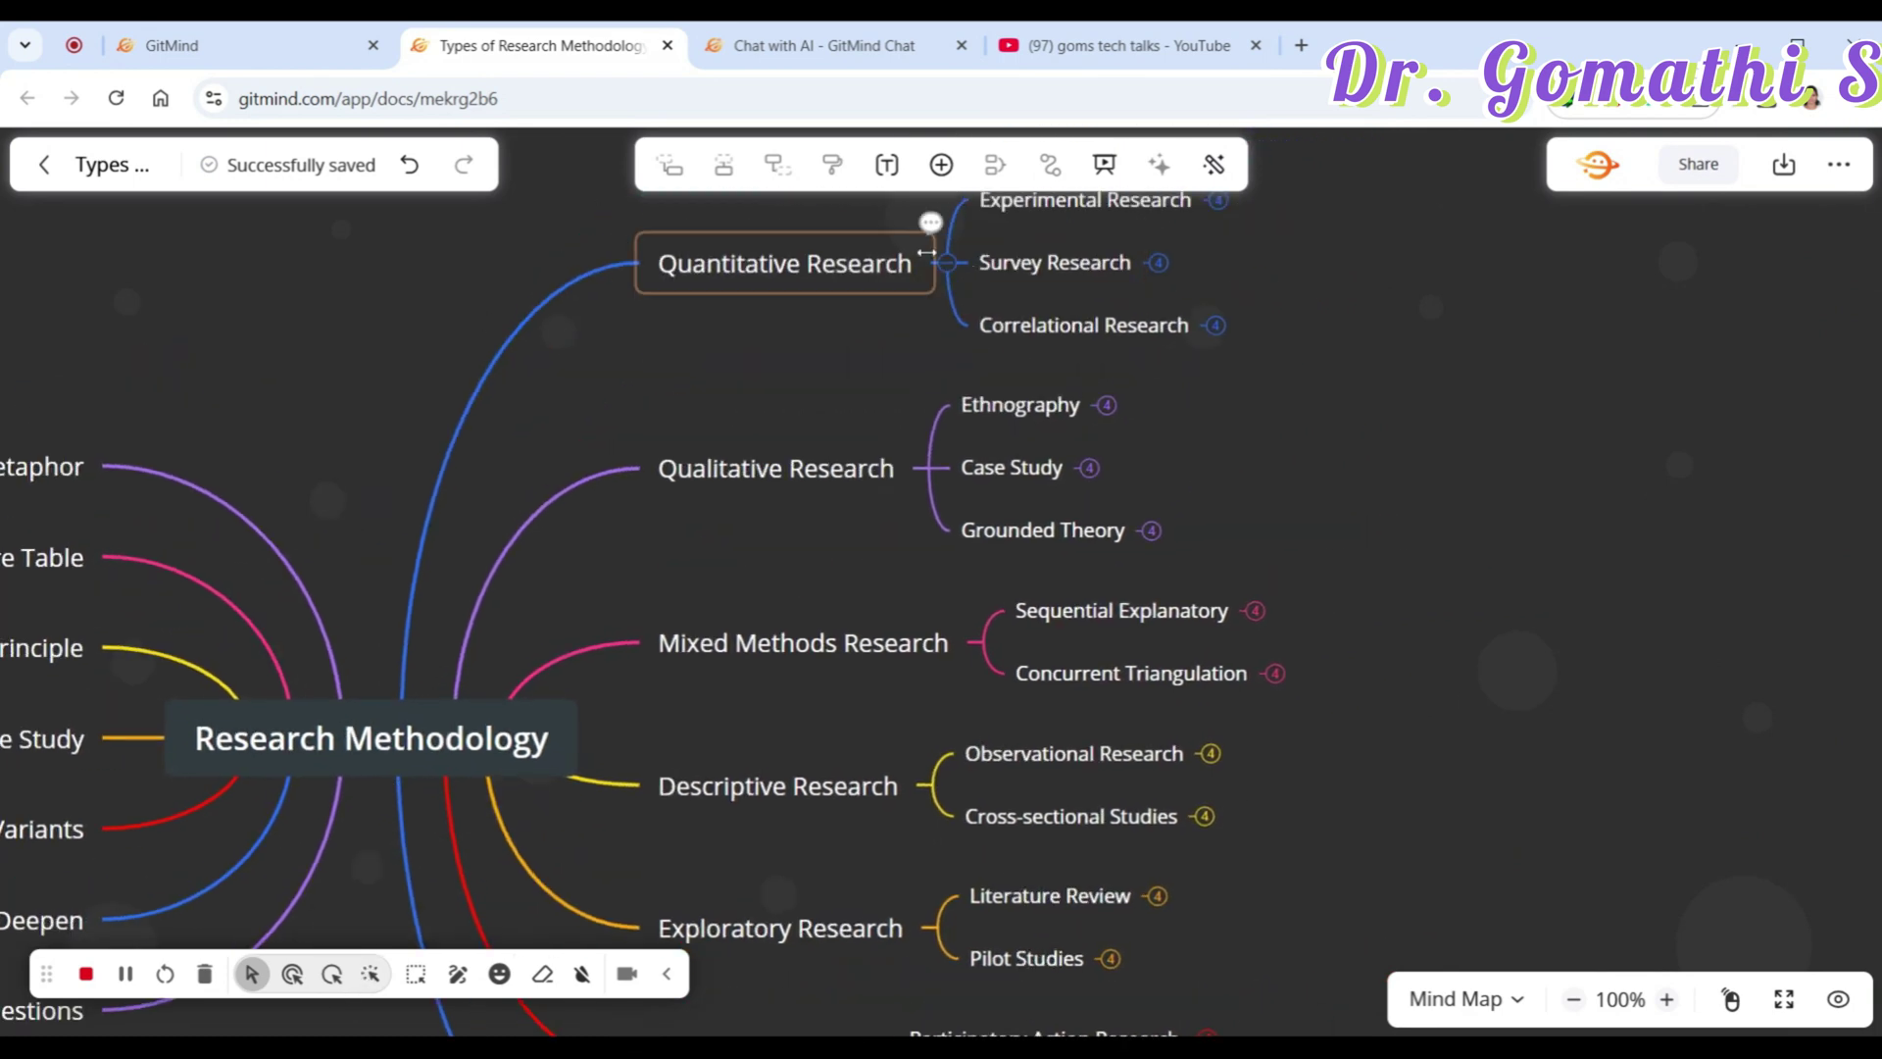
{"action": "left_click", "coordinate": [946, 263]}
{"action": "left_click", "coordinate": [928, 414]}
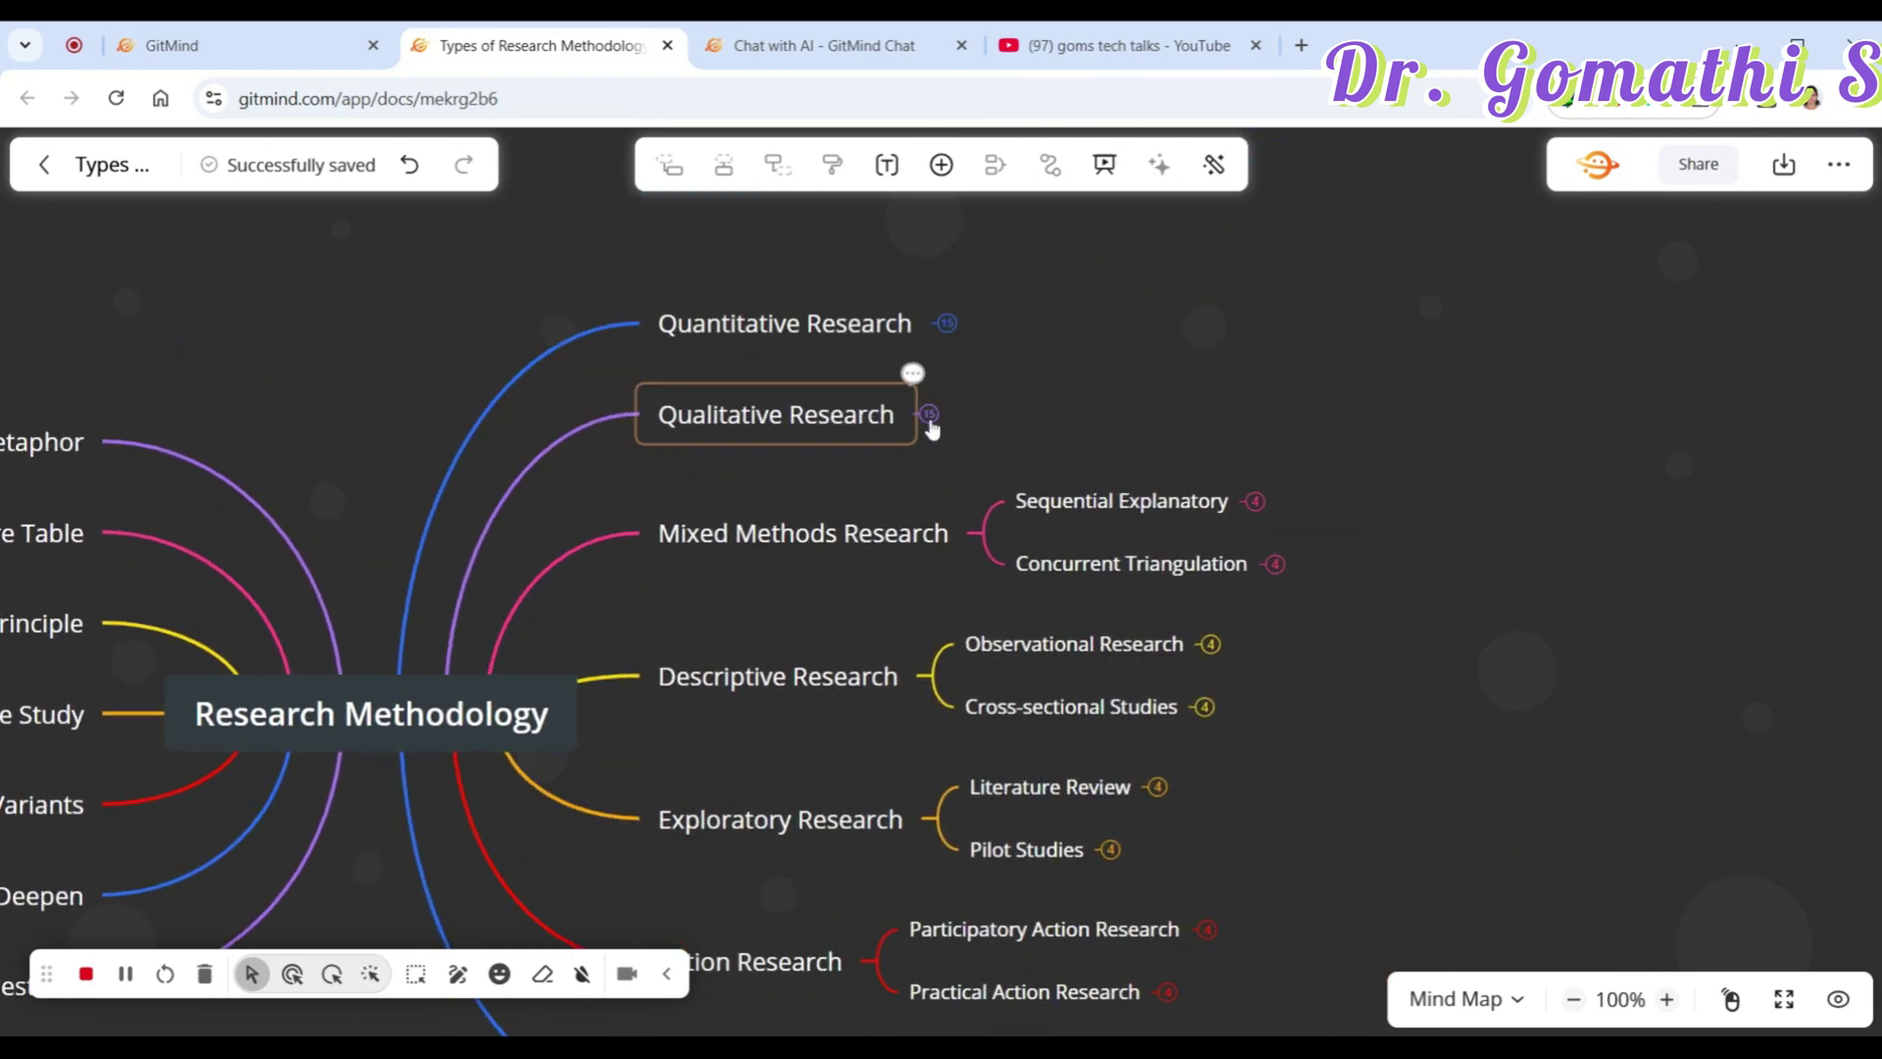
{"action": "left_click", "coordinate": [976, 535]}
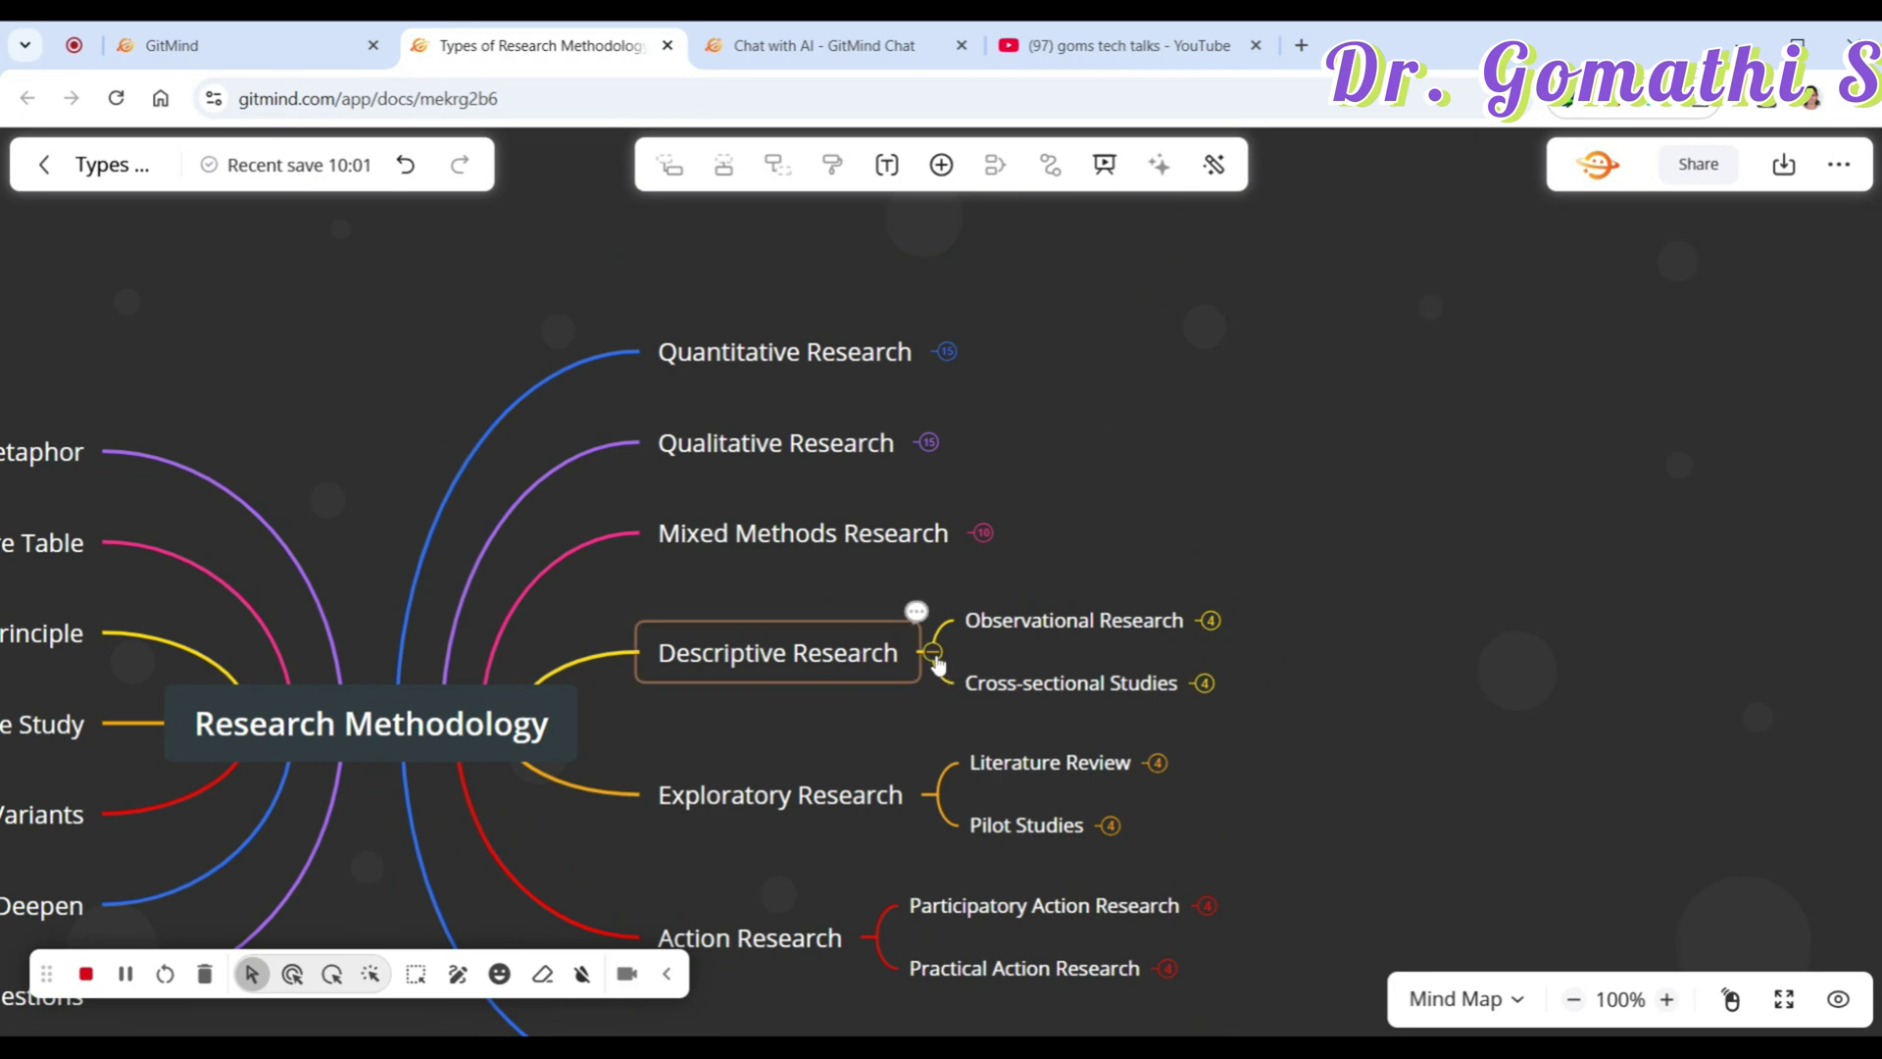
{"action": "left_click", "coordinate": [926, 652]}
{"action": "left_click", "coordinate": [933, 775]}
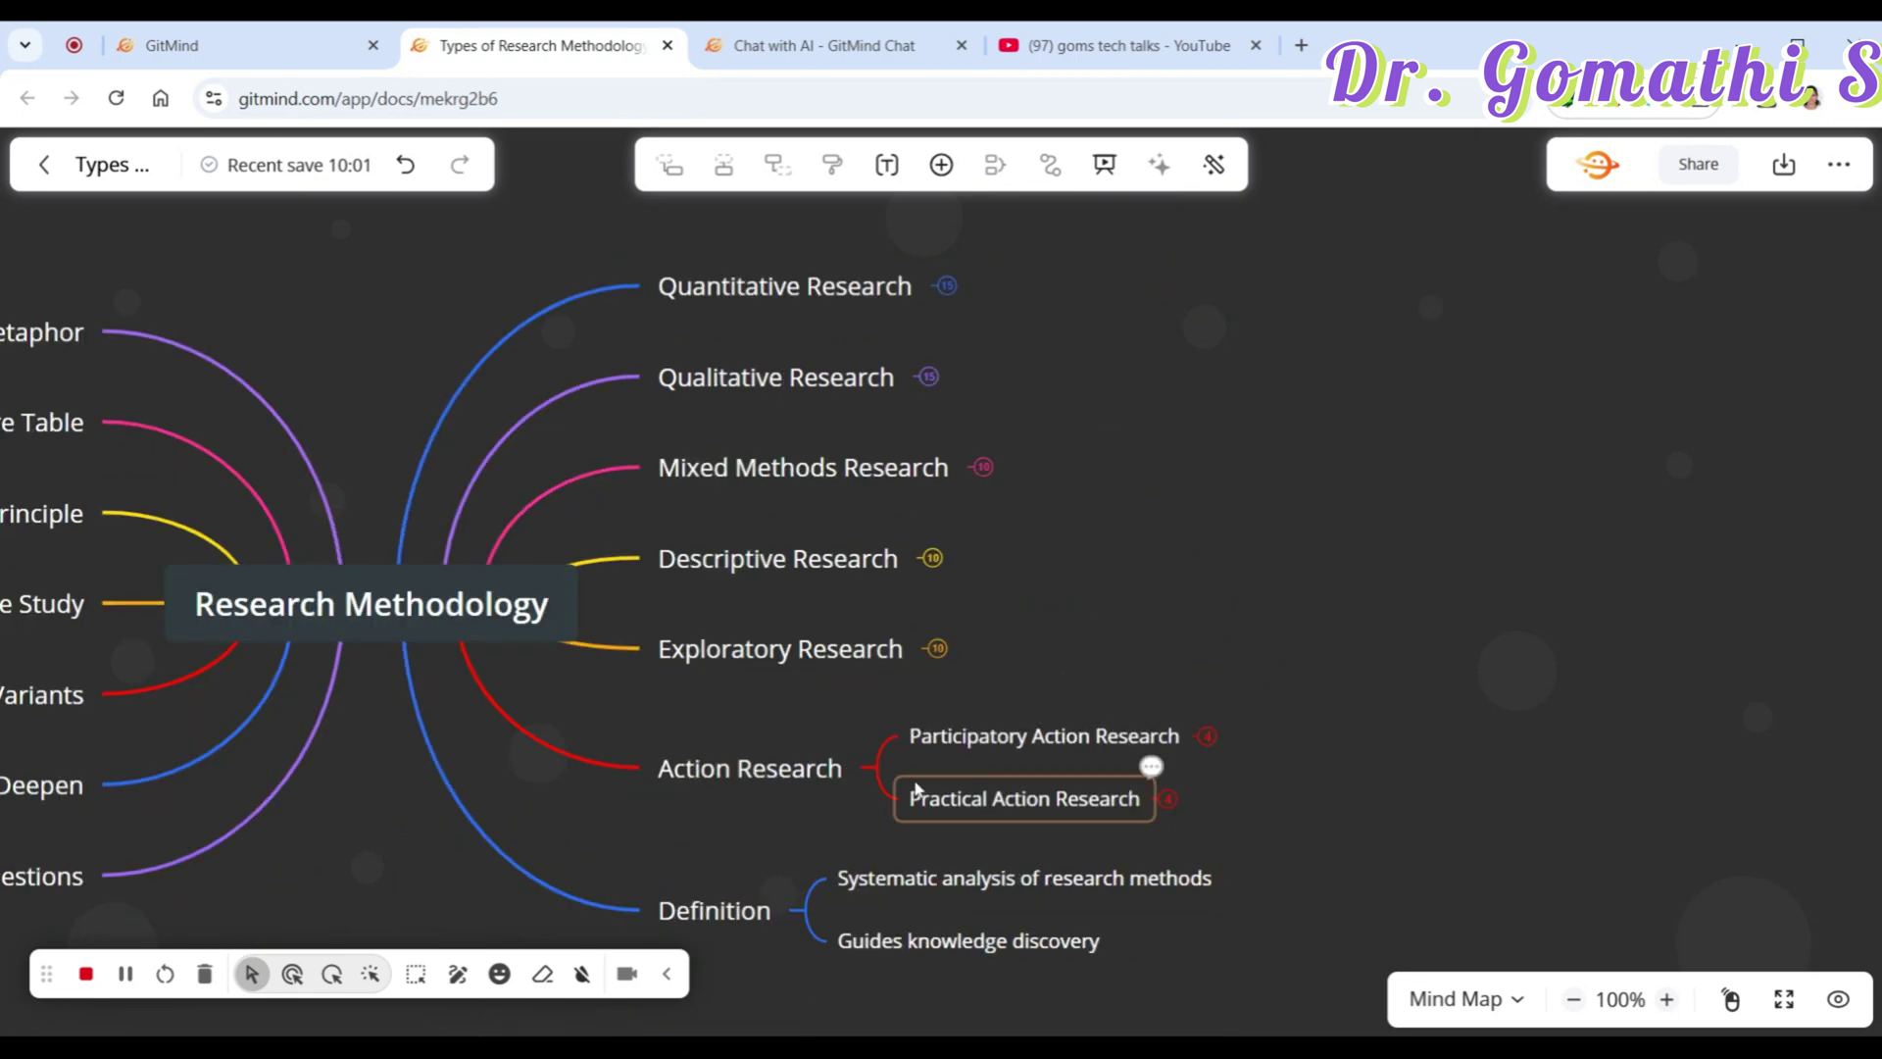
{"action": "left_click", "coordinate": [876, 770]}
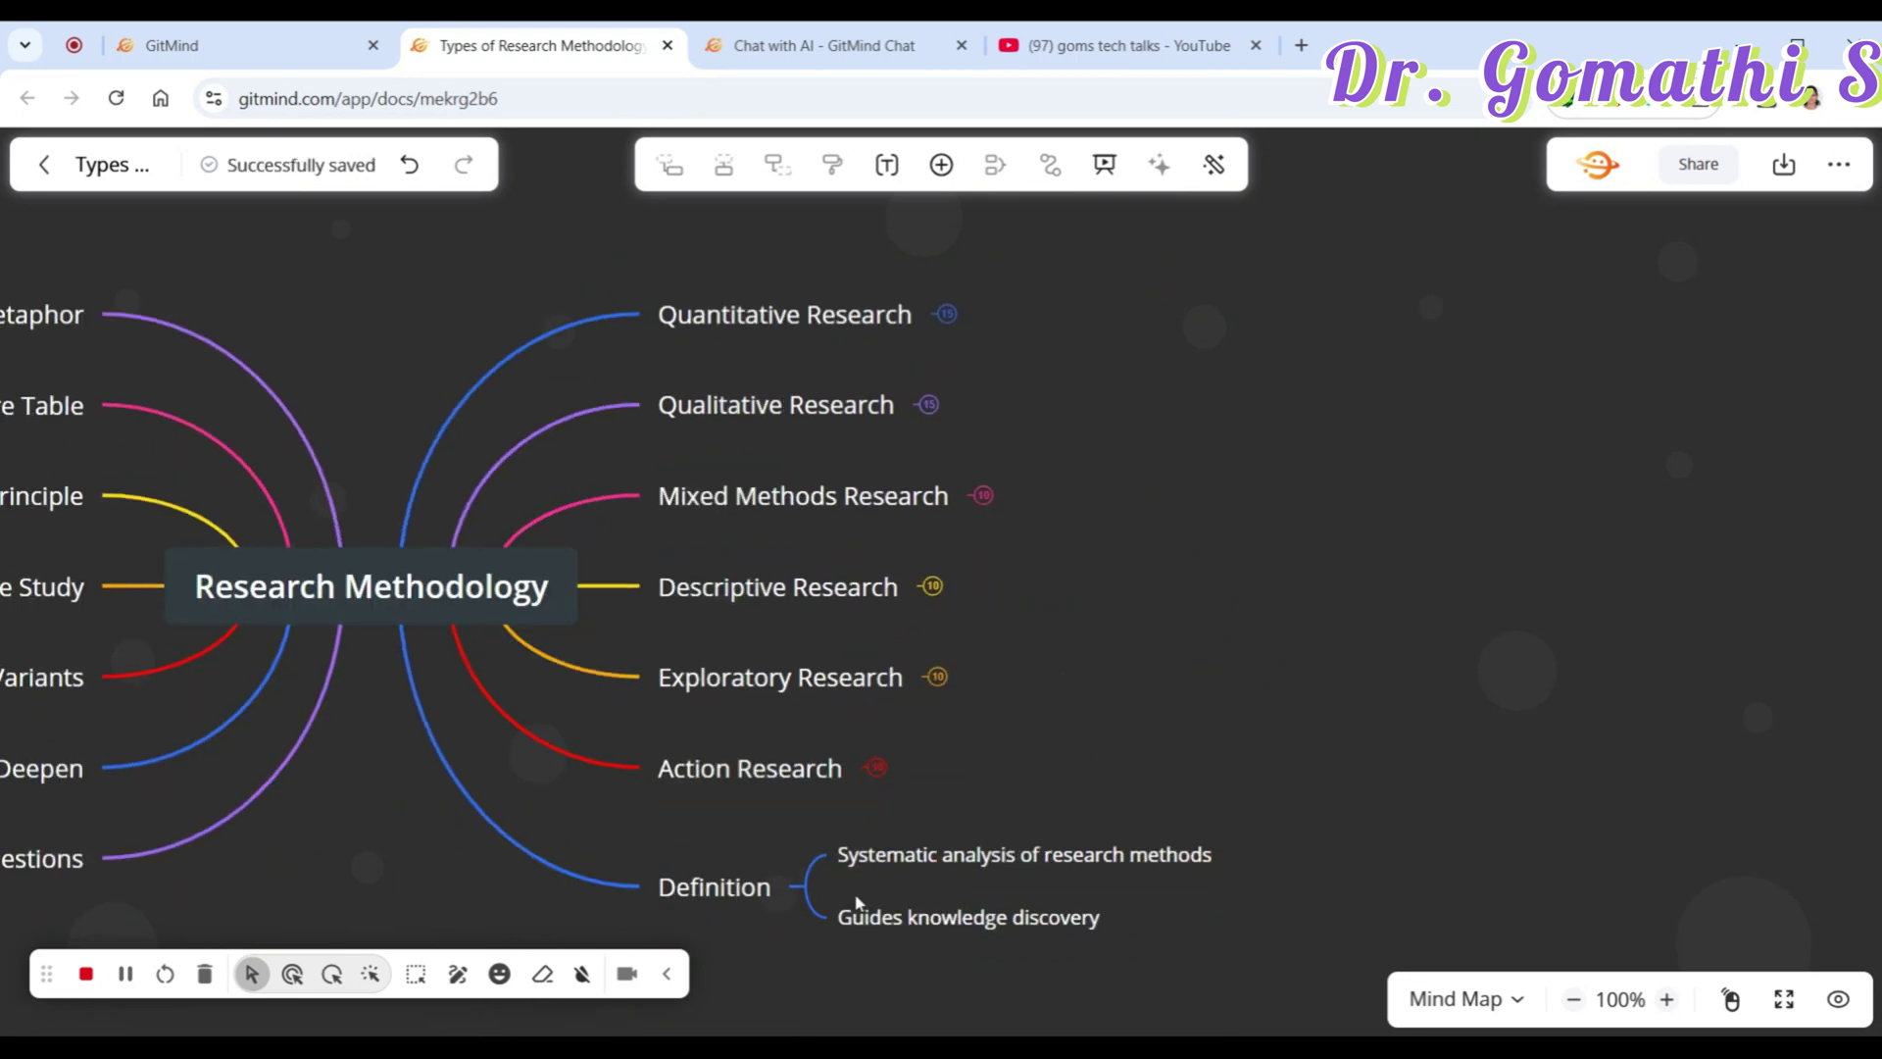
{"action": "left_click", "coordinate": [804, 888]}
{"action": "left_click_drag", "start_coordinate": [1113, 524], "coordinate": [1597, 483]}
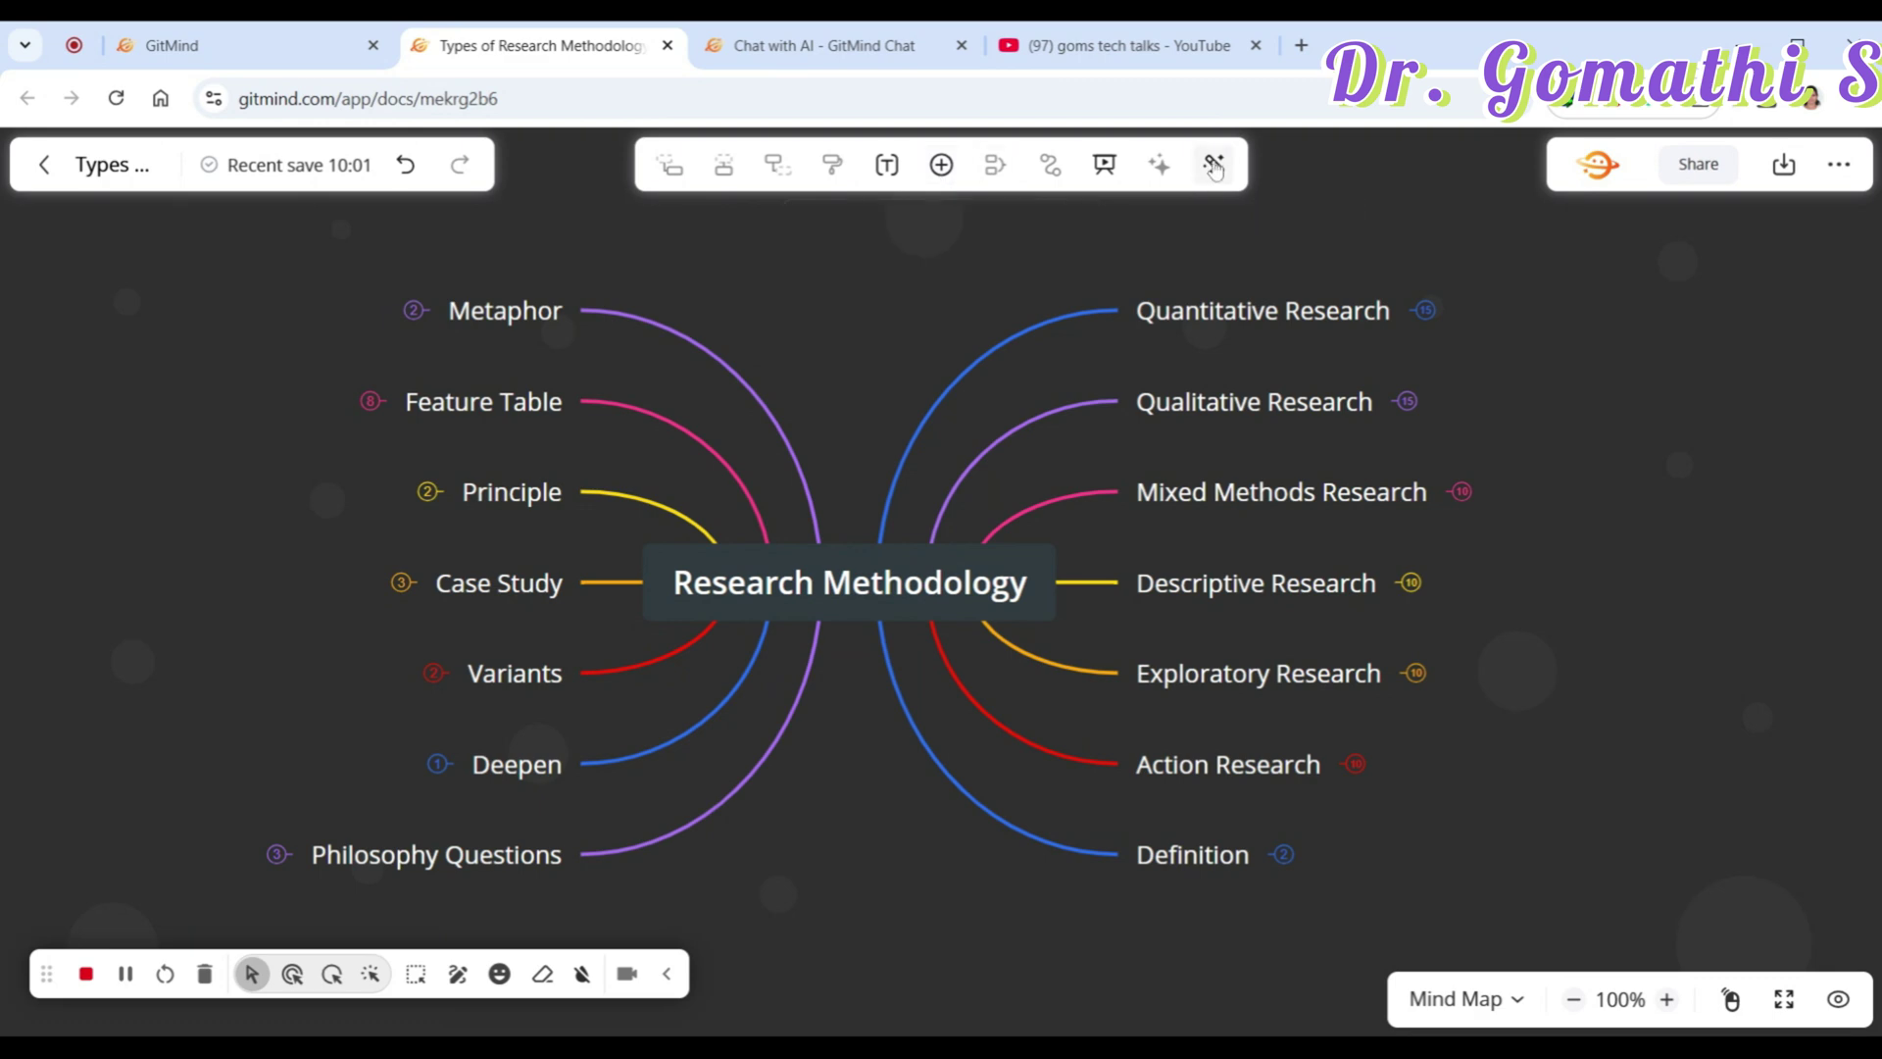
Step: Apply the grey-and-black theme to the map after trying the tan and green themes
{"action": "left_click", "coordinate": [1215, 167]}
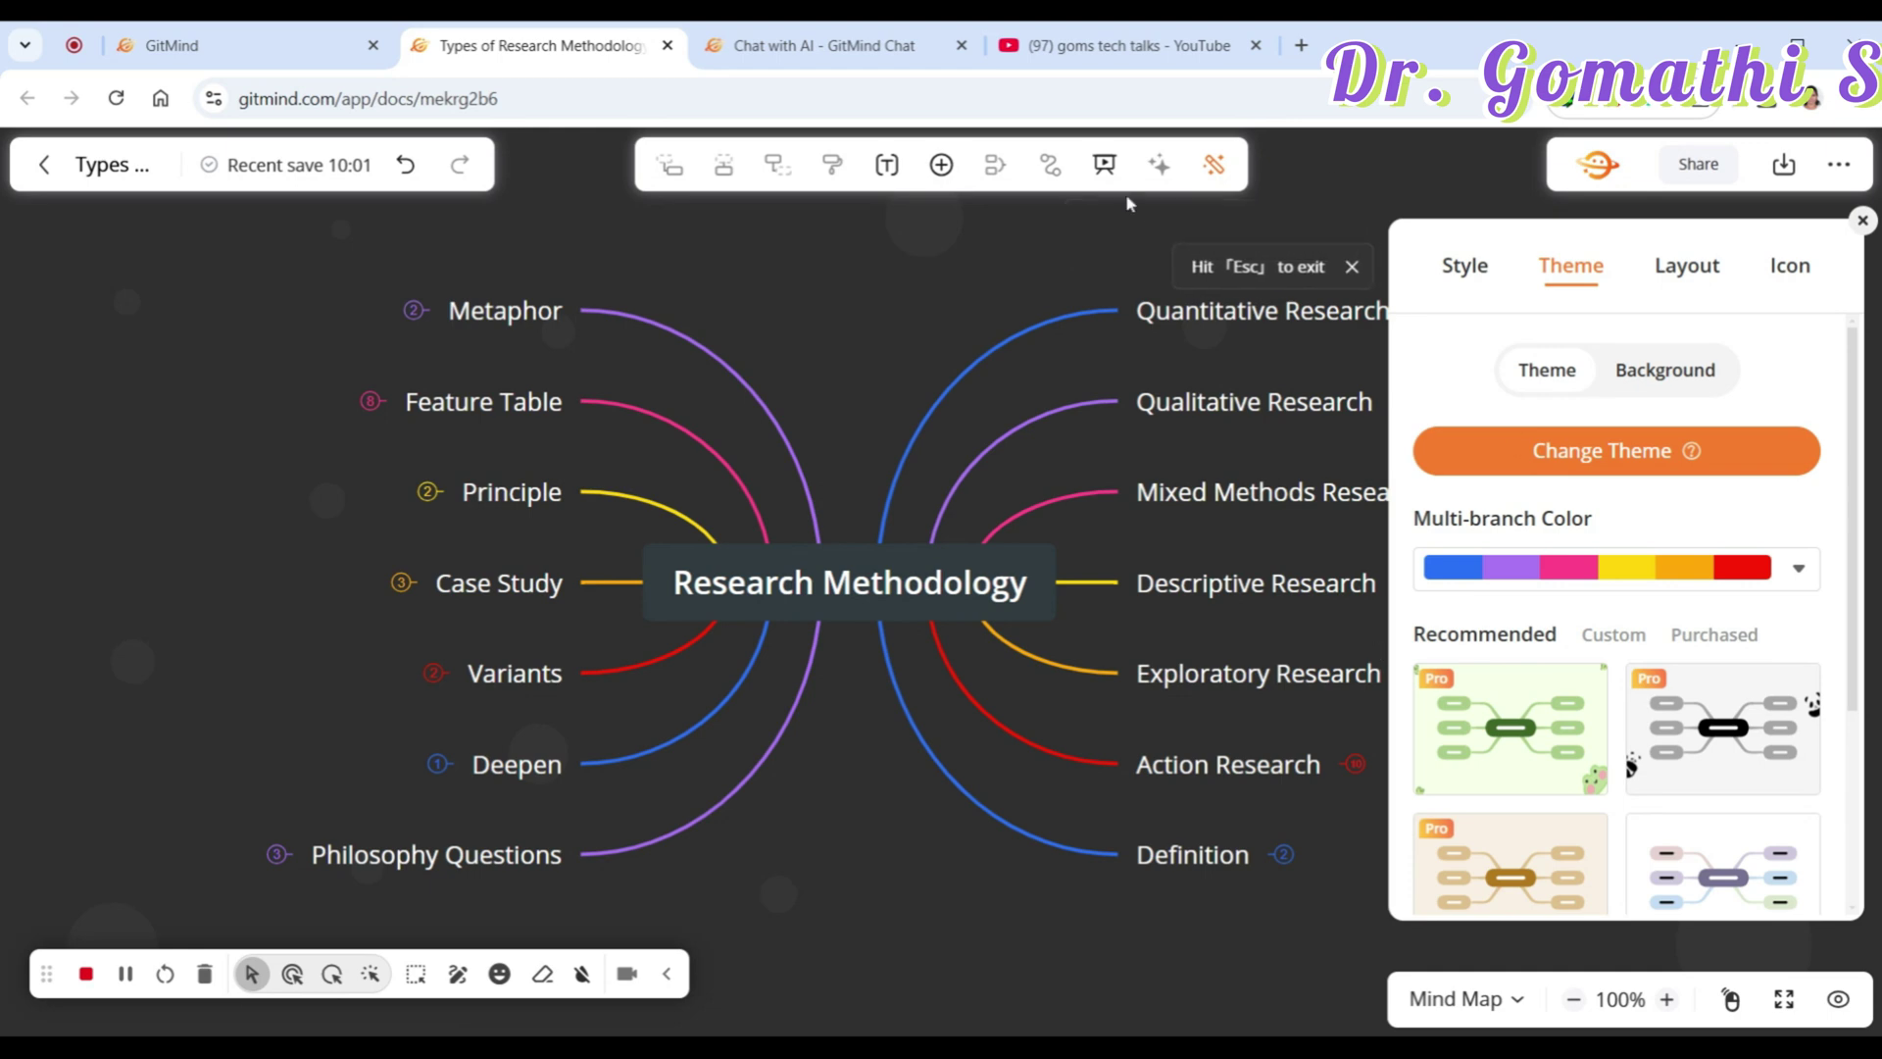
{"action": "scroll", "coordinate": [1549, 637], "scroll_direction": "down", "scroll_amount": 3}
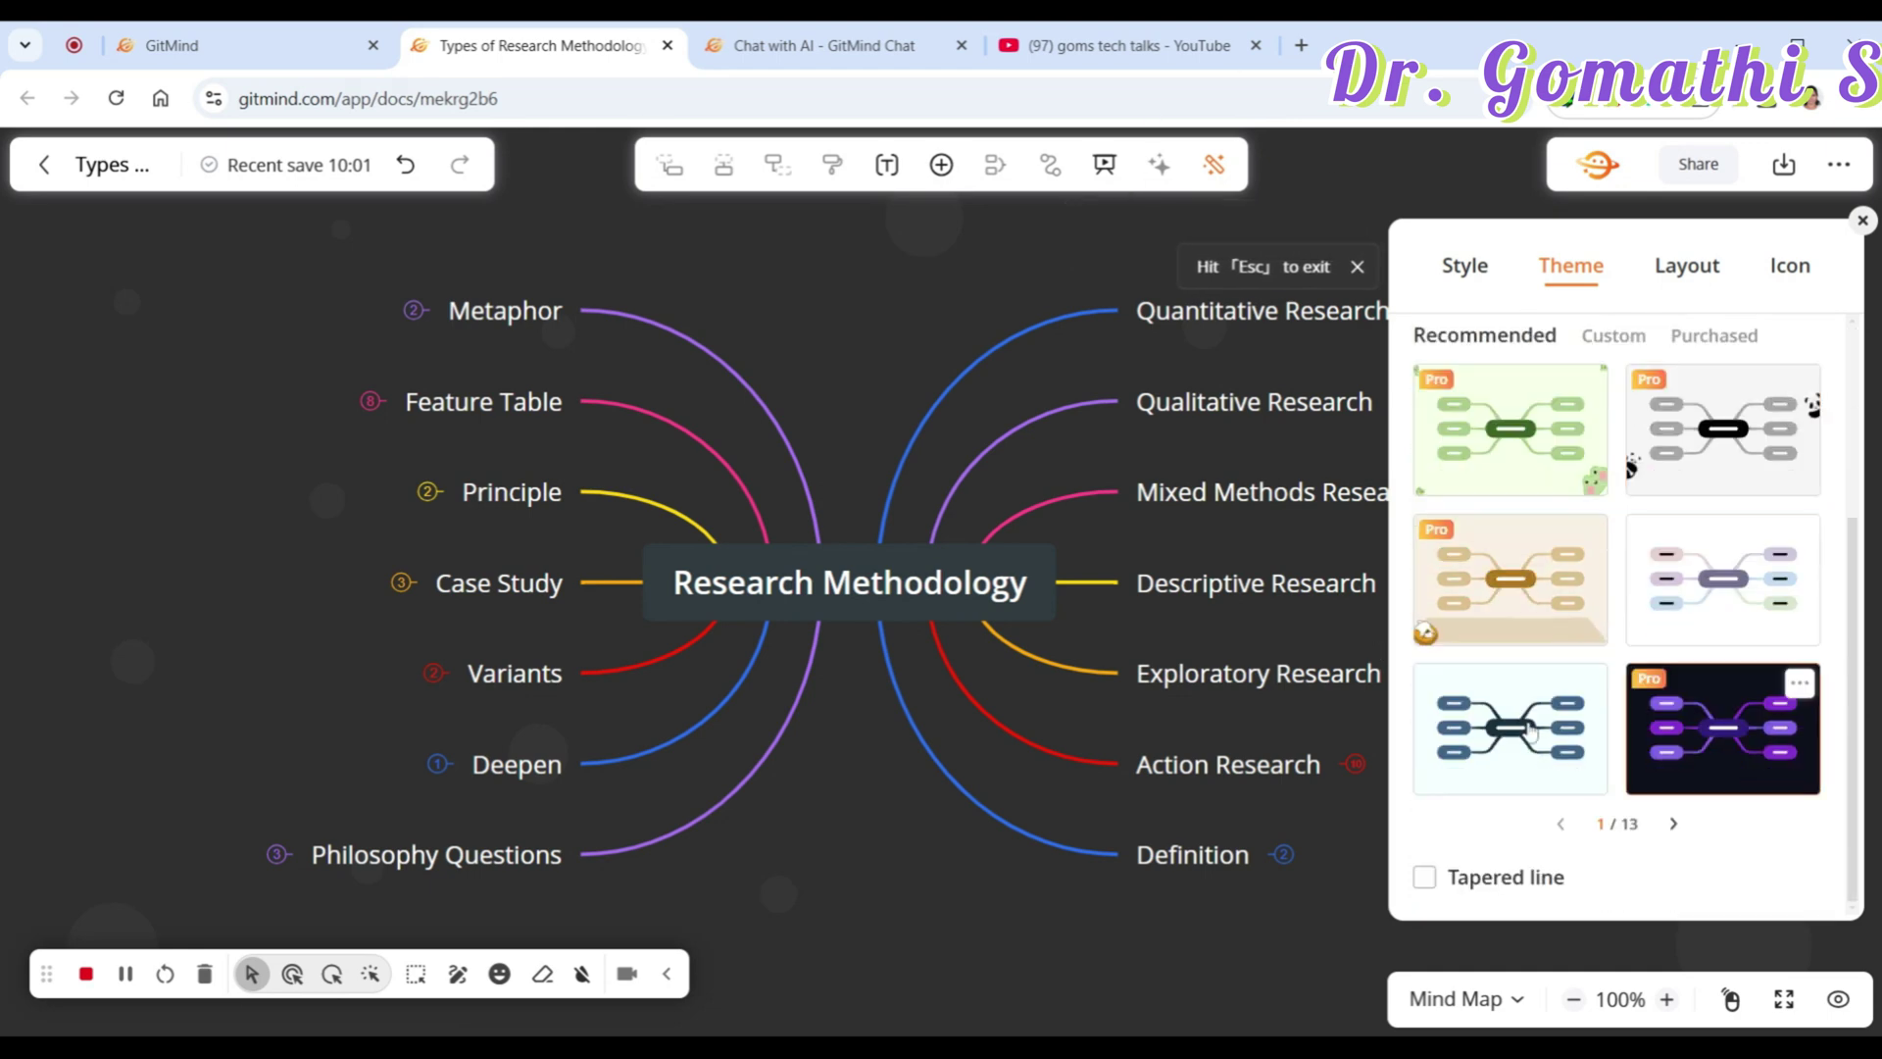
{"action": "left_click", "coordinate": [1509, 580]}
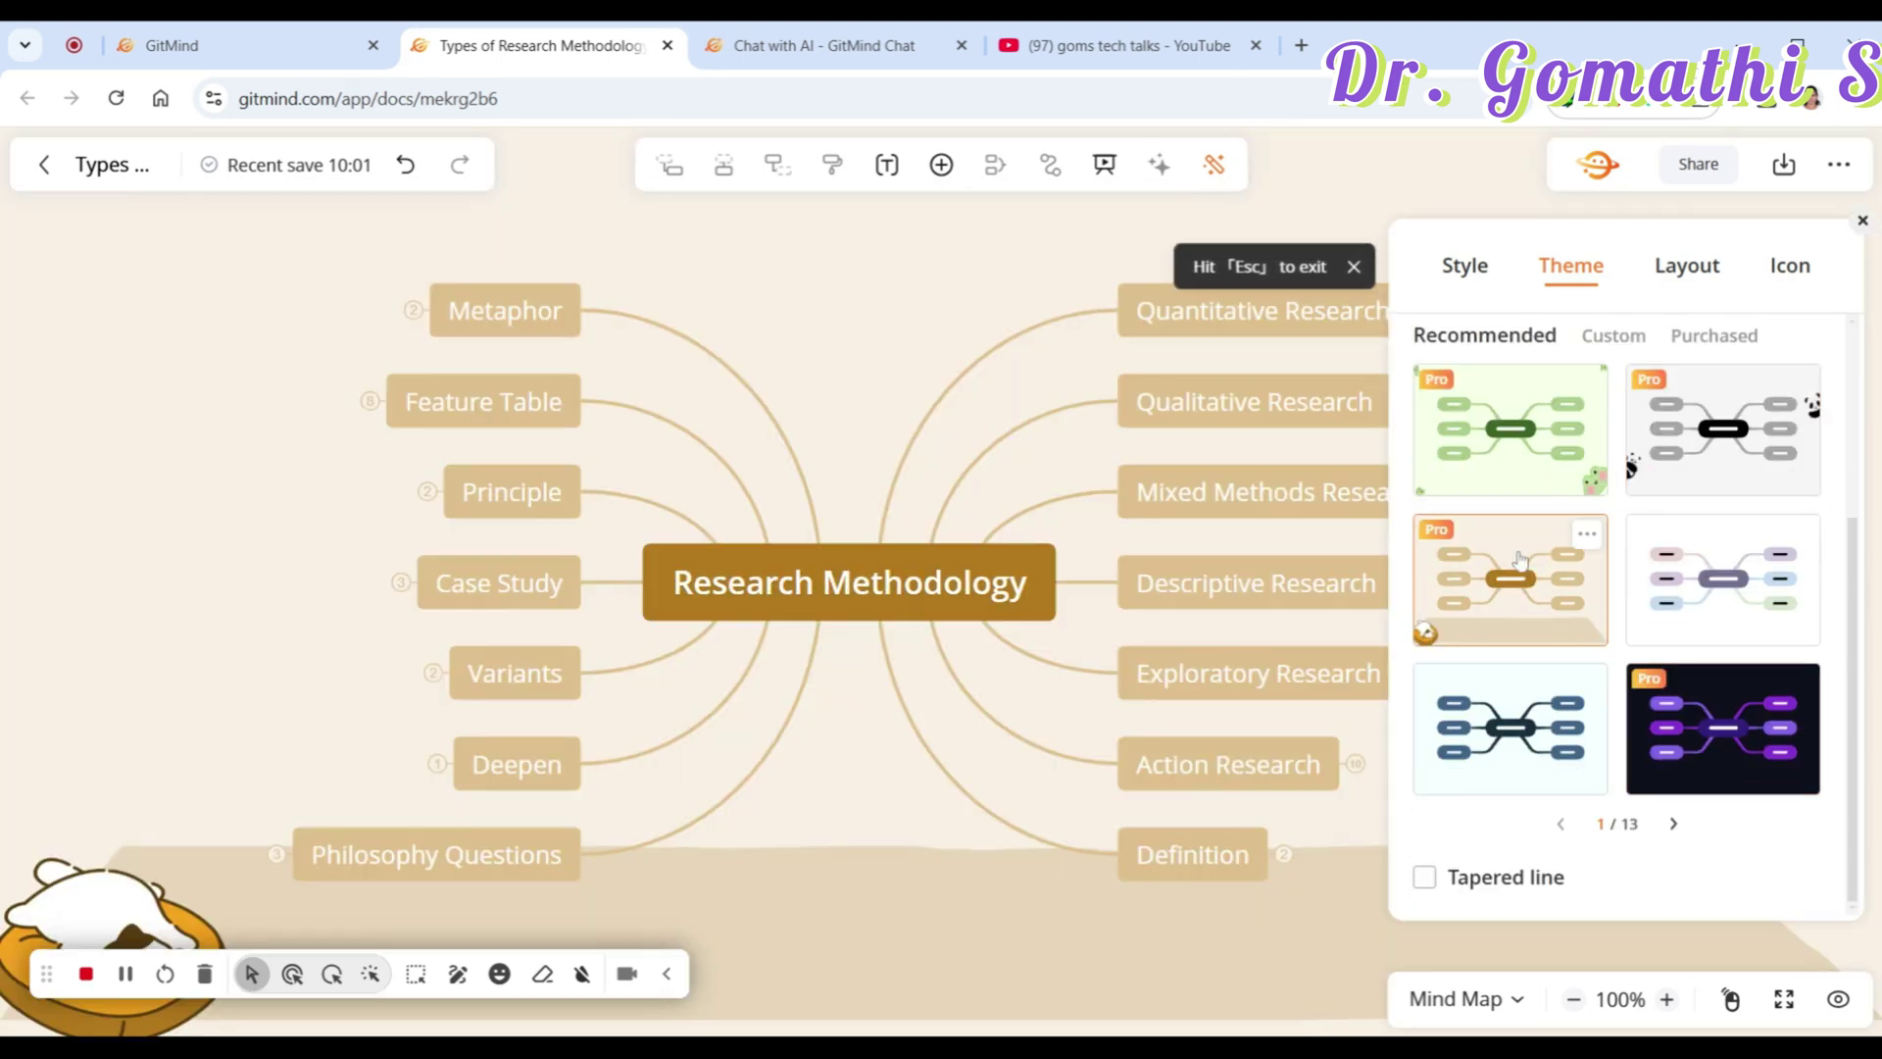
{"action": "left_click", "coordinate": [1527, 435]}
{"action": "left_click", "coordinate": [1630, 461]}
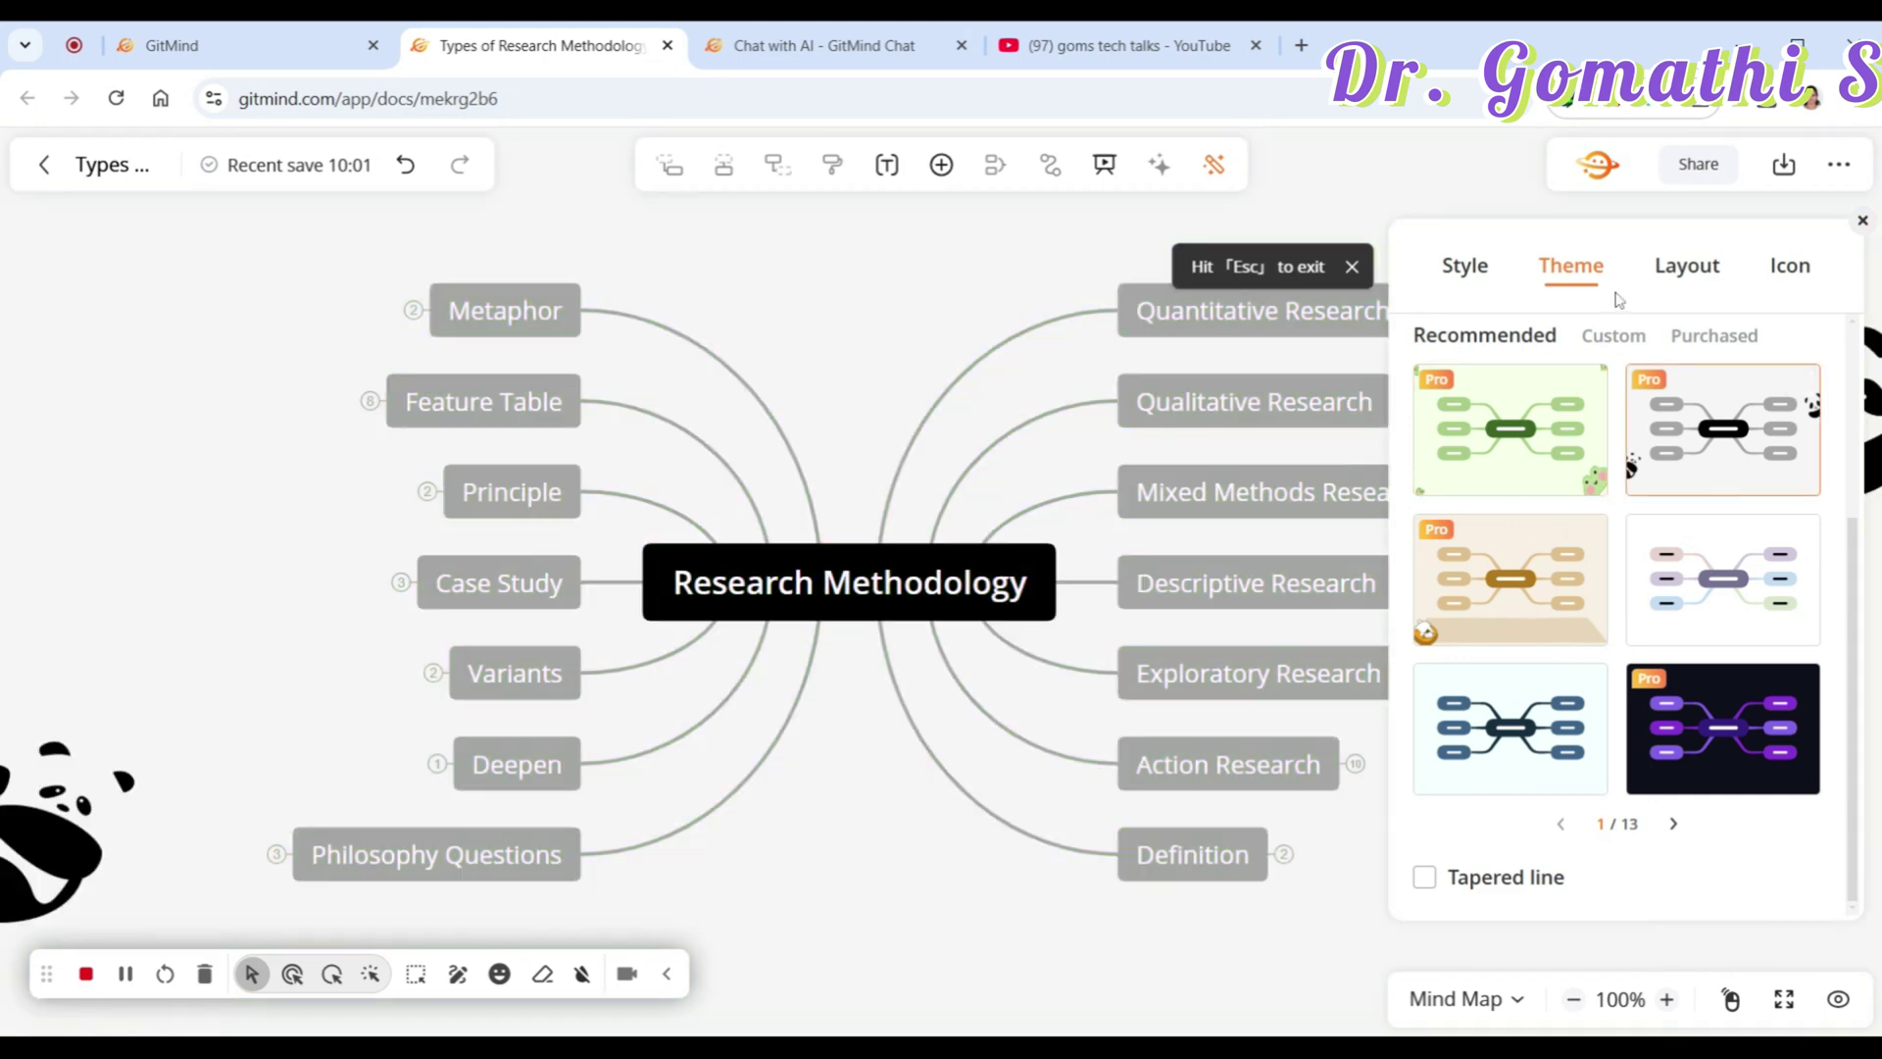
{"action": "left_click", "coordinate": [1607, 344]}
{"action": "left_click", "coordinate": [1476, 335]}
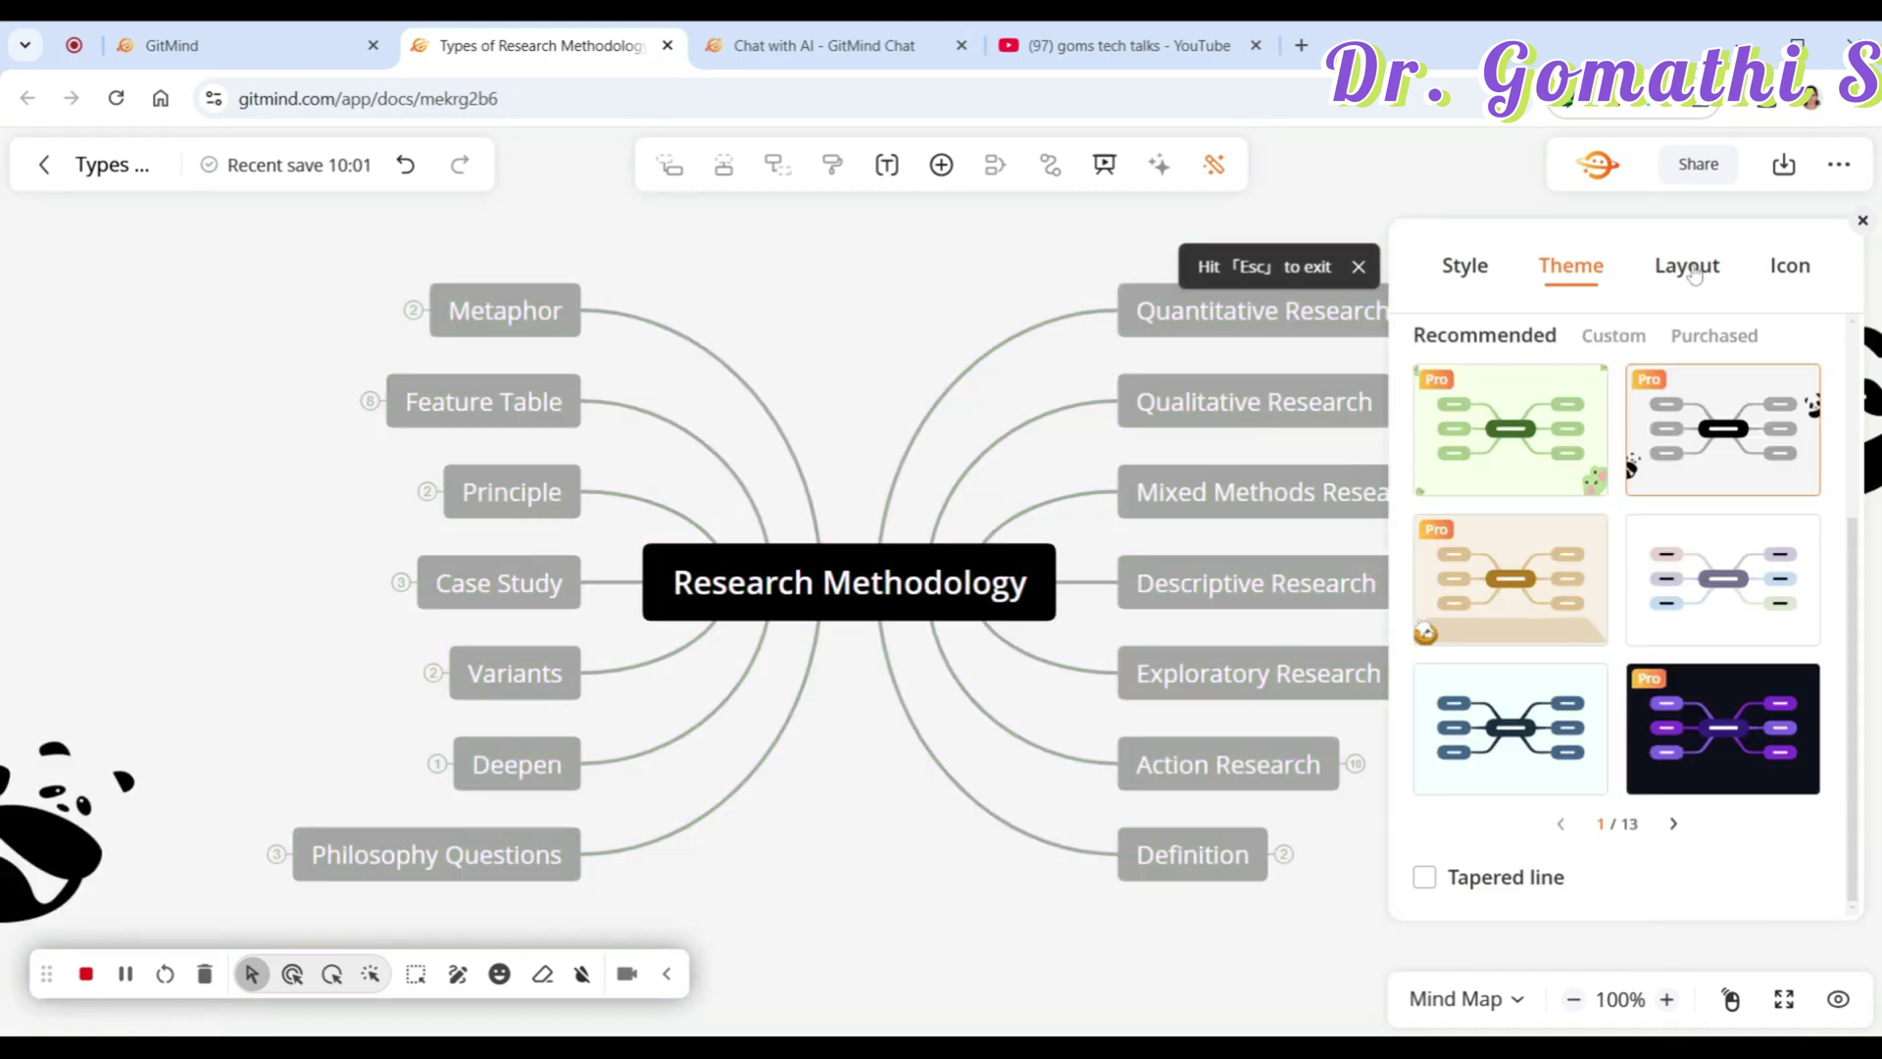
Step: Try the rightward Logic Chart layout, then return to the two-sided Mind Map layout
{"action": "left_click", "coordinate": [1687, 265]}
{"action": "left_click", "coordinate": [1465, 529]}
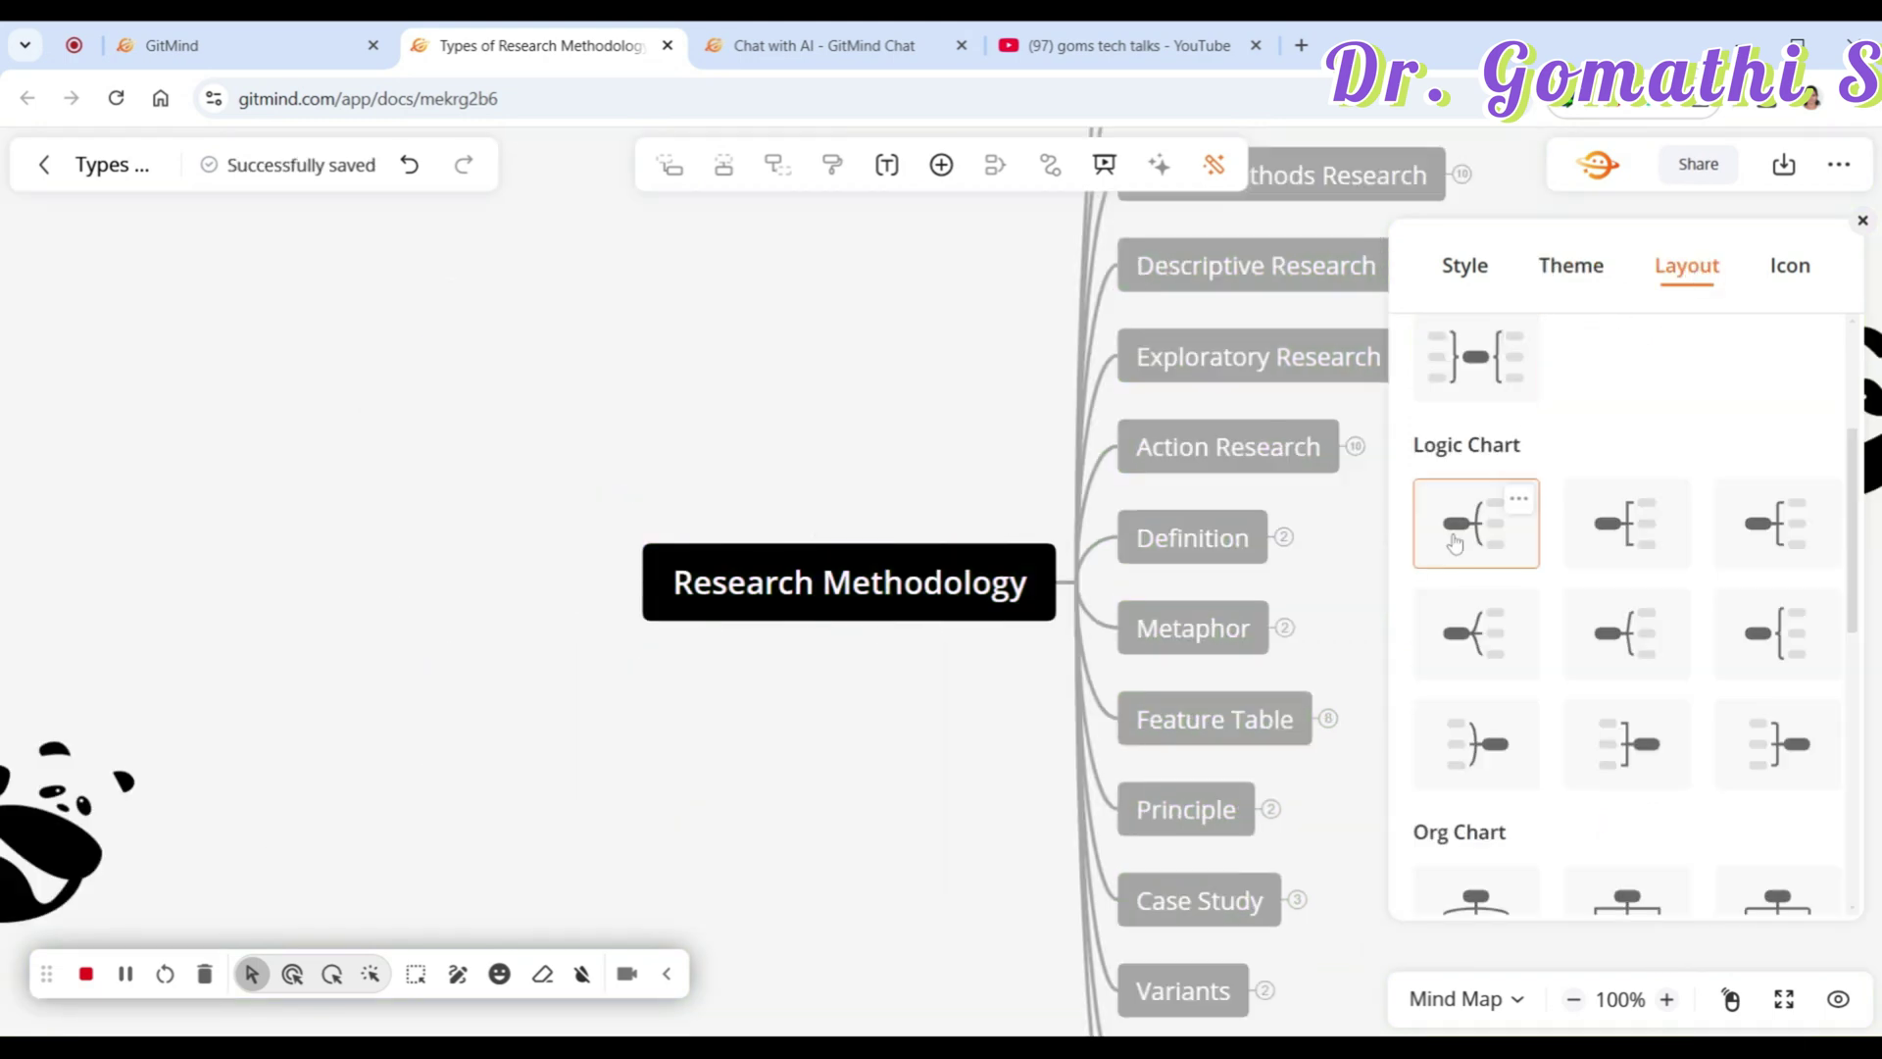
{"action": "left_click", "coordinate": [1473, 266]}
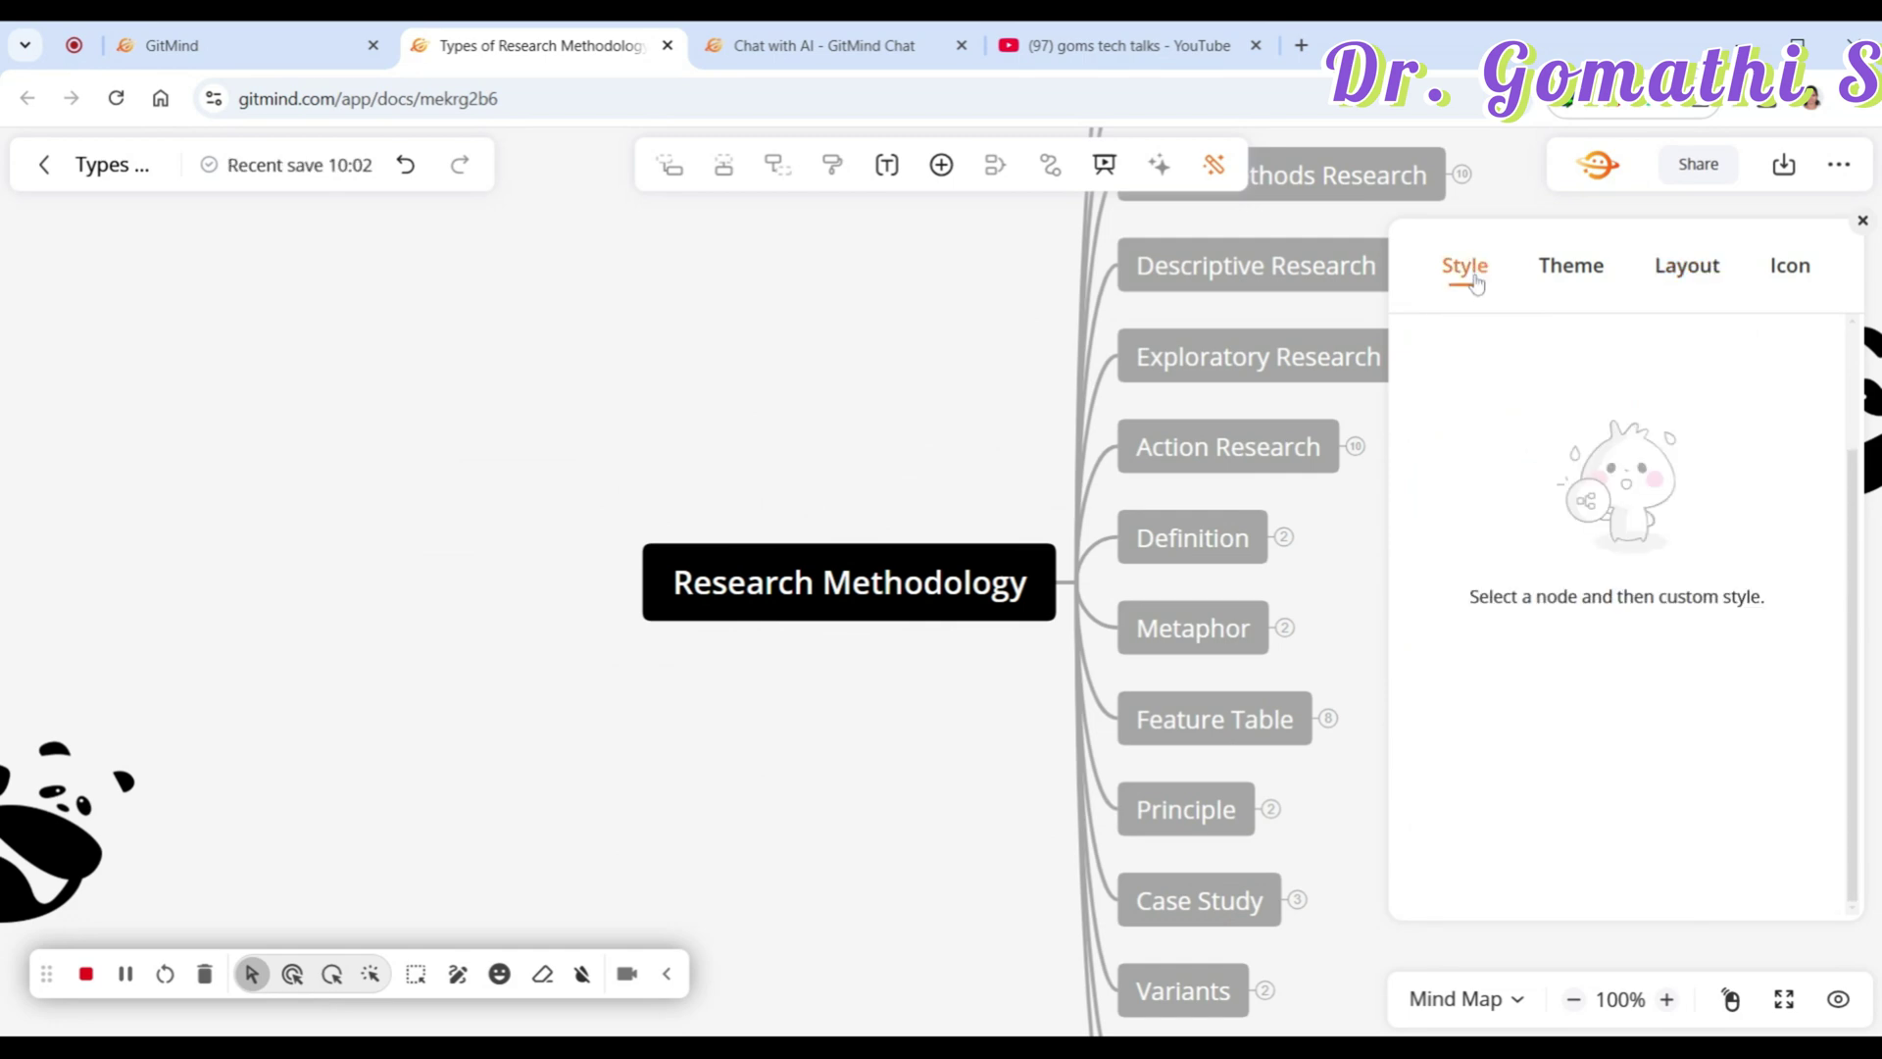
{"action": "left_click", "coordinate": [1604, 268]}
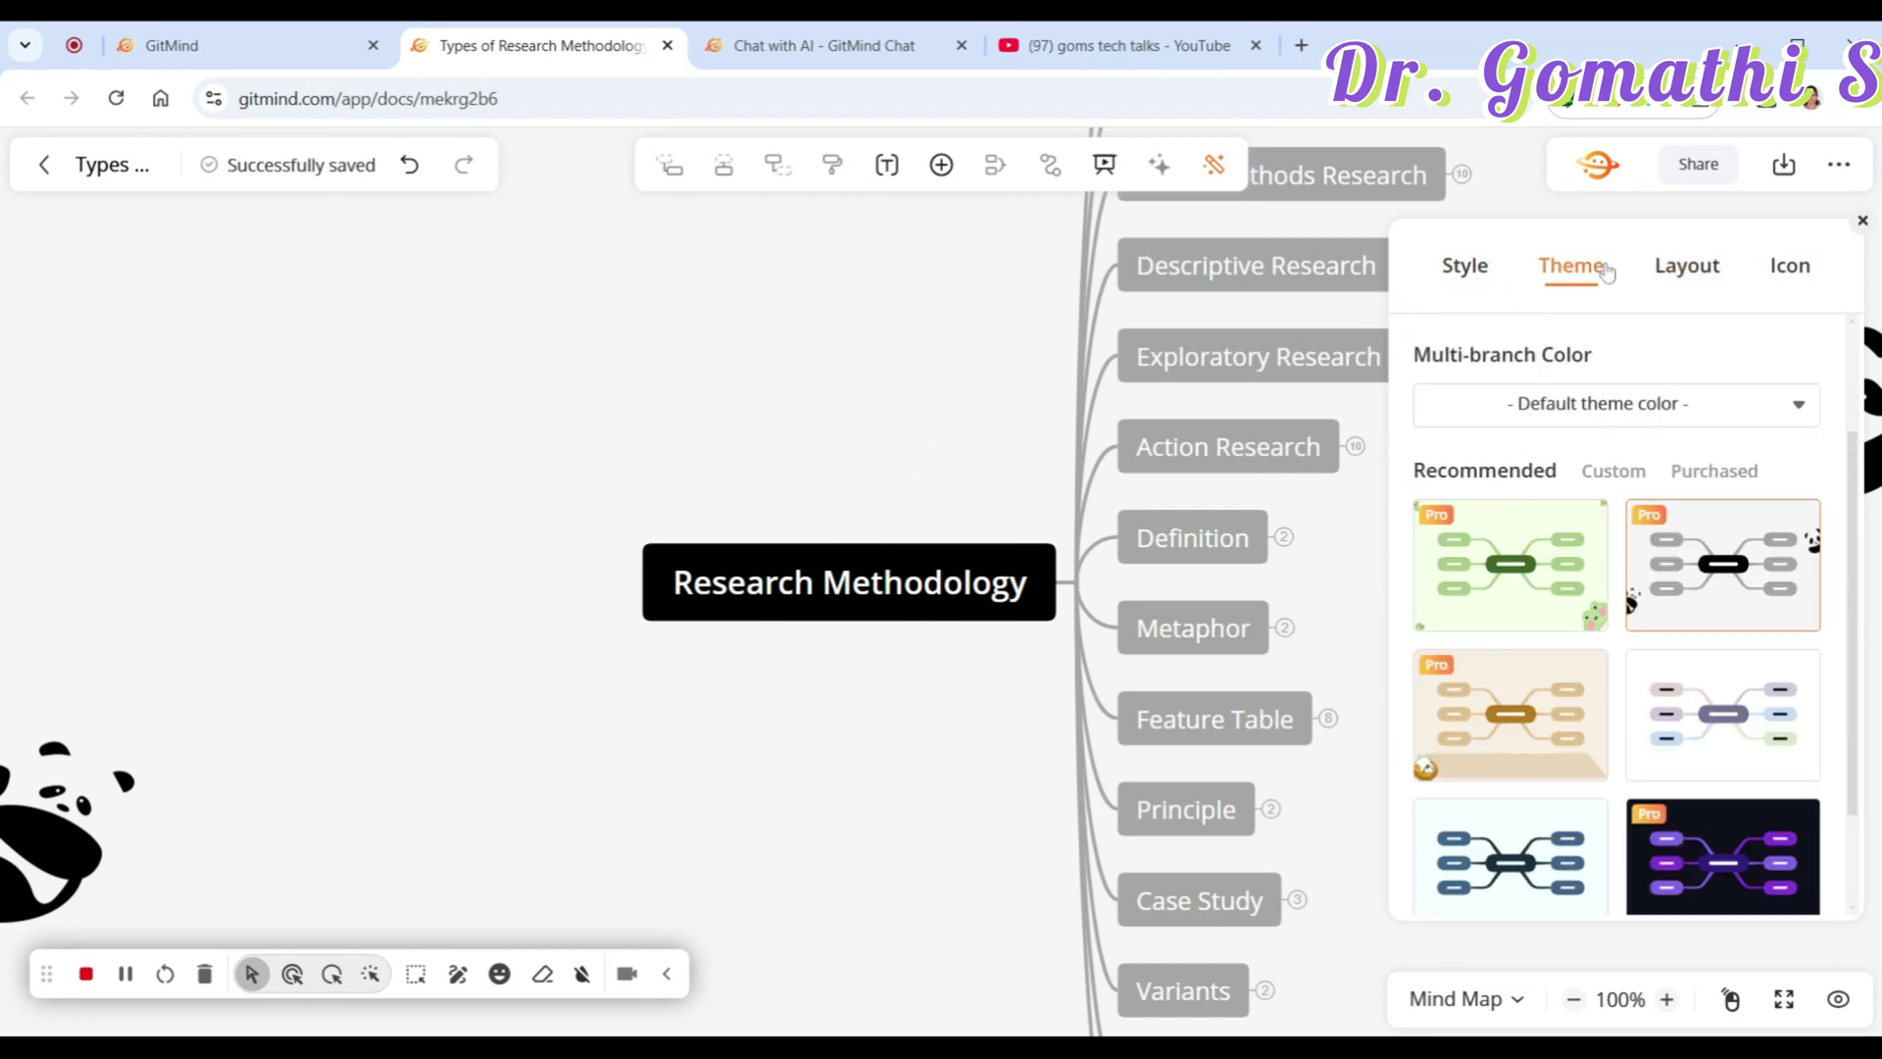
{"action": "left_click", "coordinate": [1658, 428]}
{"action": "left_click", "coordinate": [1428, 957]}
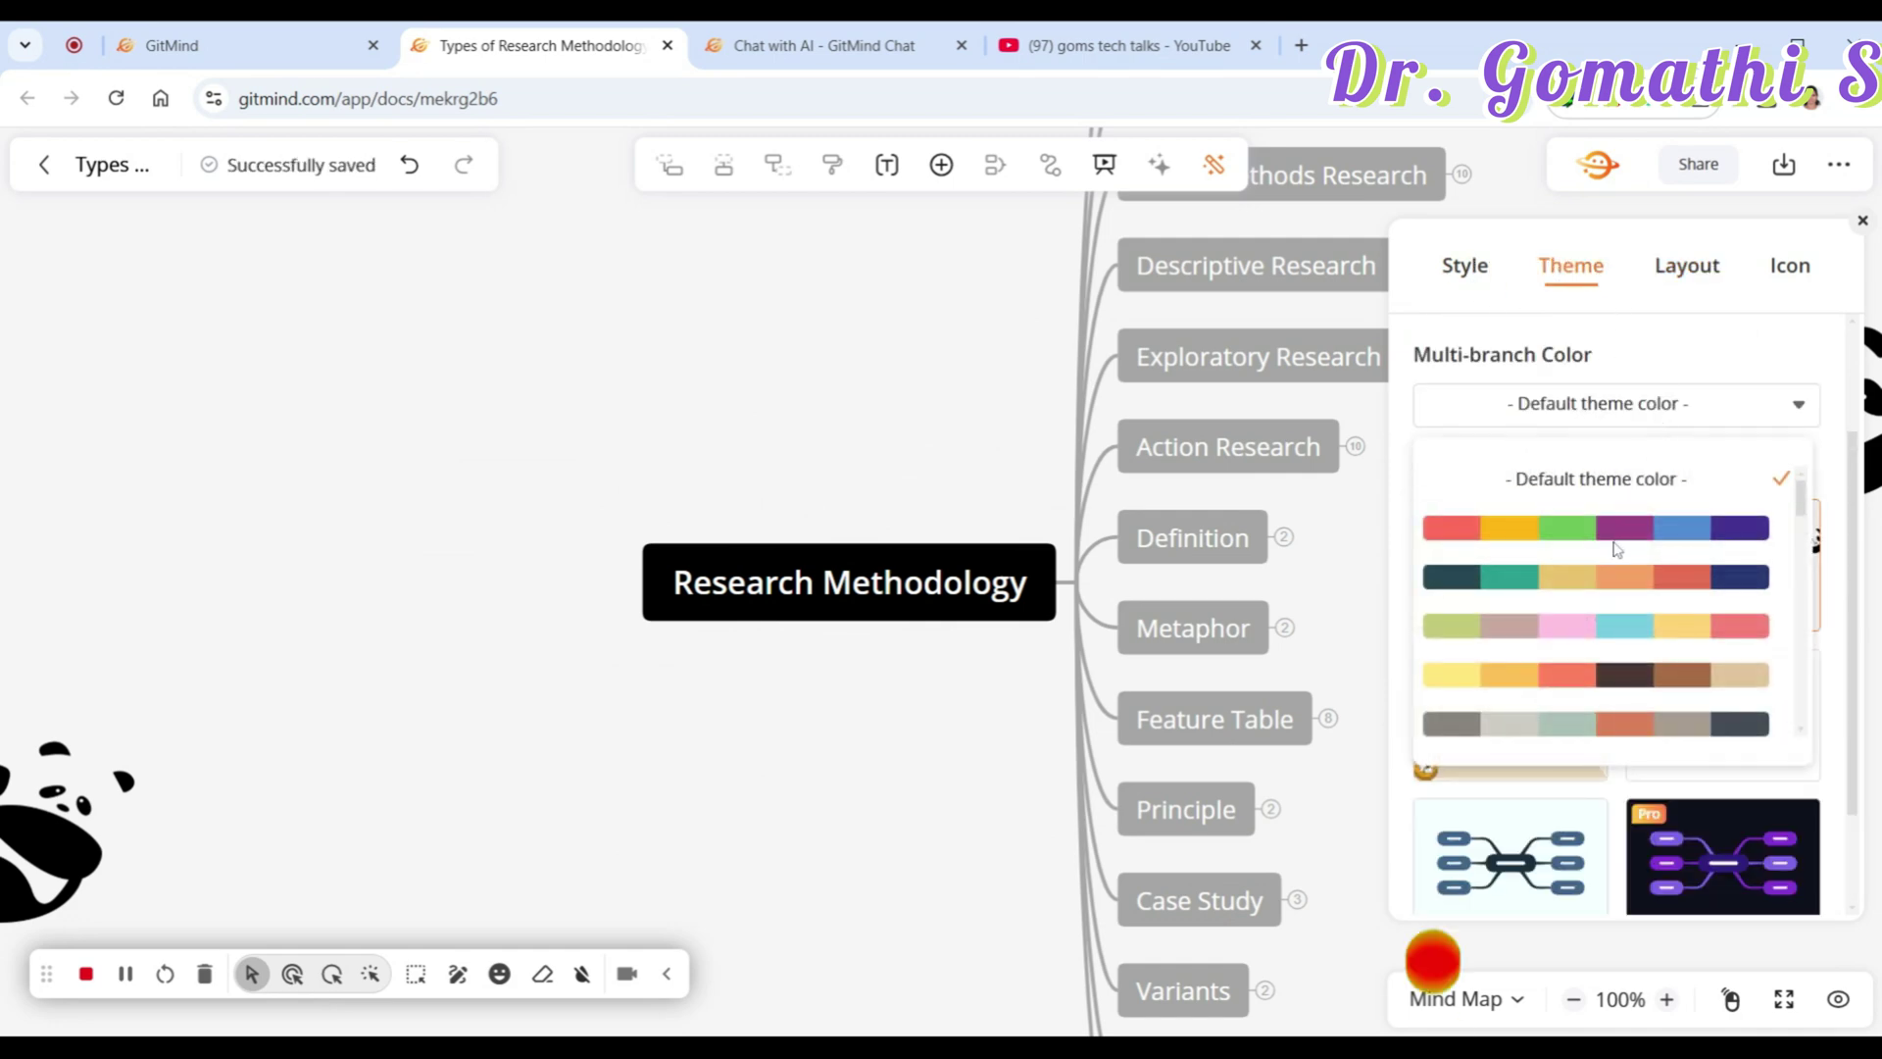
{"action": "left_click", "coordinate": [1706, 267]}
{"action": "left_click", "coordinate": [1512, 400]}
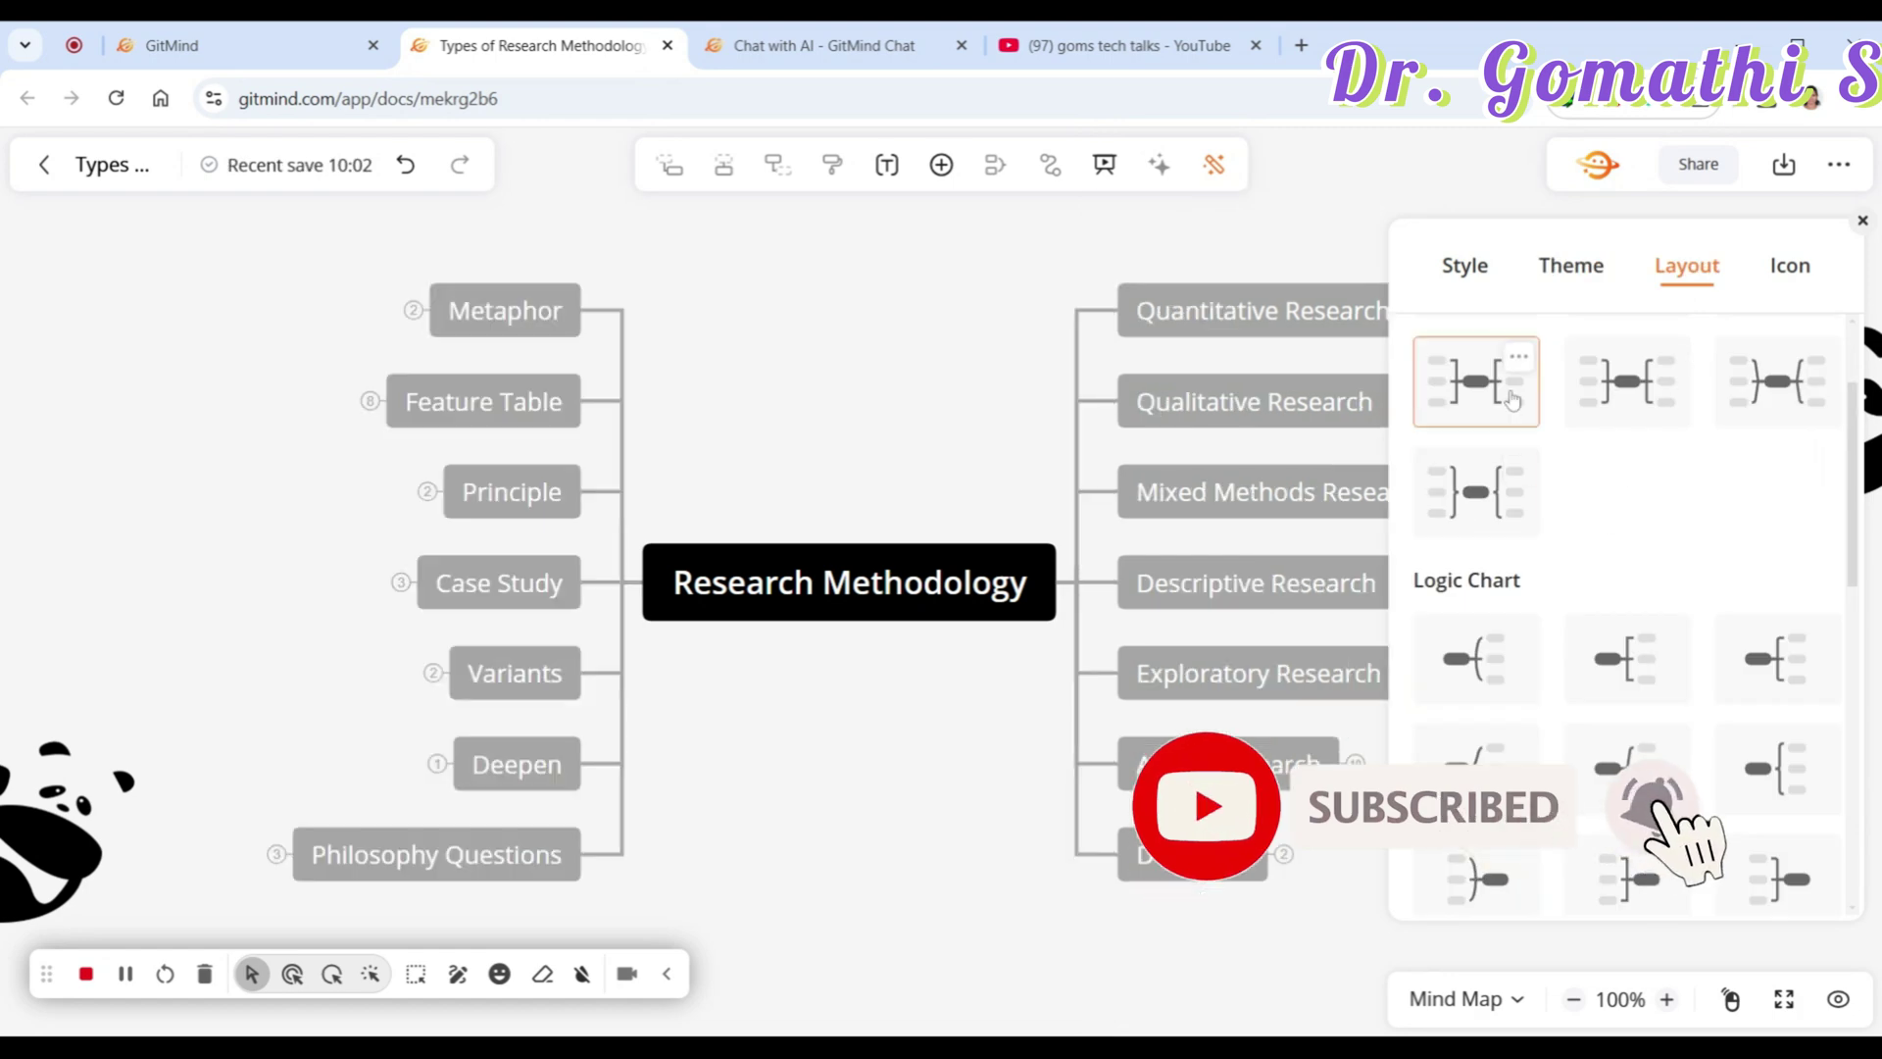
{"action": "left_click", "coordinate": [1788, 266]}
{"action": "left_click", "coordinate": [1651, 364]}
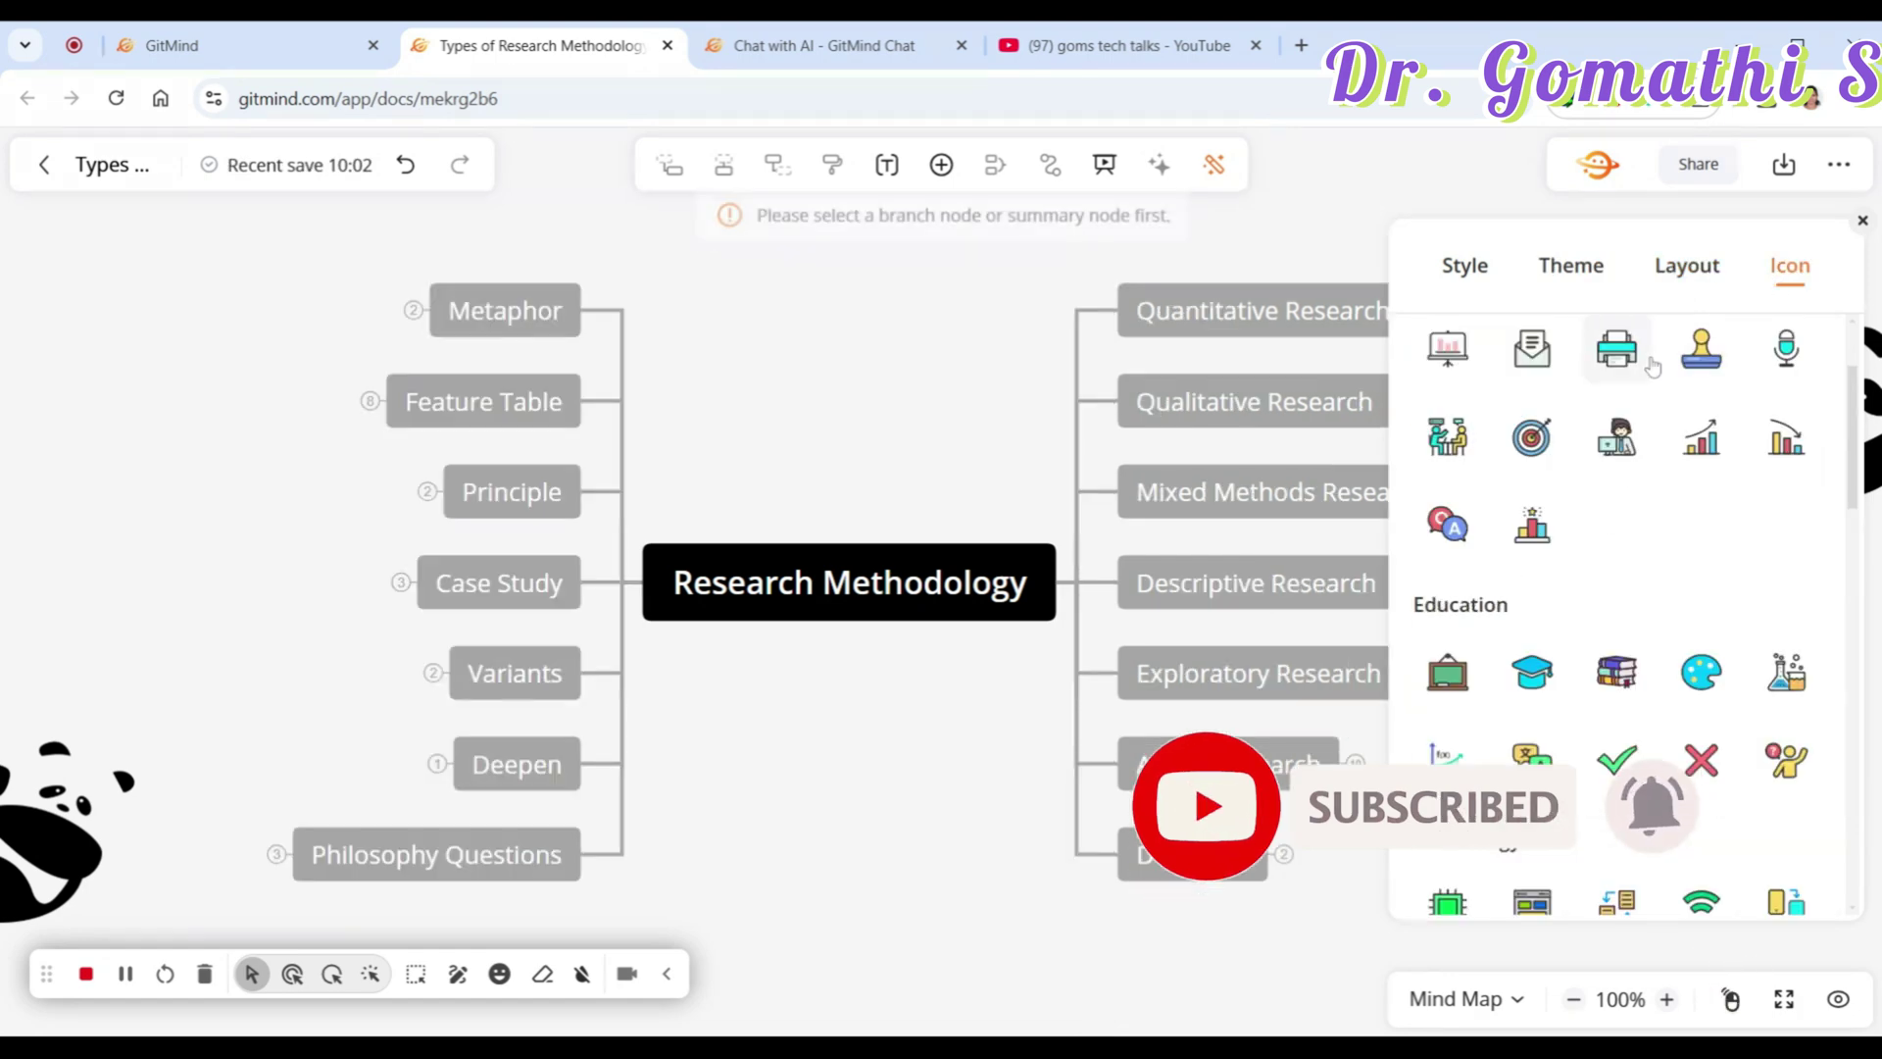
Step: Add a printer icon to the Quantitative Research node
{"action": "left_click", "coordinate": [1244, 323]}
{"action": "left_click", "coordinate": [1604, 357]}
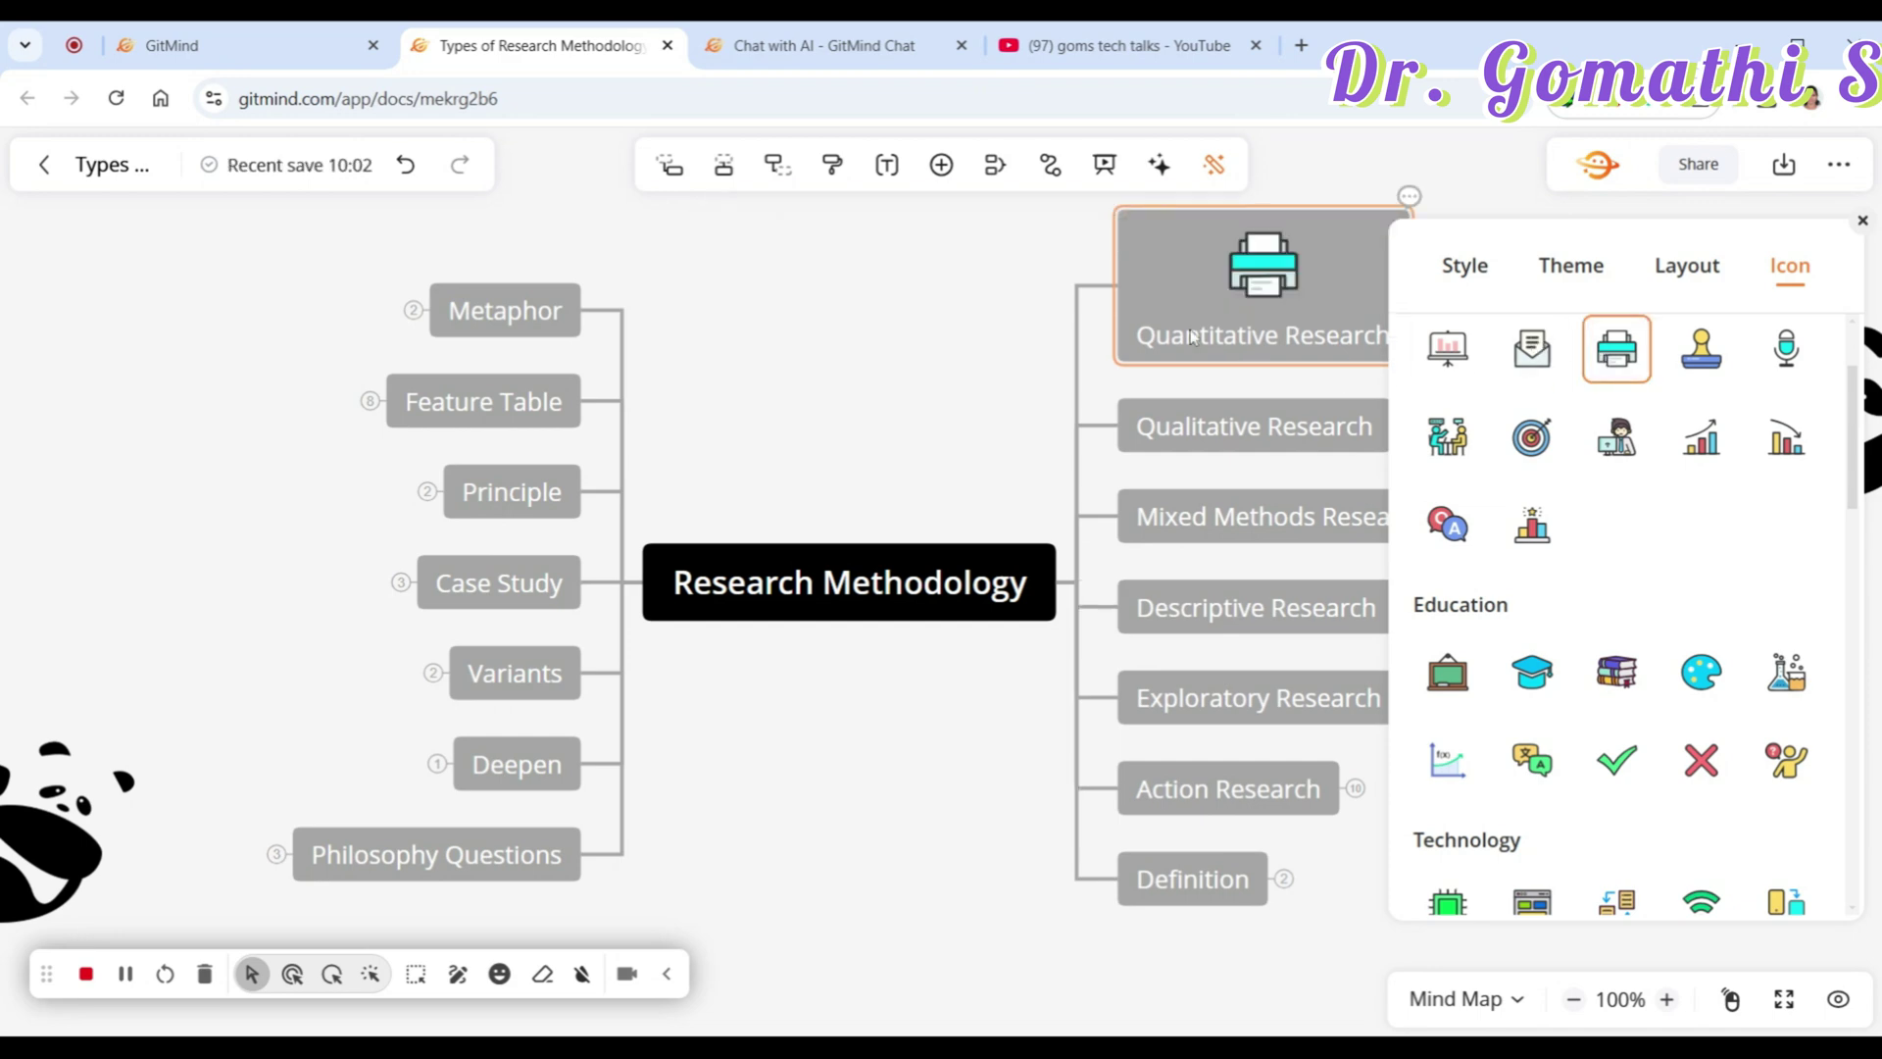
{"action": "scroll", "coordinate": [1550, 601], "scroll_direction": "down", "scroll_amount": 10}
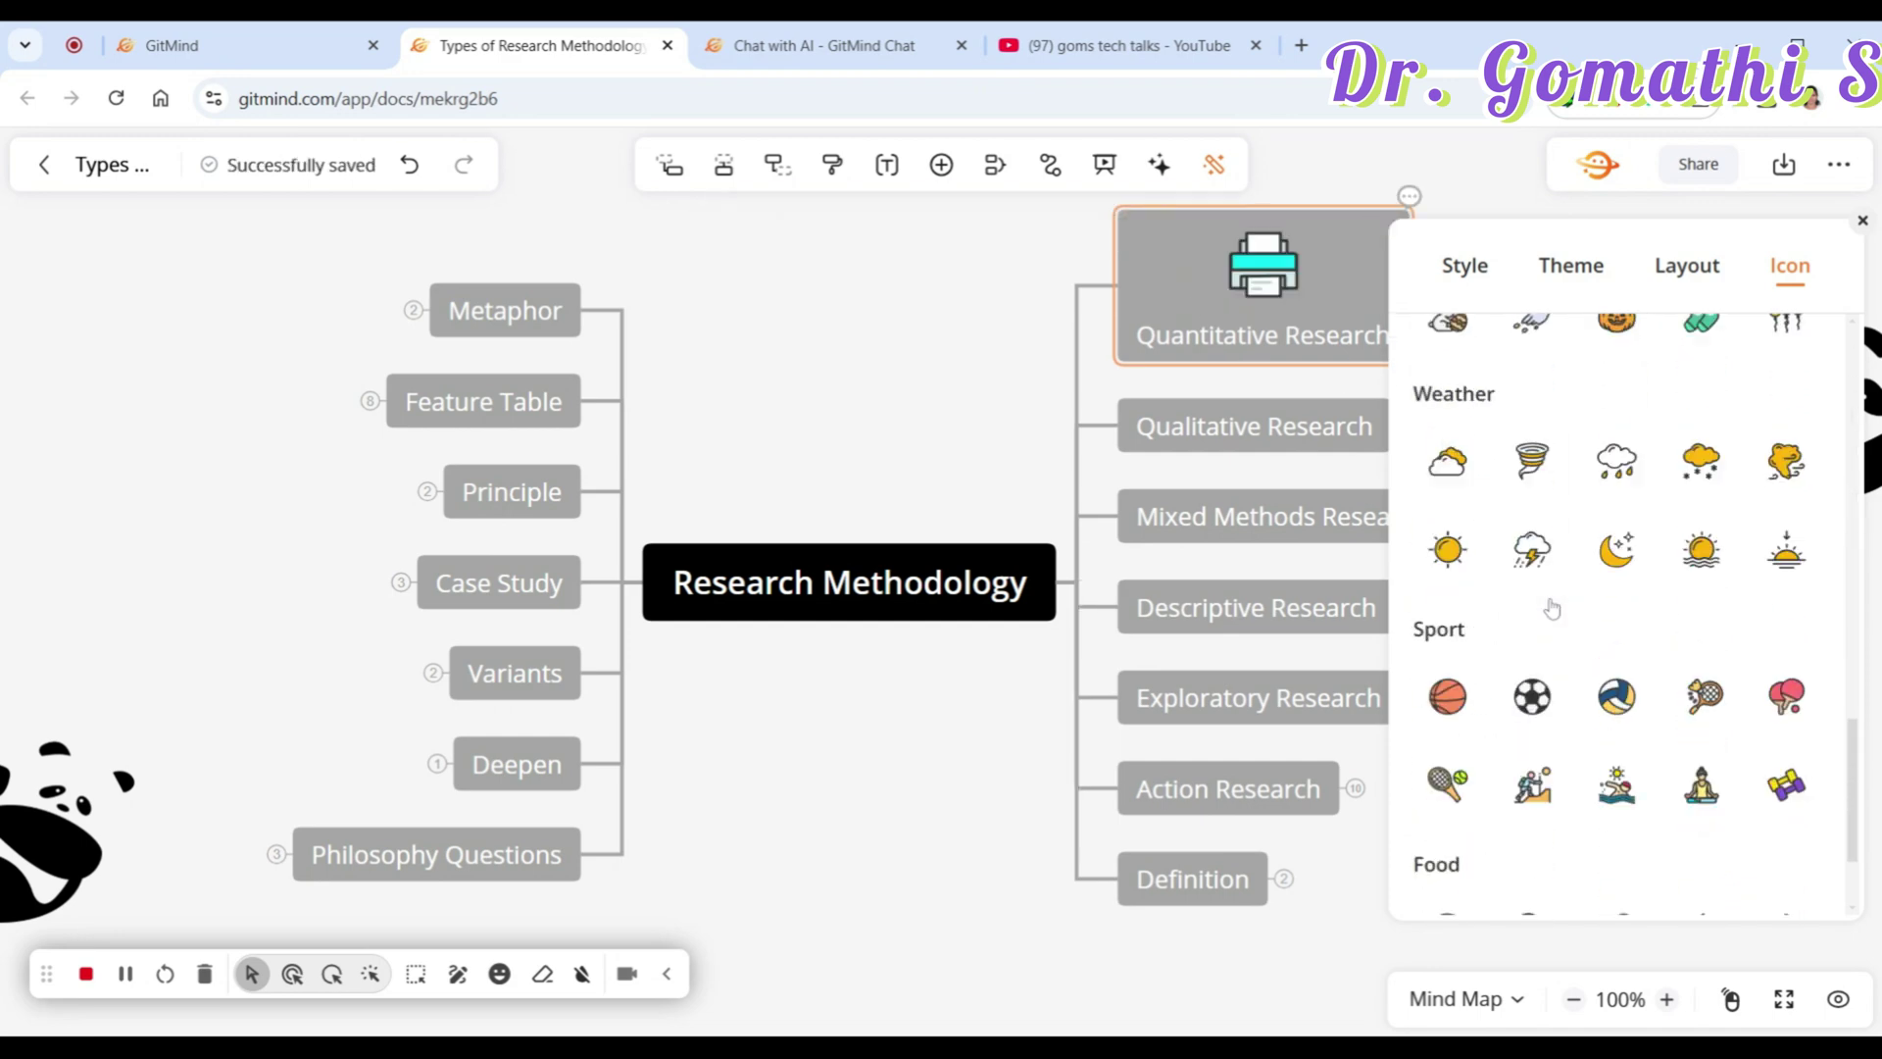
{"action": "scroll", "coordinate": [1552, 609], "scroll_direction": "down", "scroll_amount": 2}
Step: Close the style panel, recentre the map and switch to the YouTube playlists tab
{"action": "left_click", "coordinate": [922, 320]}
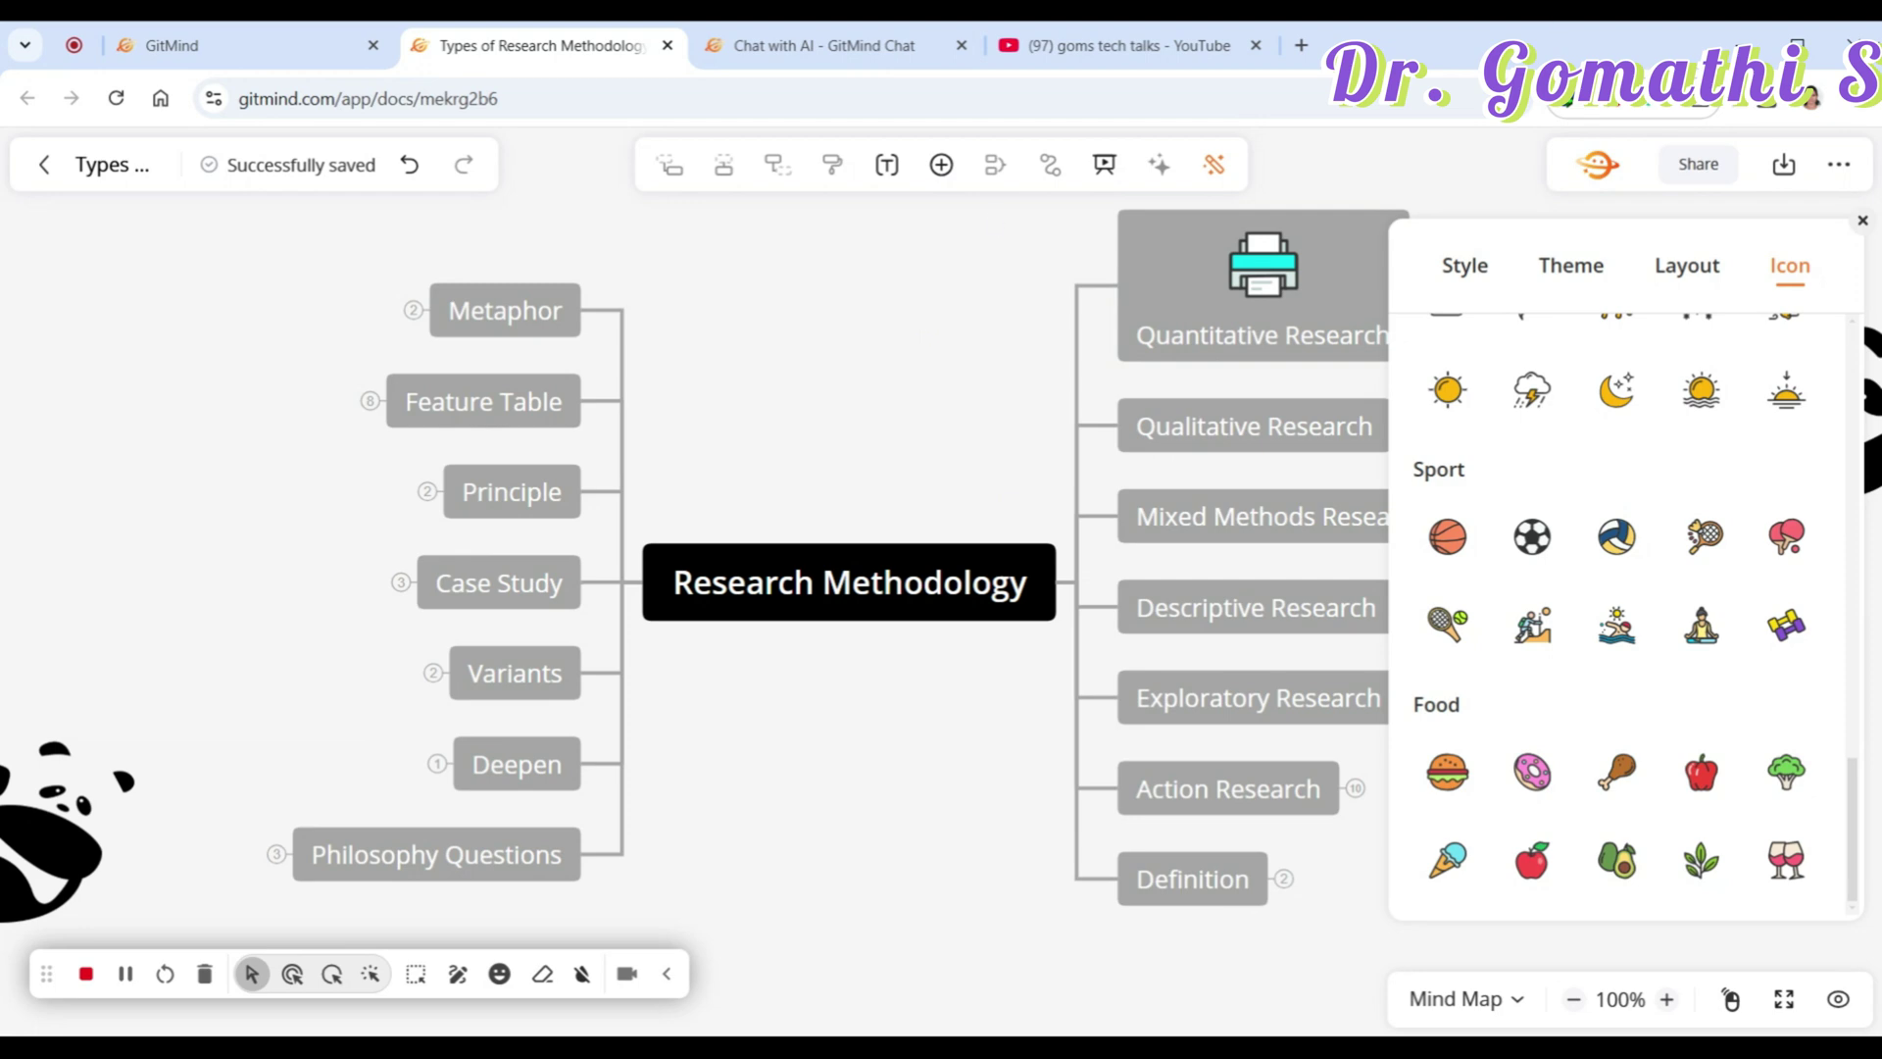
{"action": "left_click", "coordinate": [1265, 338]}
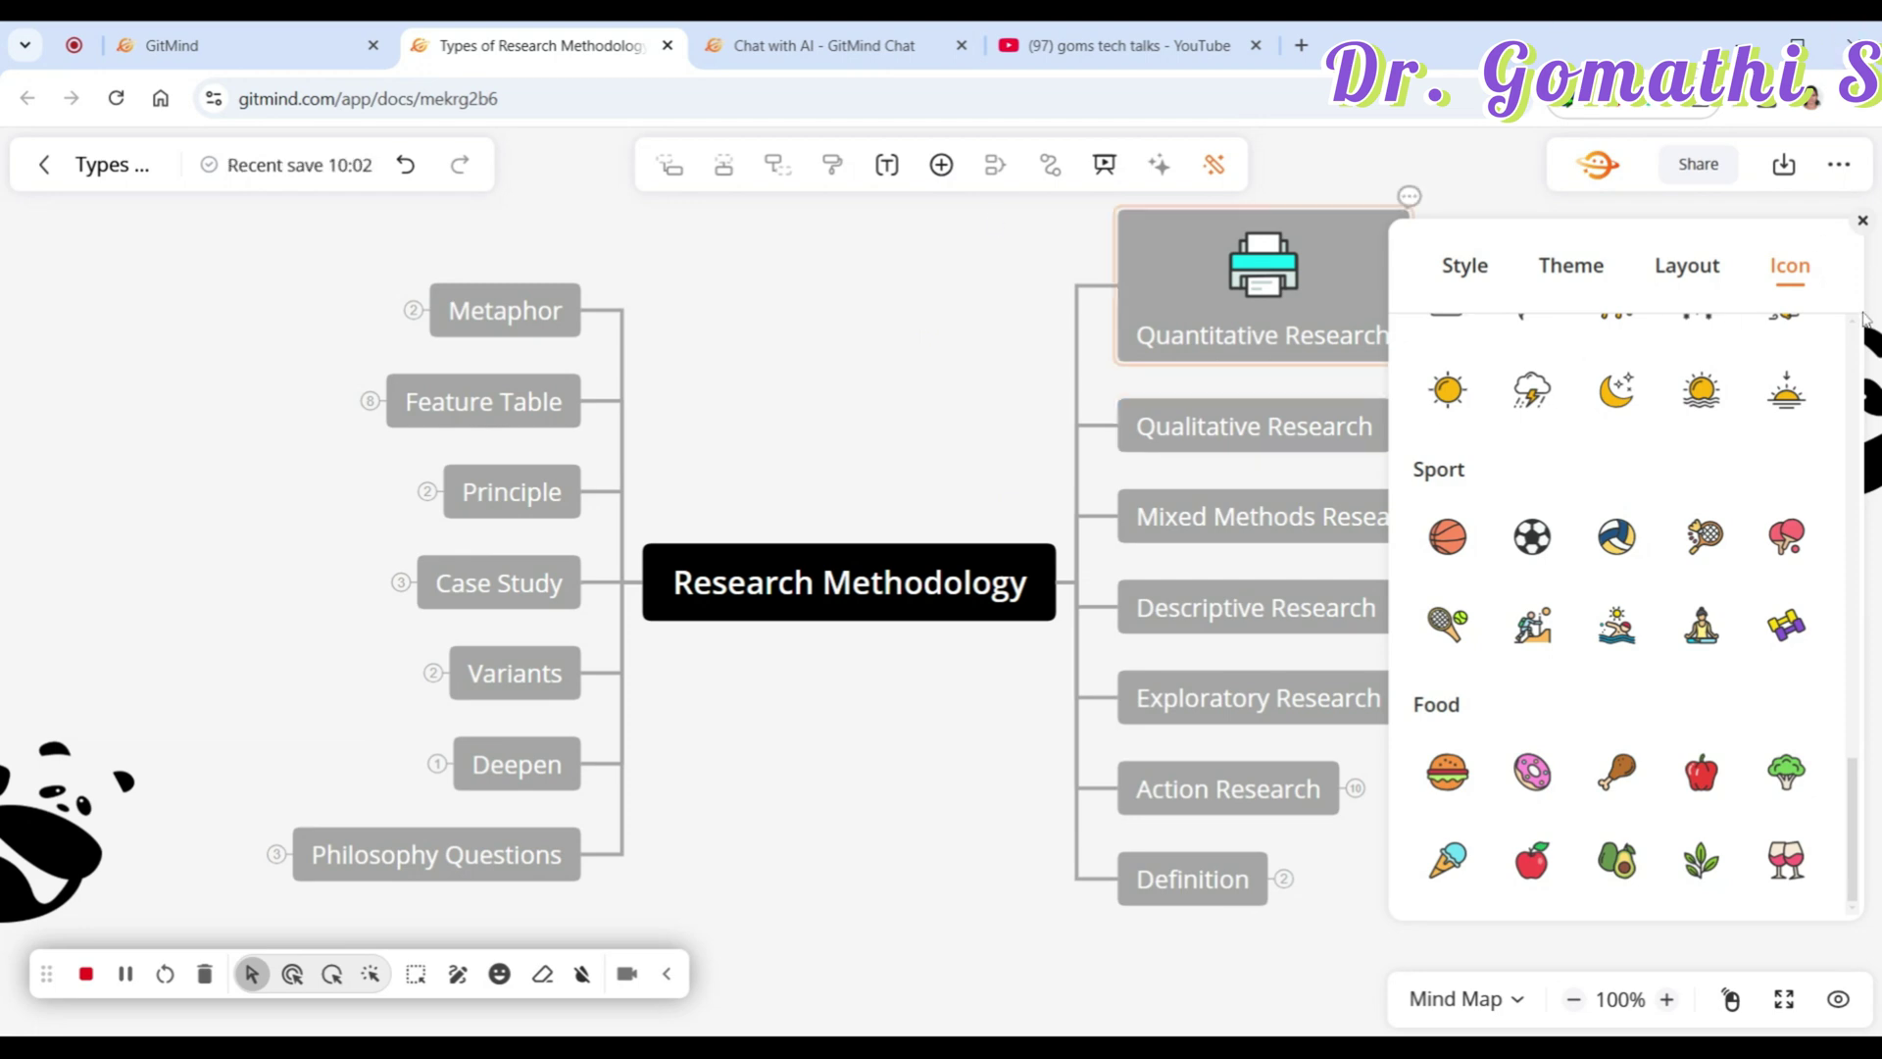
{"action": "left_click", "coordinate": [1862, 222]}
{"action": "left_click", "coordinate": [1681, 436]}
{"action": "left_click_drag", "start_coordinate": [1716, 628], "coordinate": [1516, 644]}
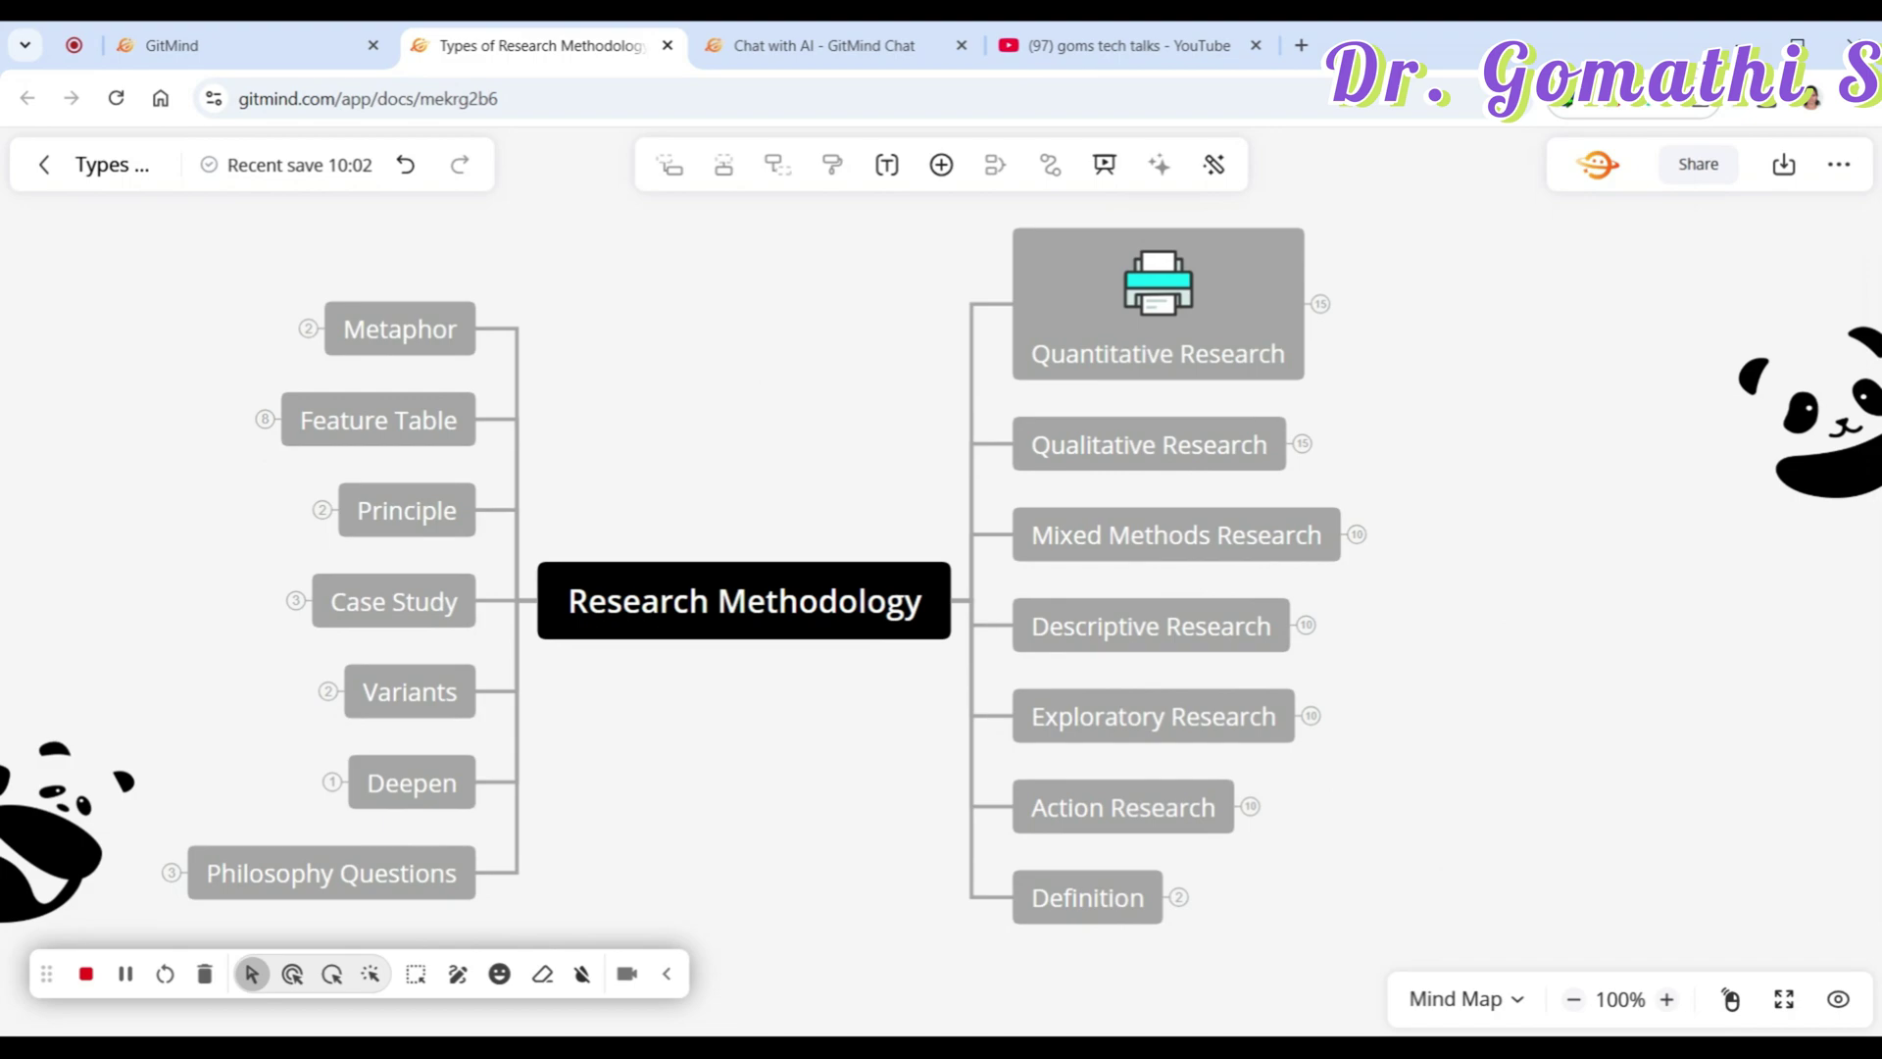
{"action": "left_click", "coordinate": [1054, 39]}
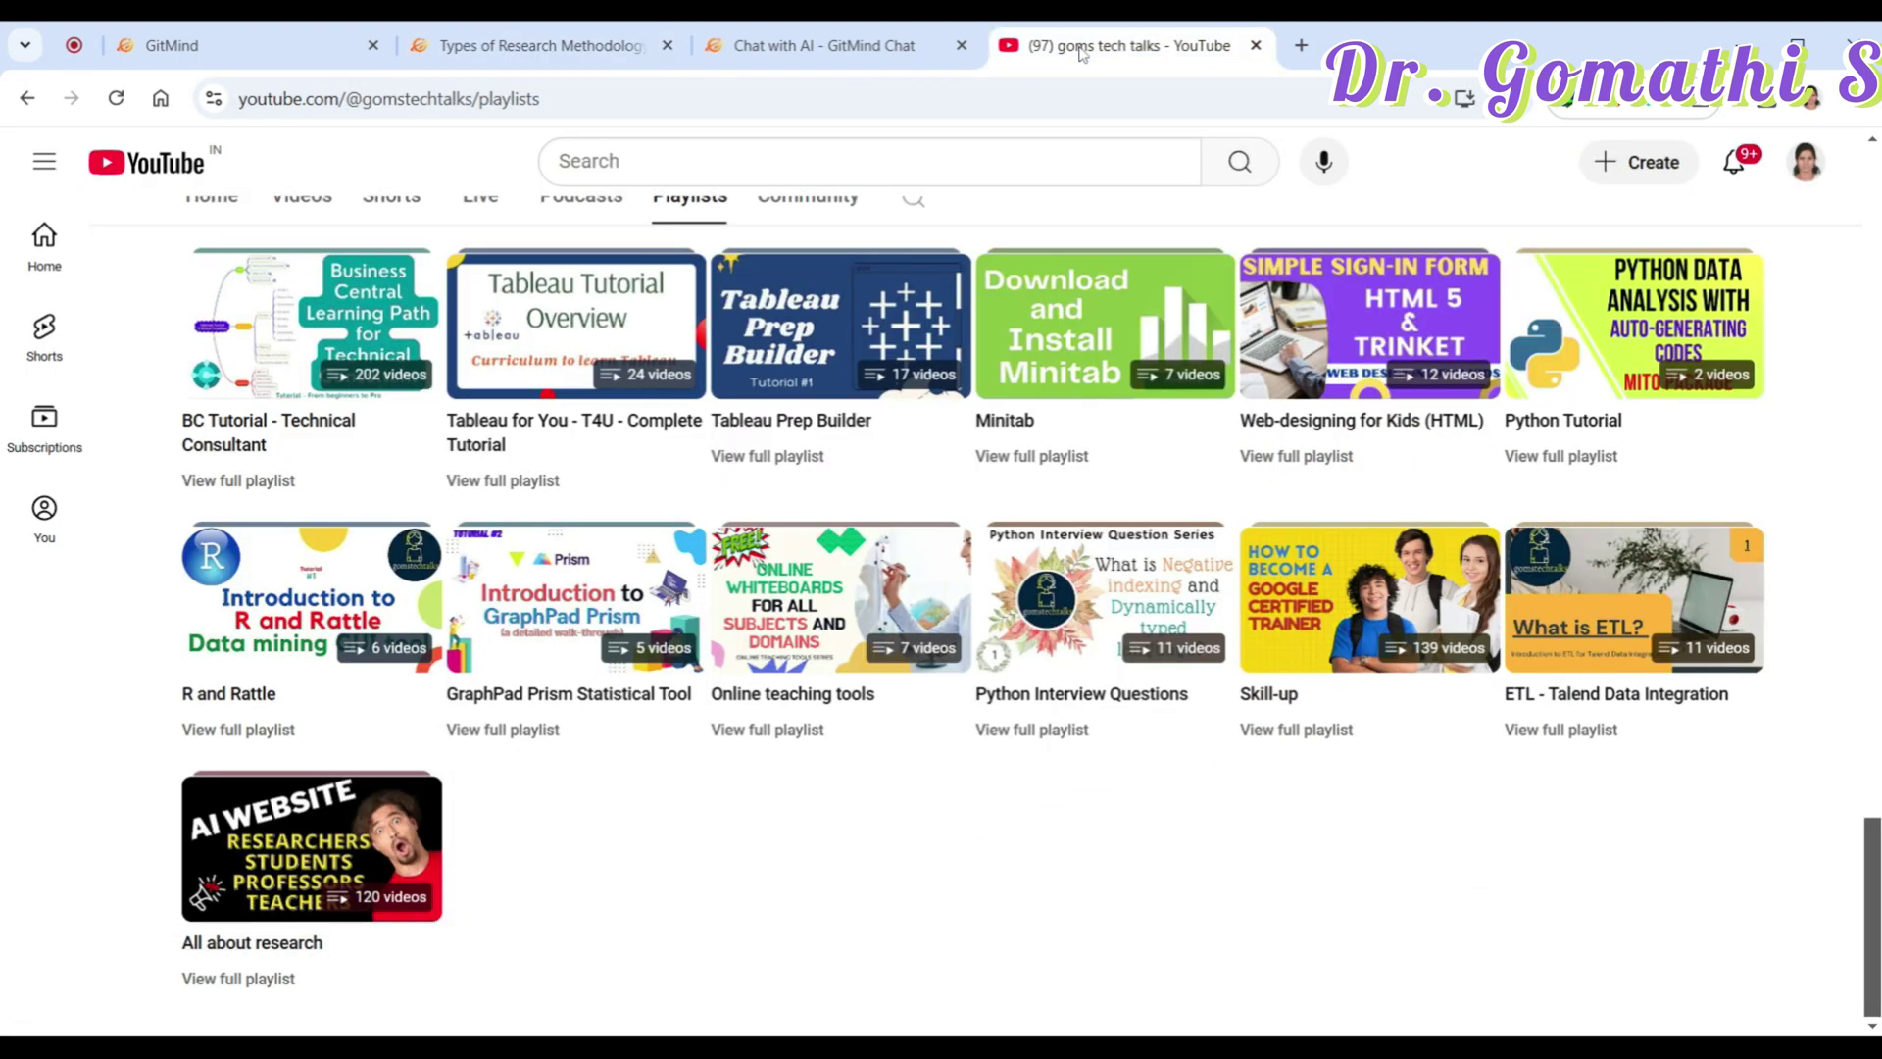
{"action": "scroll", "coordinate": [1067, 522], "scroll_direction": "up", "scroll_amount": 20}
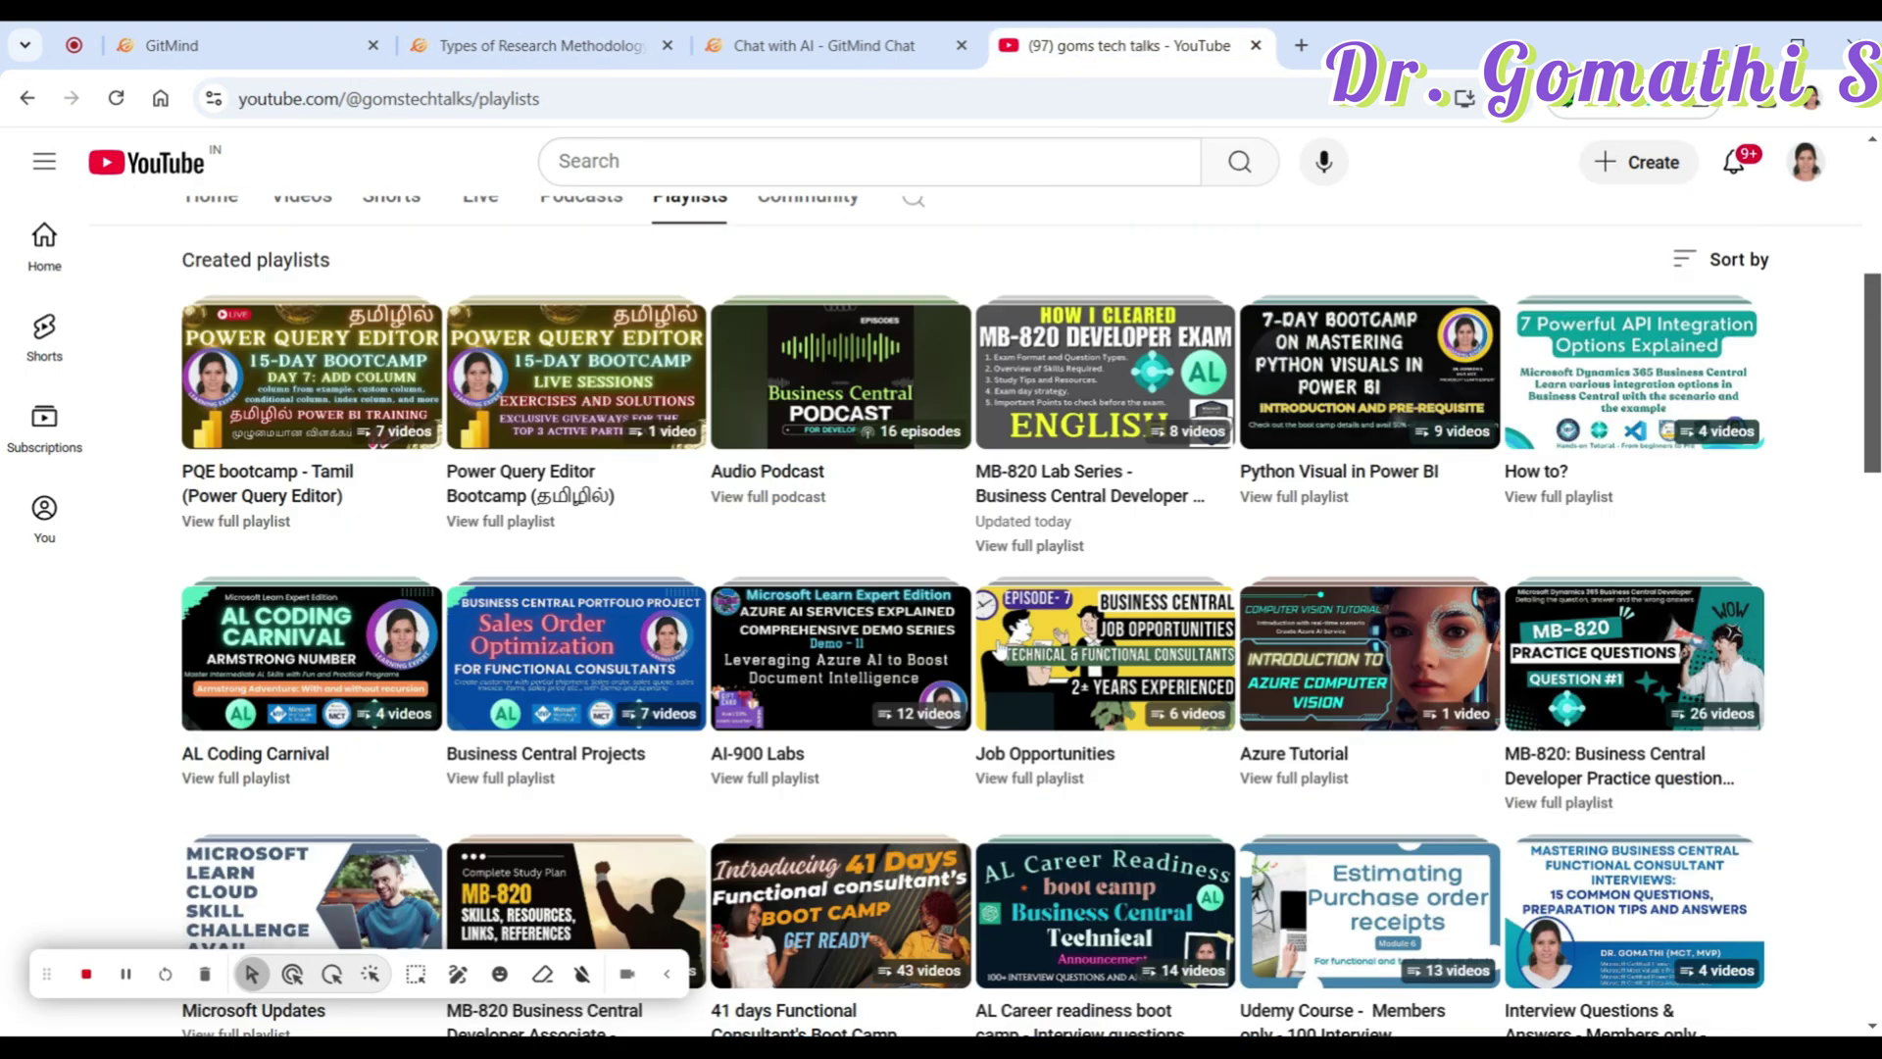